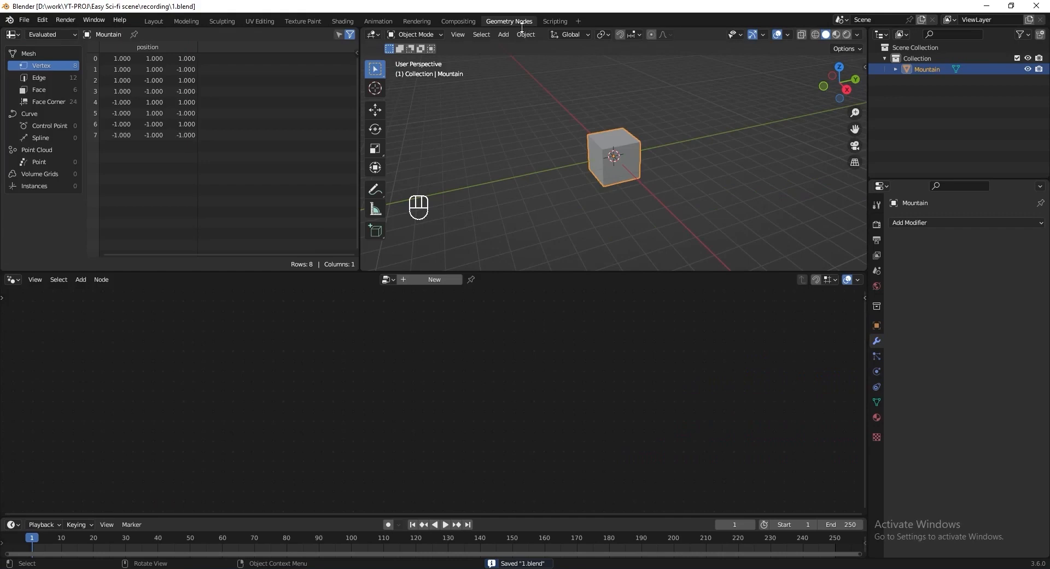
Create a new geometry node tree on the Mountain object, add a Grid node and connect its Mesh output to the Group Output.
click(445, 279)
middle_drag(521, 436, 533, 372)
key(shift+a)
text(sgrid)
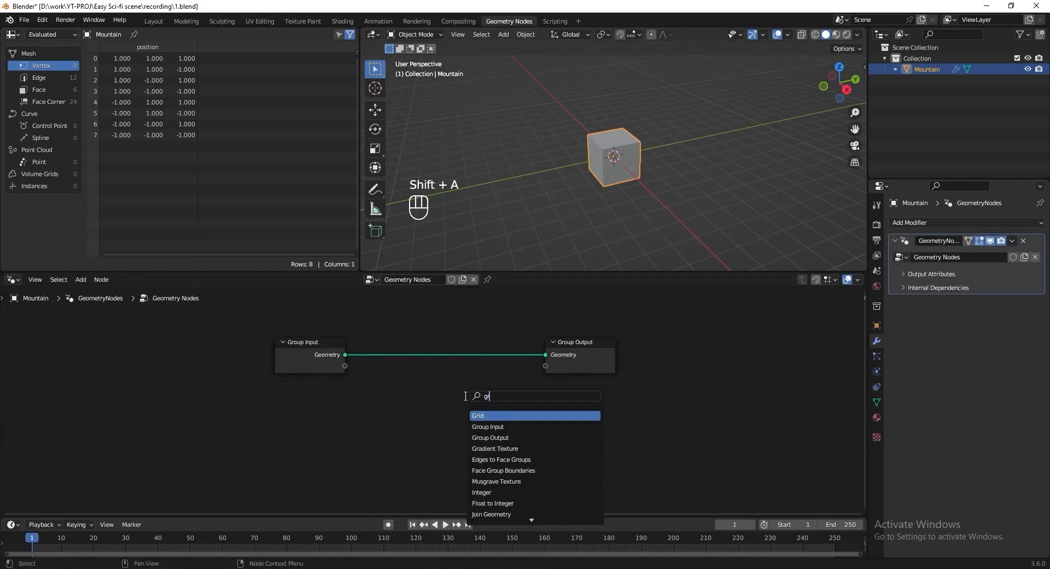
key(Return)
drag(357, 409, 631, 347)
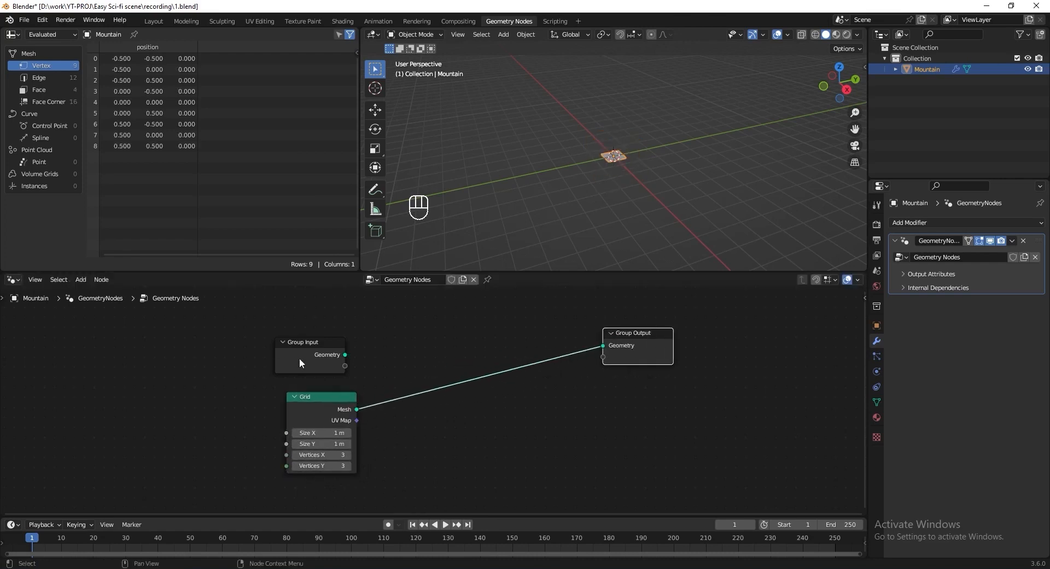
Move the Grid node up in line with the Group Output, delete the unused Group Input node and save the file.
drag(300, 358, 218, 384)
drag(323, 415, 323, 356)
drag(225, 380, 220, 357)
key(x)
key(ctrl+s)
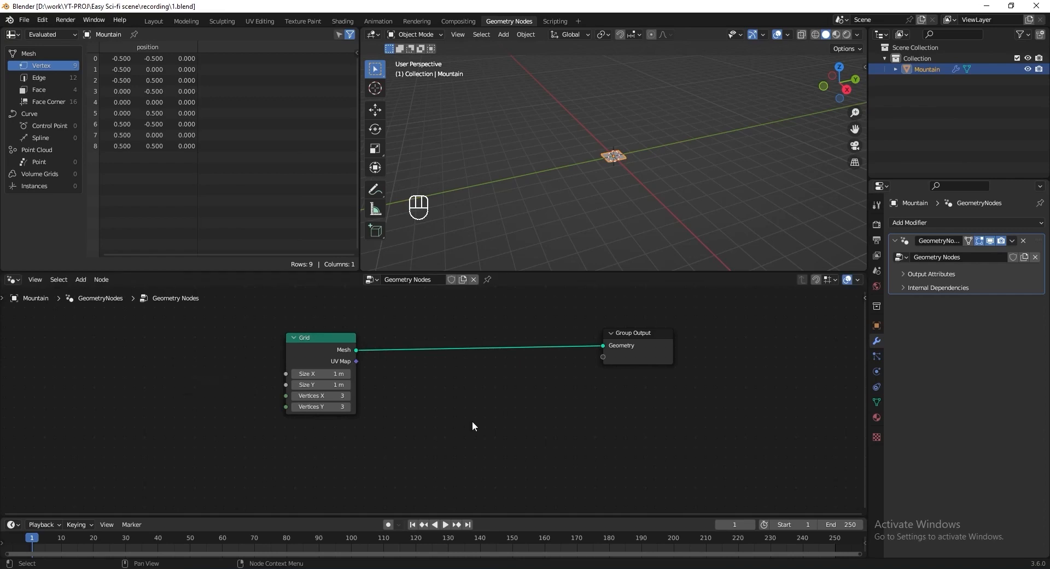
Enable the wireframe overlay in the 3D viewport.
scroll(621, 185, up, 5)
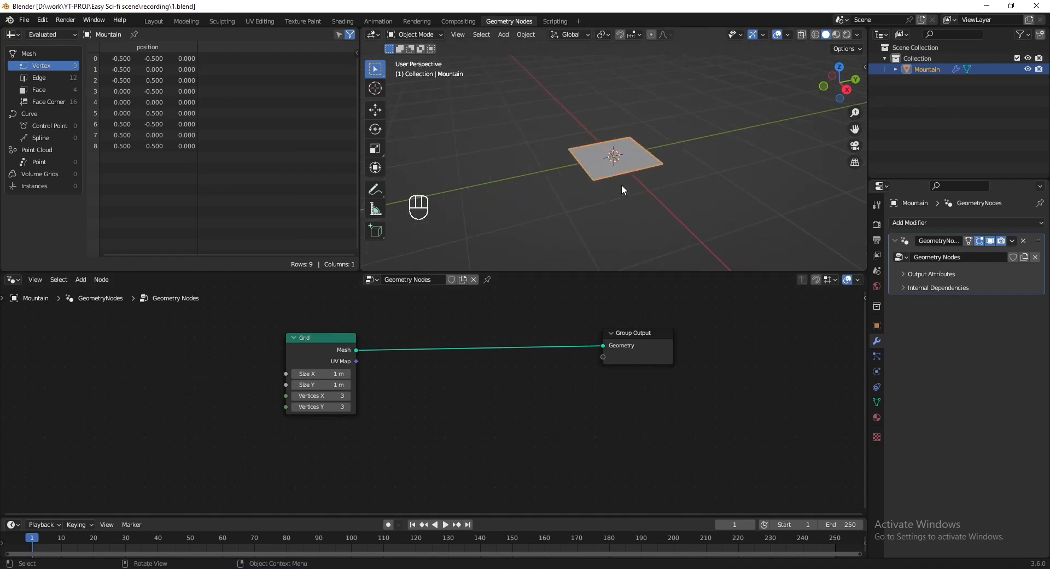
click(787, 34)
click(719, 220)
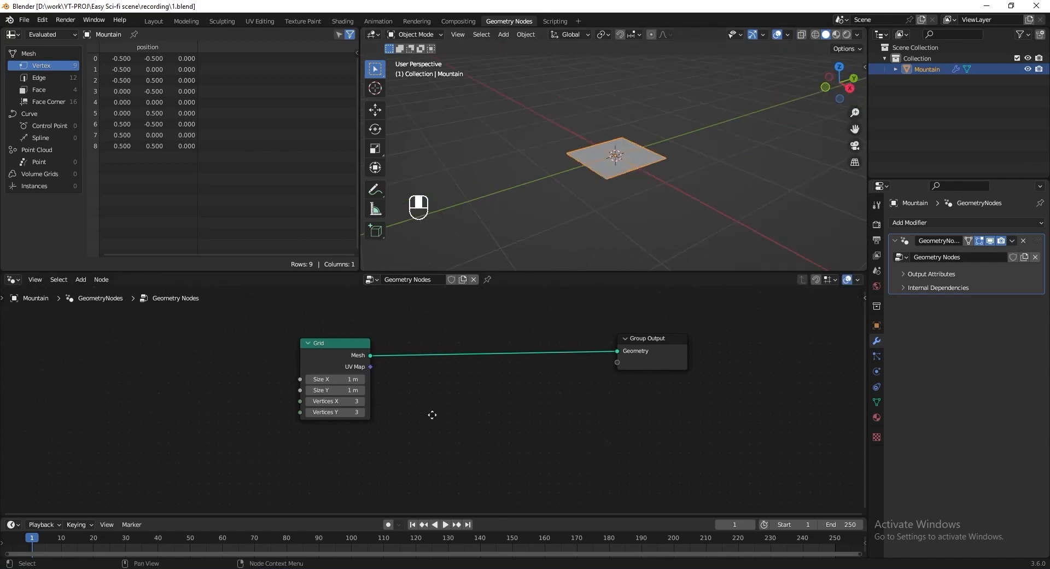
Set the Grid node's Size X and Size Y to 600 m and its Vertices X and Vertices Y to 500.
middle_drag(431, 415, 435, 417)
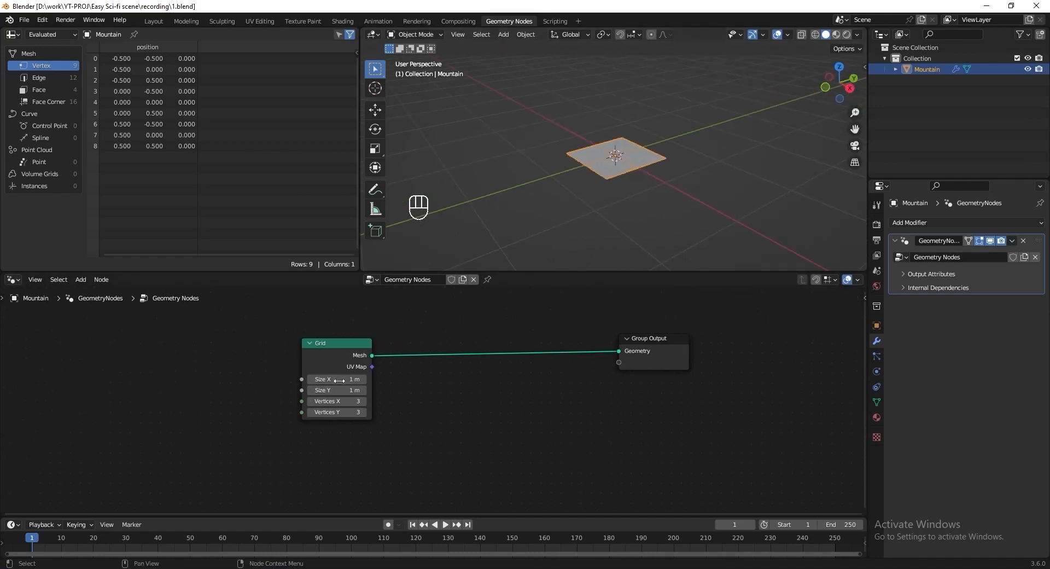
drag(341, 379, 340, 390)
text(600)
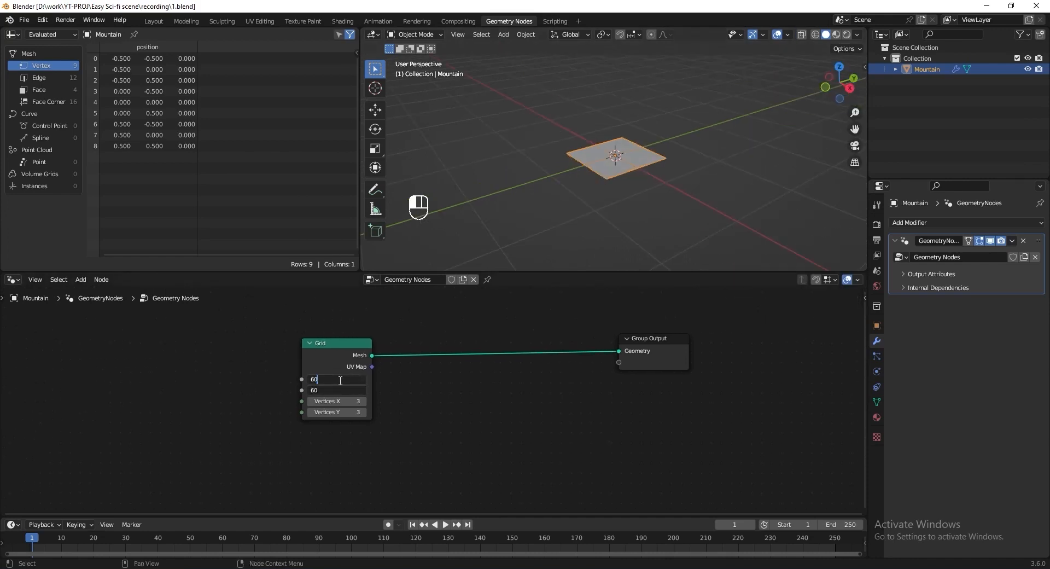
key(Return)
drag(335, 401, 334, 412)
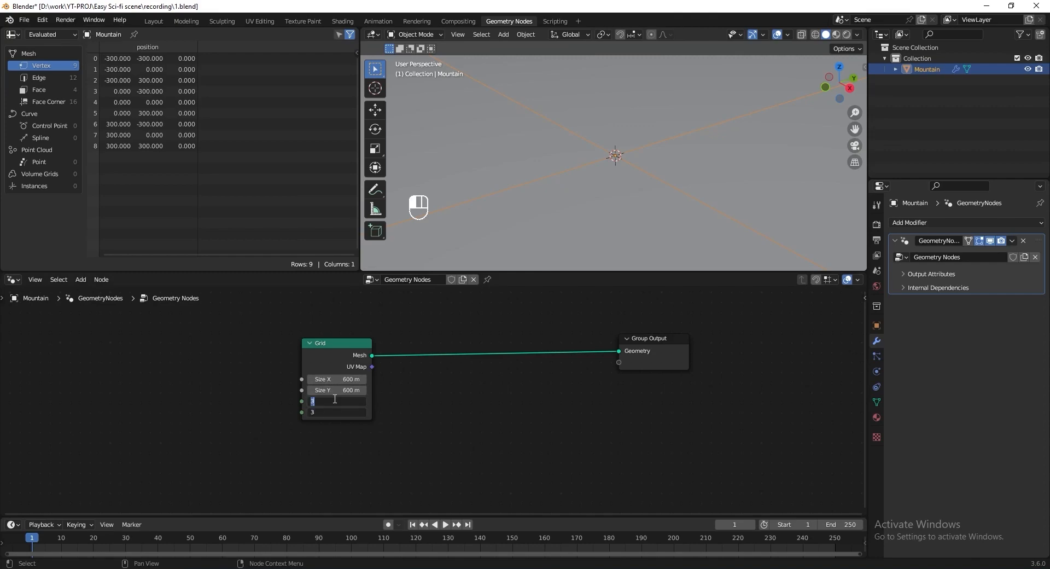
text(500)
key(Return)
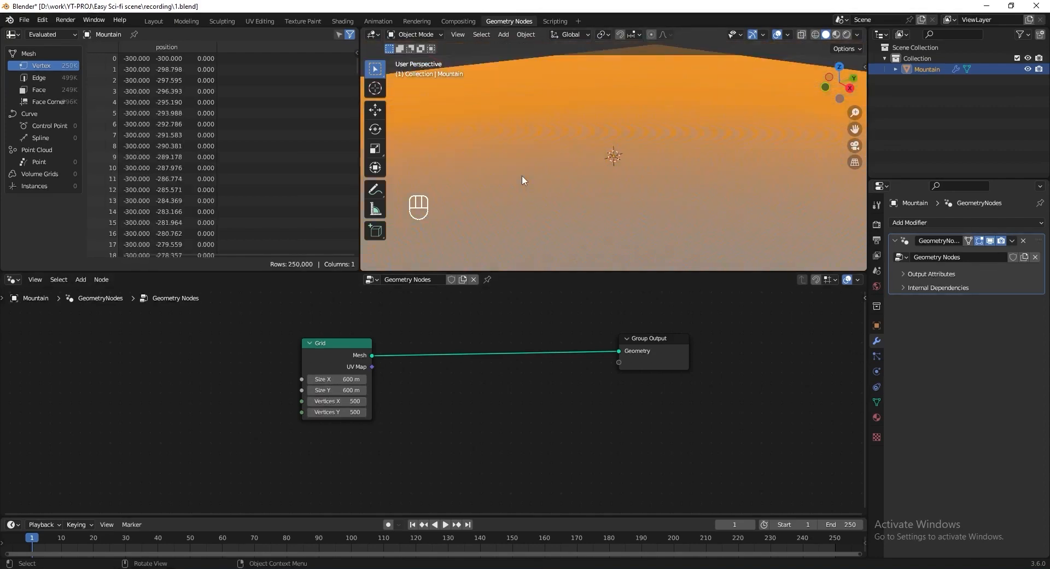
scroll(522, 177, down, 5)
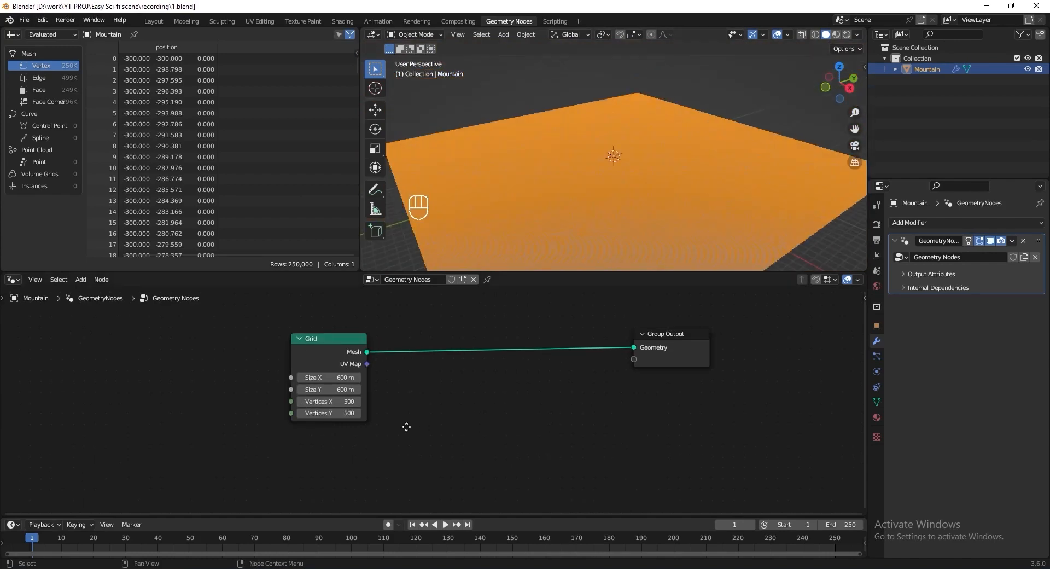
Add an Is Viewport node in the empty space before the Grid node.
middle_drag(406, 427, 475, 420)
scroll(475, 419, up, 2)
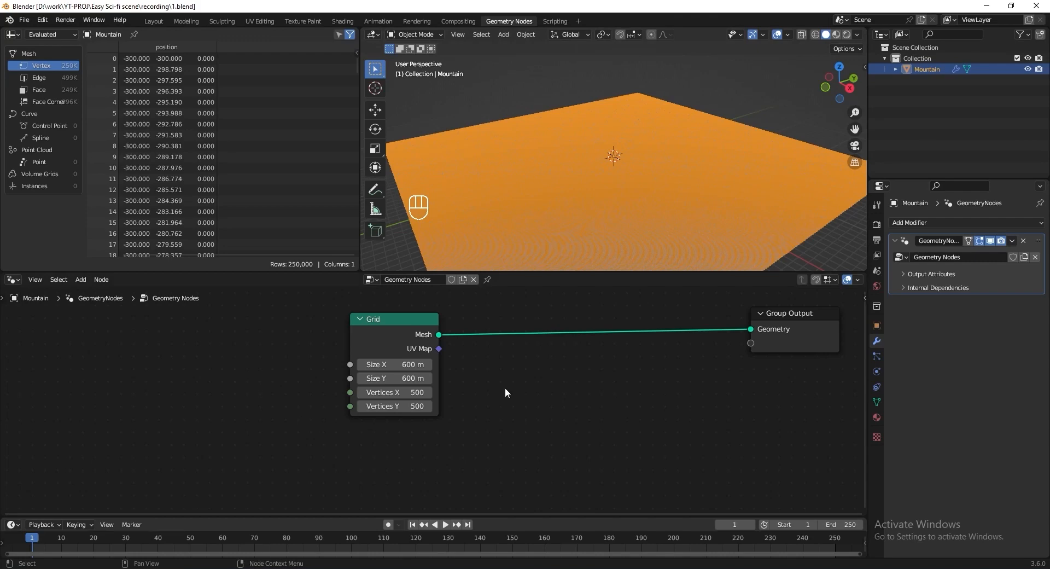
middle_drag(505, 387, 593, 379)
key(shift+a)
click(349, 337)
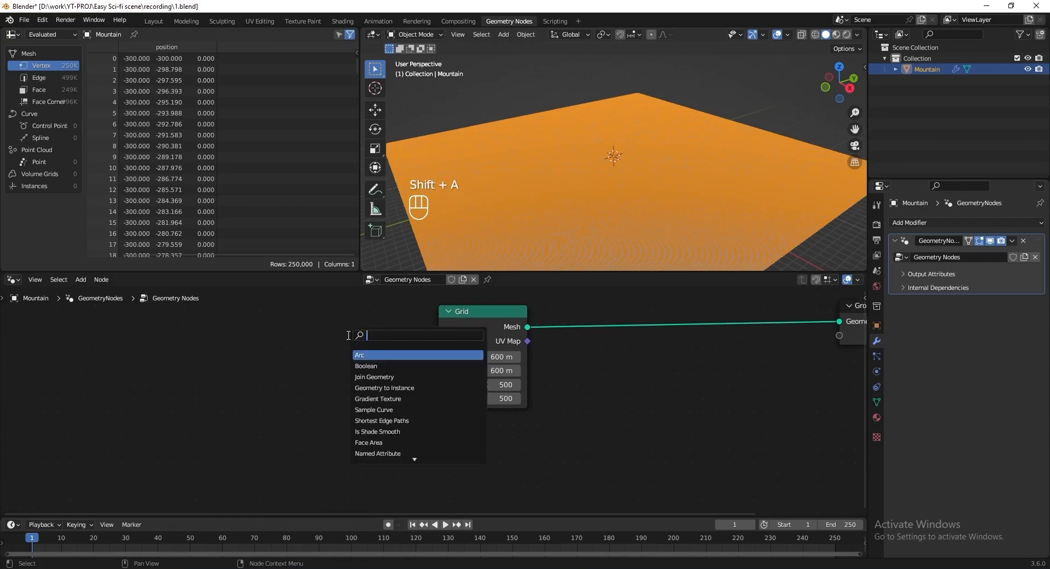
text(is viewpo)
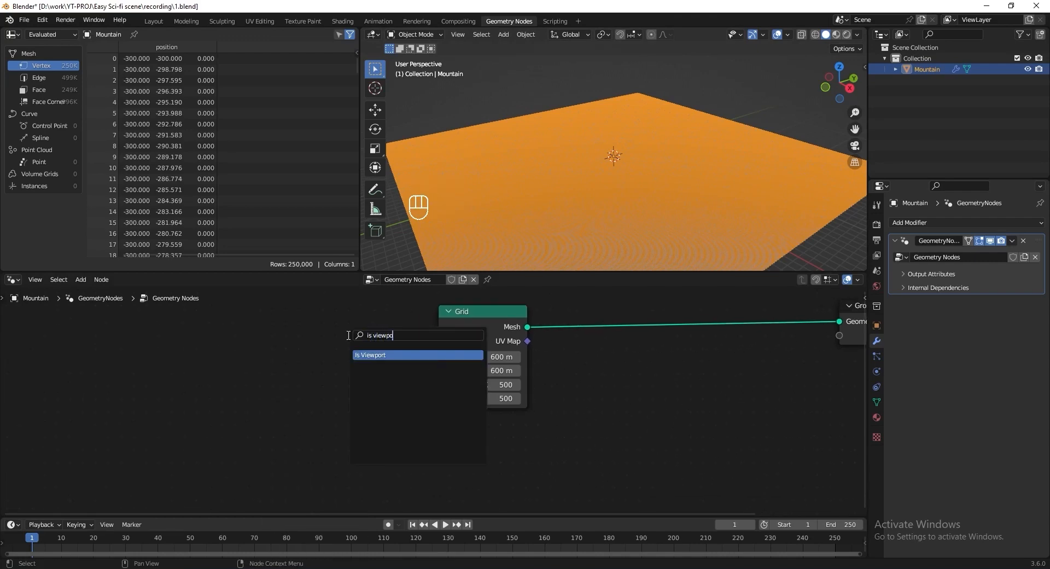
text(rt)
key(Return)
click(197, 372)
Add a Float-type Switch node and wire it from Is Viewport to the Grid's Vertices X and Vertices Y inputs.
key(shift+a)
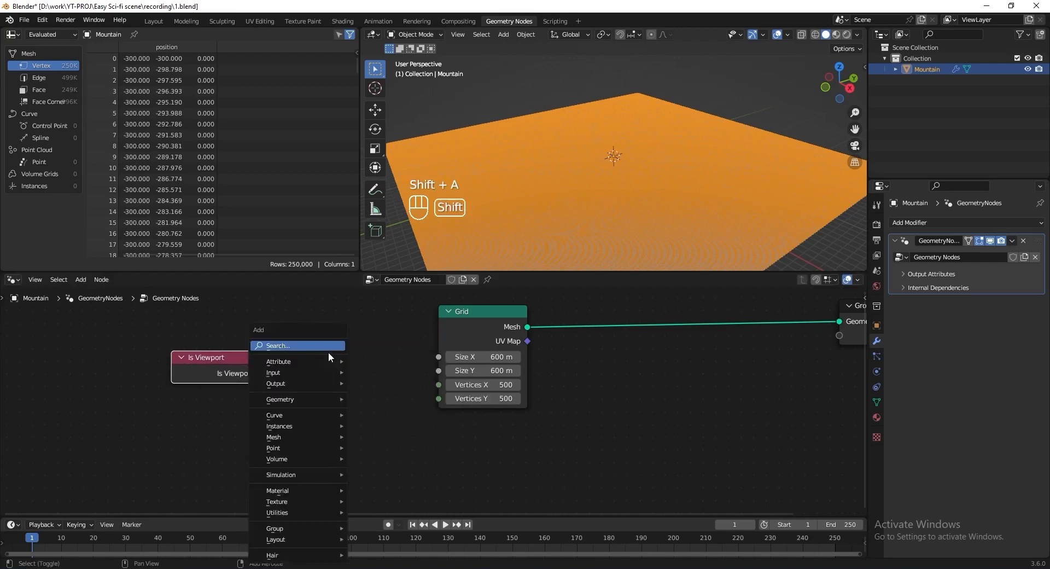
text(switch)
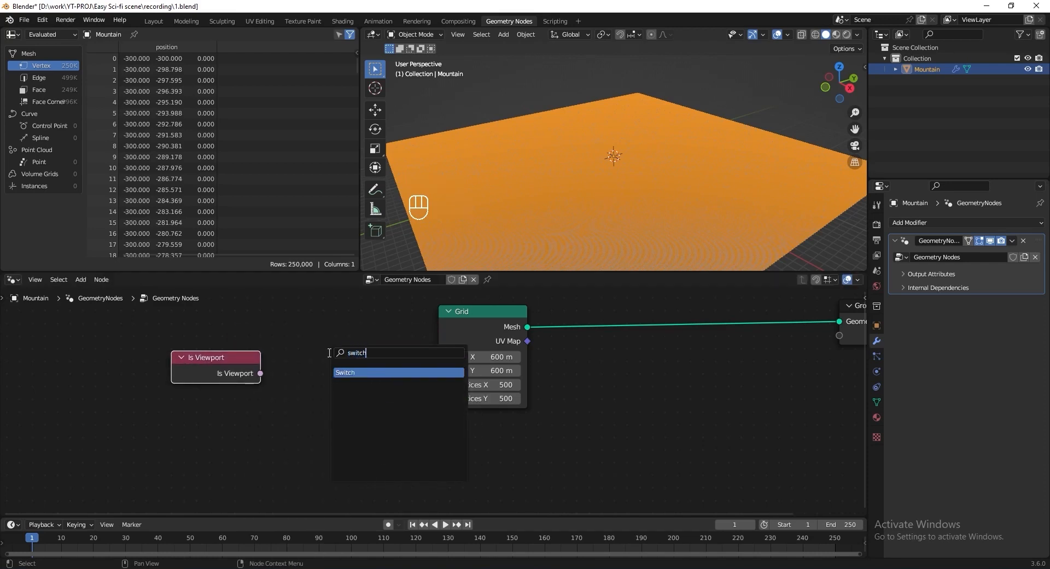
key(Return)
click(361, 371)
click(362, 366)
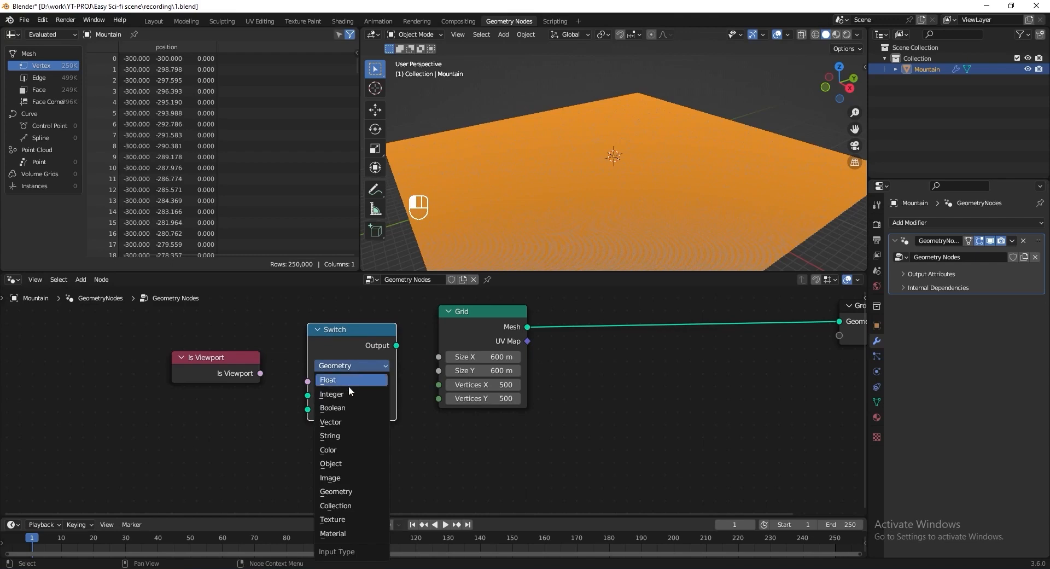
click(349, 381)
drag(261, 373, 307, 382)
drag(335, 344, 439, 398)
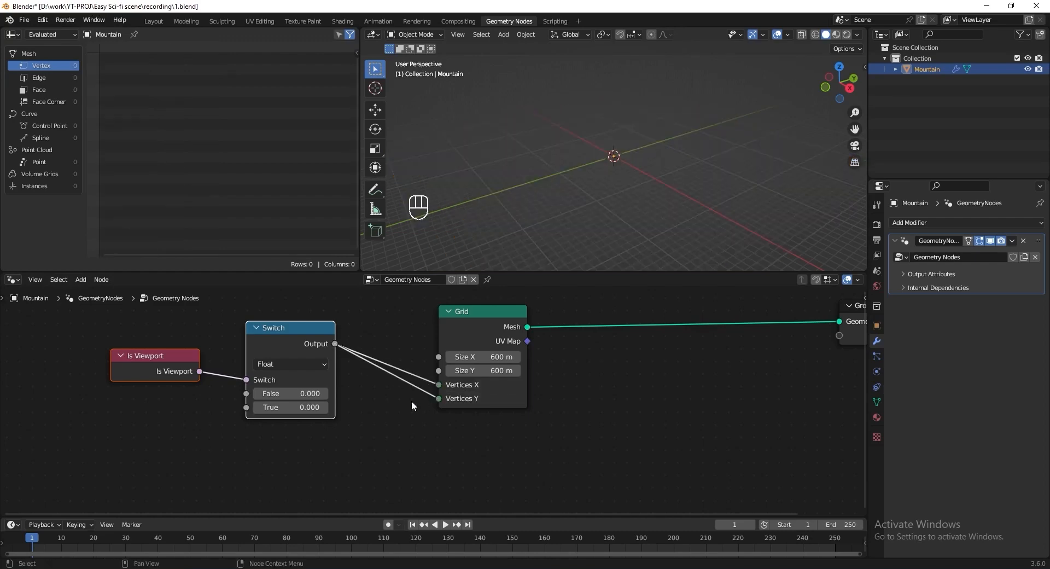
Set the Switch node's True value to 70 and its False value to 500, and save the file.
click(296, 409)
text(70)
key(Return)
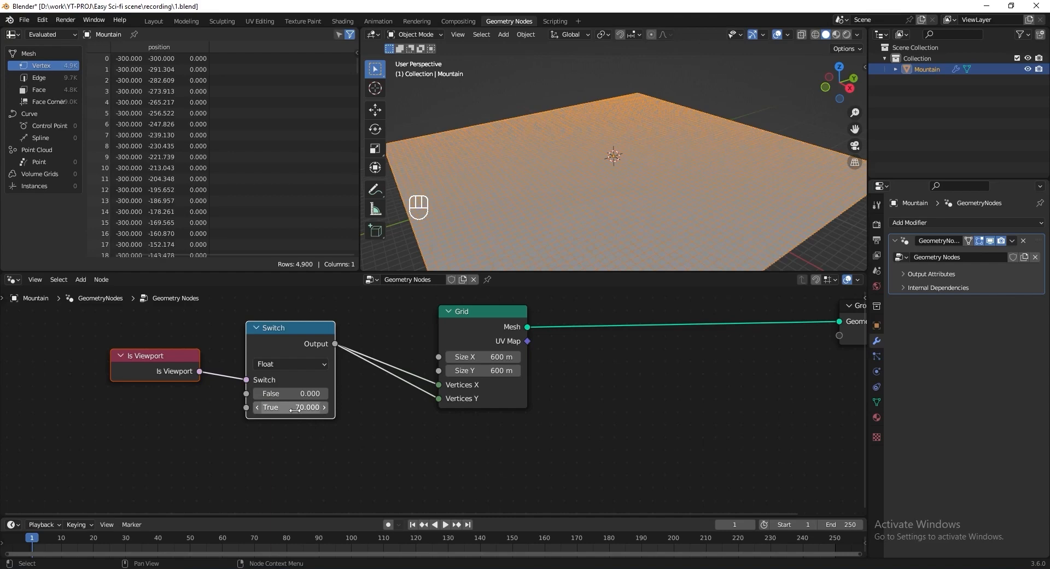
click(298, 392)
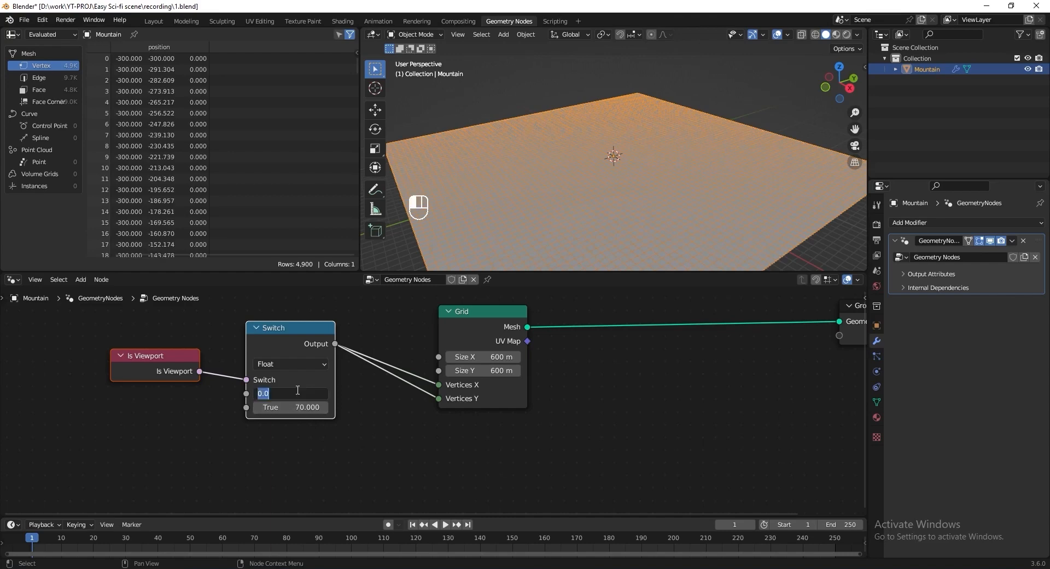
text(500)
key(Return)
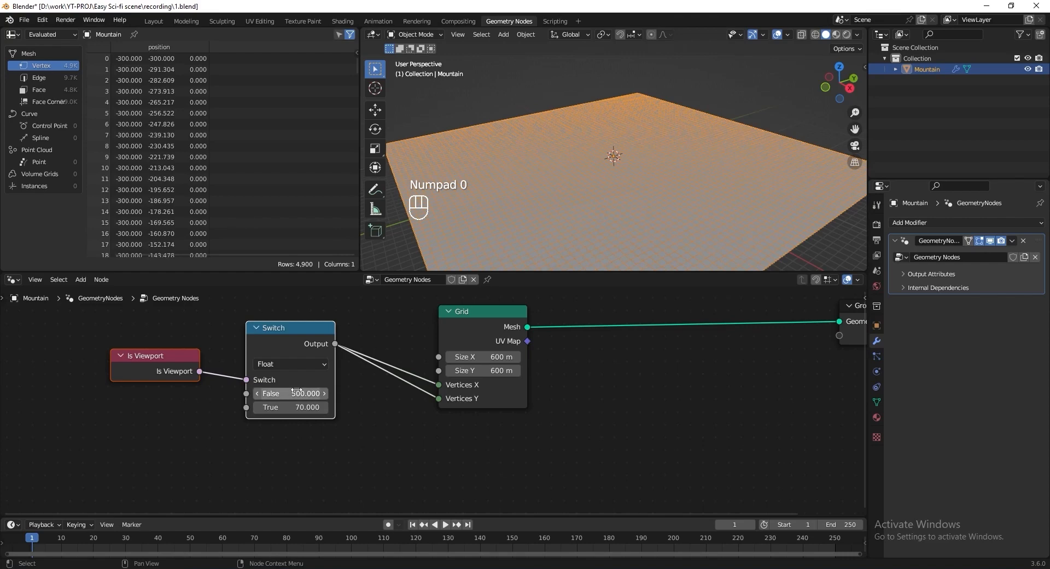
key(ctrl+s)
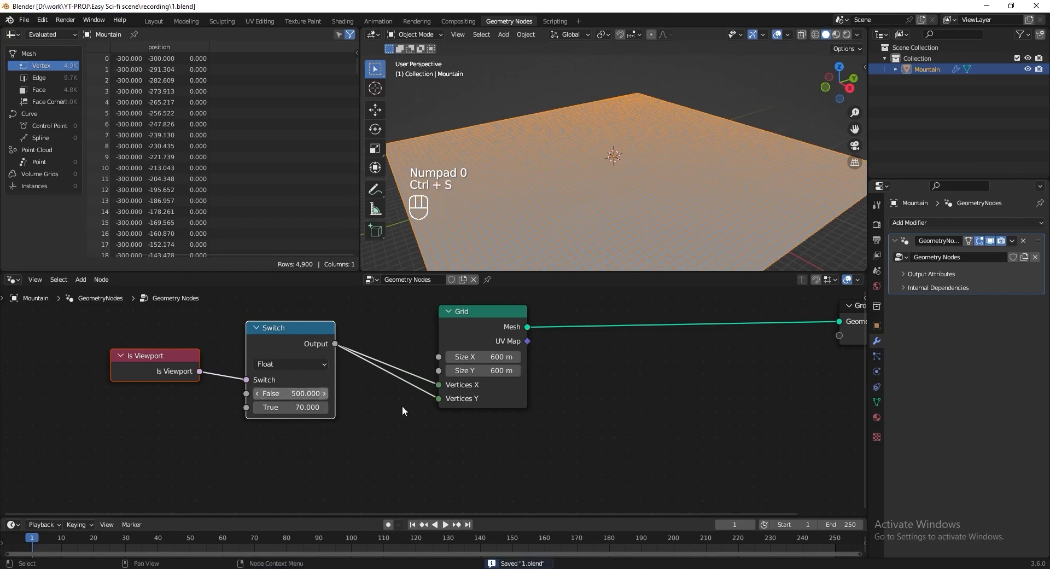
Set the 3D viewport's clip end distance to 3000 m.
scroll(588, 194, down, 5)
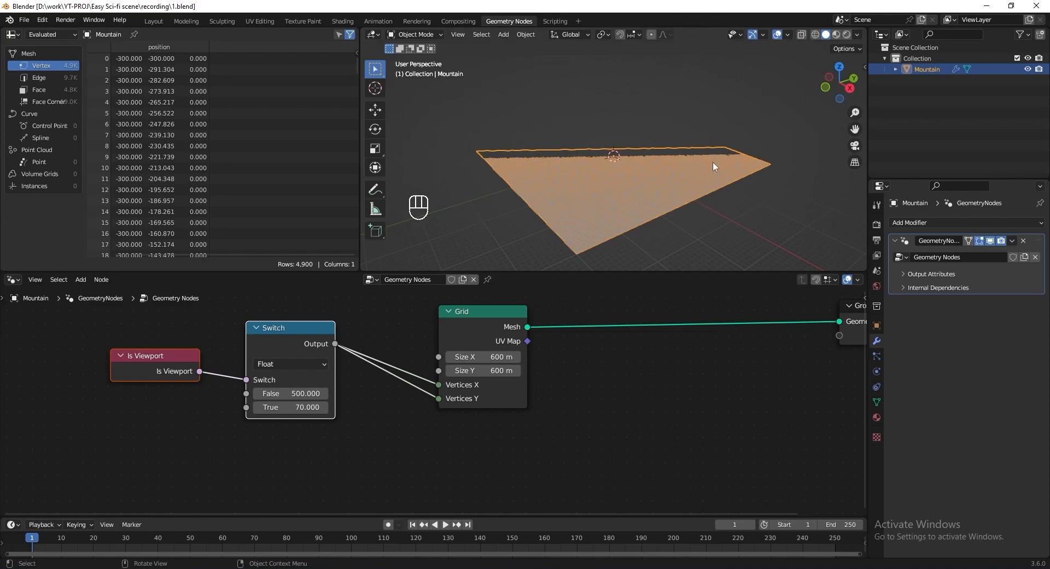
key(n)
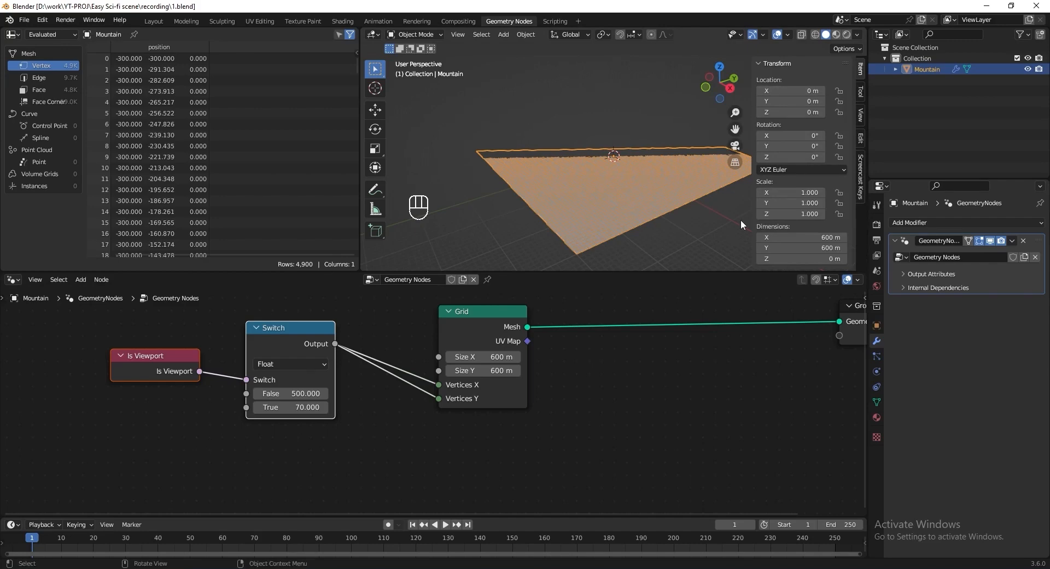
click(861, 116)
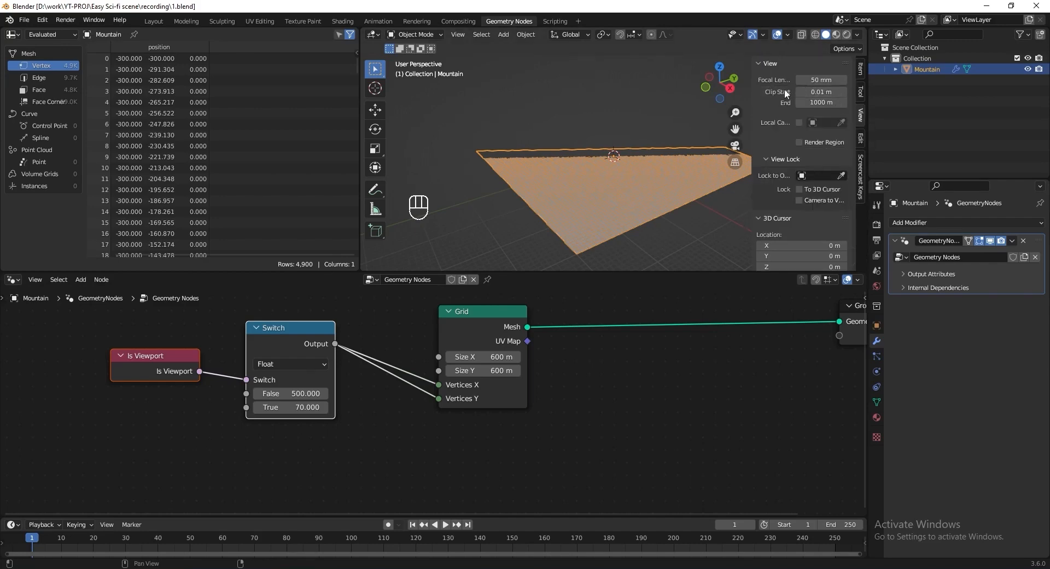
click(834, 103)
text(300)
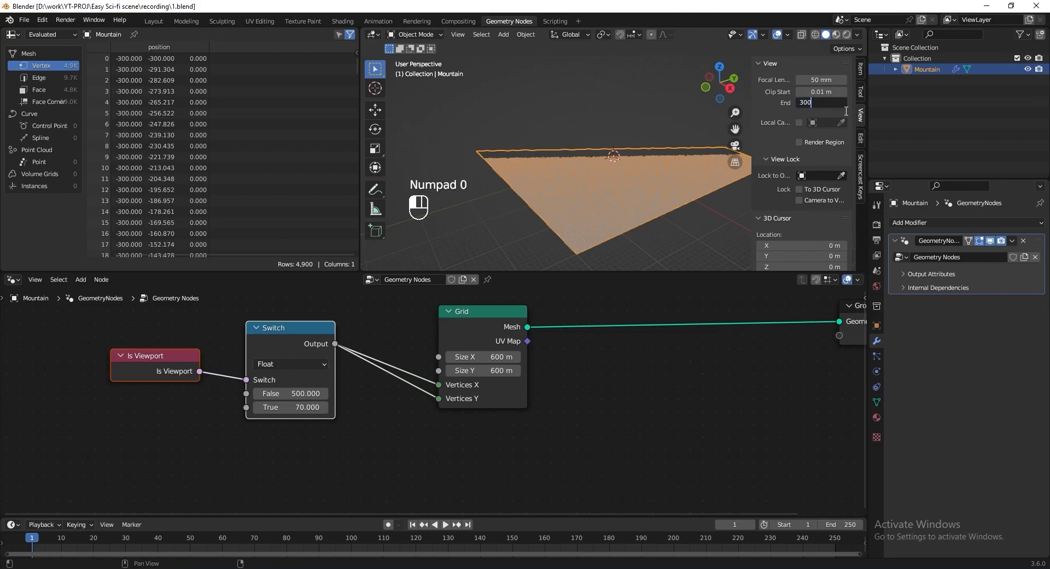
text(0)
key(Return)
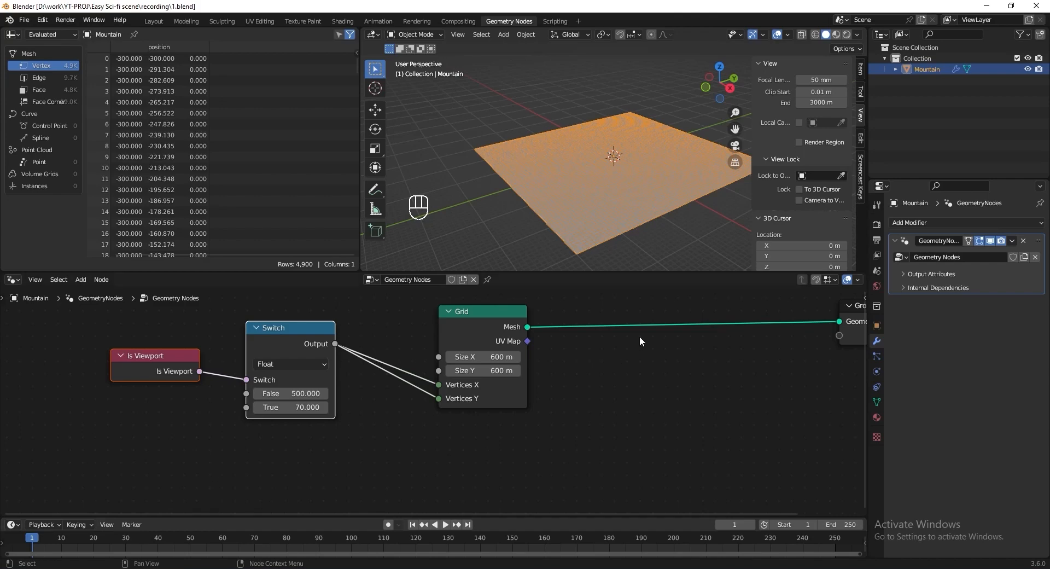
Insert a Set Position node on the link between the Grid and the Group Output.
middle_drag(651, 331, 480, 362)
scroll(515, 377, up, 2)
key(shift+a)
text(set pos)
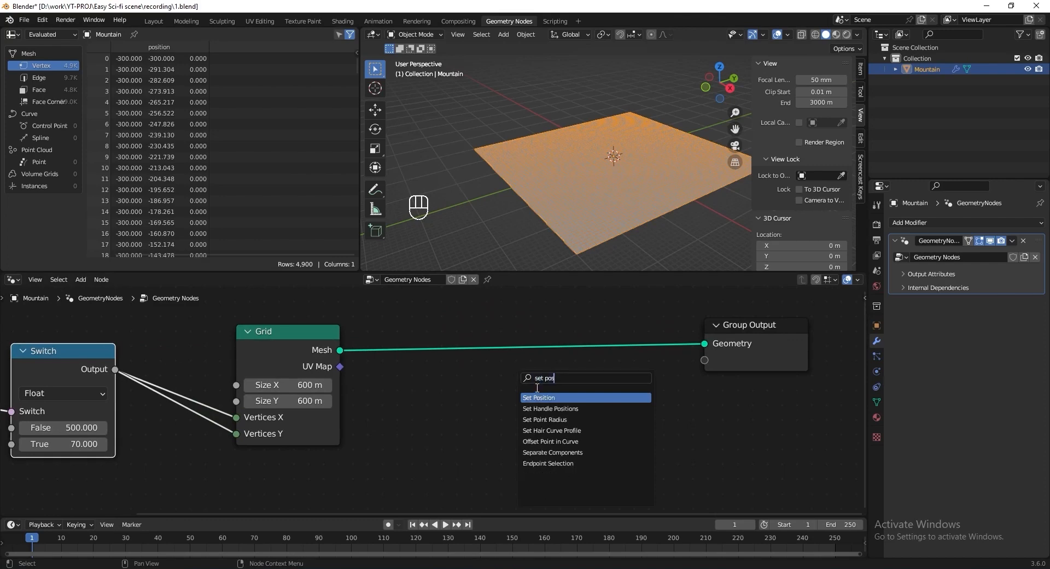
click(538, 397)
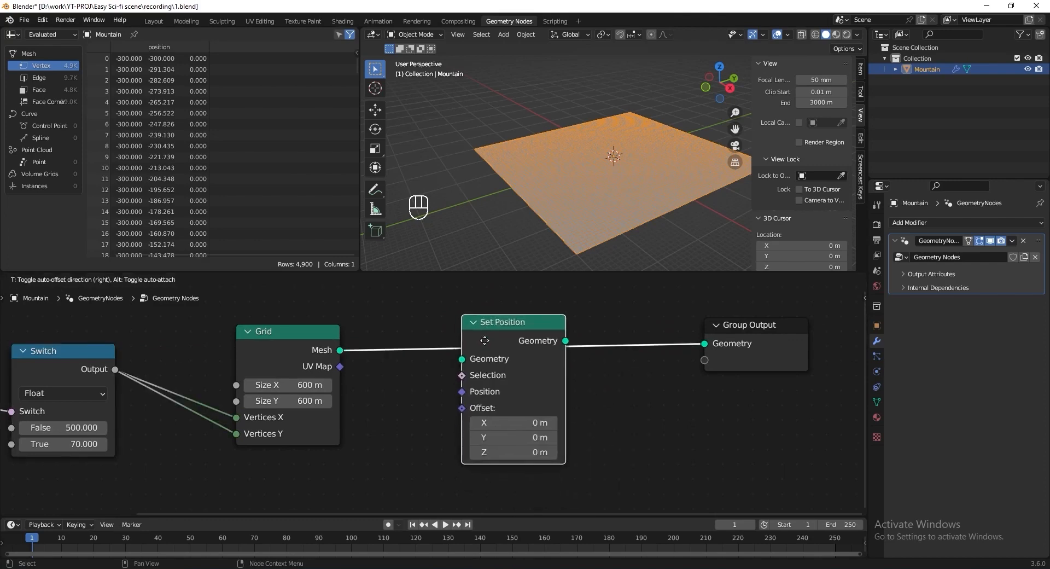
click(481, 345)
Add a Position node below the Grid and connect it to the Position input of Set Position.
middle_drag(470, 476, 476, 443)
key(shift+a)
text(spos)
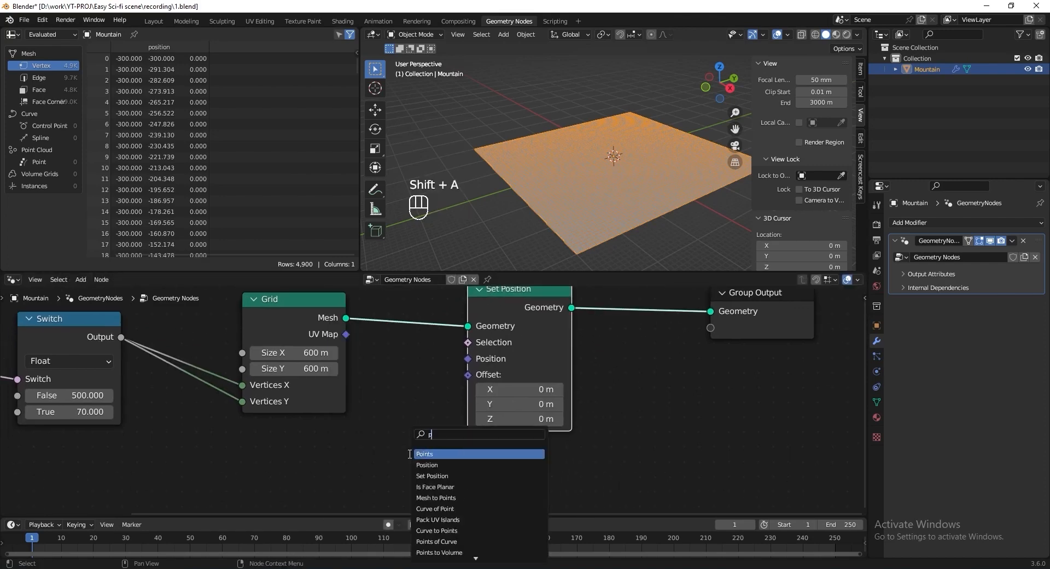
click(424, 454)
click(219, 462)
drag(337, 466, 468, 359)
middle_drag(612, 372, 612, 389)
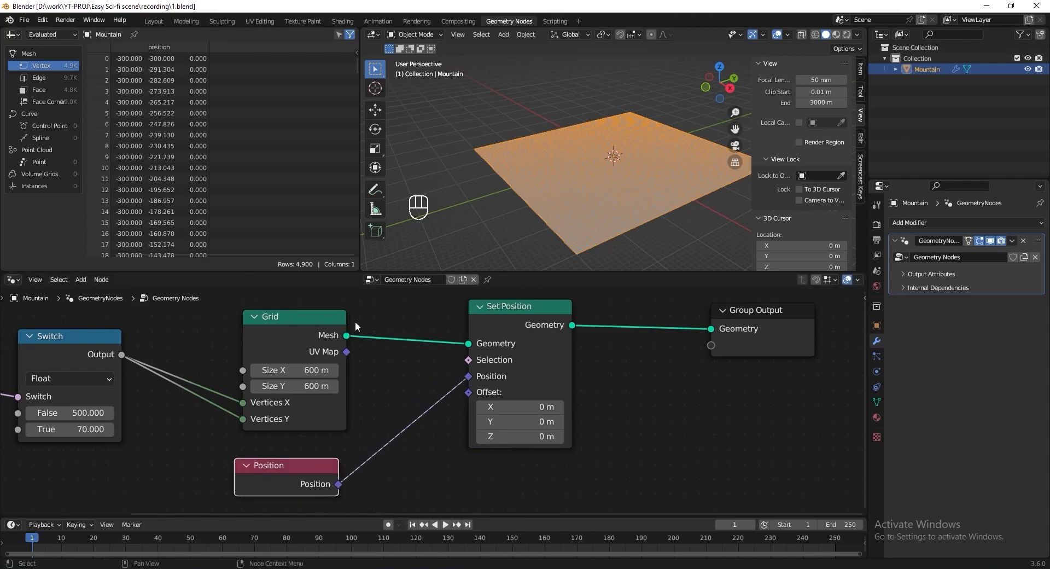
mouse_move(284, 330)
mouse_down()
mouse_move(305, 335)
mouse_move(272, 327)
mouse_move(291, 320)
mouse_up()
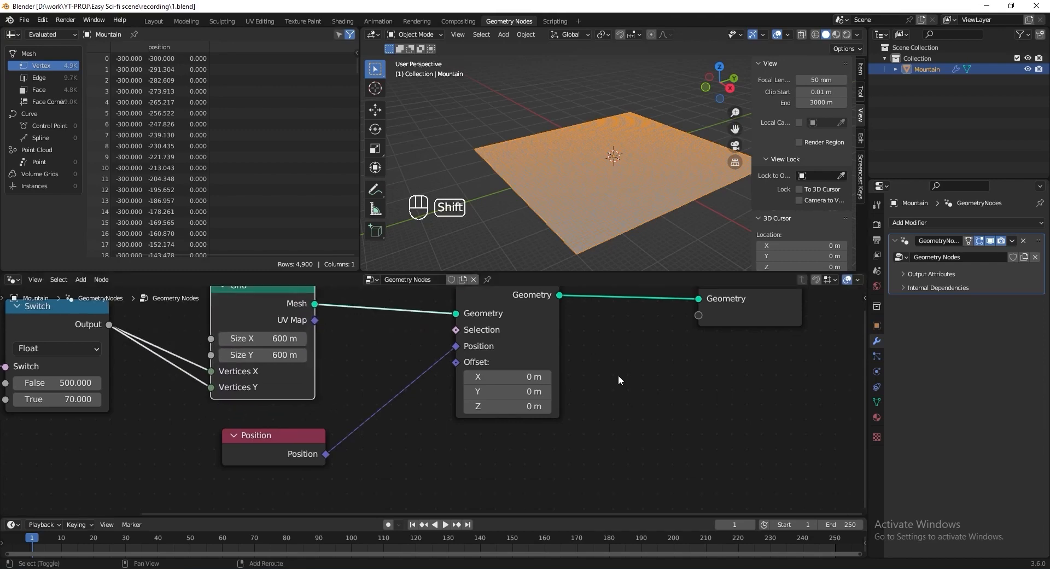
Insert a Vector Math node set to Add on the link between Position and Set Position.
key(shift+a)
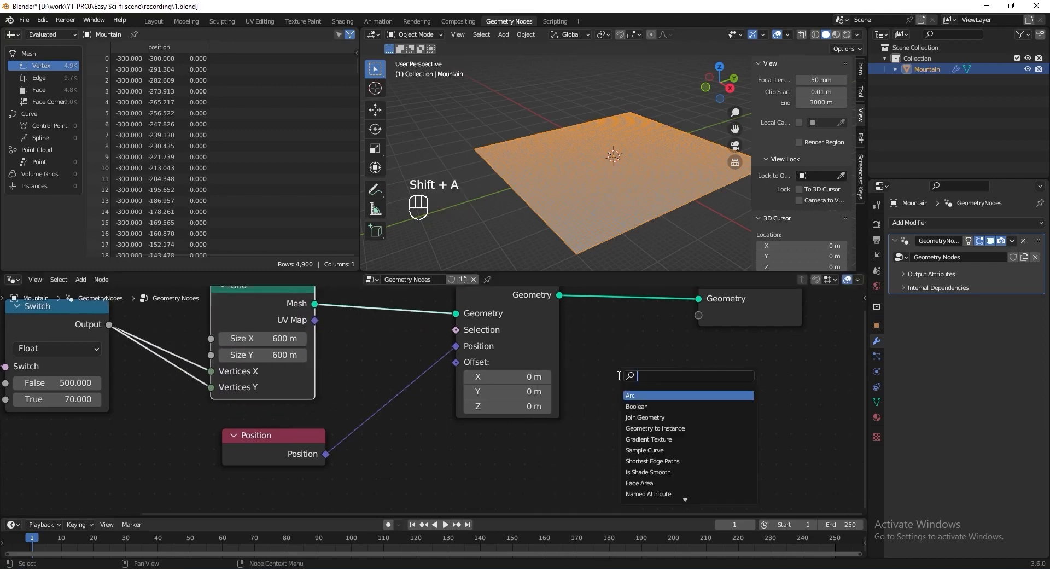
text(add)
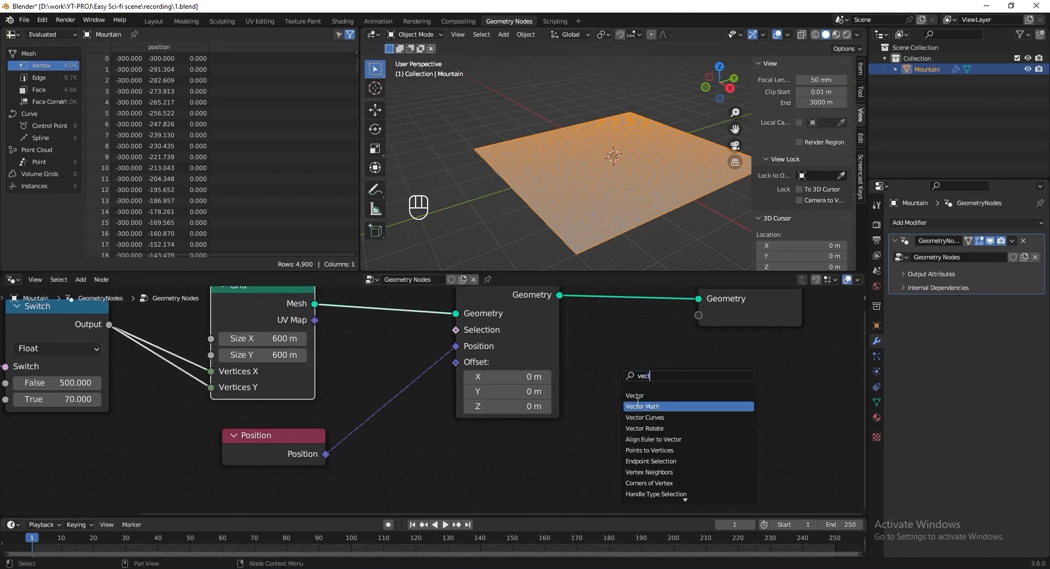
key(Return)
click(403, 389)
Add a Noise Texture node below the Position node and connect its Color output to the second Vector input of the Add node.
scroll(514, 438, down, 4)
middle_drag(513, 439, 539, 388)
scroll(349, 432, up, 3)
key(shift+a)
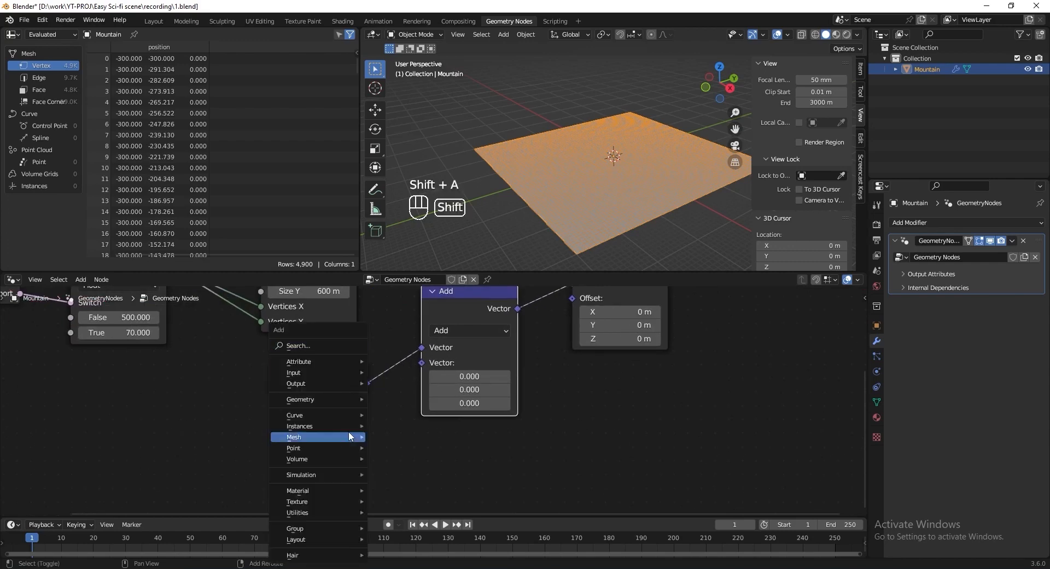
text(snois)
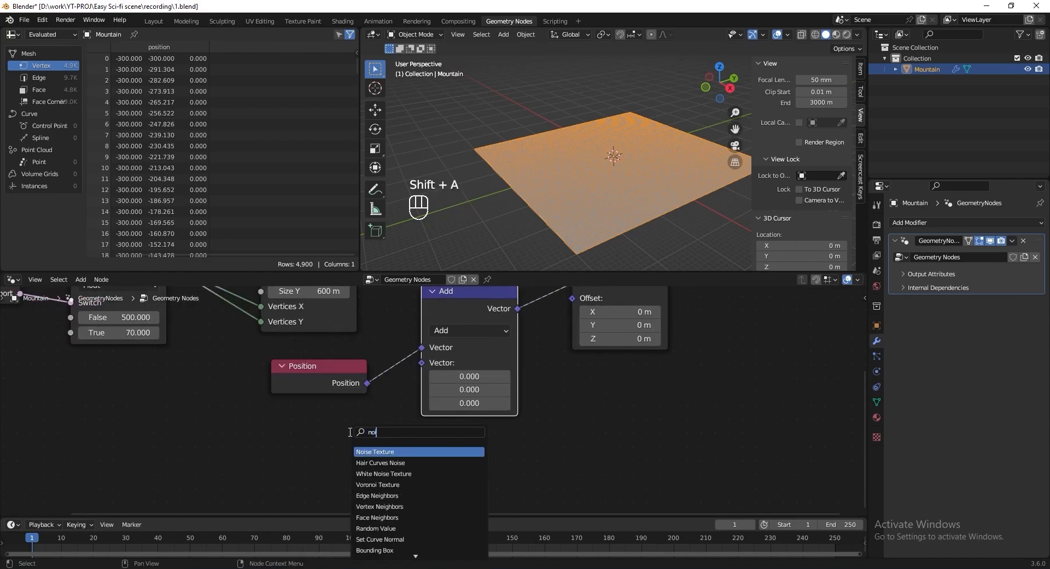
click(370, 450)
click(380, 448)
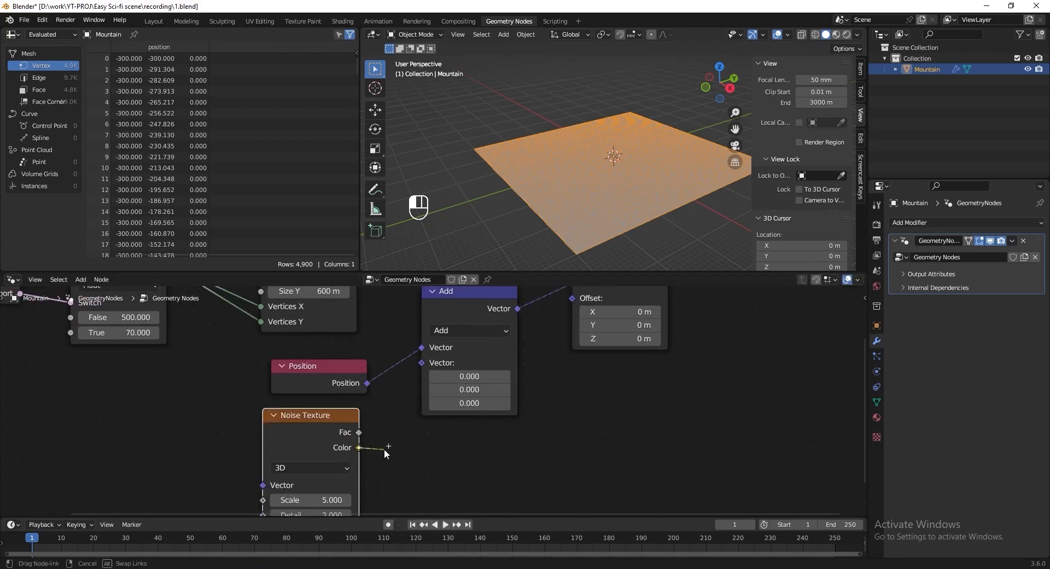
drag(384, 449, 421, 363)
scroll(601, 174, up, 3)
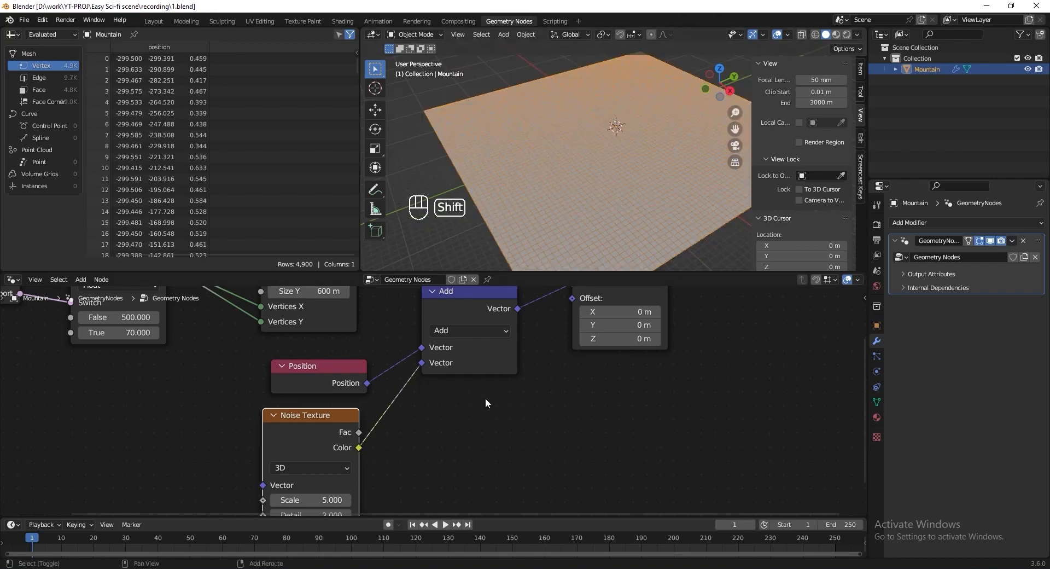
Insert a Combine XYZ node between Noise Texture and Add with the noise Color feeding Z, reposition the Position node, and save the file.
key(shift+a)
text(xyz)
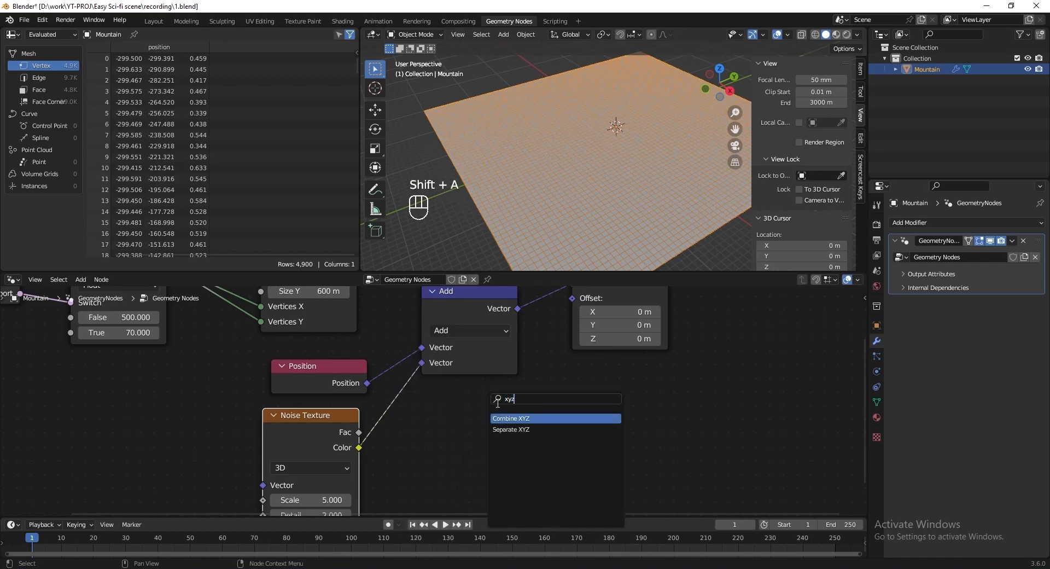
key(Return)
click(412, 419)
drag(413, 418, 414, 447)
drag(319, 366, 447, 325)
key(ctrl+s)
Switch the Noise Texture to 4D and set its W to 3.
middle_drag(390, 467, 457, 377)
scroll(456, 378, up, 1)
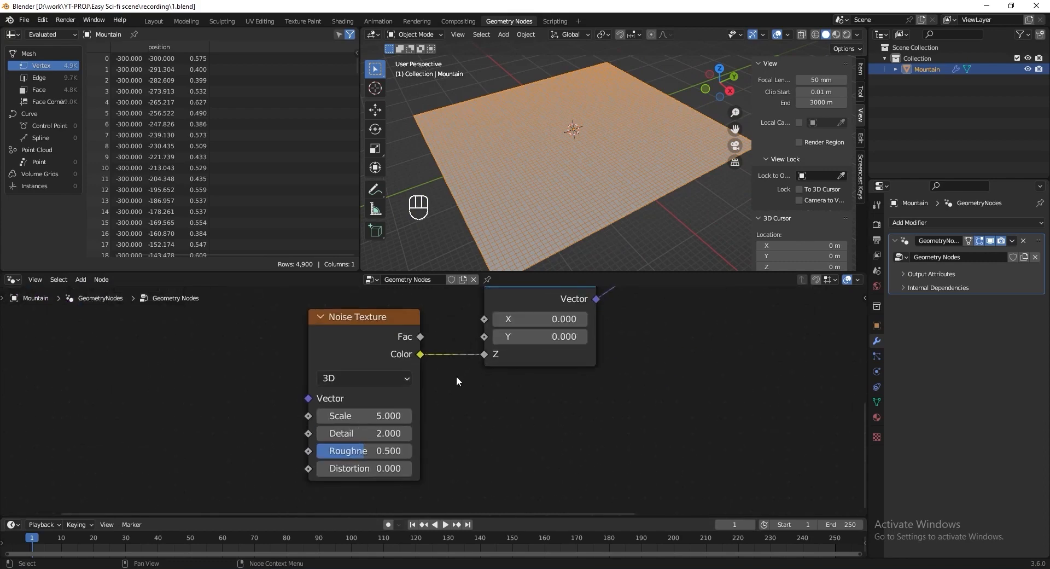
click(388, 377)
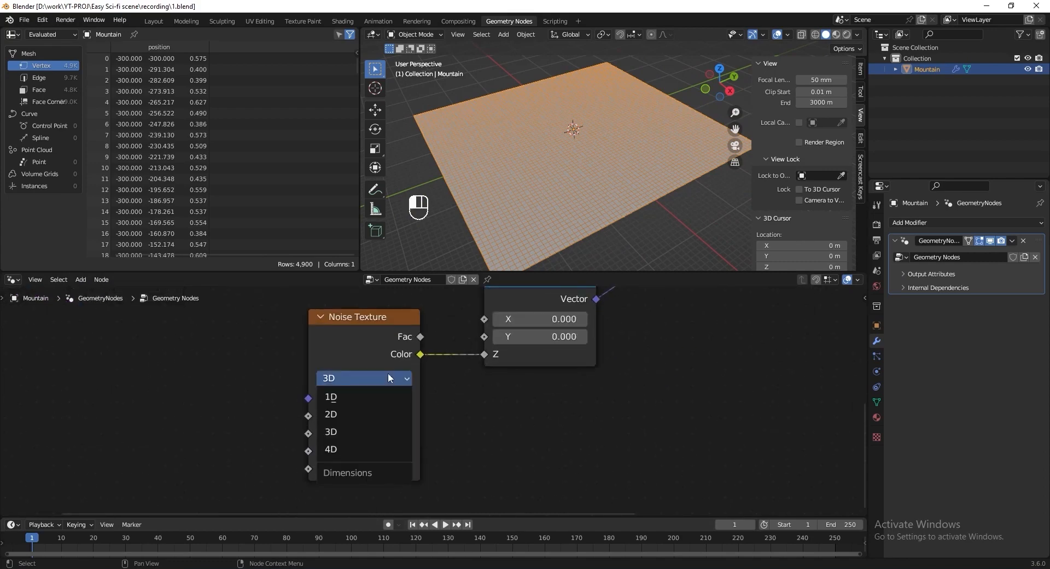
click(366, 451)
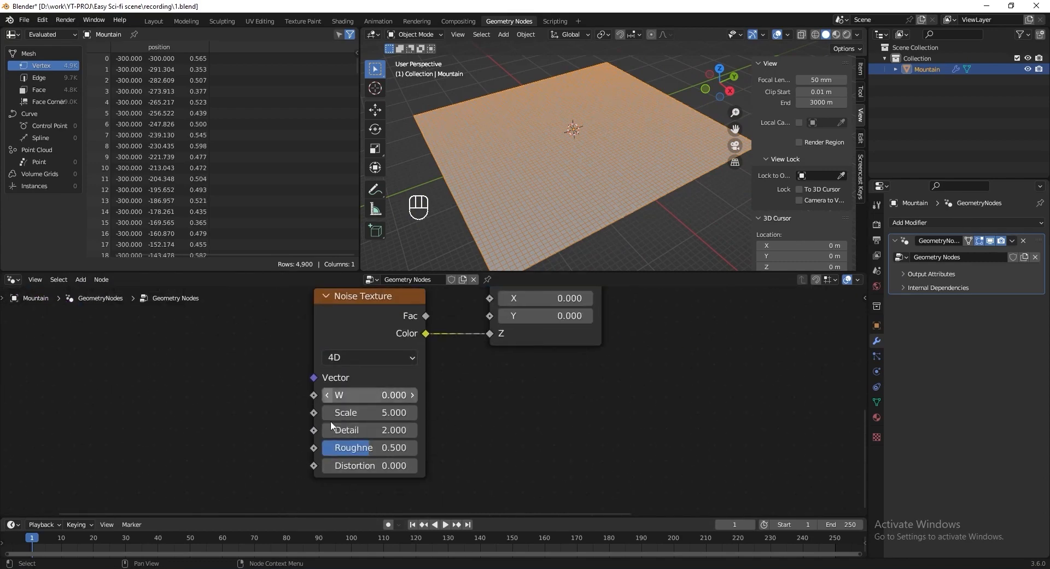
click(366, 395)
text(3)
key(Tab)
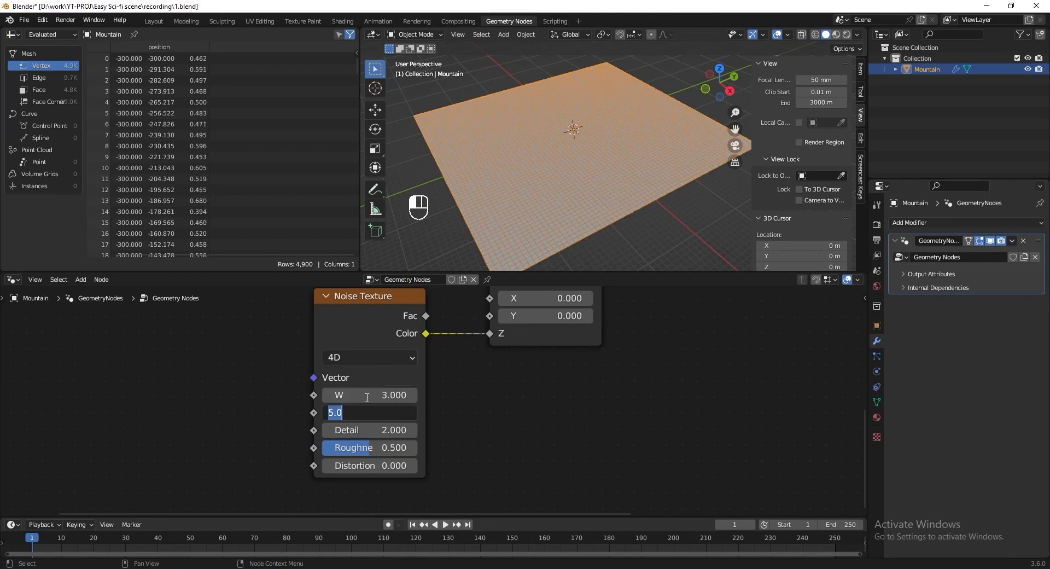
Set the Noise Texture's Scale to 0.01, Detail to 30 and Distortion to 0.5.
text(.01)
key(Tab)
text(30)
key(Tab)
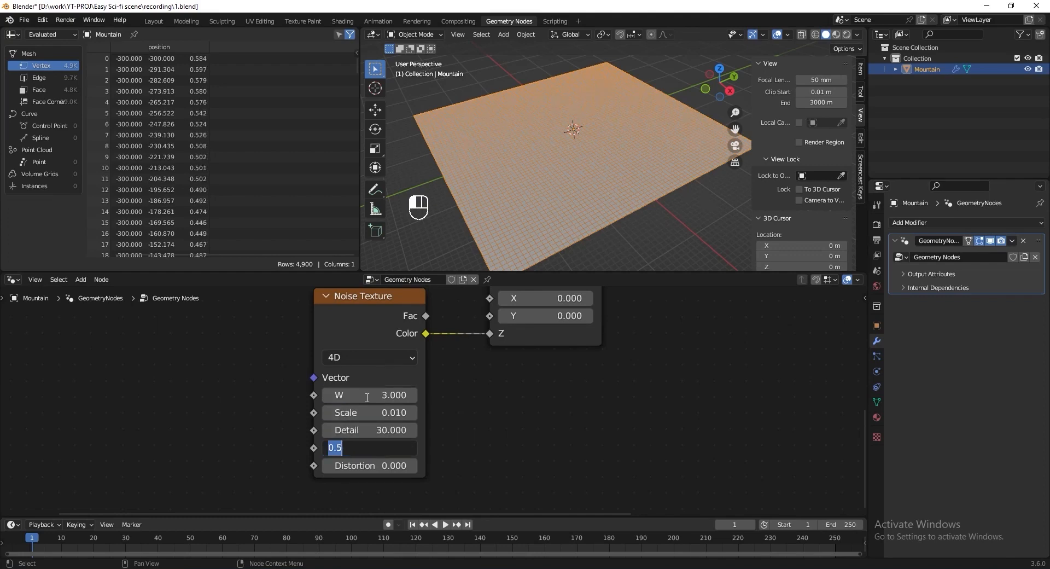
key(Tab)
text(.5)
key(Return)
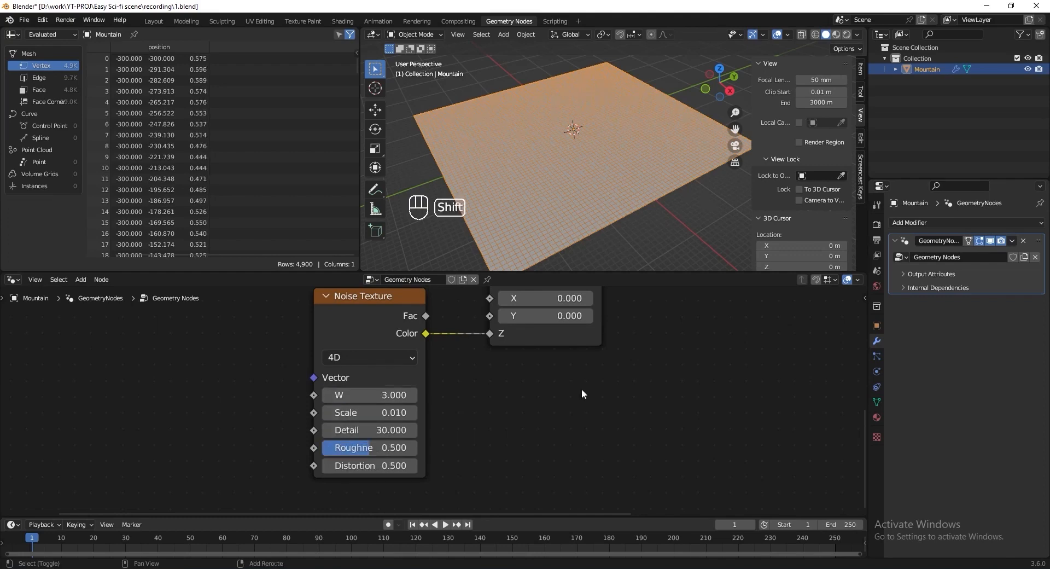
Insert a Math node set to Multiply on the link between the Noise Texture's Color and the Z input of Combine XYZ.
key(shift+a)
text(add)
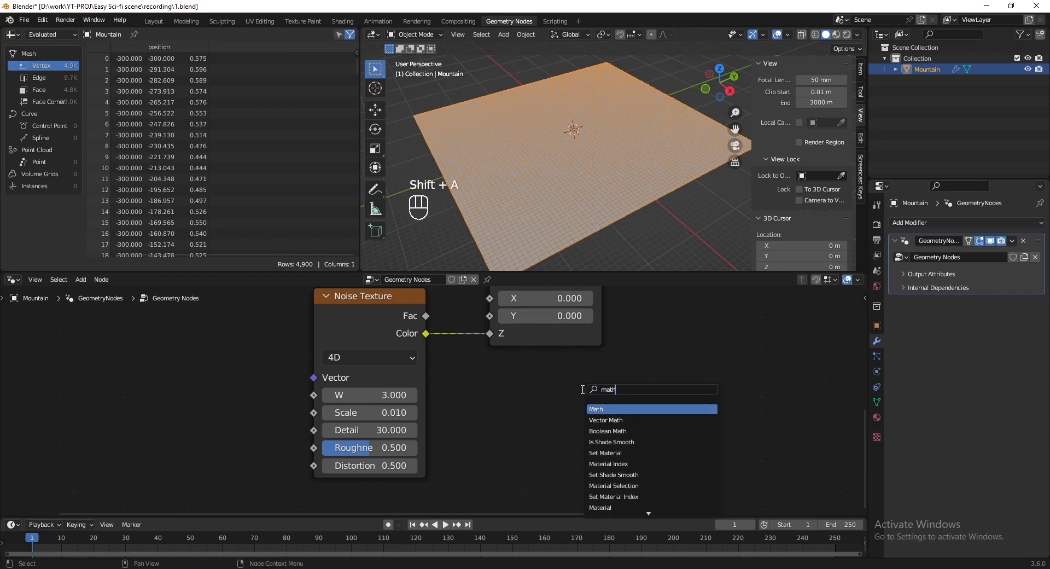
key(Return)
click(486, 338)
click(554, 352)
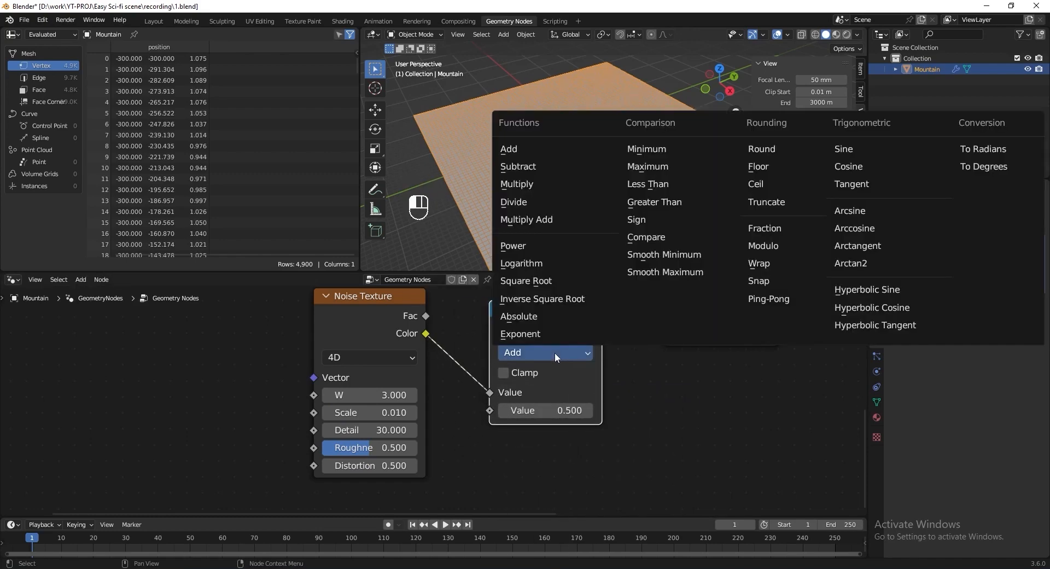
click(561, 188)
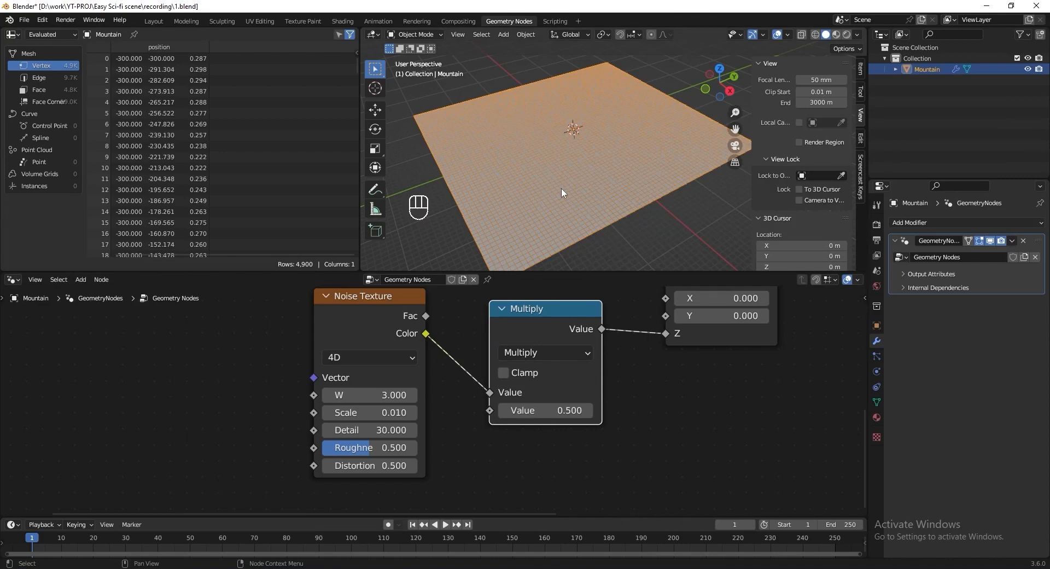
Set the Multiply node's value to 40 and save the file.
double_click(555, 411)
text(40)
key(Return)
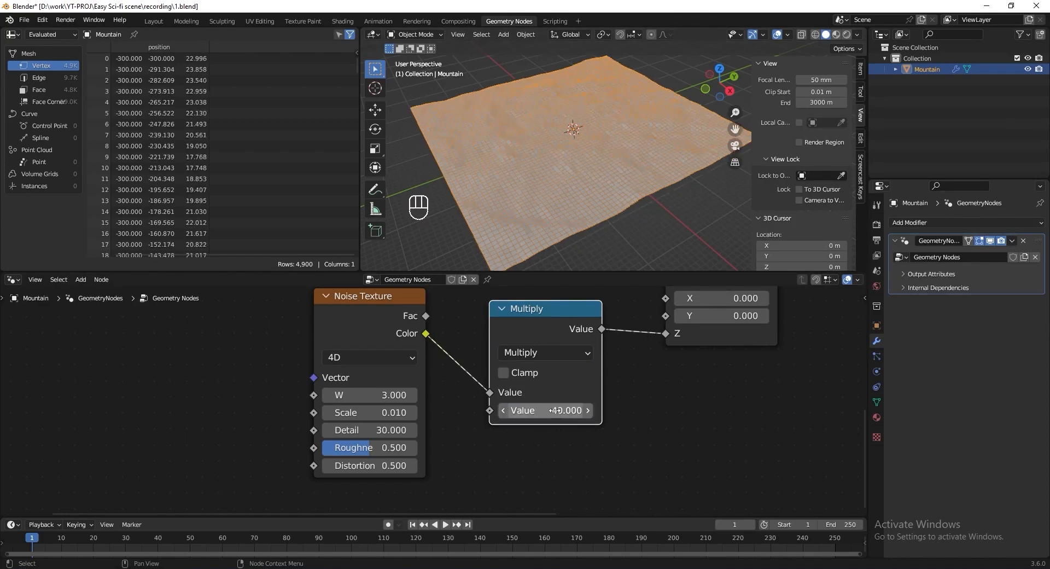
shift+middle_drag(589, 166, 583, 182)
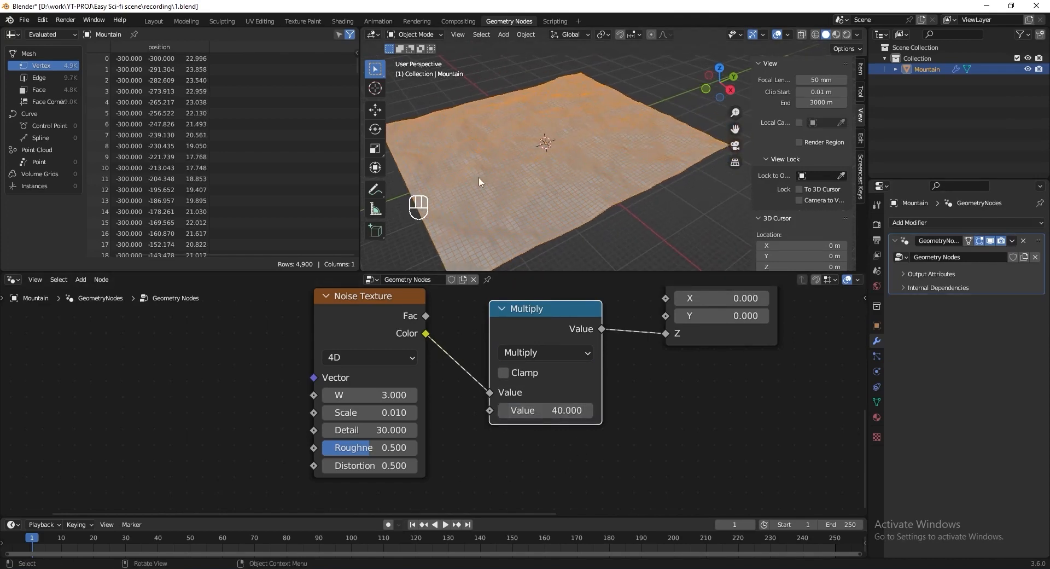
key(ctrl+s)
Examine the displaced terrain's shape with the viewport overlays temporarily hidden.
click(778, 35)
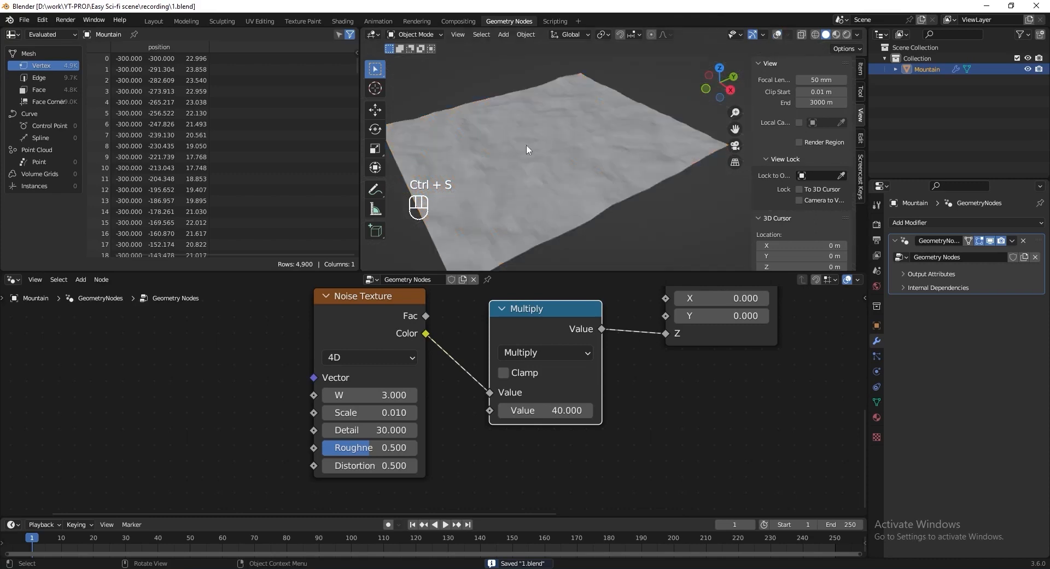
middle_drag(526, 145, 770, 65)
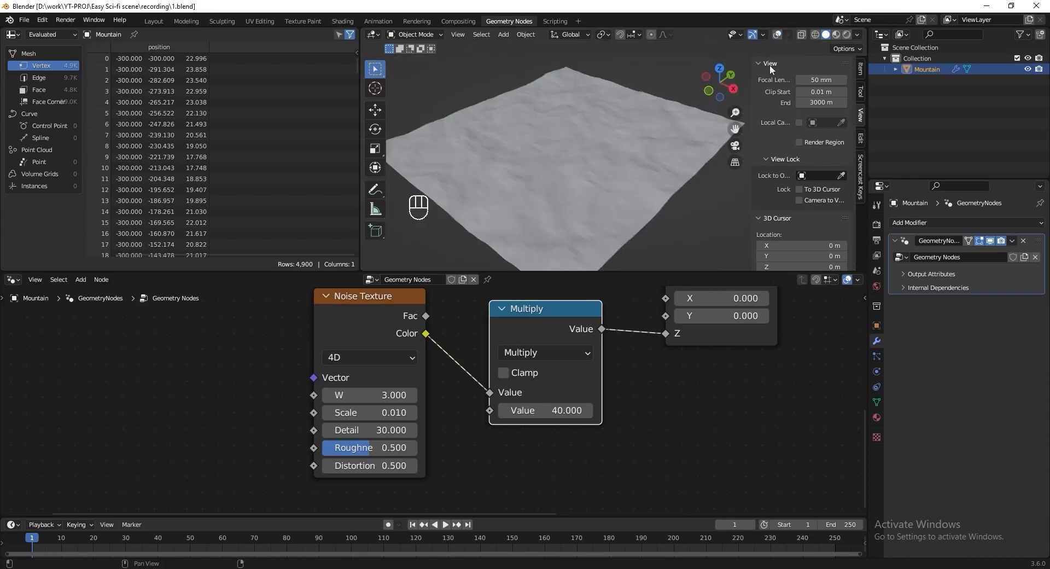
click(778, 35)
Move the Is Viewport, Switch and Grid nodes together away from the noise nodes to make room in the node tree.
scroll(534, 382, down, 5)
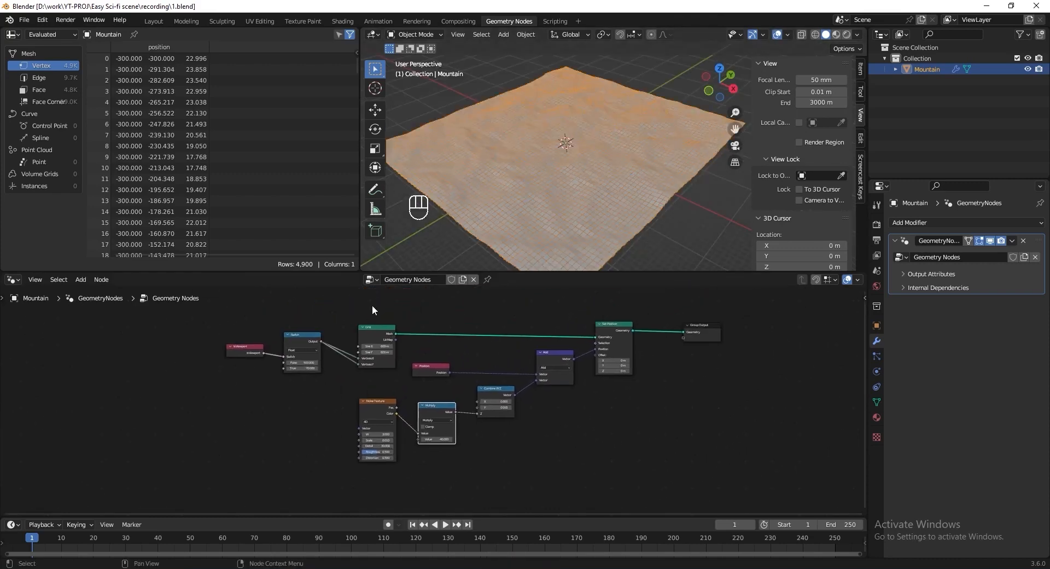
drag(377, 304, 205, 368)
key(g)
click(186, 324)
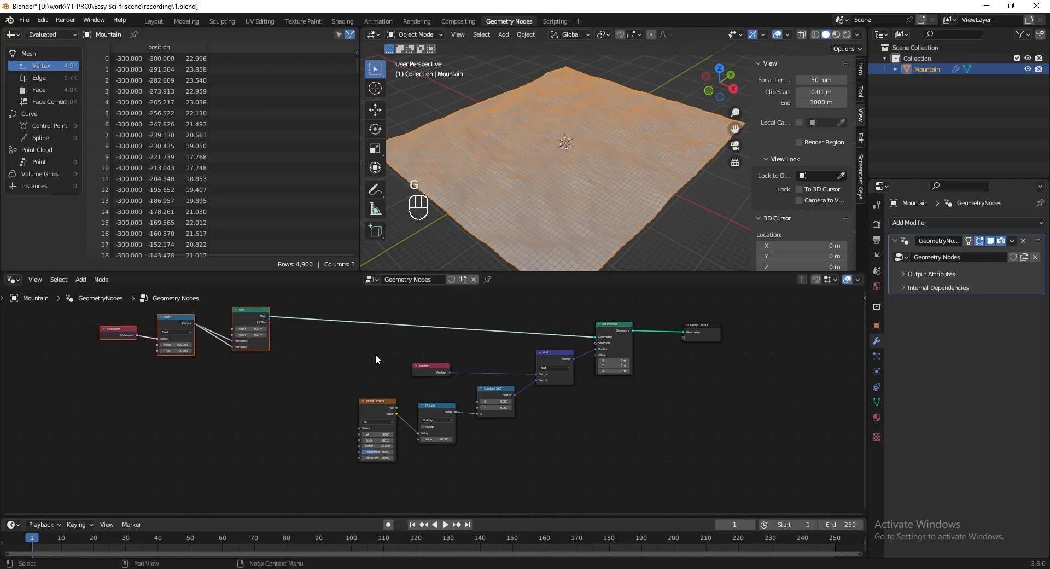
Group the Position, Noise Texture, Multiply, Combine XYZ and Add nodes in a frame labelled "Noise Displacement".
drag(339, 330, 557, 491)
key(ctrl+j)
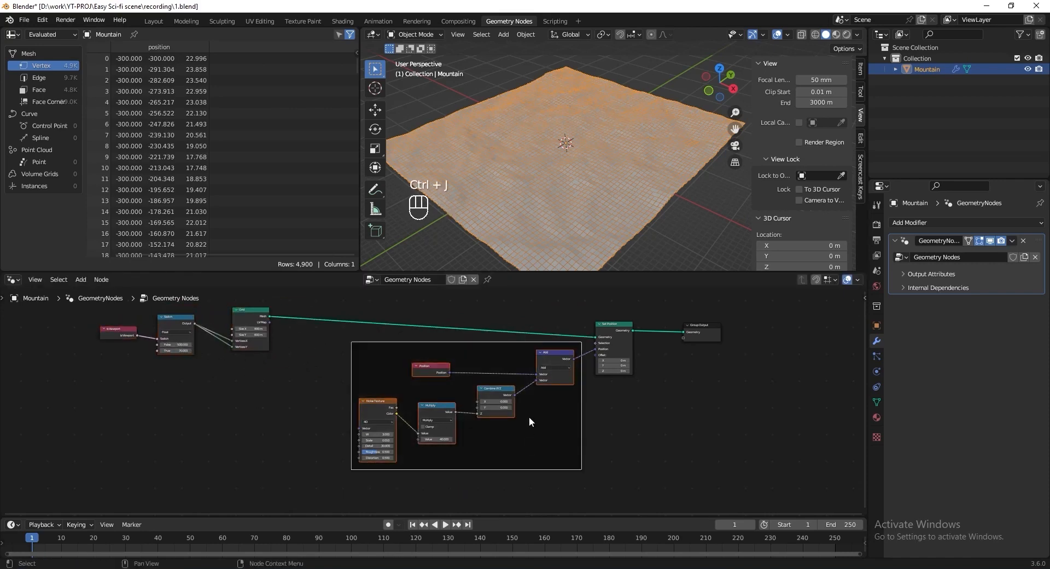
scroll(528, 413, up, 2)
scroll(524, 409, up, 4)
key(F2)
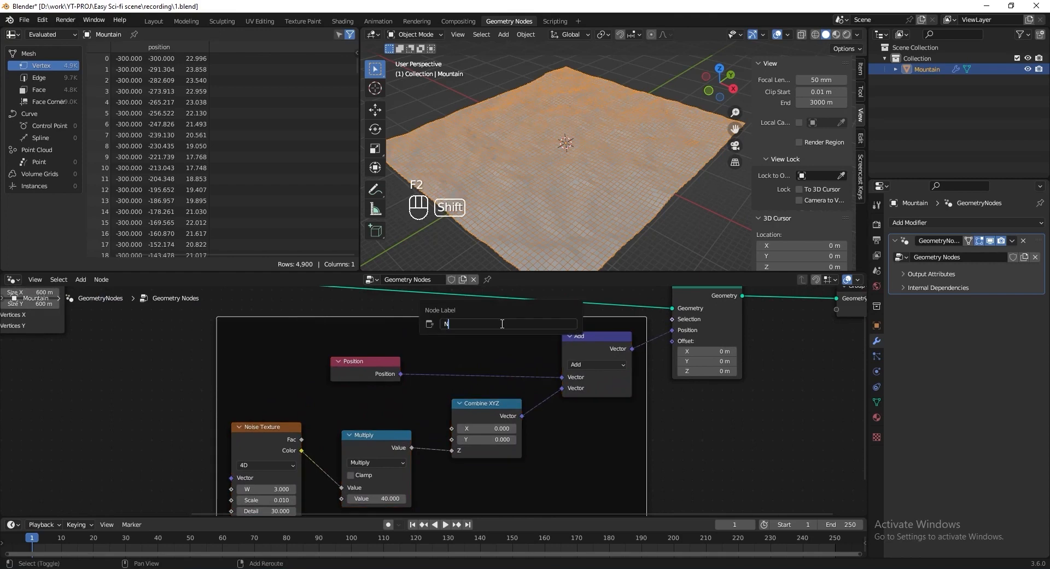
text(Noise Displacement)
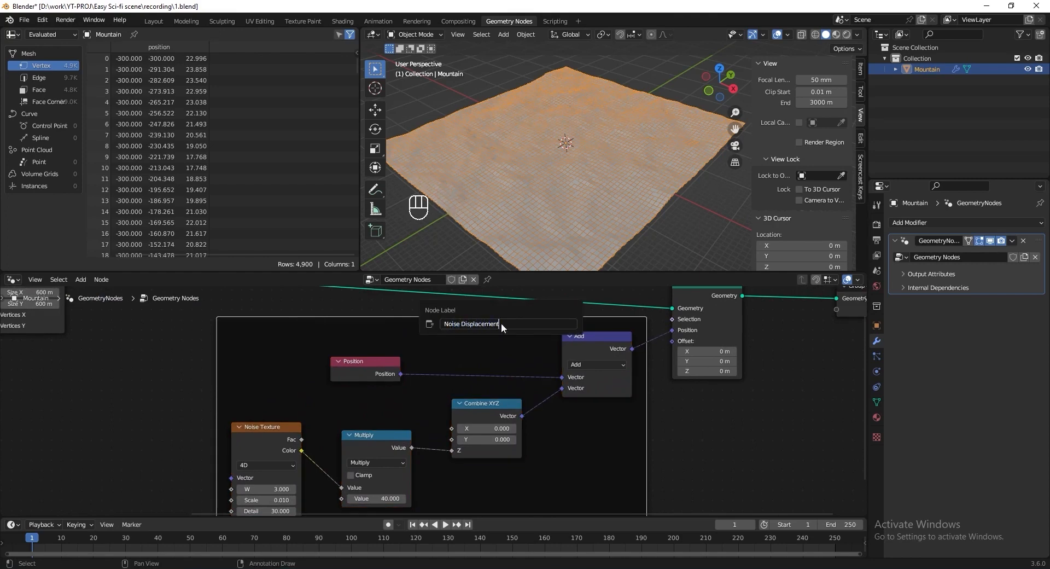
key(Return)
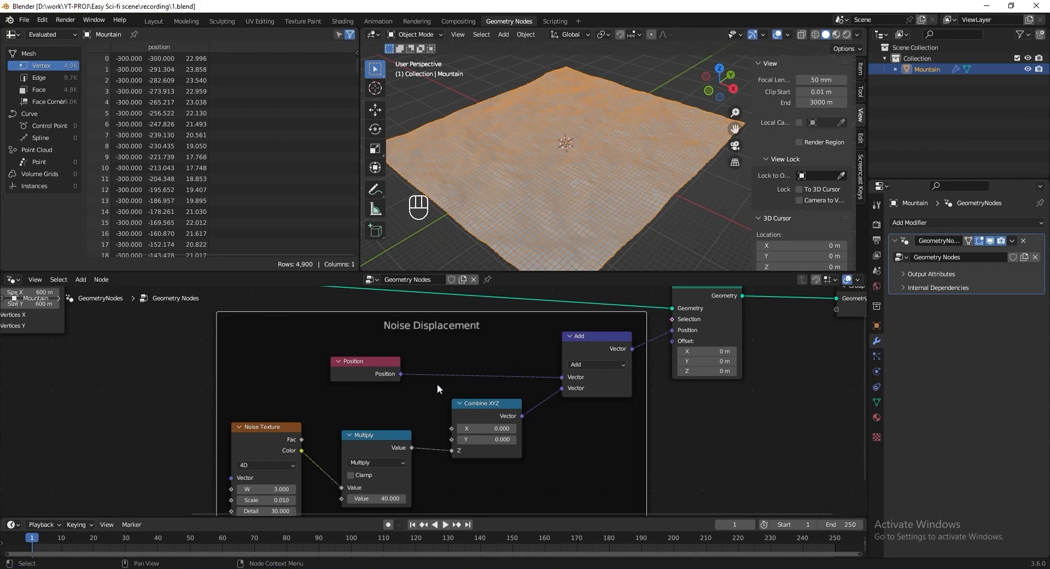
Add an Ico Sphere node below the Noise Displacement frame.
scroll(437, 376, down, 2)
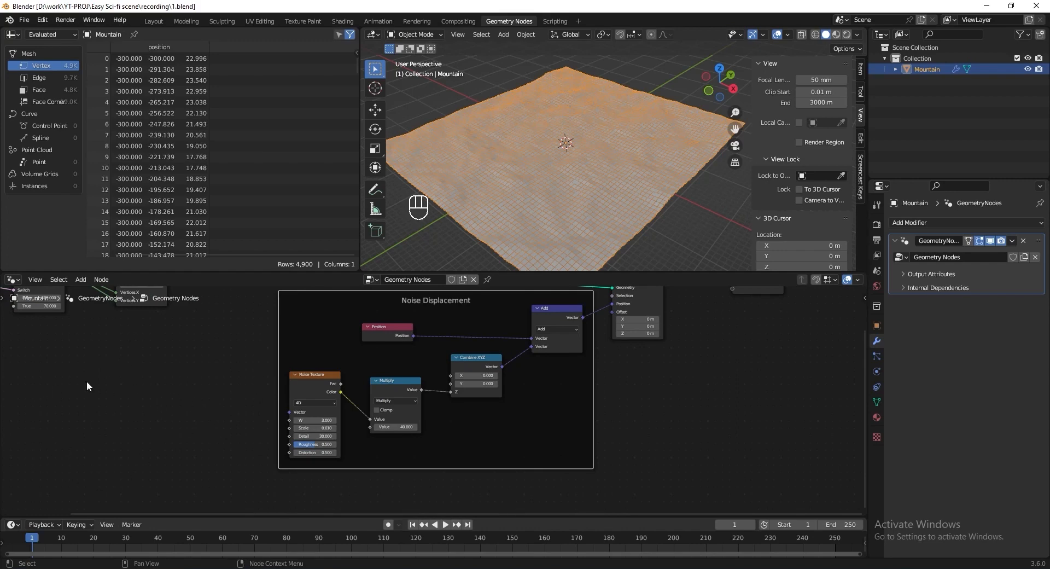
scroll(635, 396, down, 6)
middle_drag(414, 450, 458, 405)
scroll(456, 411, up, 10)
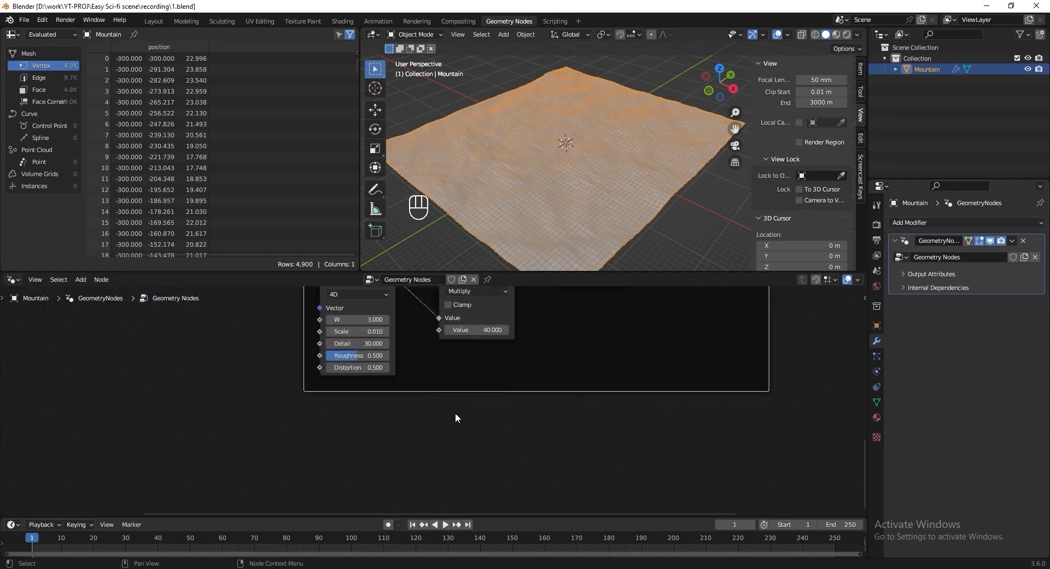
key(shift+a)
key(shift+a)
text(ico)
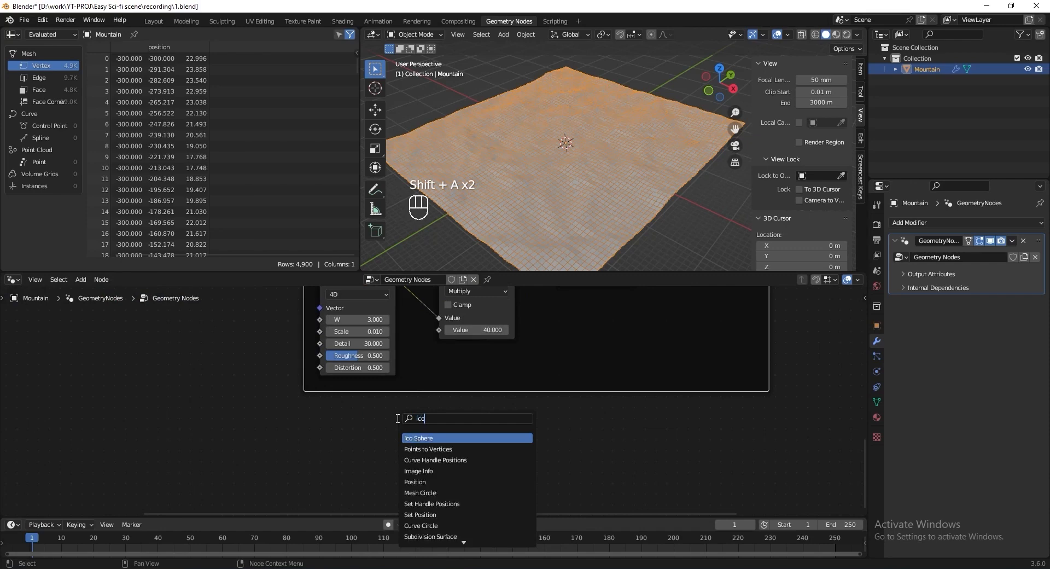
text( sphere)
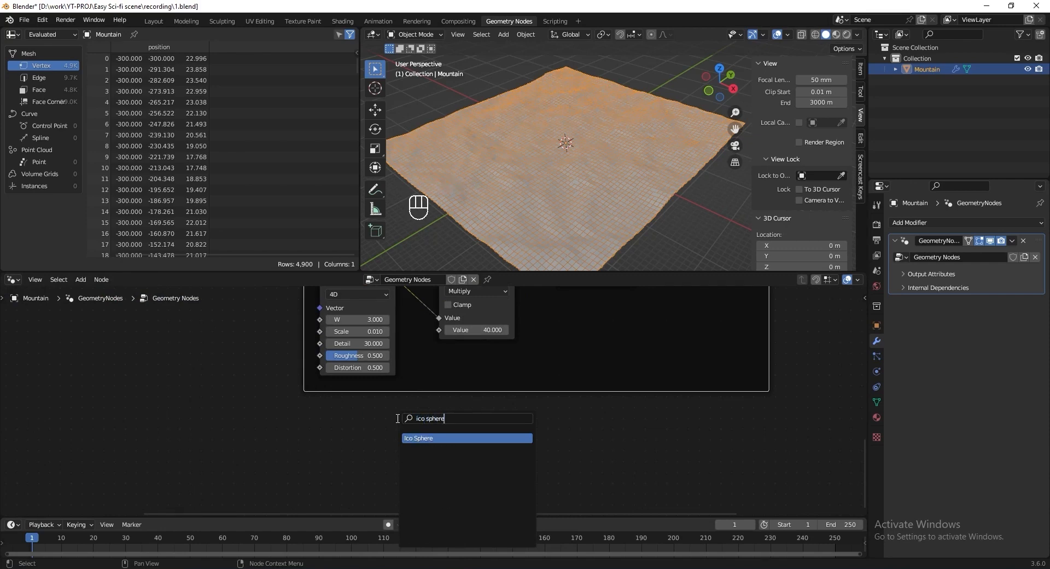
click(422, 437)
click(315, 413)
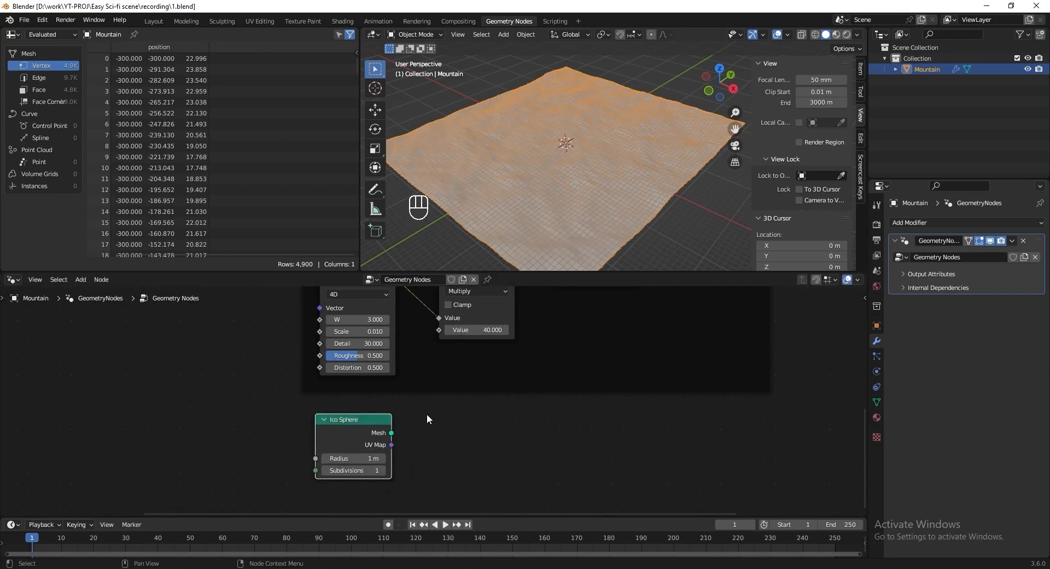
Merge the Ico Sphere with the Set Position output through a Join Geometry node, and space out the Join Geometry and Group Output nodes.
scroll(435, 411, down, 6)
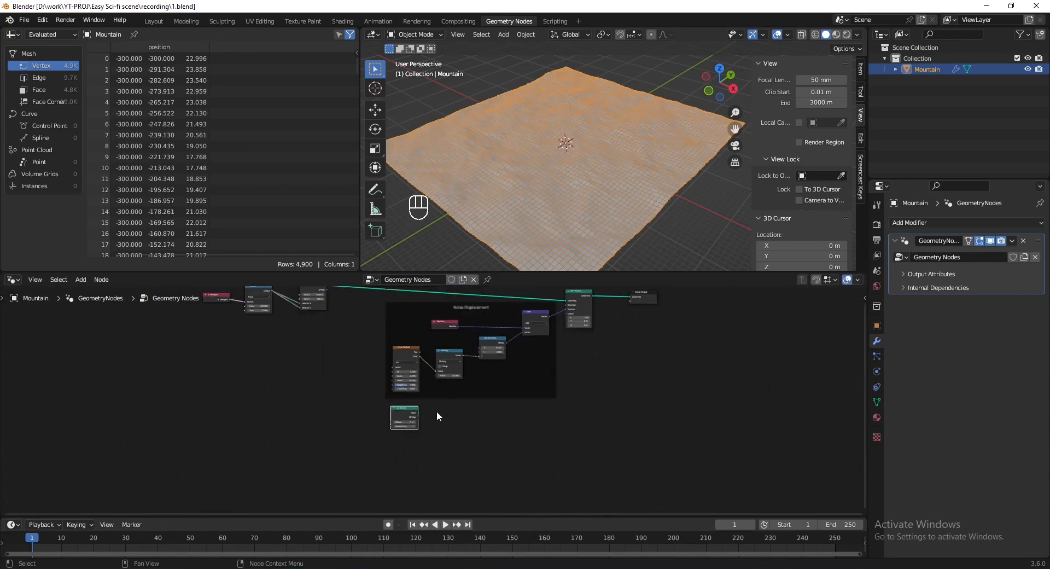
middle_drag(437, 411, 380, 432)
scroll(380, 431, up, 1)
key(shift)
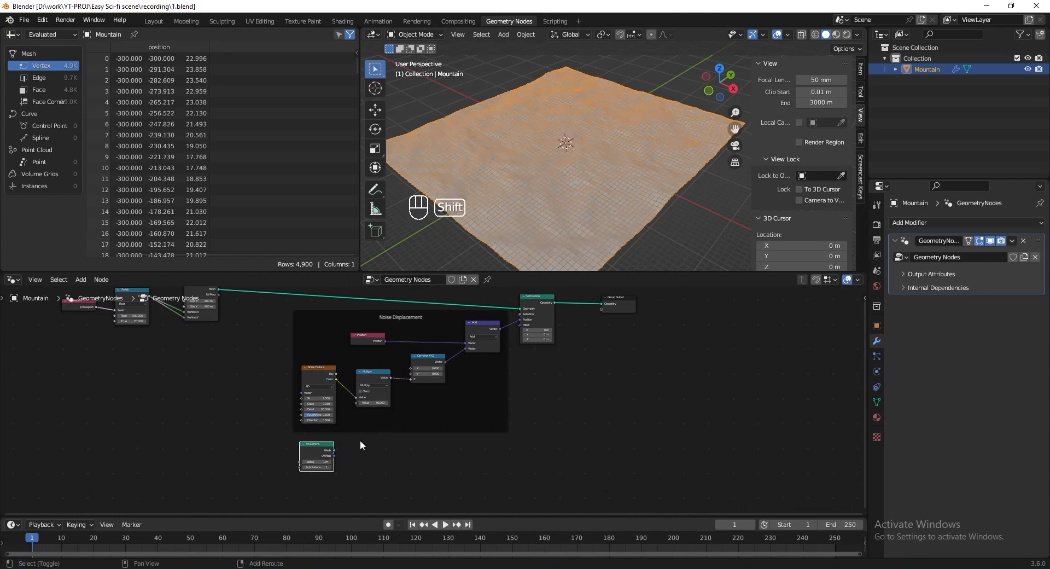
key(ctrl)
ctrl+shift+right_drag(314, 449, 541, 314)
drag(620, 302, 664, 323)
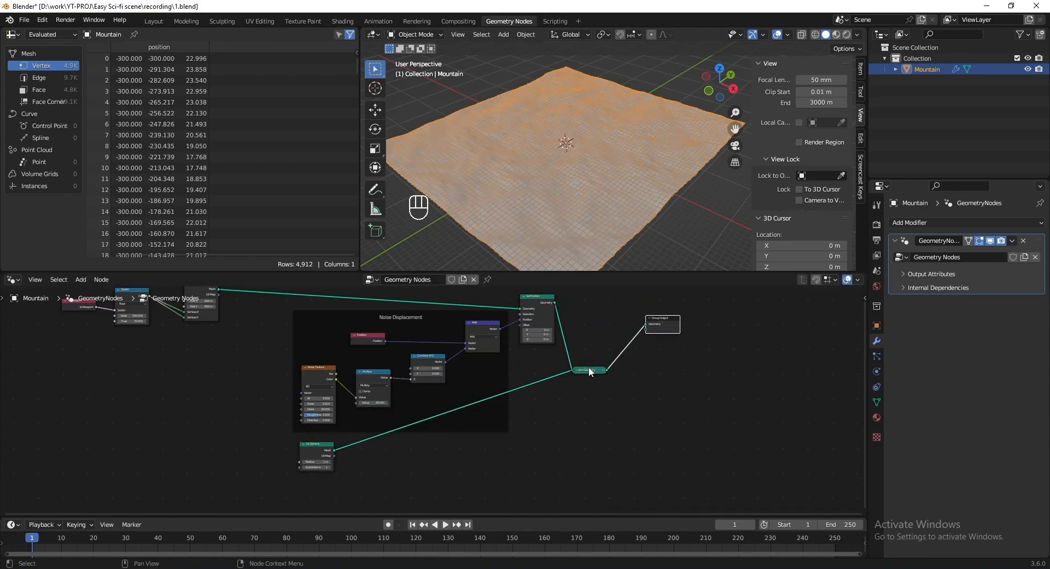
drag(588, 368, 603, 317)
Set the Ico Sphere node's radius to 100 m and its subdivisions to 4.
scroll(463, 426, up, 5)
scroll(462, 426, up, 4)
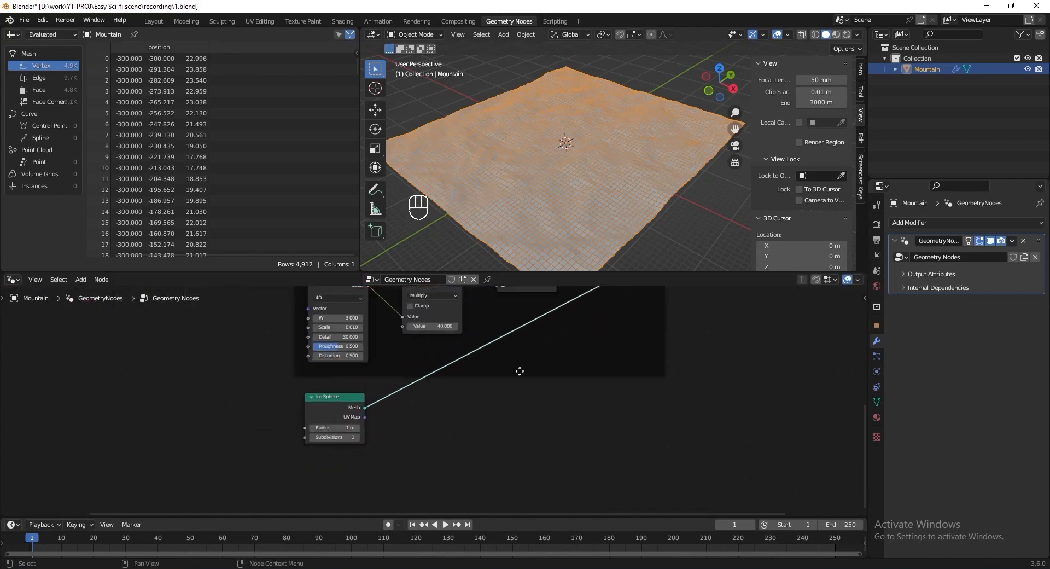
click(258, 444)
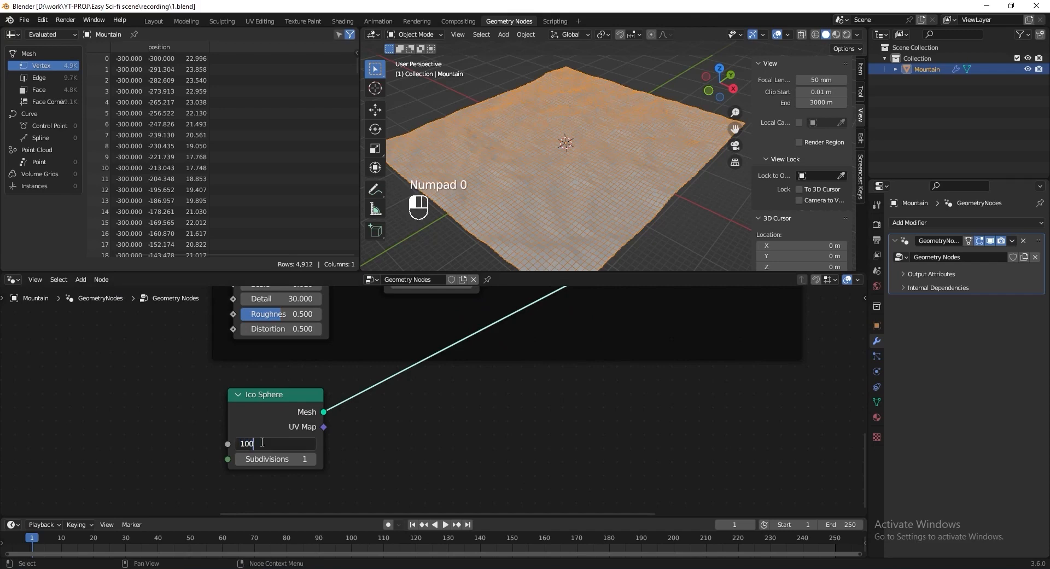
text(100)
key(Return)
click(274, 460)
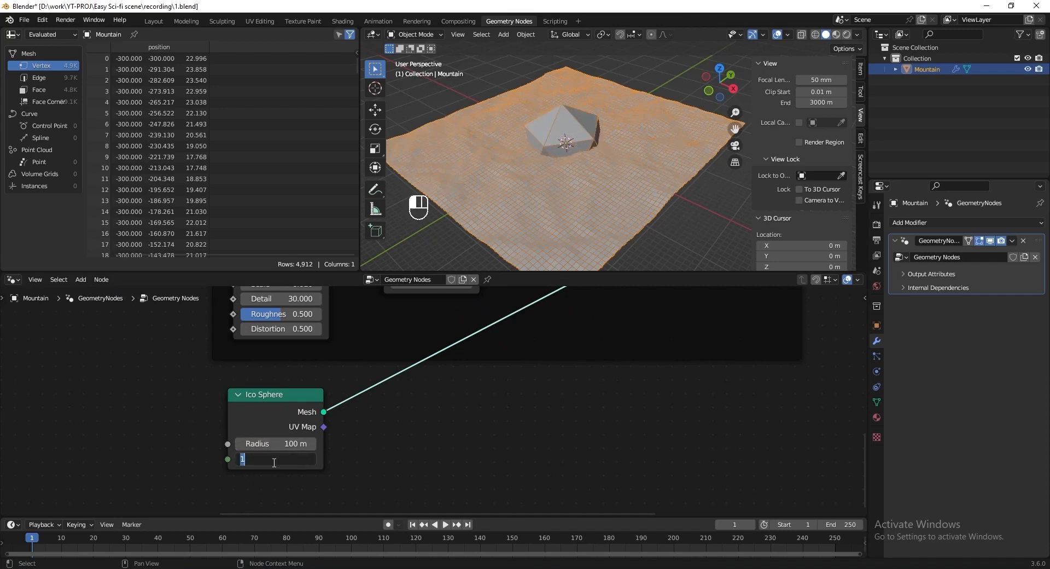
text(4)
key(Return)
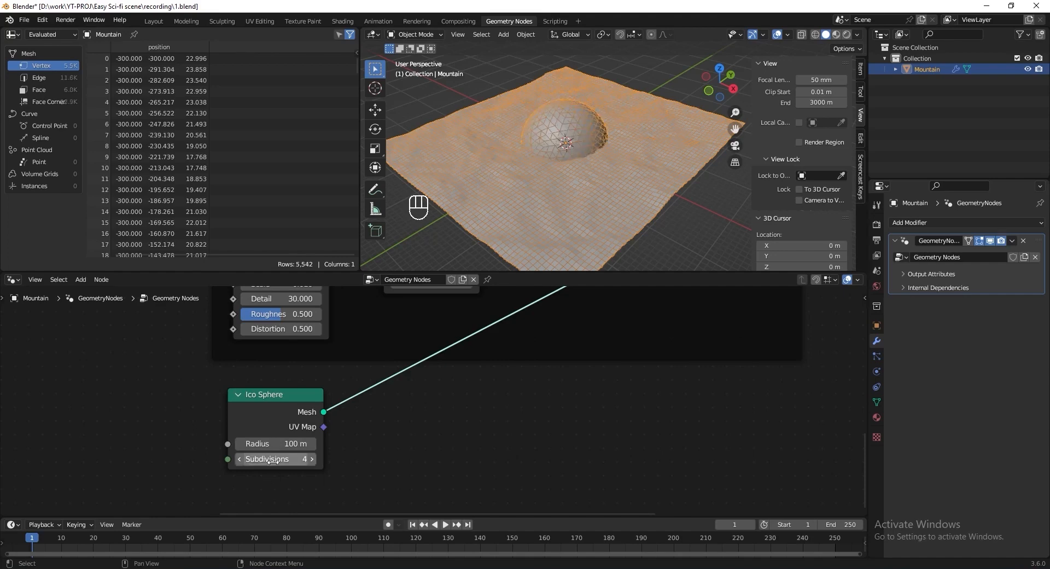
Add a Geometry Proximity node with its Target fed by the Ico Sphere's Mesh output.
scroll(363, 432, down, 2)
scroll(334, 402, up, 1)
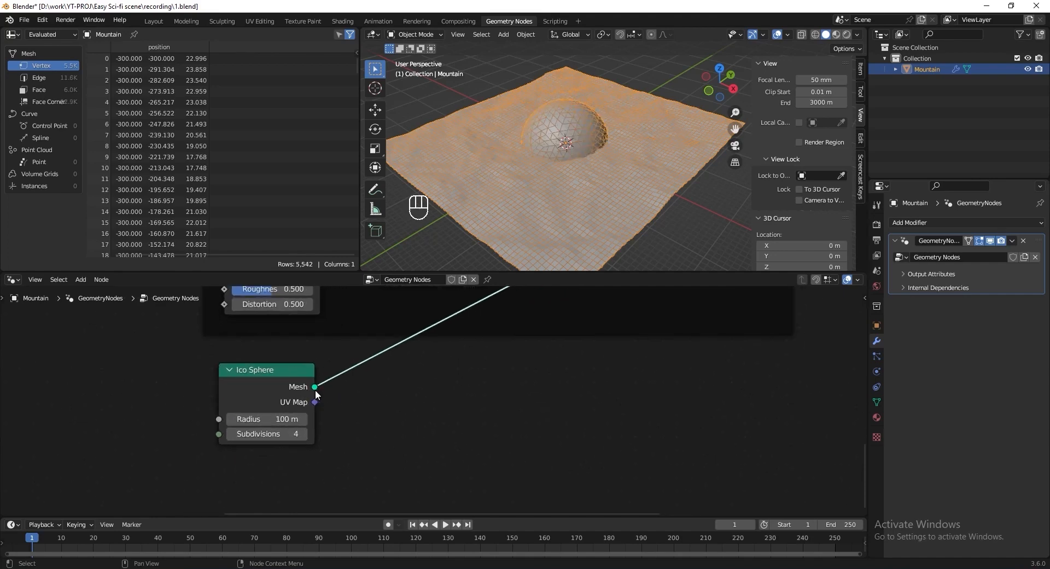
drag(314, 387, 424, 441)
text(pro)
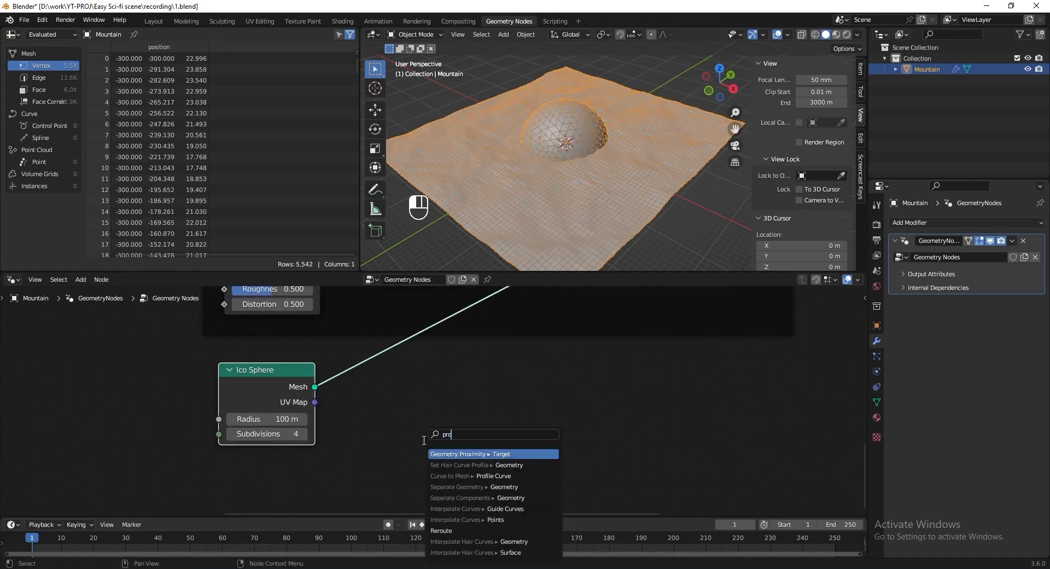
text(ximi)
key(Return)
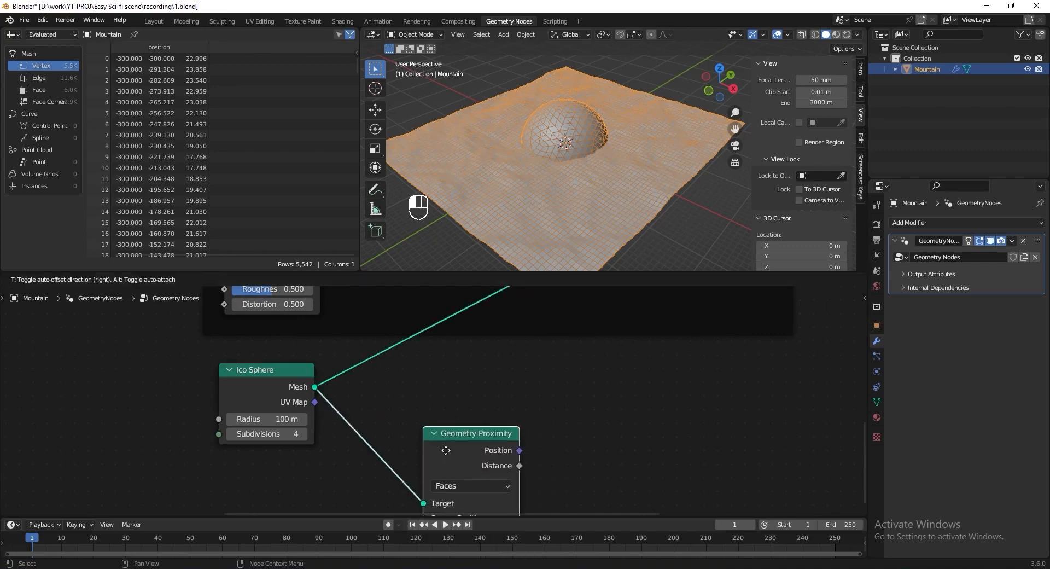
click(444, 407)
Add a Vector Math node set to Distance, fed by the Geometry Proximity node's Position output.
drag(523, 403, 596, 419)
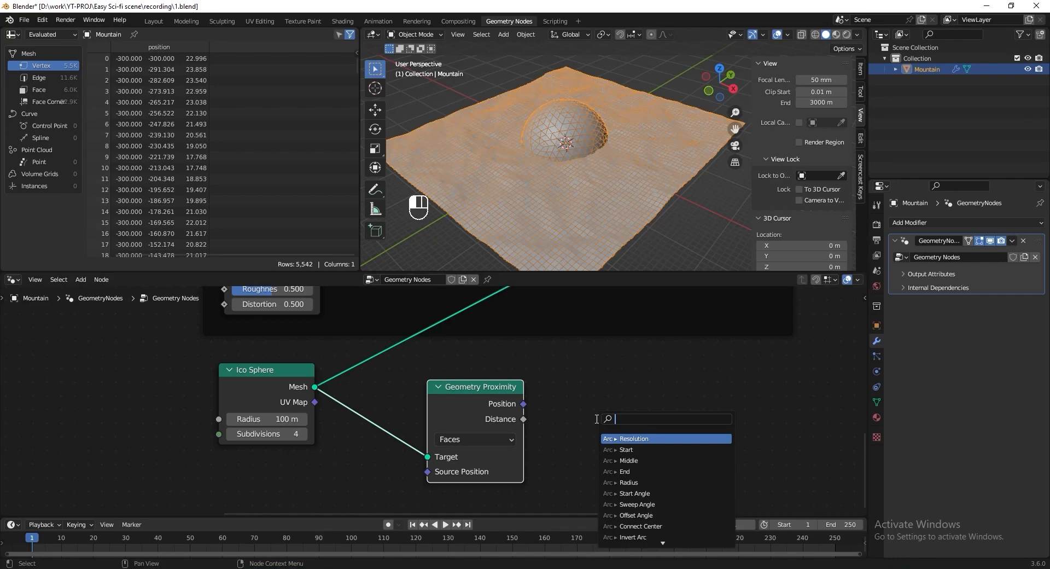
text(distance)
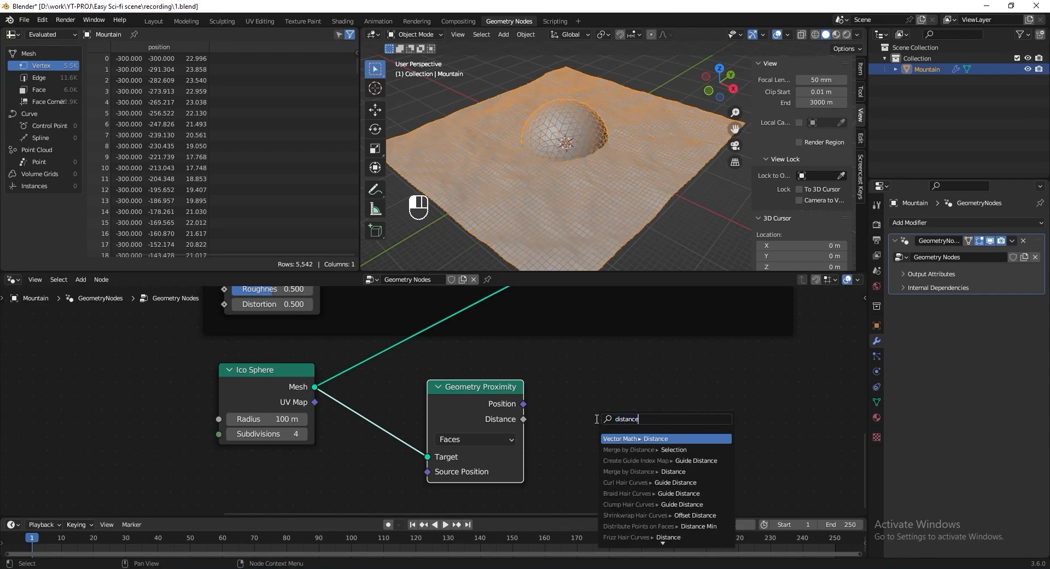
click(621, 438)
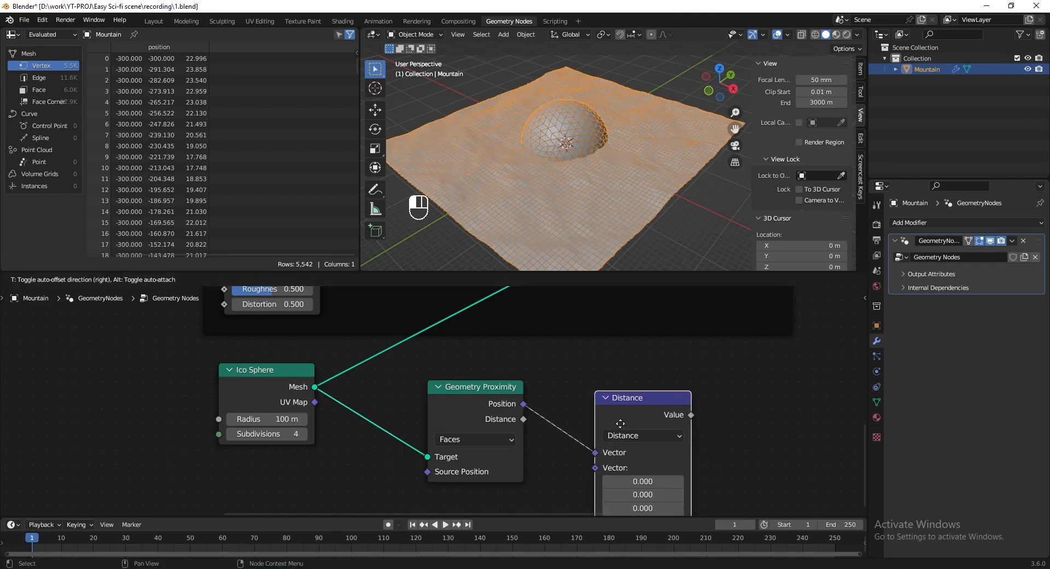
click(621, 428)
Add a Position node below Geometry Proximity, connect it to the Distance node's second vector input, and save the file.
scroll(537, 386, up, 2)
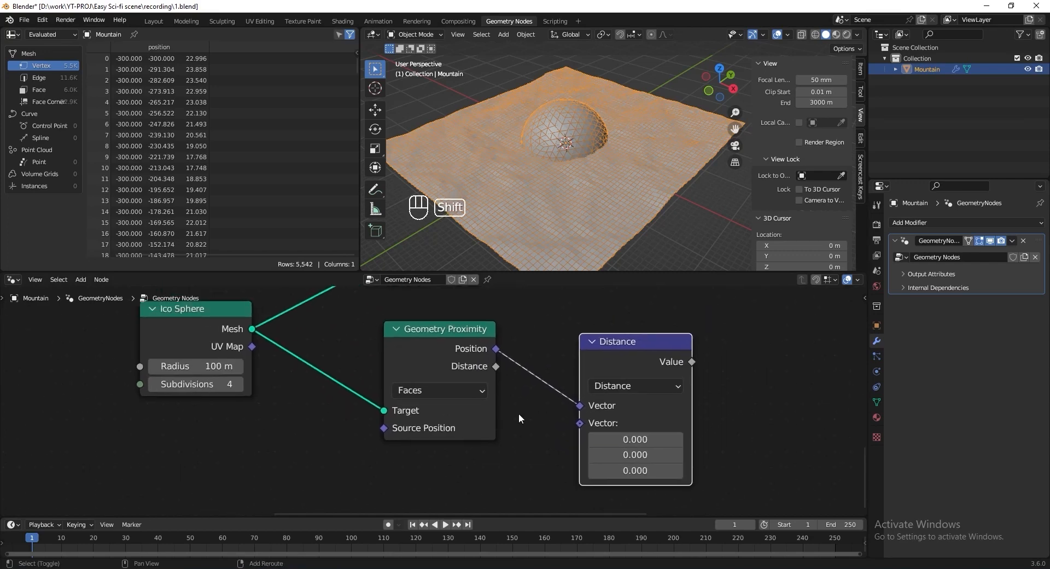
key(shift+a)
text(positi)
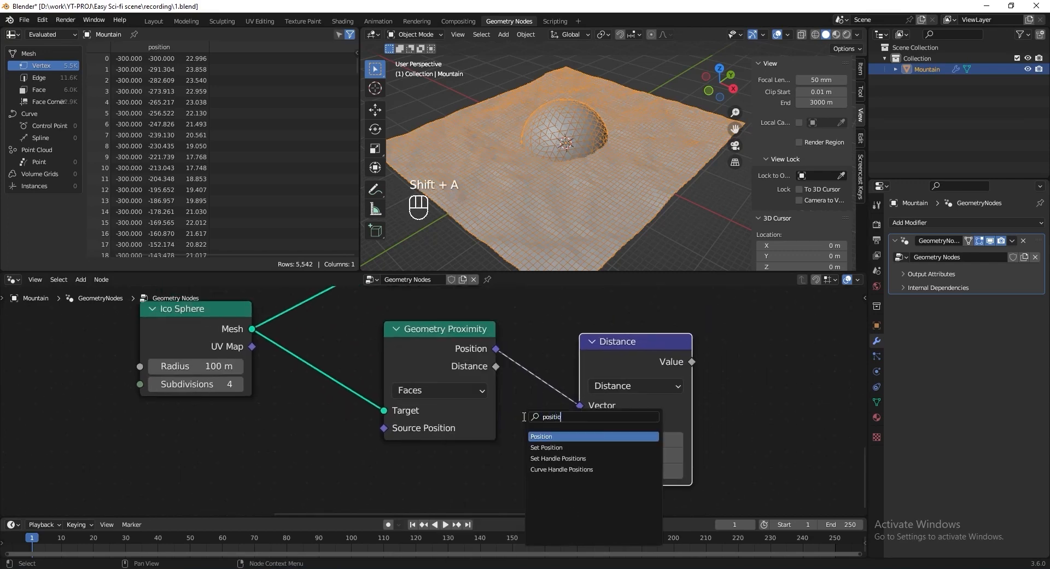
text(o)
key(Return)
click(383, 465)
drag(490, 485, 580, 423)
key(ctrl+s)
Insert a Map Range node between the Multiply and Combine XYZ nodes in the Noise Displacement frame.
scroll(558, 345, down, 2)
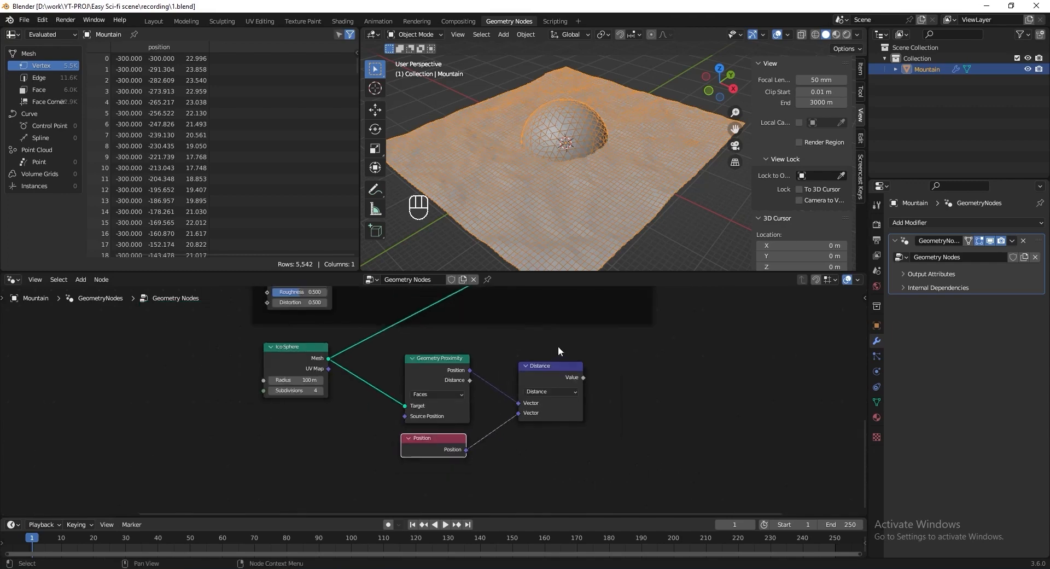
middle_drag(559, 307, 498, 464)
scroll(396, 368, up, 2)
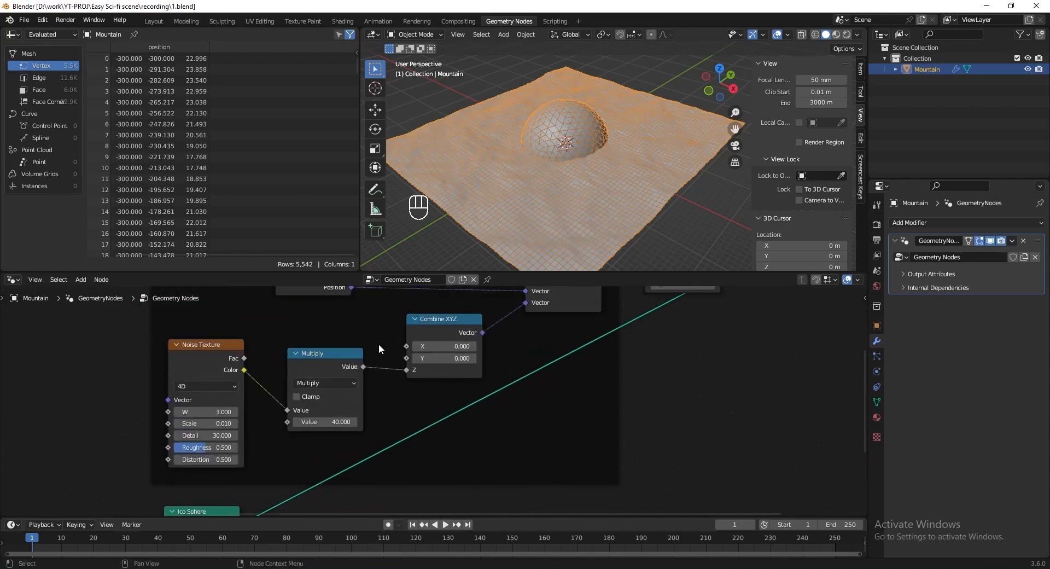
key(shift+a)
text(map ra)
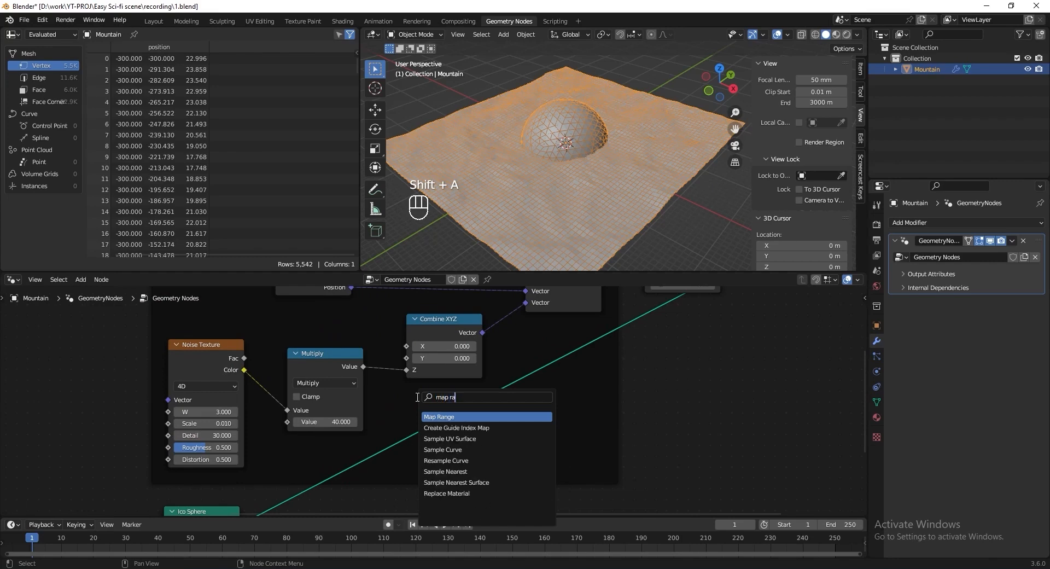
key(Return)
click(399, 348)
Move the Ico Sphere, Geometry Proximity, Position and Distance nodes together to a clear spot below the Noise Displacement frame.
scroll(459, 362, down, 4)
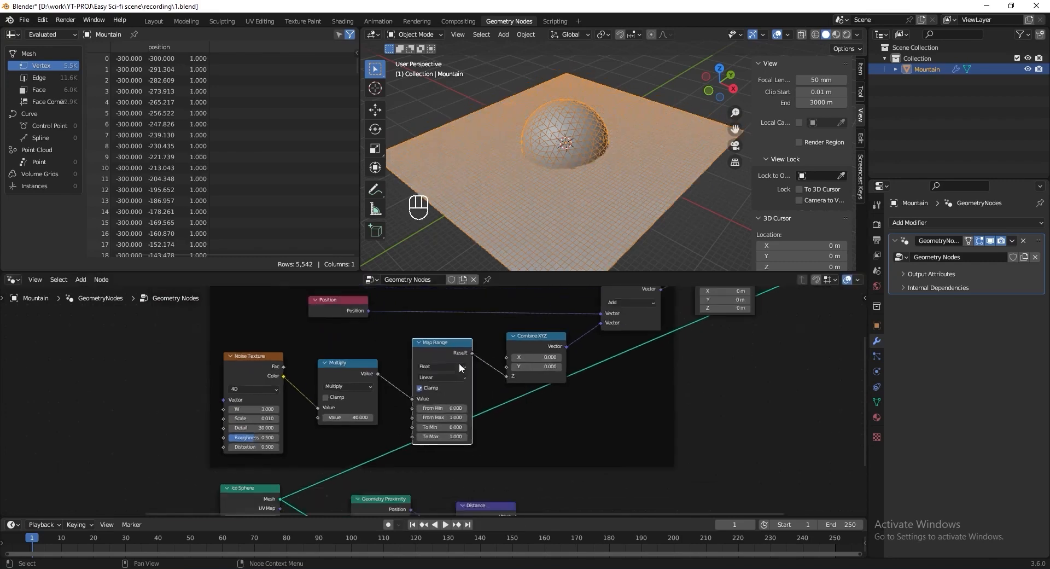
drag(518, 458, 301, 507)
key(g)
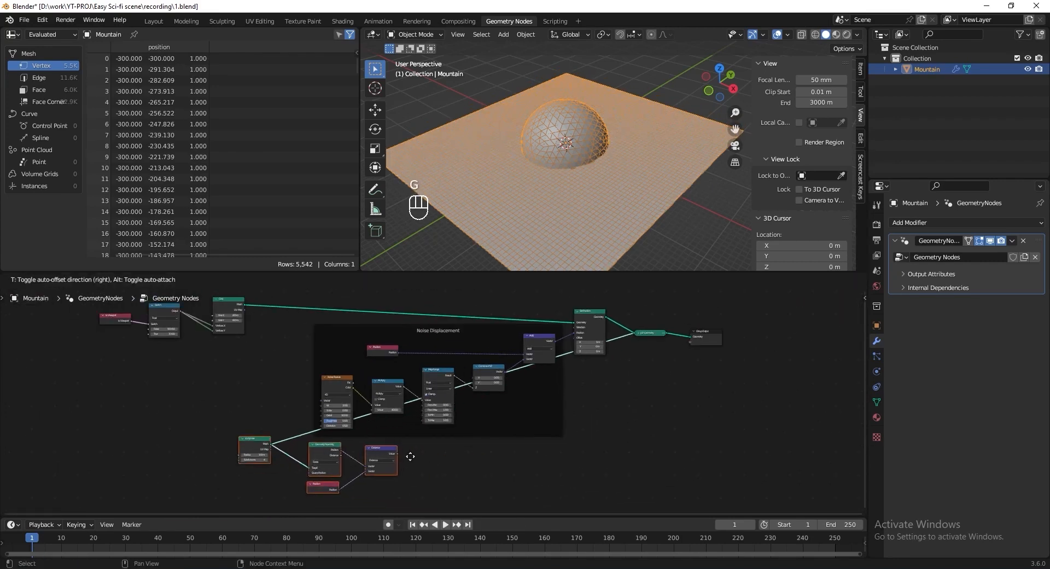
click(415, 455)
Enlarge the node editor, connect the Distance value to the Map Range node's From Max, and turn off its Clamp option.
scroll(415, 455, up, 8)
middle_drag(413, 454, 444, 383)
scroll(449, 410, up, 2)
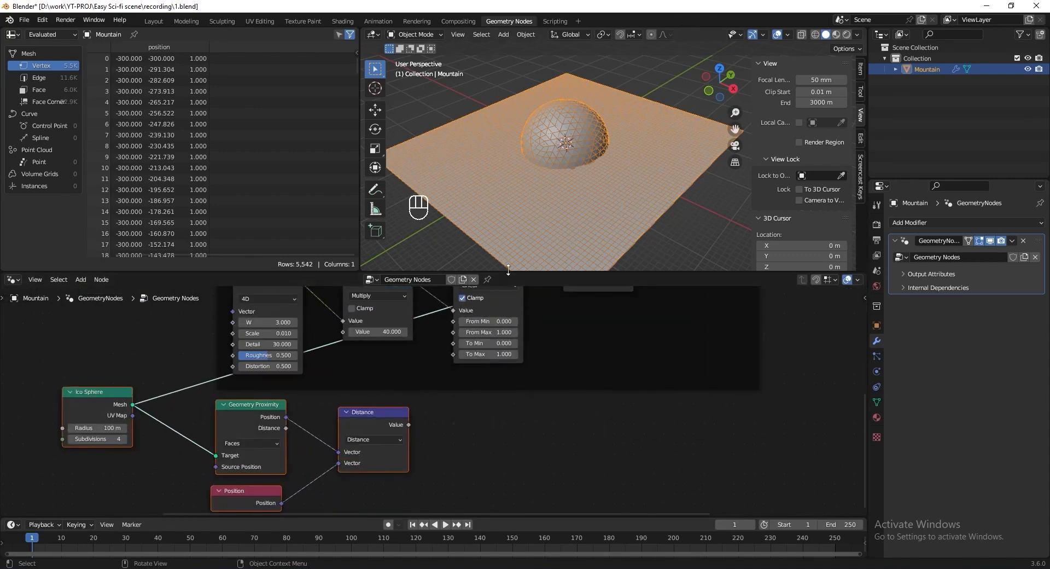
drag(506, 272, 507, 230)
middle_drag(497, 318, 496, 361)
drag(405, 466, 455, 359)
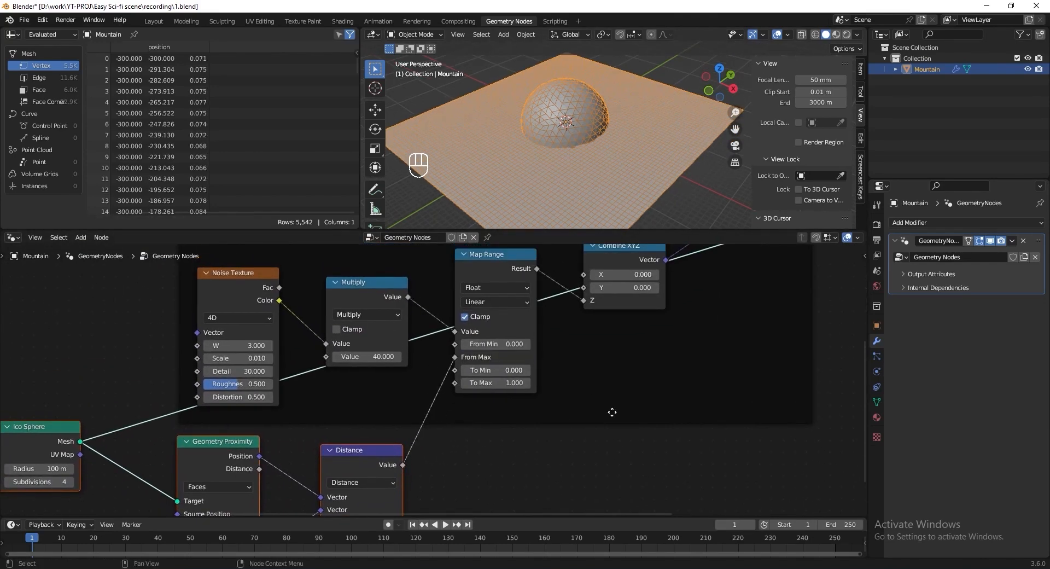
click(464, 317)
Move the Ico Sphere node away from Geometry Proximity and put a shared reroute point on its two Mesh links.
scroll(411, 372, down, 1)
middle_drag(362, 383, 629, 329)
scroll(449, 380, down, 1)
scroll(434, 377, up, 2)
drag(339, 381, 189, 376)
click(314, 351)
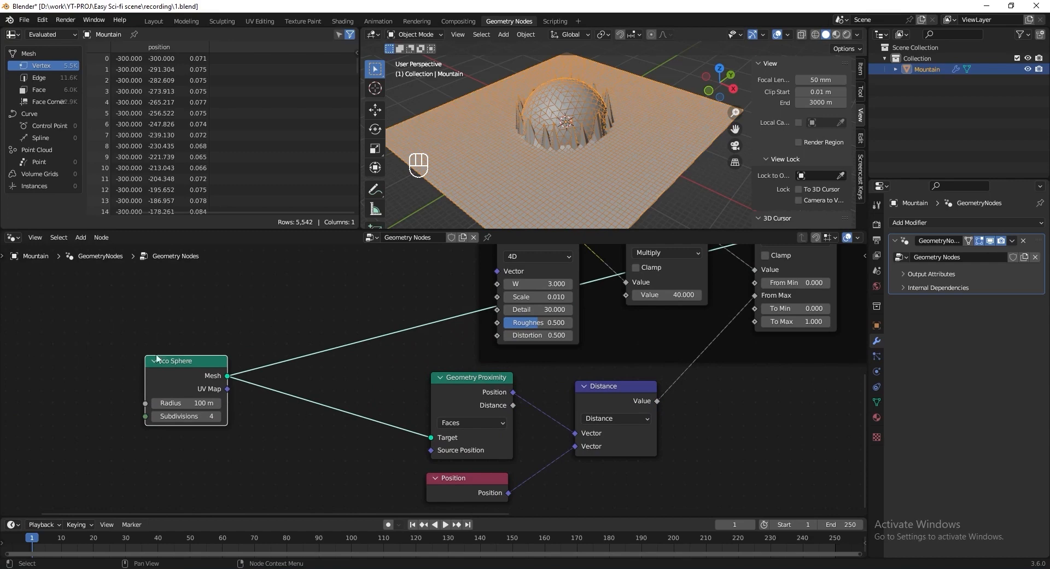
shift+right_drag(291, 305, 303, 456)
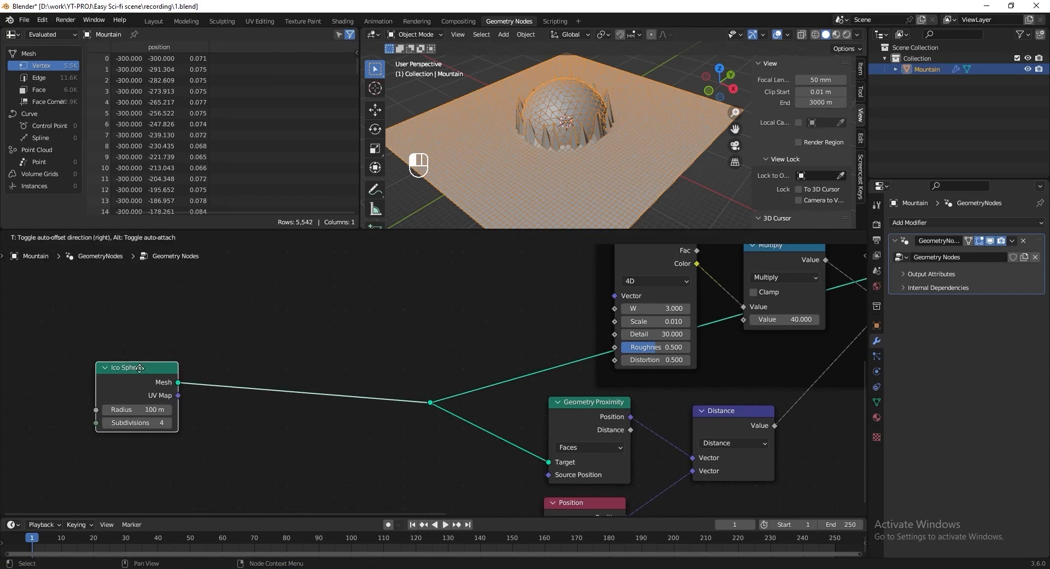
Insert a Transform Geometry node between the Ico Sphere and the reroute point.
key(shift+a)
text(tra)
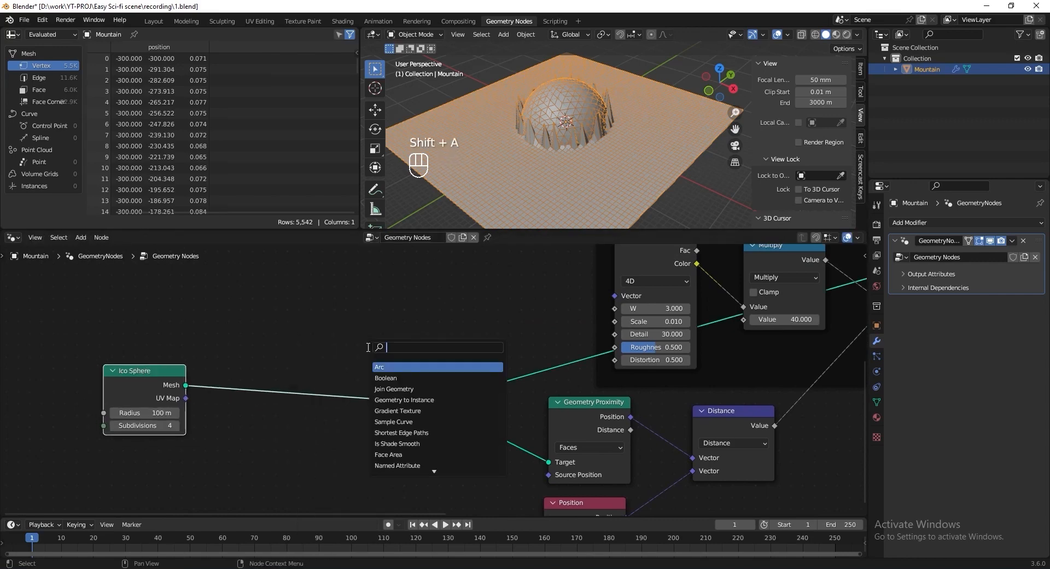
click(388, 364)
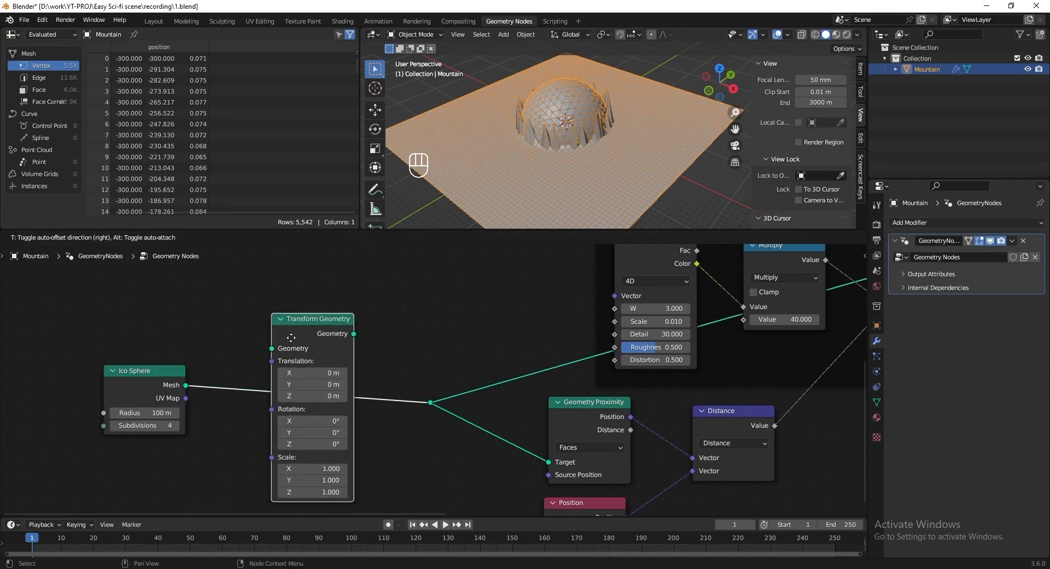
click(291, 331)
Set the Transform Geometry node's Z translation to 9.15 m.
shift+middle_drag(567, 130, 556, 109)
scroll(543, 154, up, 3)
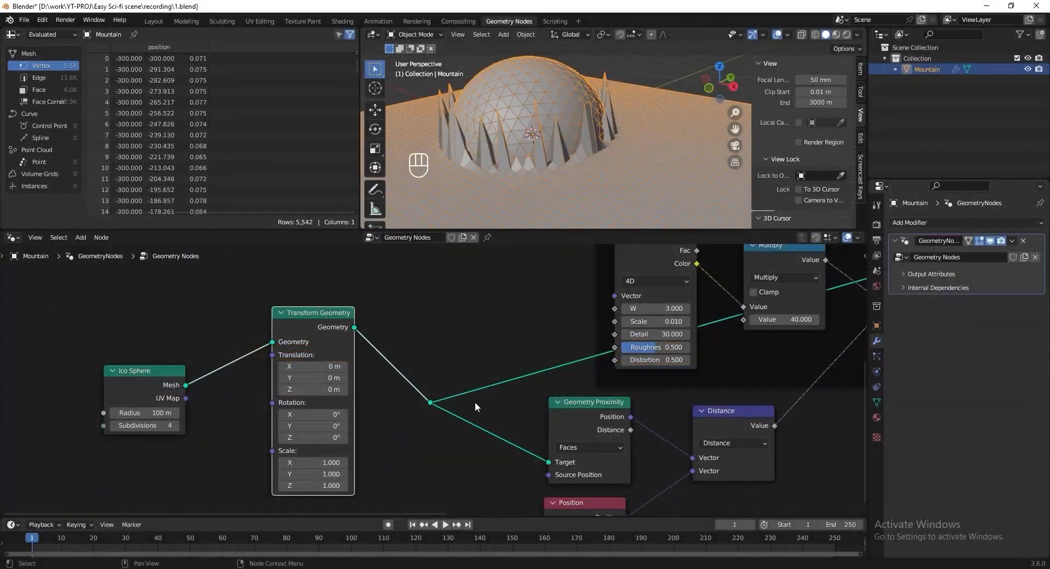
middle_drag(475, 401, 498, 406)
click(414, 369)
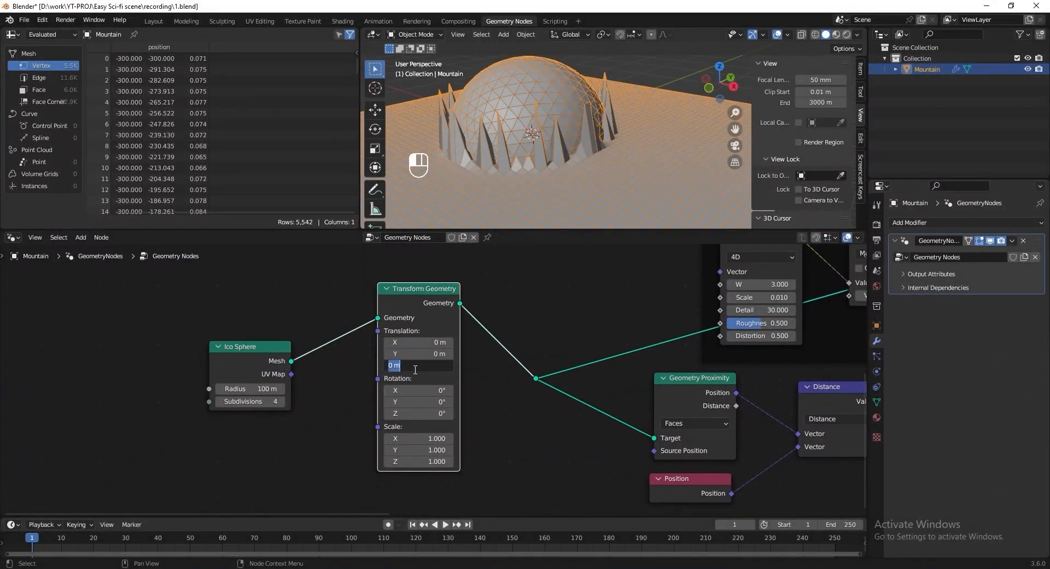
text(9.15)
key(Return)
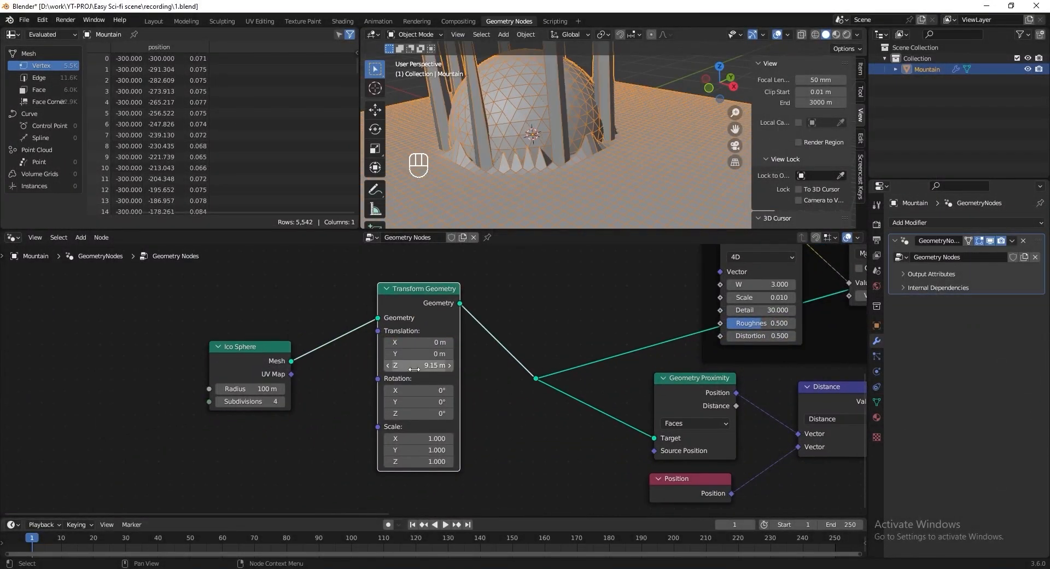
Set the Transform Geometry scale to X 1.6, Y 2.8 and Z 0.09, and save the file.
click(421, 439)
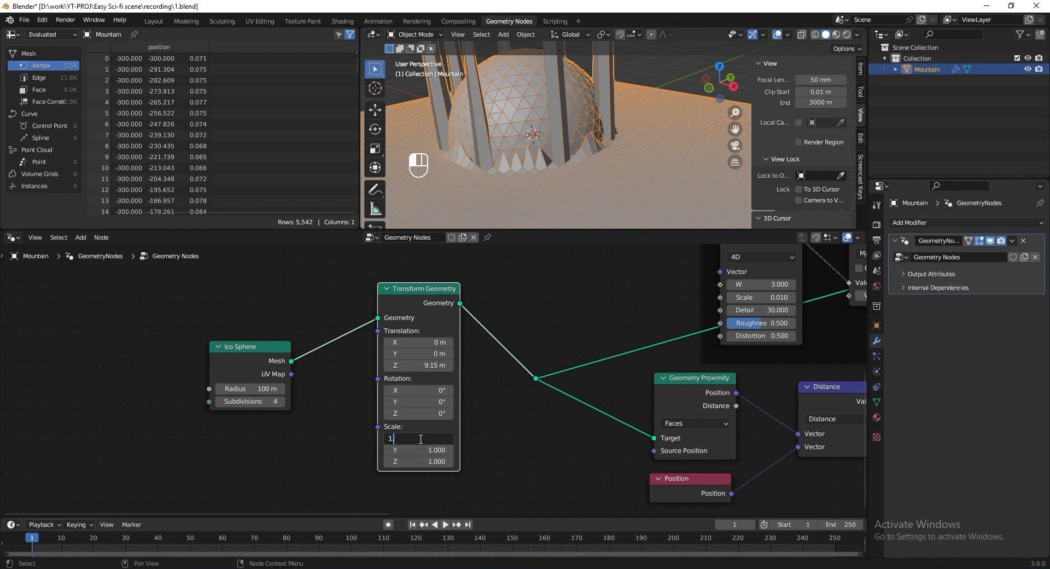
text(1.6)
key(Tab)
text(2)
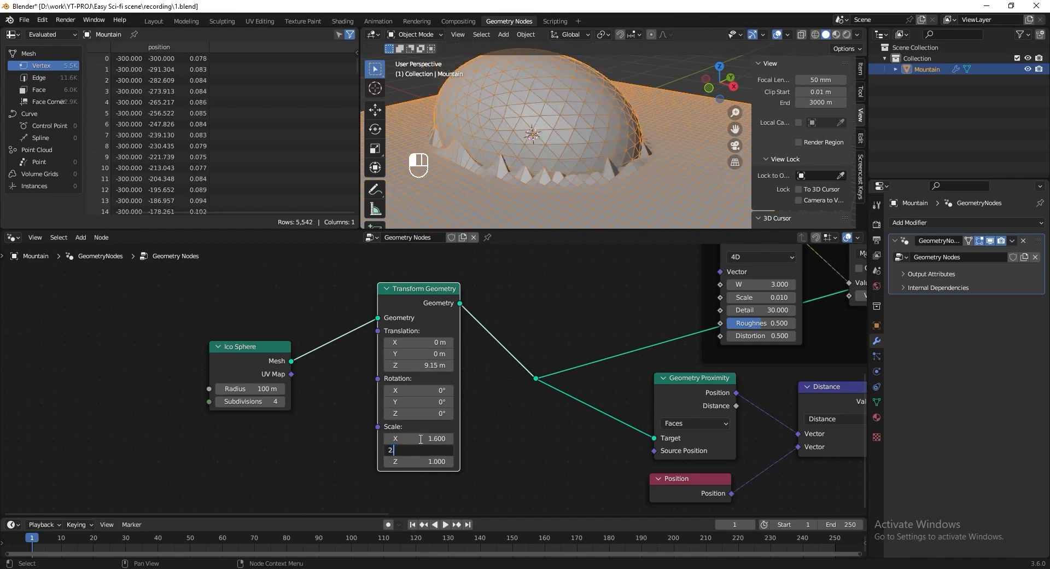
text(.8)
key(Tab)
text(.09)
key(Return)
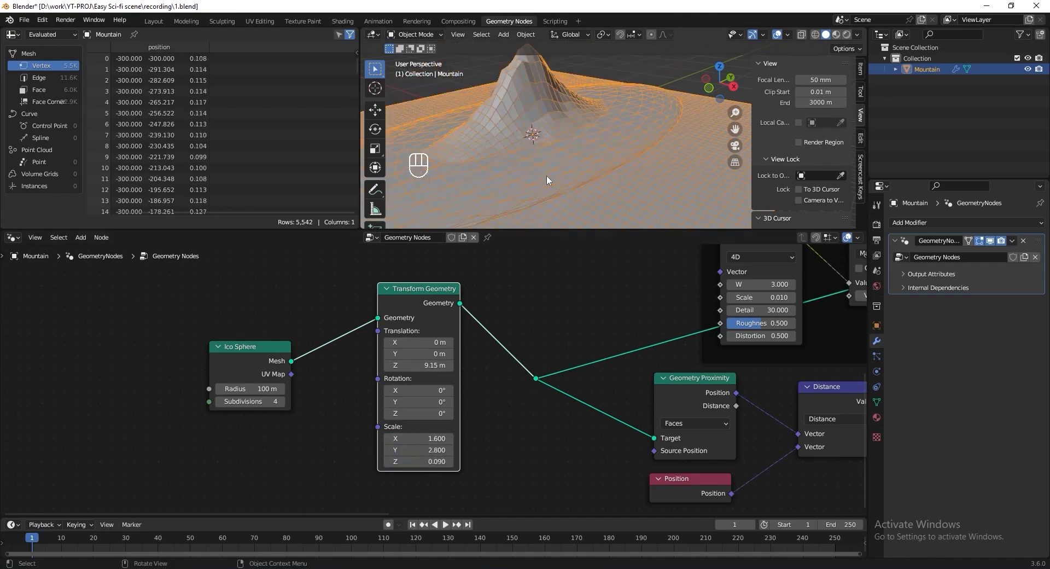
scroll(558, 171, down, 2)
mouse_move(576, 165)
middle_down()
mouse_move(547, 169)
mouse_move(566, 169)
middle_up()
key(ctrl+s)
Make room beside the Noise Texture node and insert an RGB Curves node between it and Multiply.
scroll(575, 331, down, 5)
middle_drag(548, 274, 375, 349)
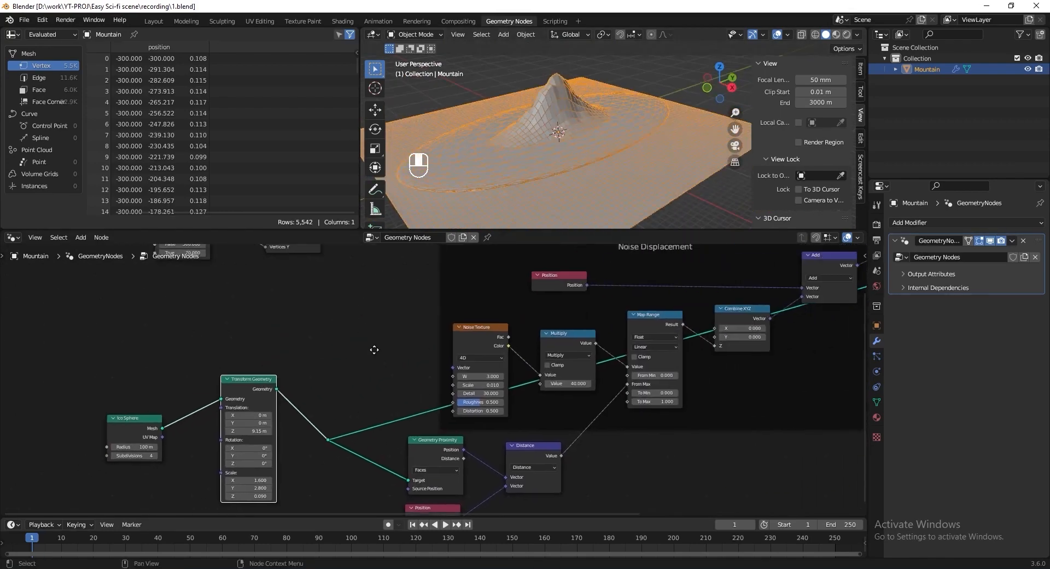
scroll(482, 361, up, 2)
drag(482, 328, 406, 312)
key(shift+a)
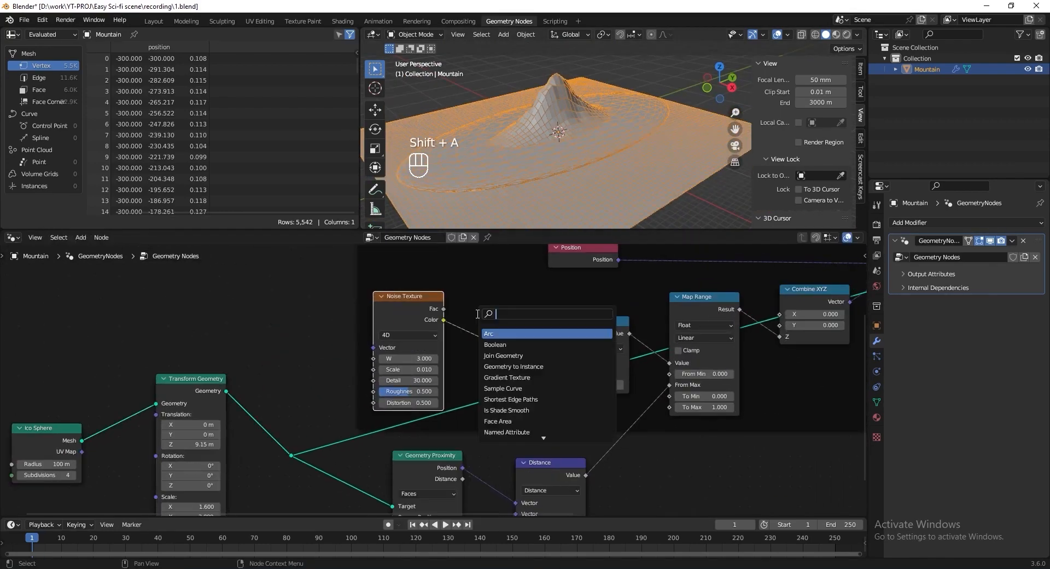
text(curv)
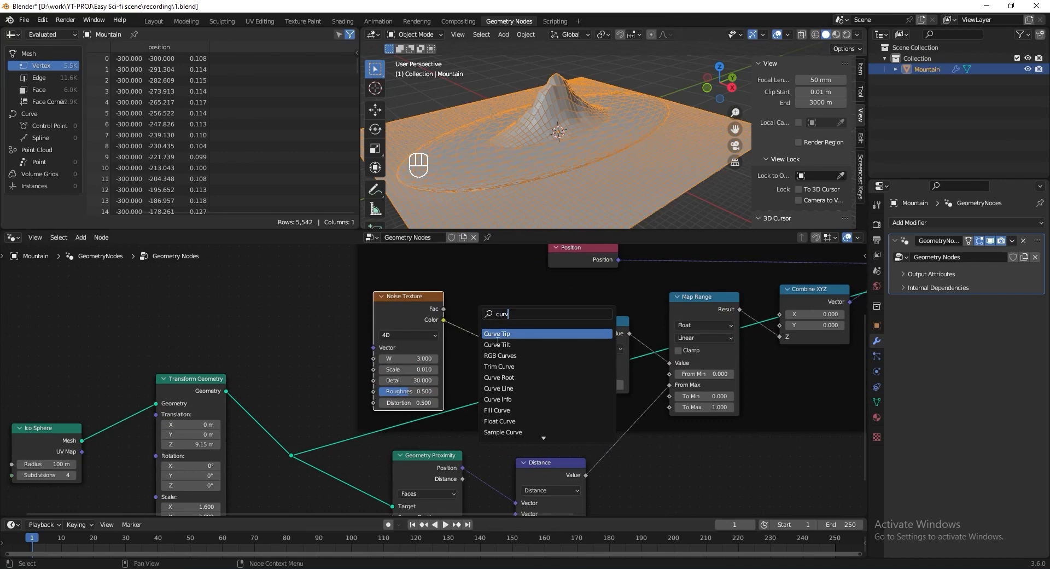
click(500, 356)
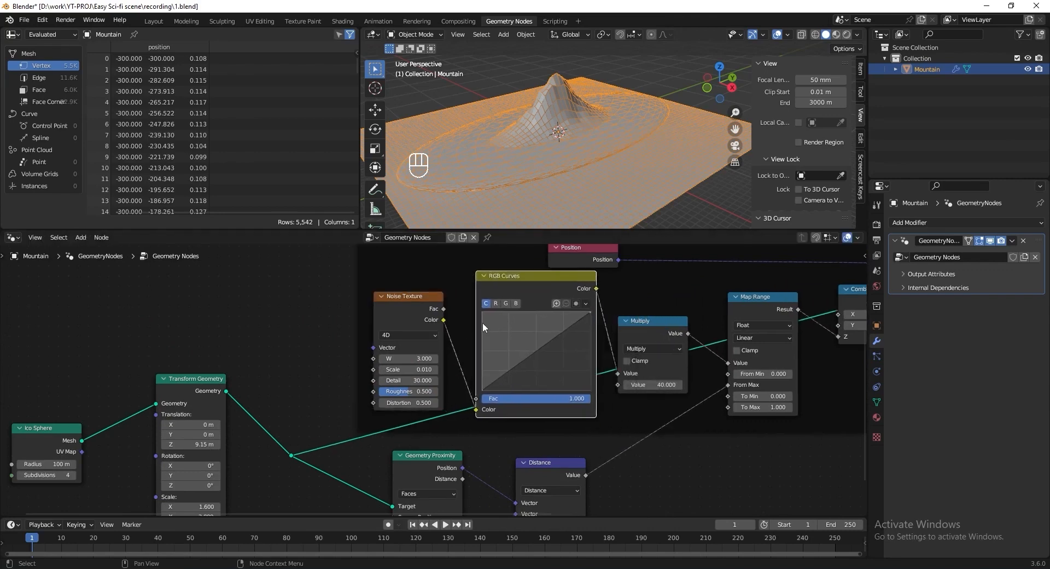
click(512, 416)
Shape the RGB Curves node's curve into a low hump, a slight dip and a steep high peak, and save the file.
drag(518, 386, 606, 401)
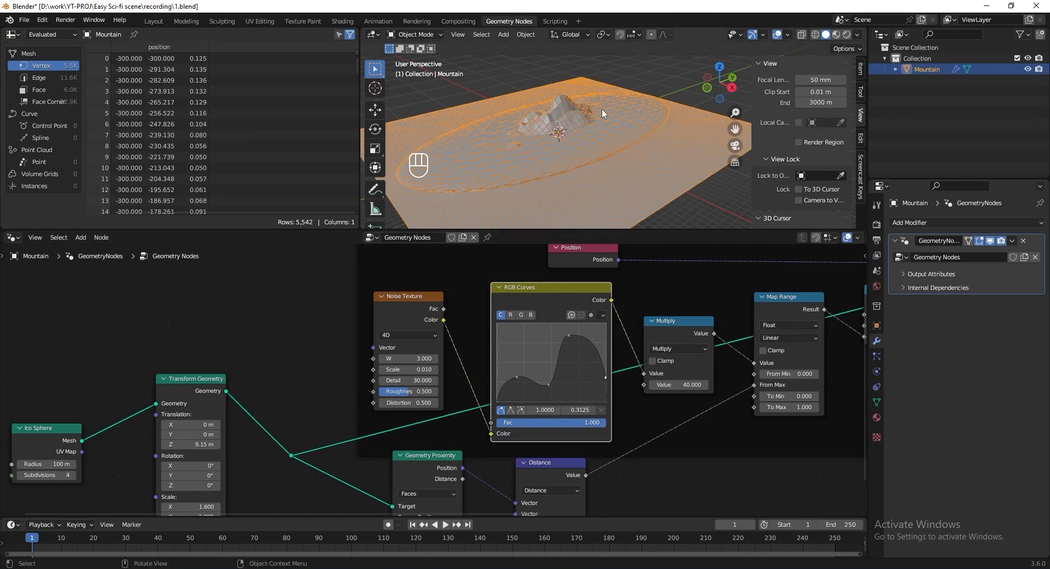
scroll(602, 108, up, 4)
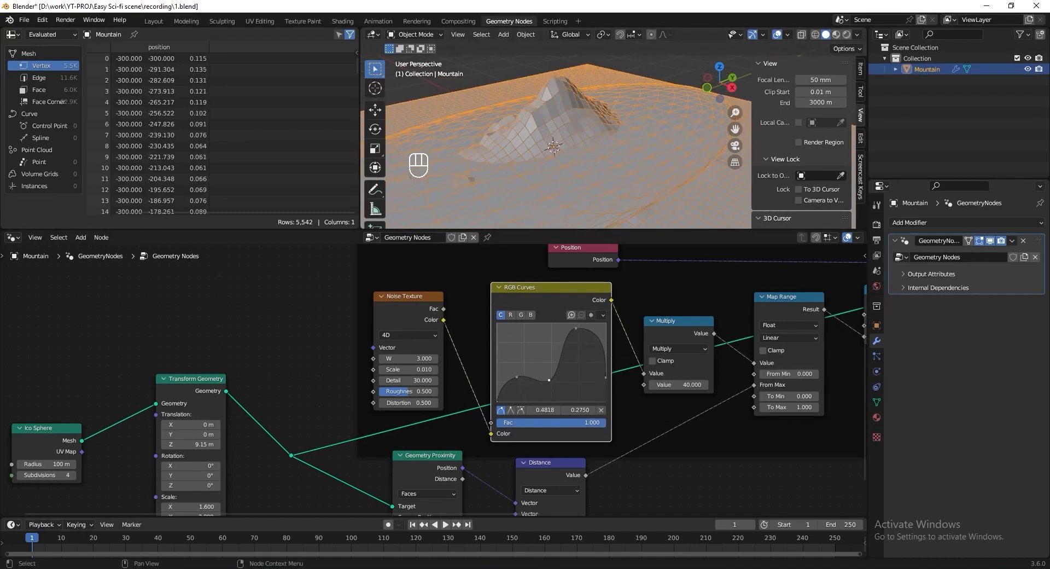
key(ctrl+s)
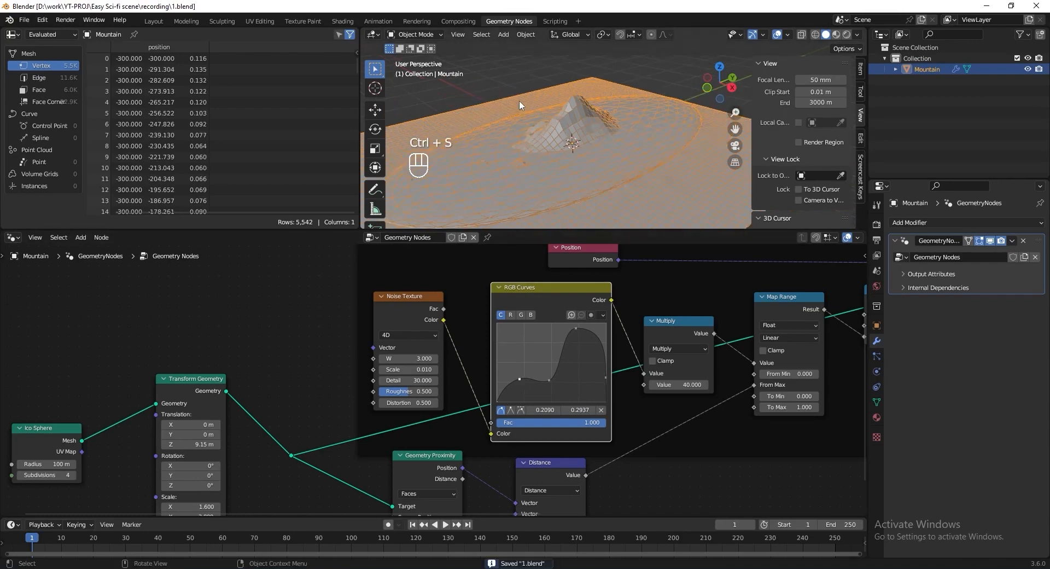
key(m)
key(m)
middle_drag(596, 143, 654, 120)
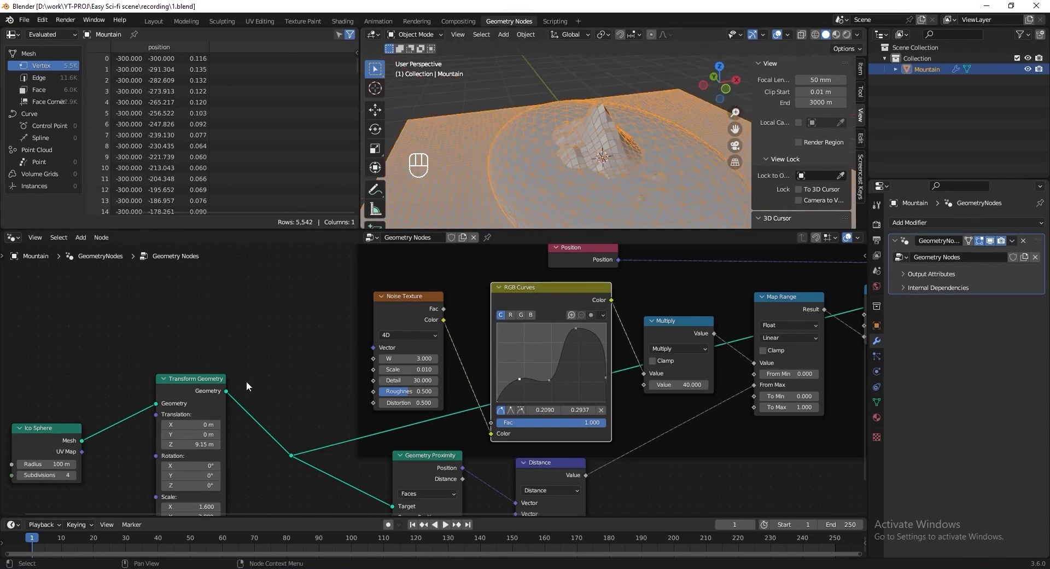
Cut the sphere's extra link at the reroute point, dissolve the reroute, and save the file.
middle_drag(246, 387, 413, 402)
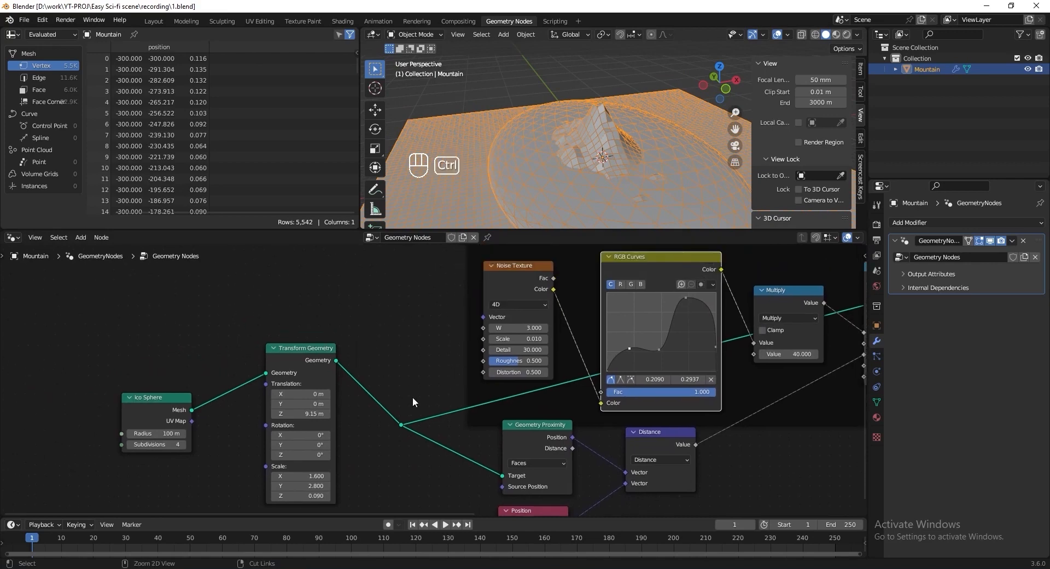
ctrl+right_drag(428, 362, 414, 409)
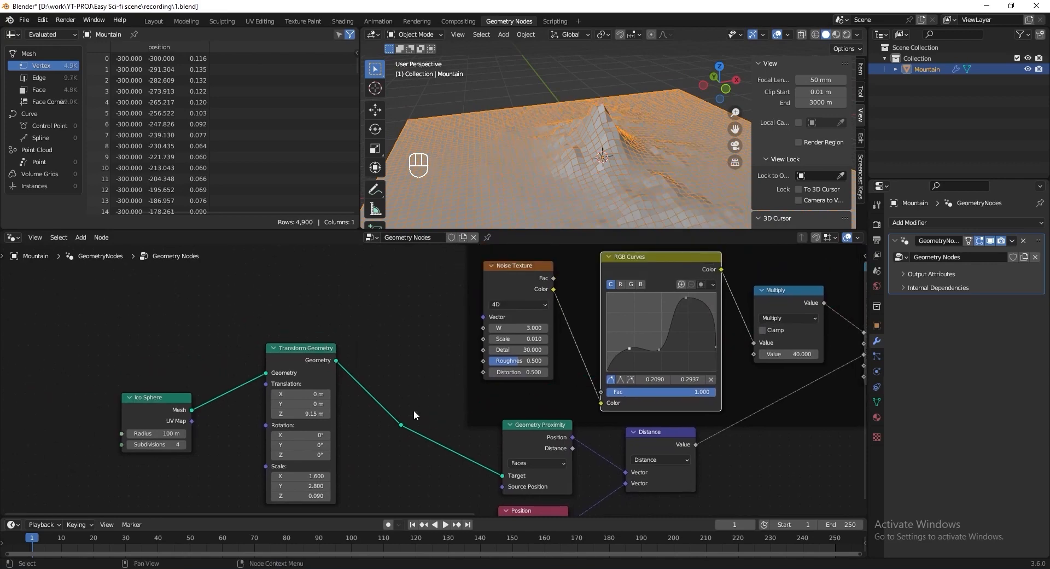
key(ctrl+x)
key(ctrl+s)
Move the Ico Sphere and Transform Geometry nodes together so they sit close beside the Geometry Proximity node.
scroll(378, 385, down, 2)
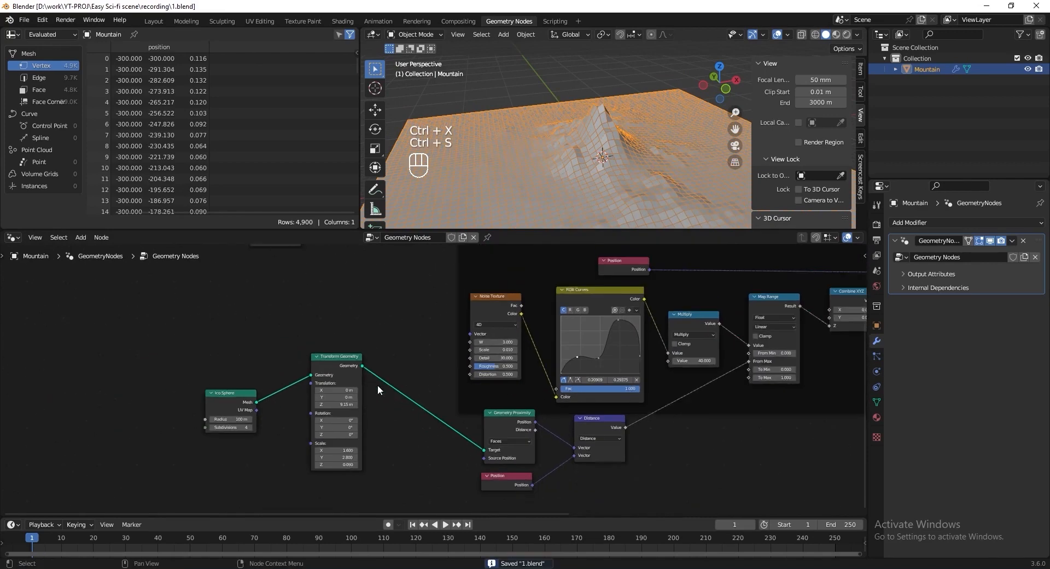
scroll(377, 385, down, 1)
middle_drag(378, 385, 380, 350)
drag(383, 342, 258, 389)
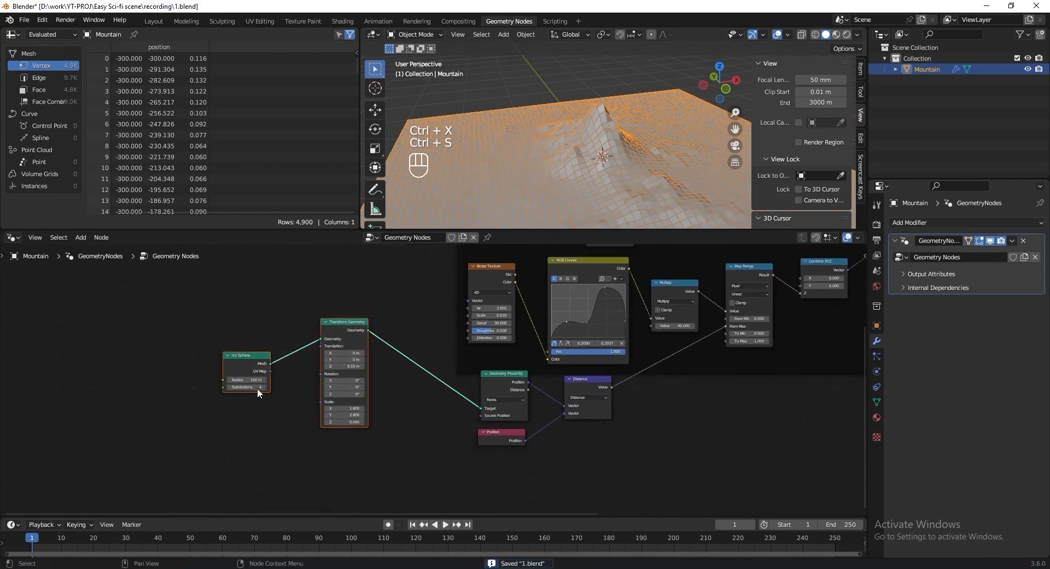
key(g)
click(442, 395)
scroll(520, 438, down, 3)
middle_drag(561, 478, 557, 464)
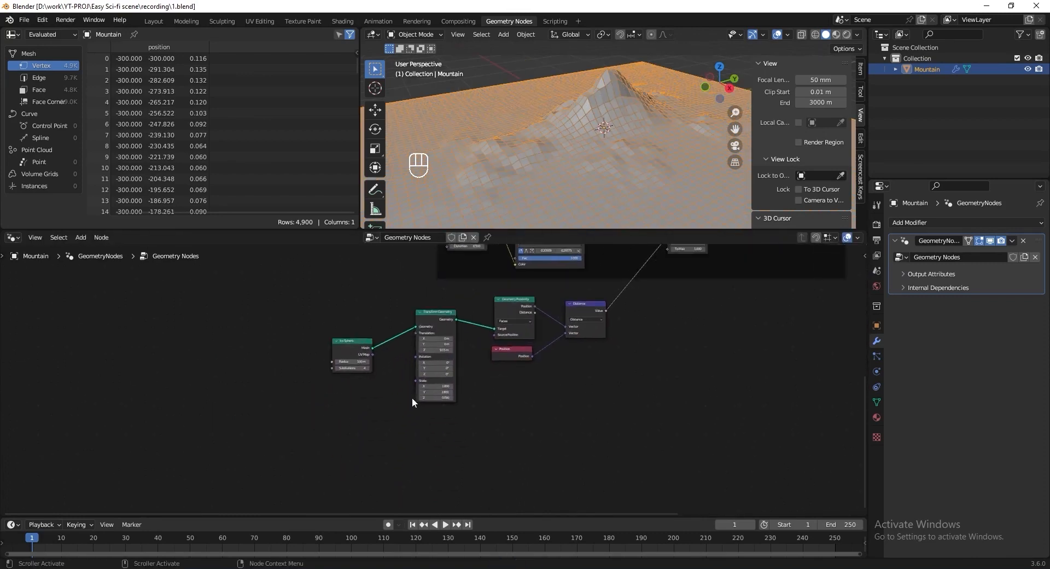
Enclose the Ico Sphere and Transform Geometry nodes in a frame labelled "Mountain 1".
scroll(437, 383, up, 3)
middle_drag(462, 370, 480, 415)
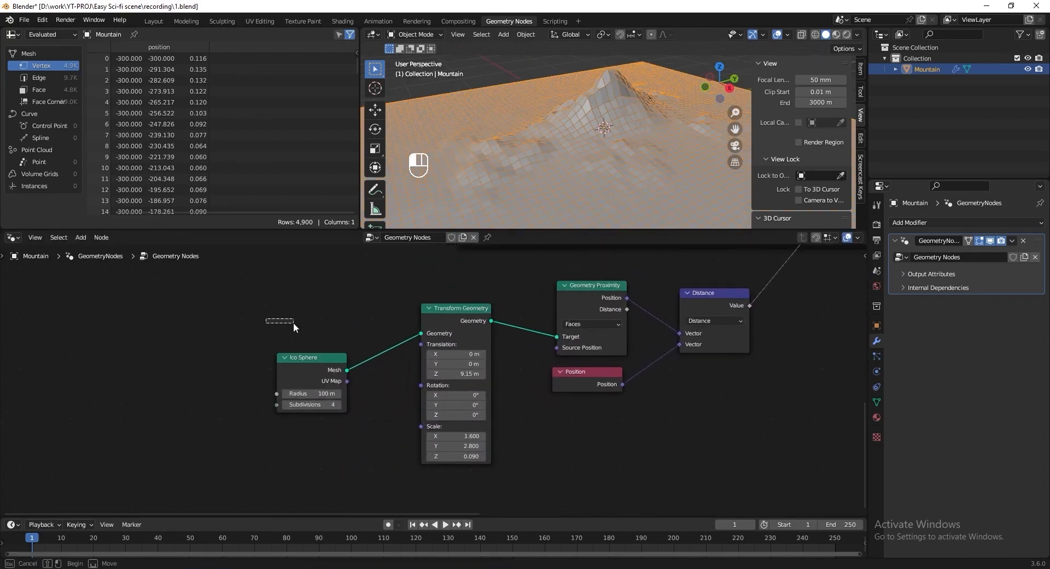
drag(266, 320, 499, 474)
key(ctrl+j)
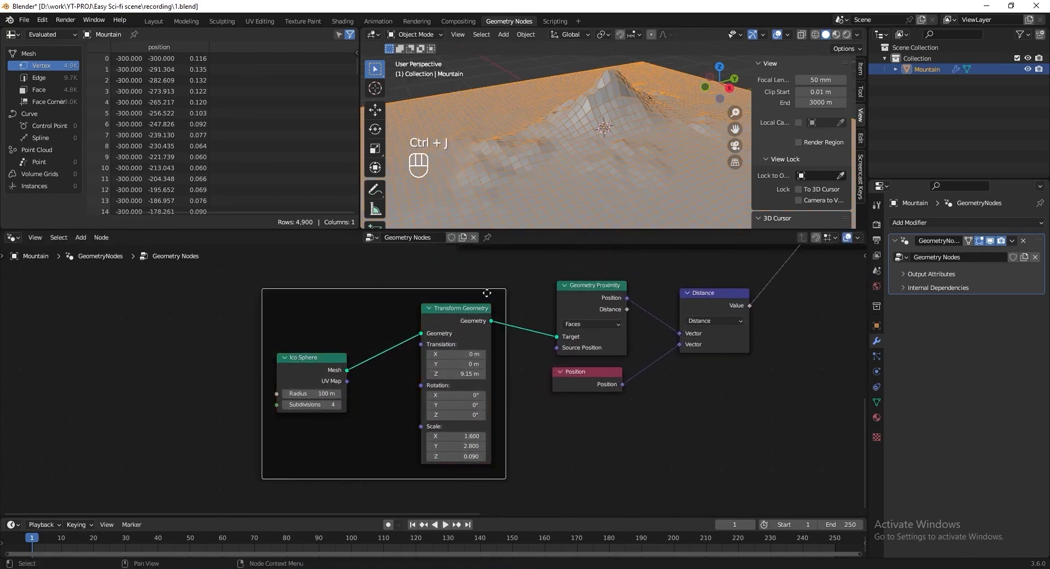
key(F2)
text(Mountain)
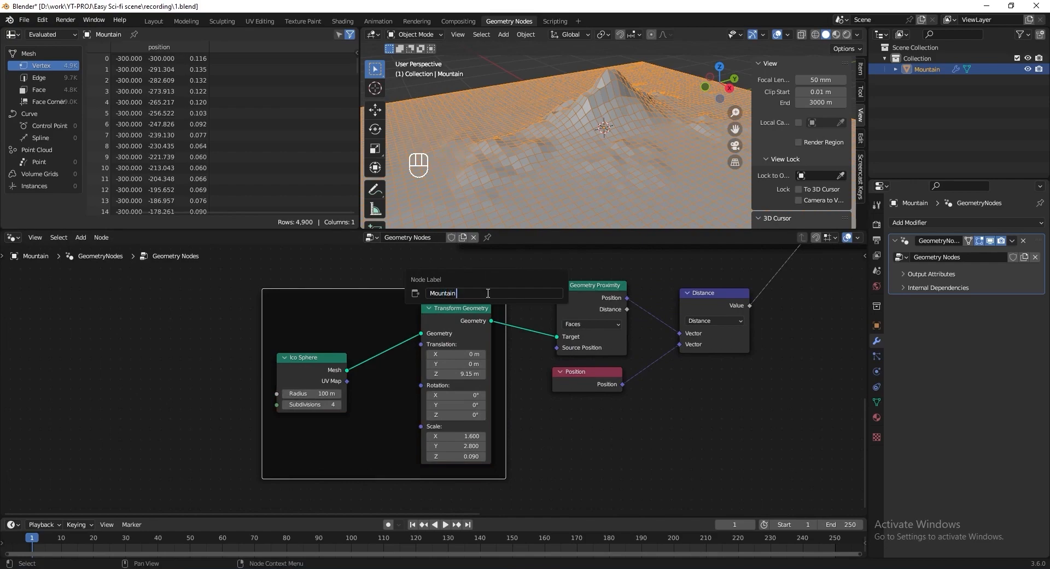
text( 1)
key(Return)
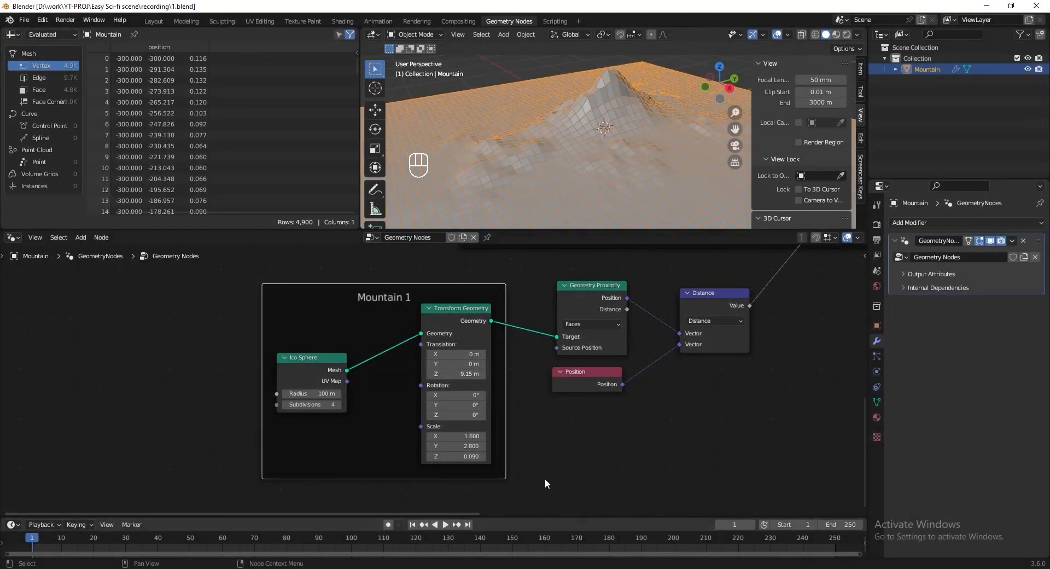
Duplicate the Mountain 1 frame with its nodes and place the copy below the original.
scroll(536, 438, down, 1)
middle_drag(536, 438, 528, 392)
drag(276, 440, 492, 254)
key(shift+d)
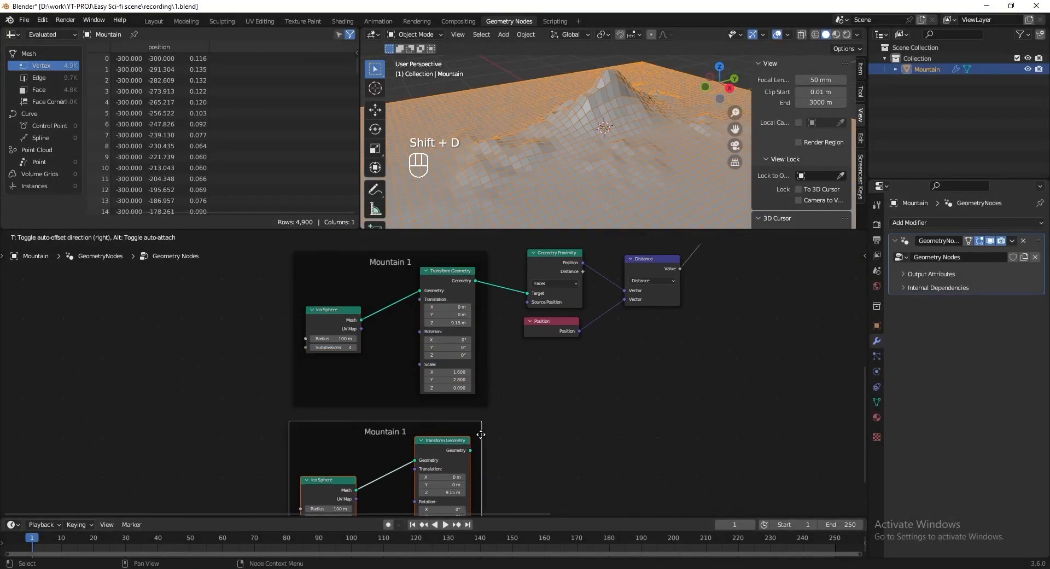
click(476, 439)
Label the duplicated frame "Mountain 2".
middle_drag(503, 454, 519, 418)
scroll(519, 418, up, 2)
key(F2)
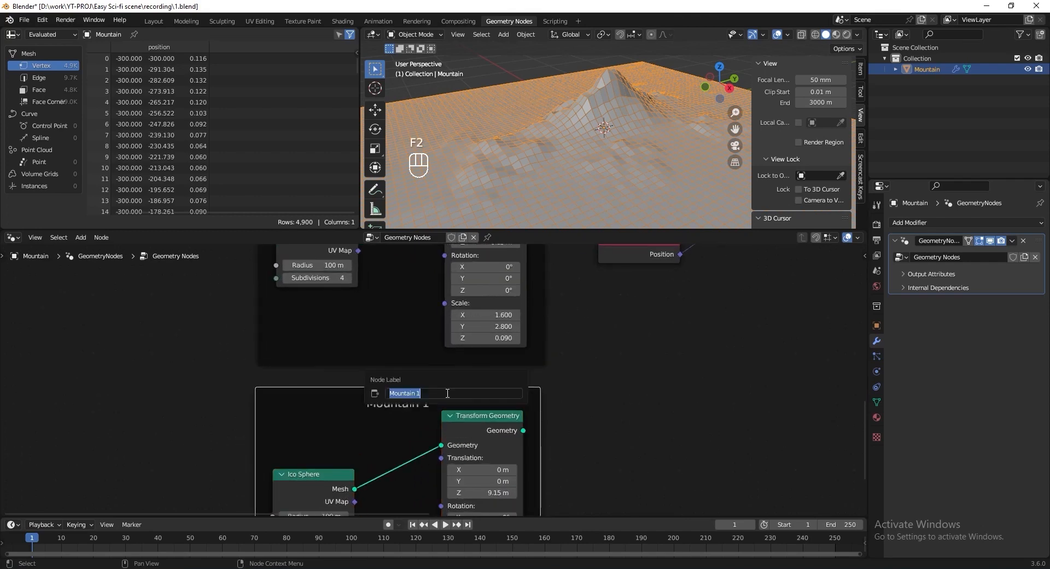
click(447, 393)
text(2)
key(Return)
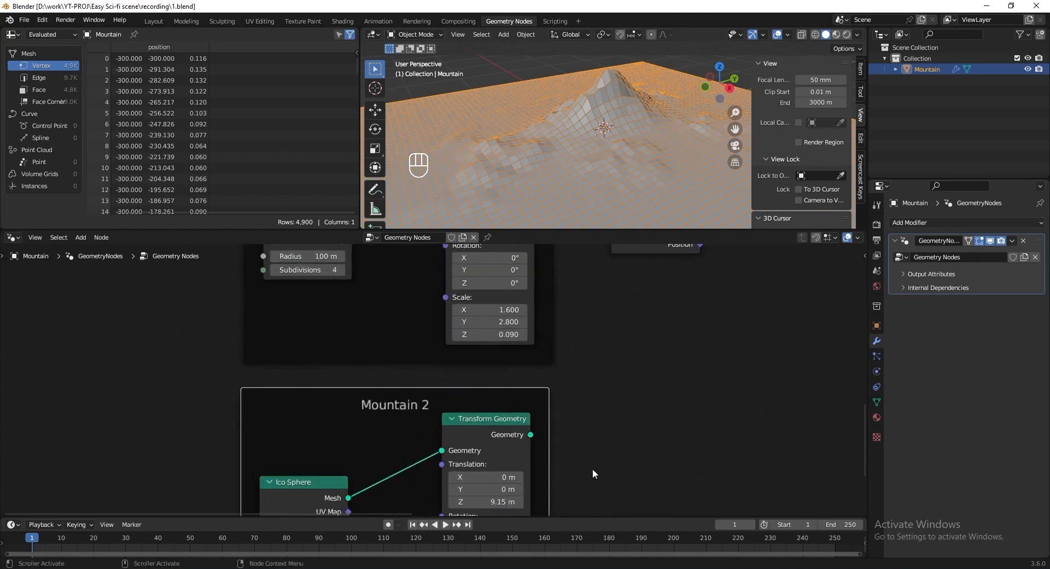
Insert a Join Geometry node between Mountain 1 and Geometry Proximity, and move the Position node back under Geometry Proximity.
scroll(567, 341, down, 3)
scroll(559, 424, up, 2)
key(shift+a)
text(joib)
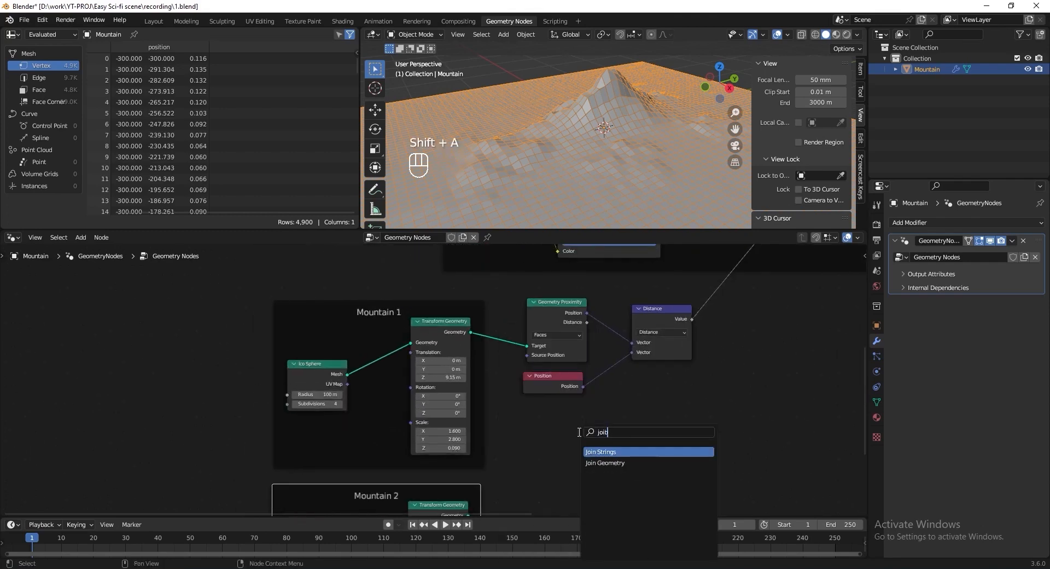
key(Down)
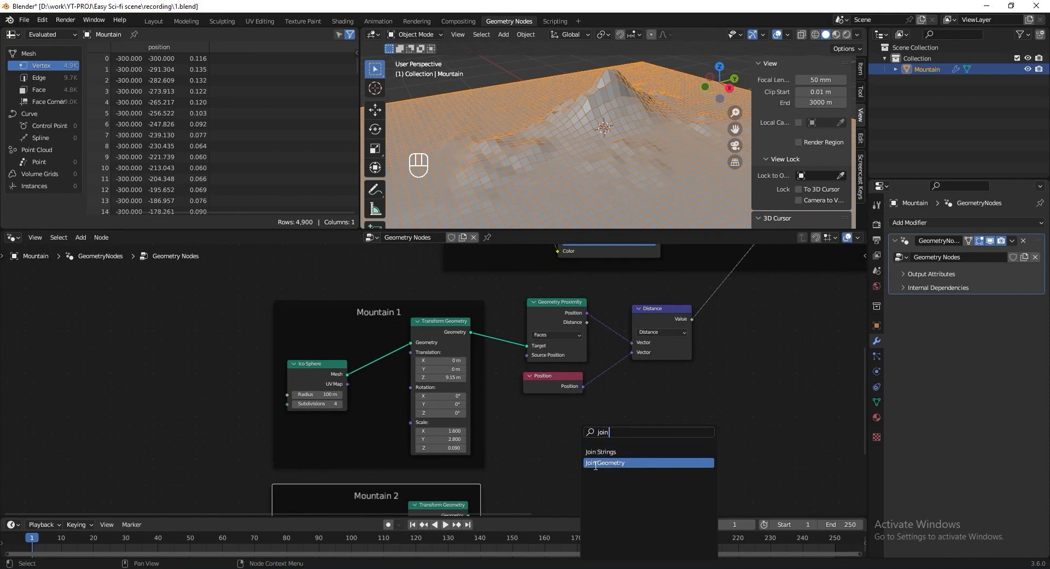
key(Return)
click(518, 363)
drag(539, 381, 621, 383)
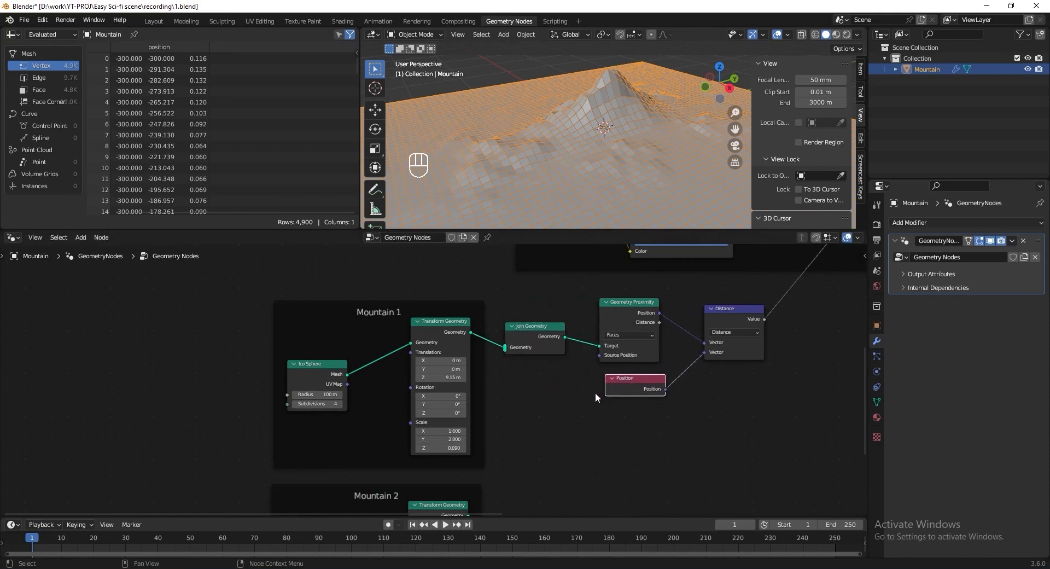
Move both mountain frames away from Join Geometry, connect Mountain 2's Transform Geometry output to it, and save the file.
drag(459, 310, 420, 306)
middle_drag(488, 442, 520, 418)
drag(495, 468, 453, 461)
drag(458, 484, 533, 414)
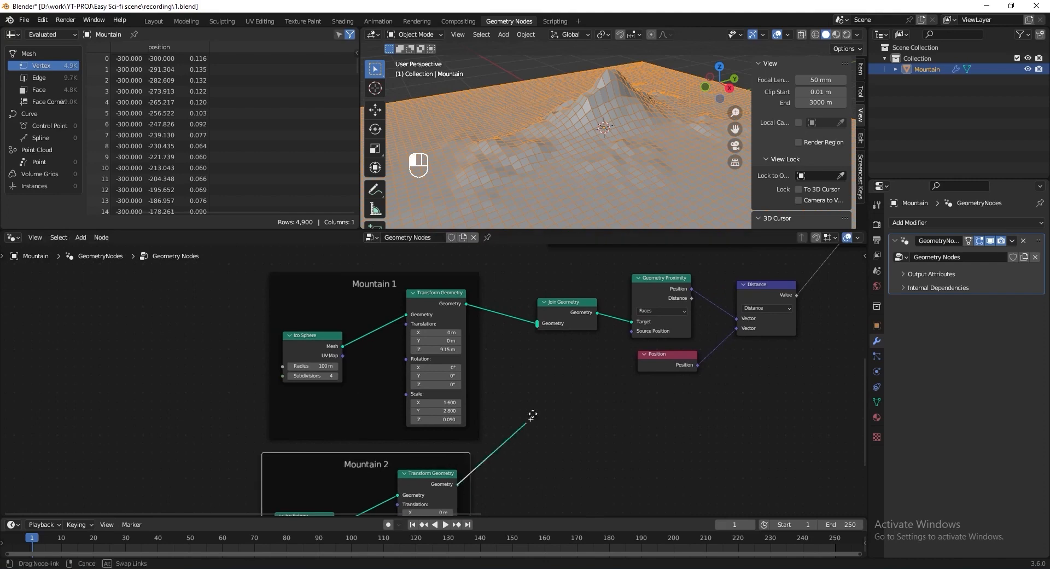
drag(535, 365, 537, 324)
middle_drag(530, 393, 542, 346)
scroll(541, 345, up, 2)
key(ctrl+s)
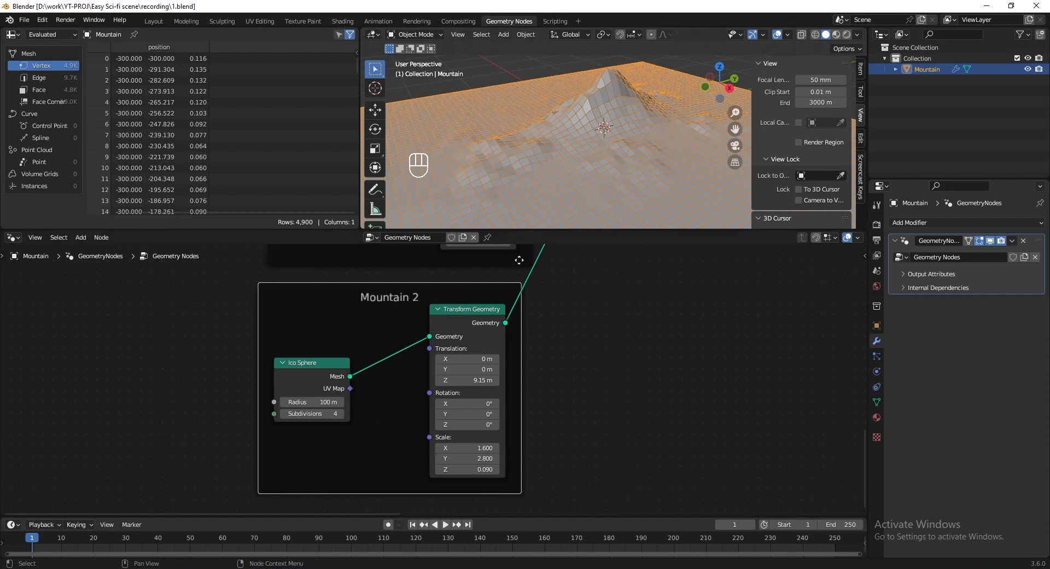
Offset Mountain 1's Transform Geometry along the negative Y axis, away from Mountain 2.
middle_drag(573, 317, 565, 500)
scroll(536, 385, up, 3)
middle_drag(553, 379, 600, 354)
click(481, 353)
key(Return)
scroll(549, 411, down, 5)
scroll(600, 355, up, 5)
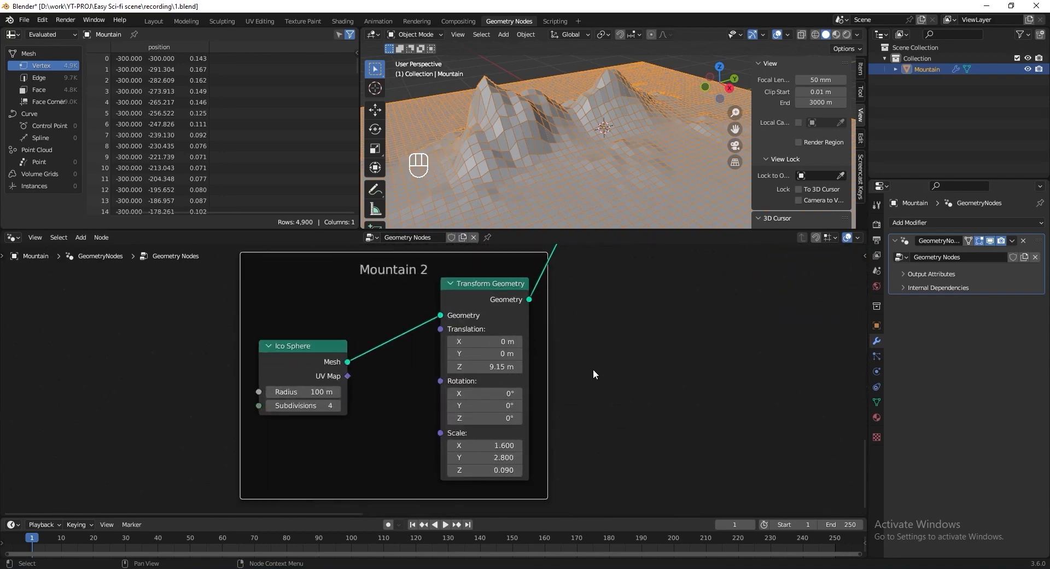
Set the Y translation of Mountain 2's Transform Geometry node to 120 m and save the file.
click(492, 356)
text(120)
key(Return)
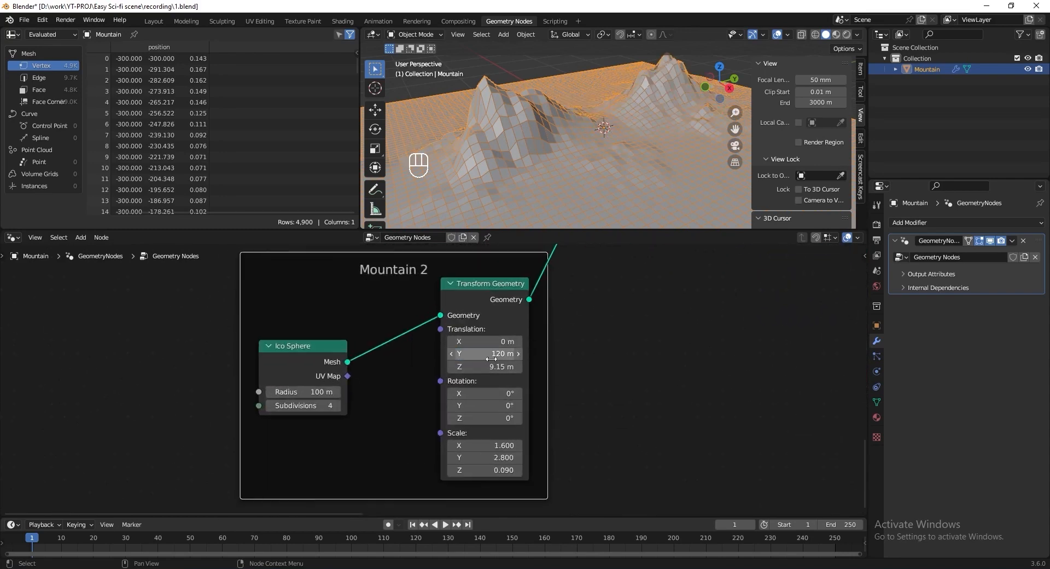
scroll(492, 358, up, 1)
scroll(669, 104, down, 3)
middle_drag(668, 104, 596, 156)
scroll(629, 137, up, 2)
middle_drag(596, 156, 620, 159)
key(ctrl+s)
Set the Z translation of Mountain 2's Transform Geometry node to 9.09 m and save the file.
middle_drag(604, 376, 586, 416)
scroll(508, 414, up, 1)
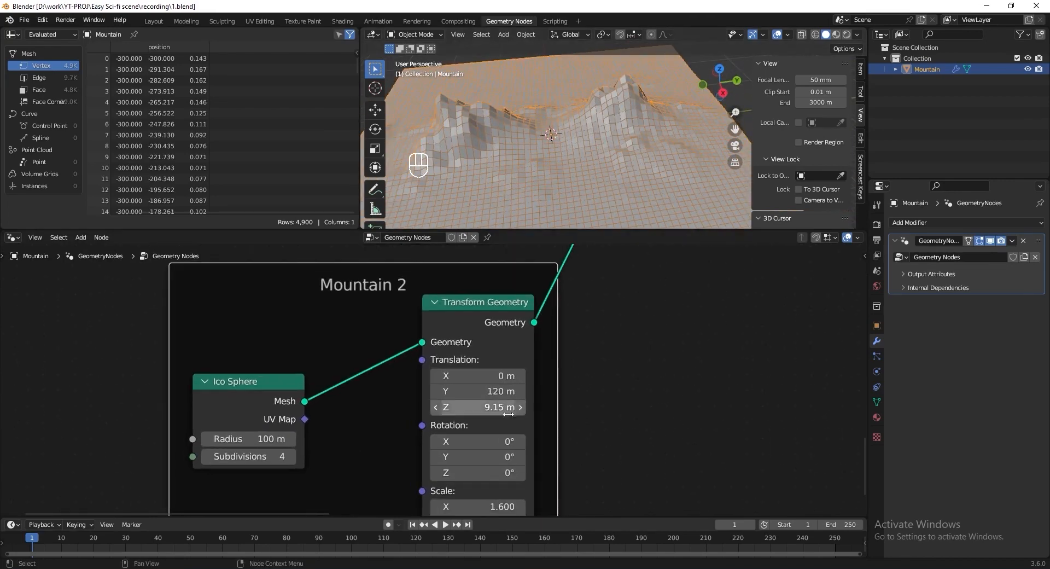
click(508, 414)
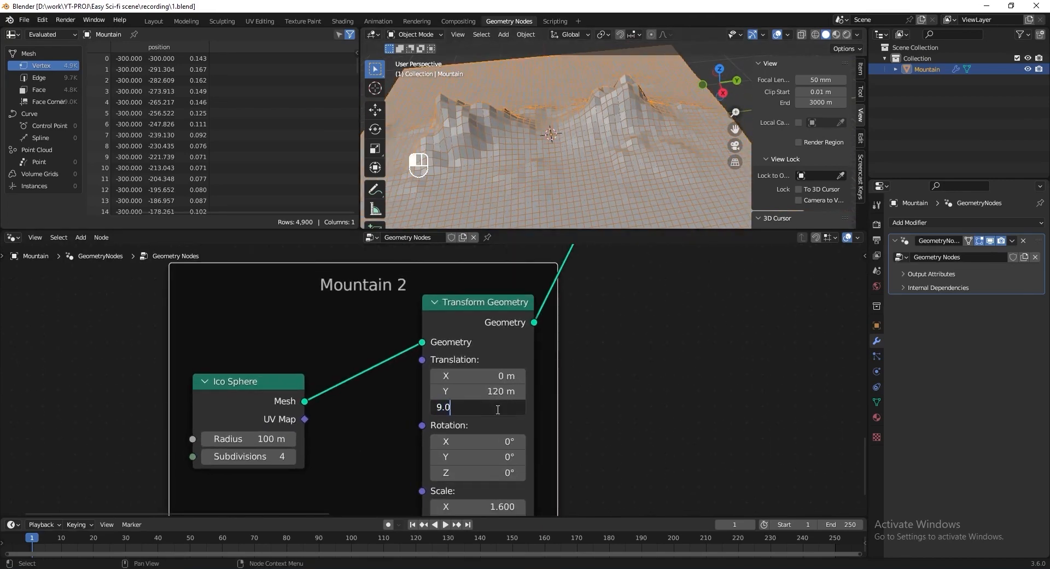
text(9.09)
key(Return)
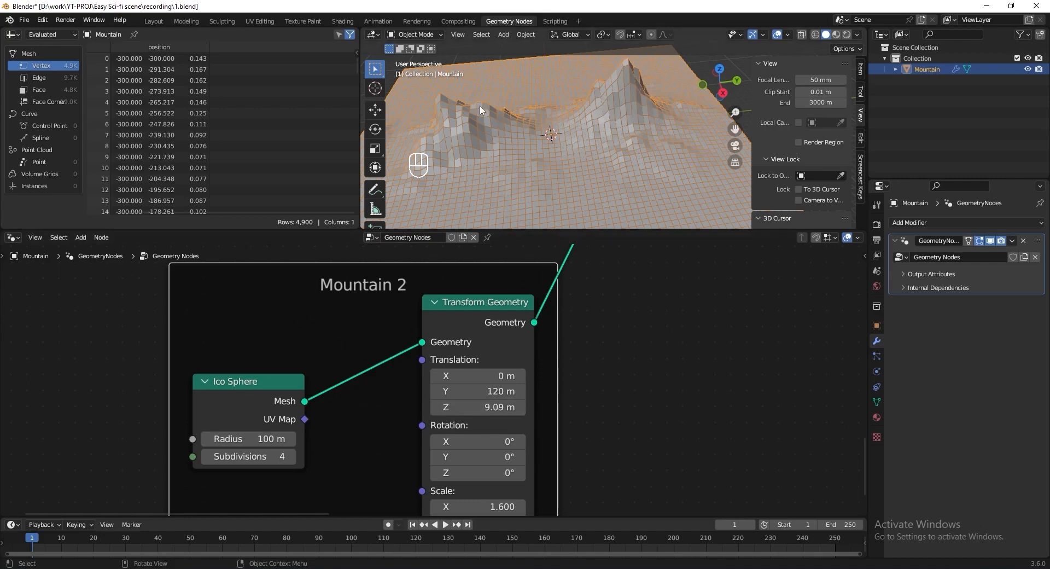
mouse_move(582, 88)
middle_down()
mouse_move(642, 75)
mouse_move(596, 68)
mouse_move(597, 76)
middle_up()
key(ctrl+s)
Set the X scale of Mountain 2's Transform Geometry node to 3.8, save the file and deselect the terrain.
middle_drag(621, 485, 629, 363)
scroll(628, 360, up, 1)
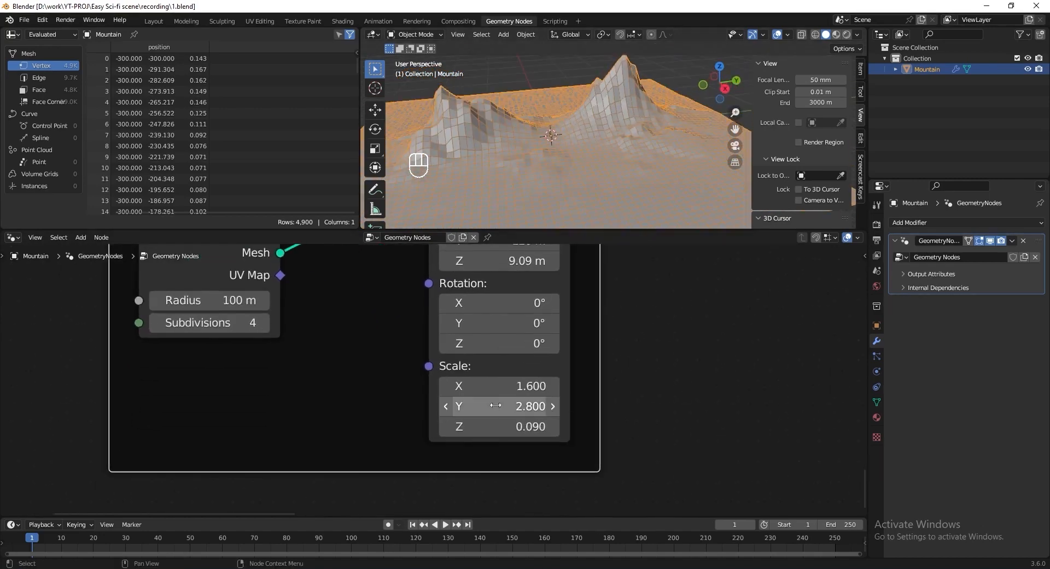
click(496, 393)
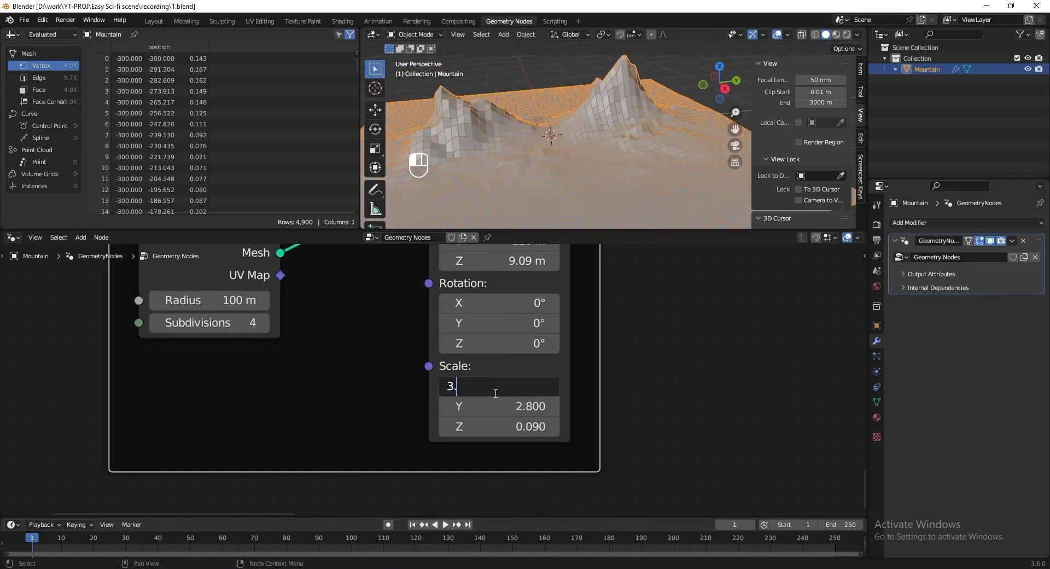
text(3.8)
key(Return)
mouse_move(621, 164)
middle_down()
mouse_move(630, 143)
mouse_move(648, 159)
mouse_move(662, 148)
mouse_move(638, 159)
middle_up()
scroll(638, 160, up, 1)
key(ctrl+s)
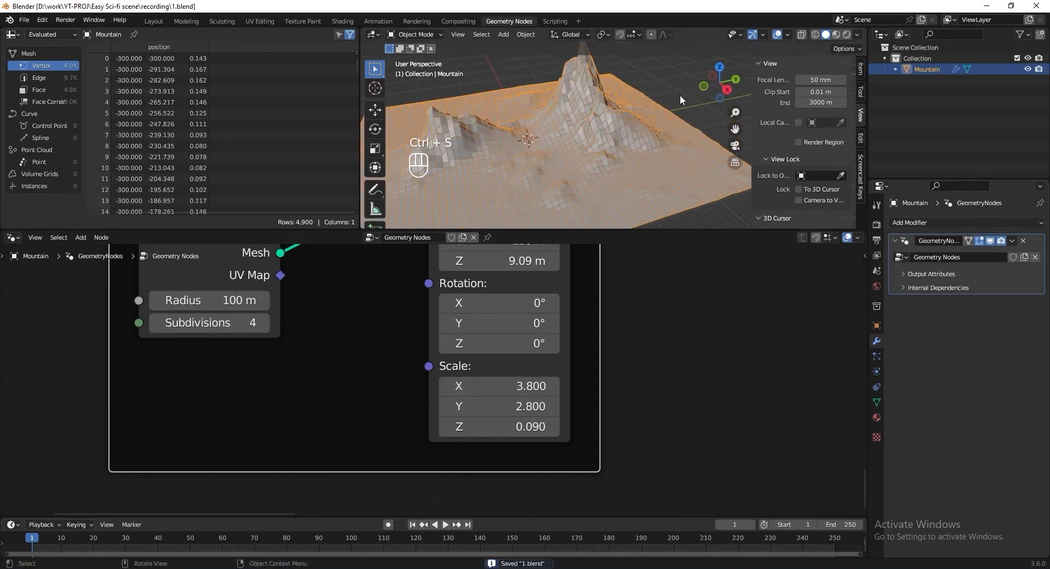
click(681, 94)
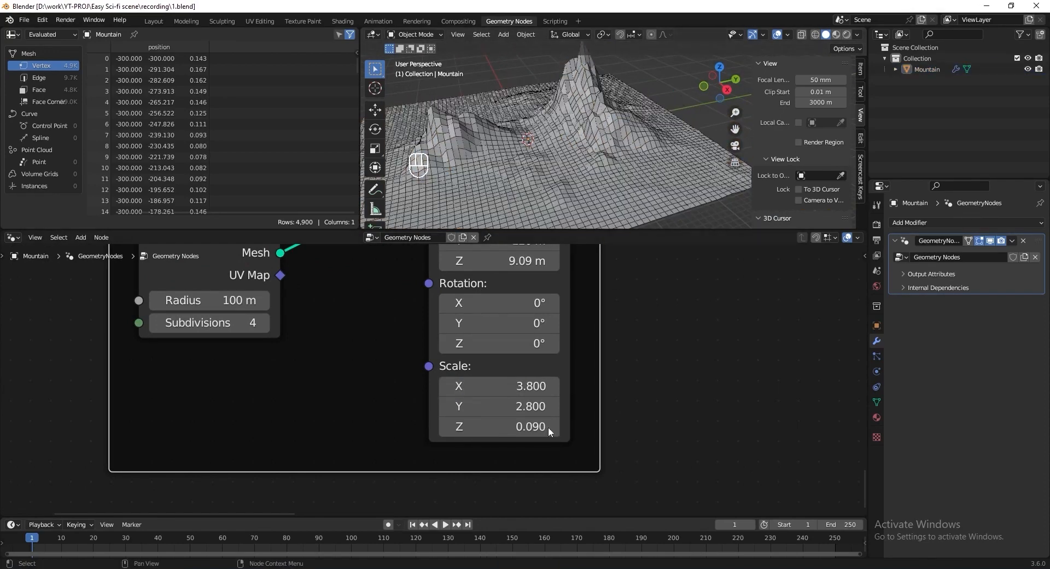
Duplicate the Mountain 2 frame with its nodes and place the copy below it.
scroll(546, 394, down, 12)
shift+scroll(541, 371, down, 2)
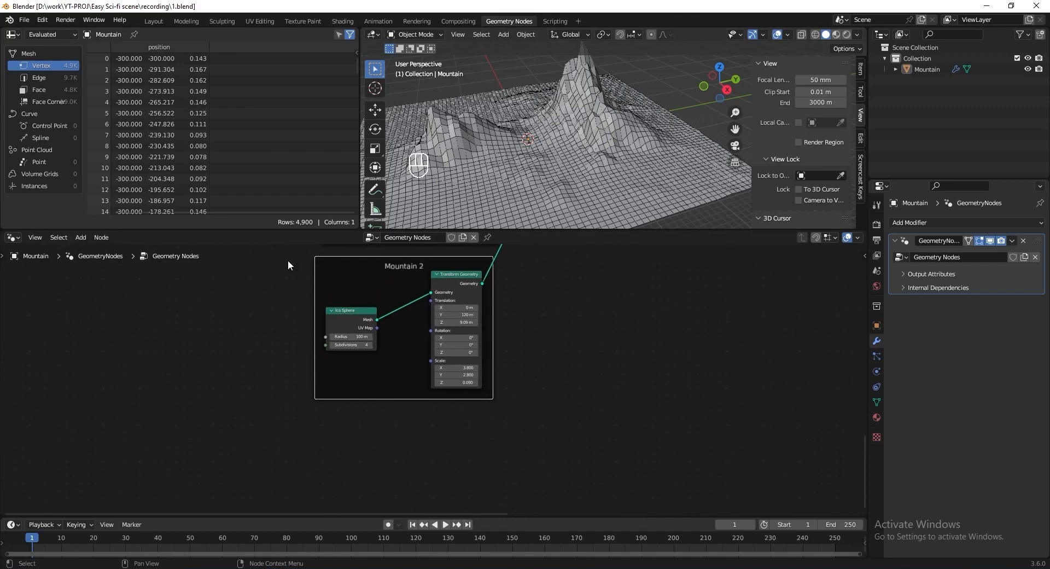
shift+drag(288, 260, 528, 427)
key(shift+d)
click(498, 472)
Label the new frame copy "Mountain 3" and save the file.
scroll(495, 454, up, 2)
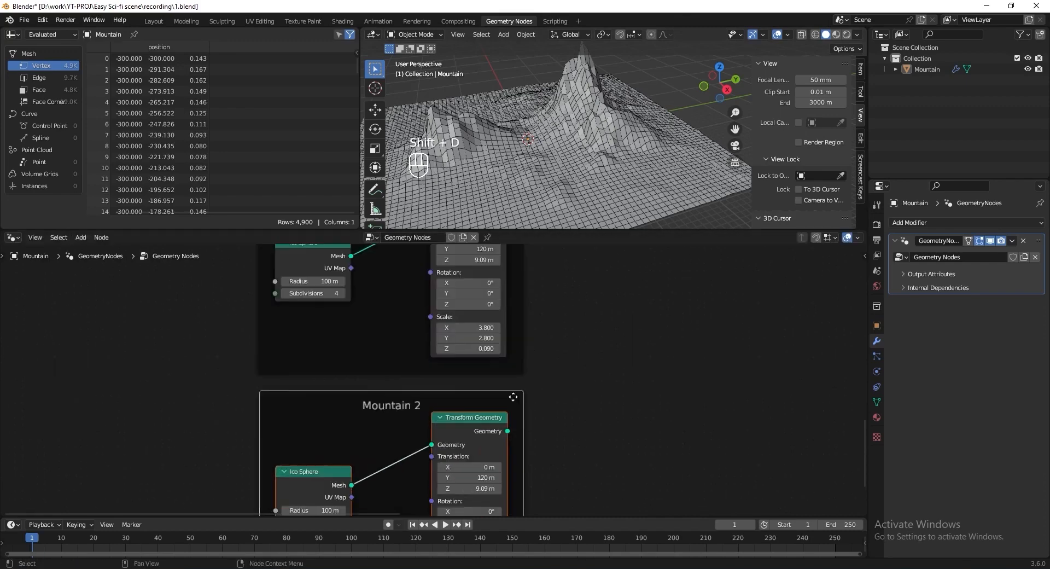
key(F2)
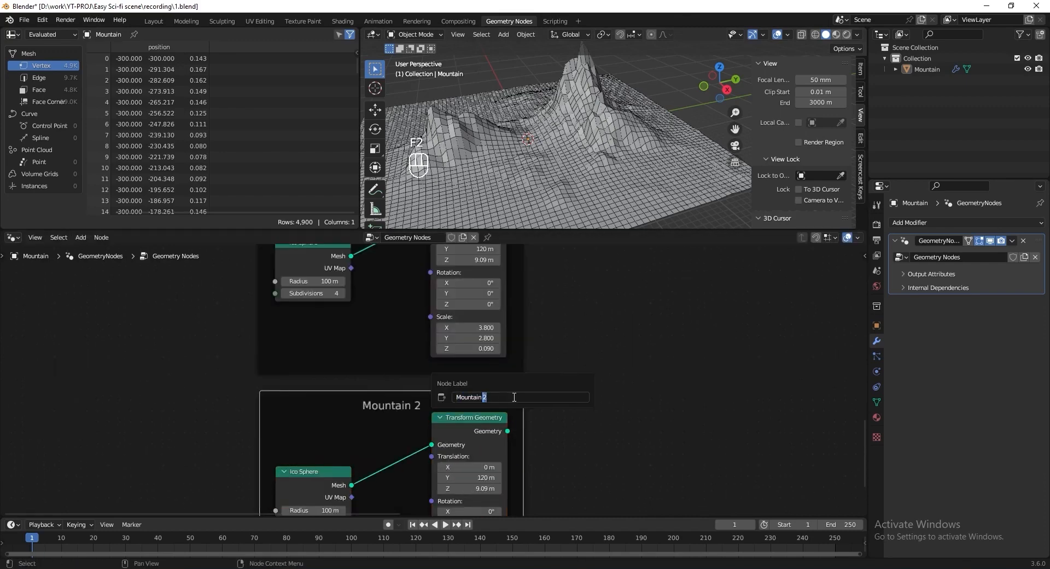
text(3)
key(Return)
key(ctrl+s)
Connect the Transform Geometry output of Mountain 3 to the Join Geometry node.
scroll(511, 330, down, 3)
shift+scroll(511, 402, up, 2)
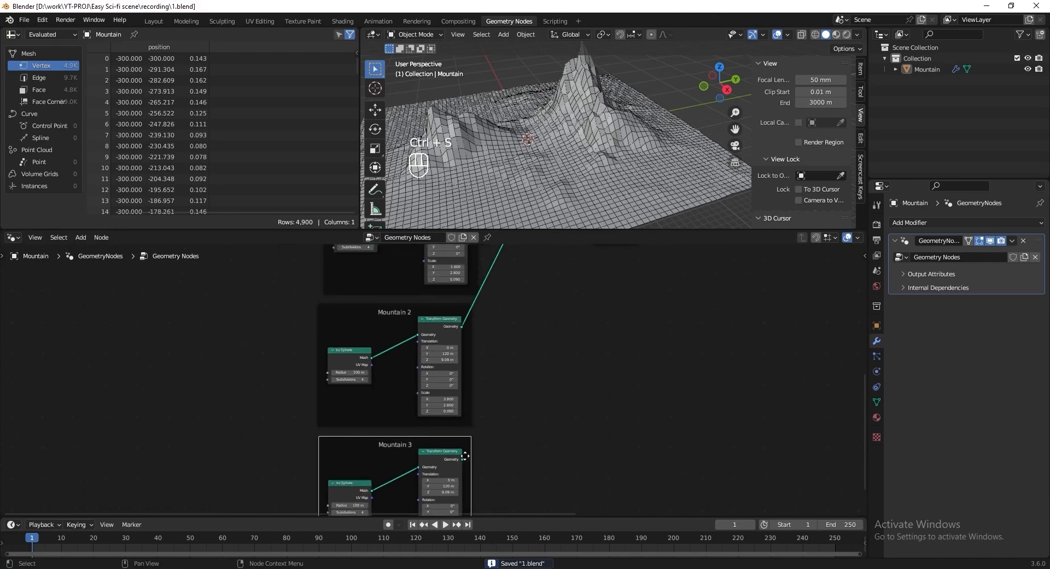
drag(462, 458, 521, 310)
middle_drag(524, 426, 558, 296)
scroll(556, 298, up, 5)
middle_drag(522, 400, 554, 274)
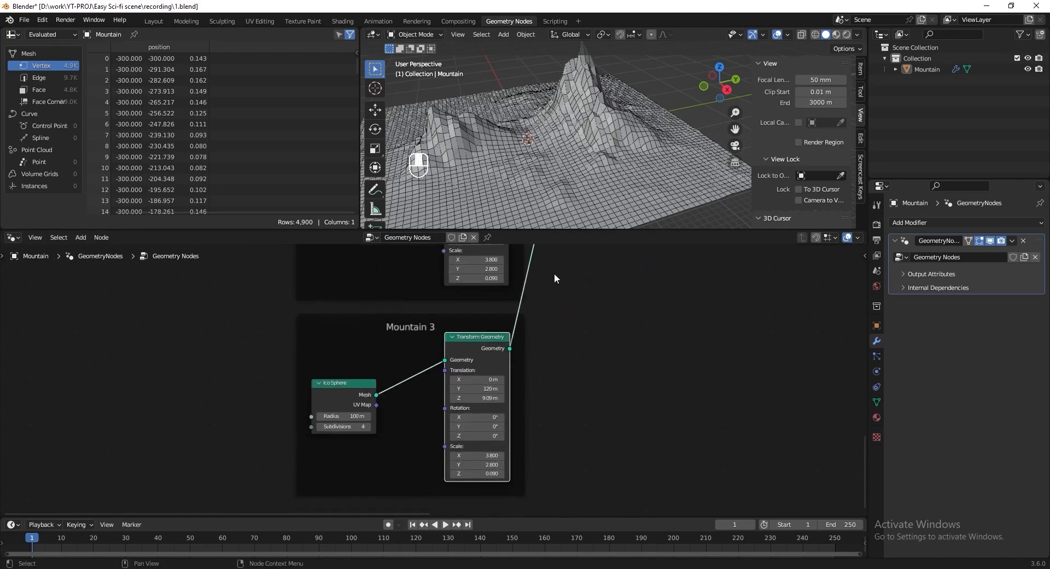
Set the translation of Mountain 3's Transform Geometry node to X -200 m, Y 0 m and Z 9.22 m.
scroll(579, 361, up, 2)
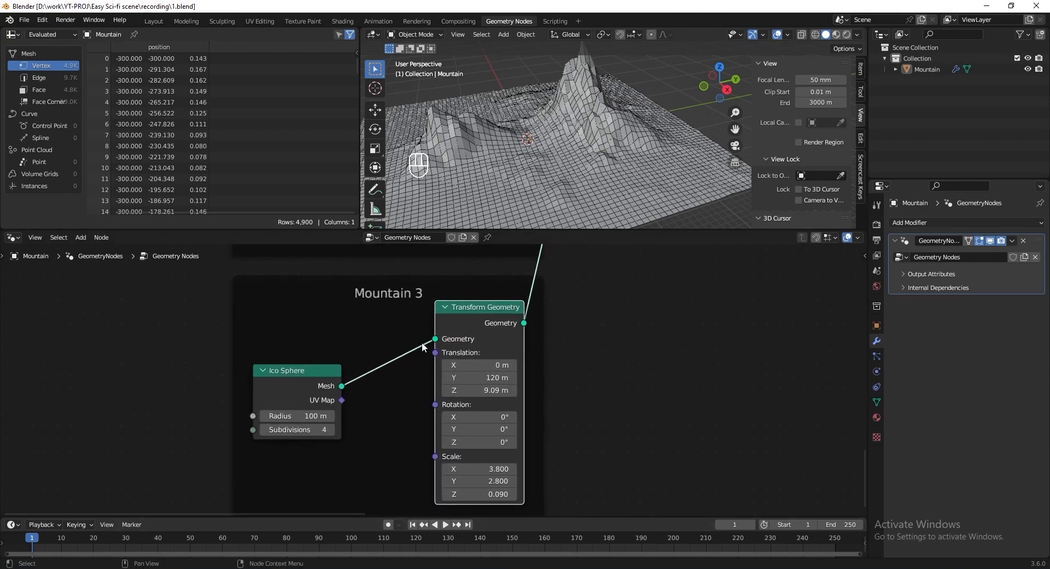
drag(481, 378, 480, 378)
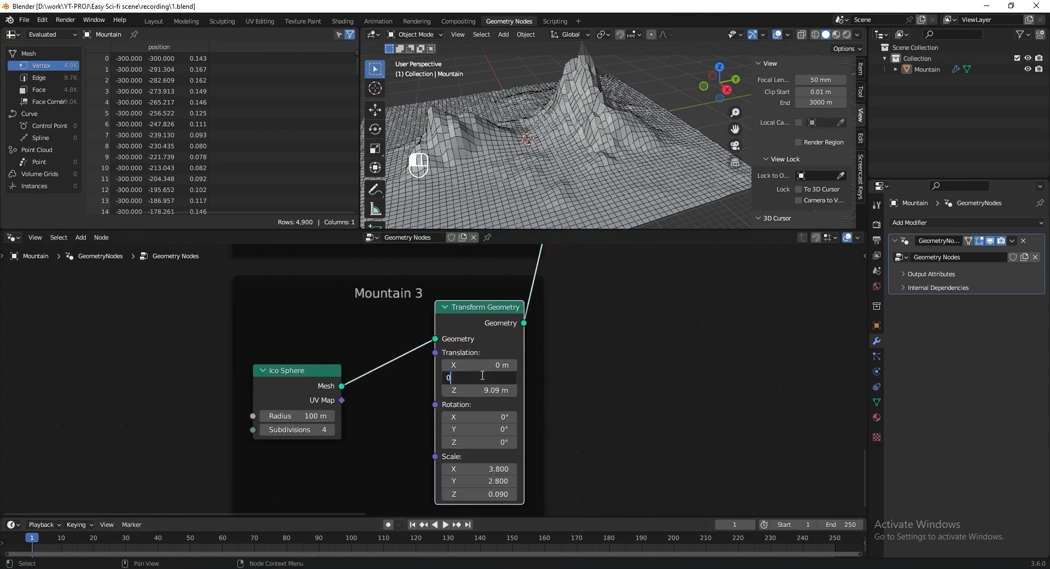
text(0)
key(Return)
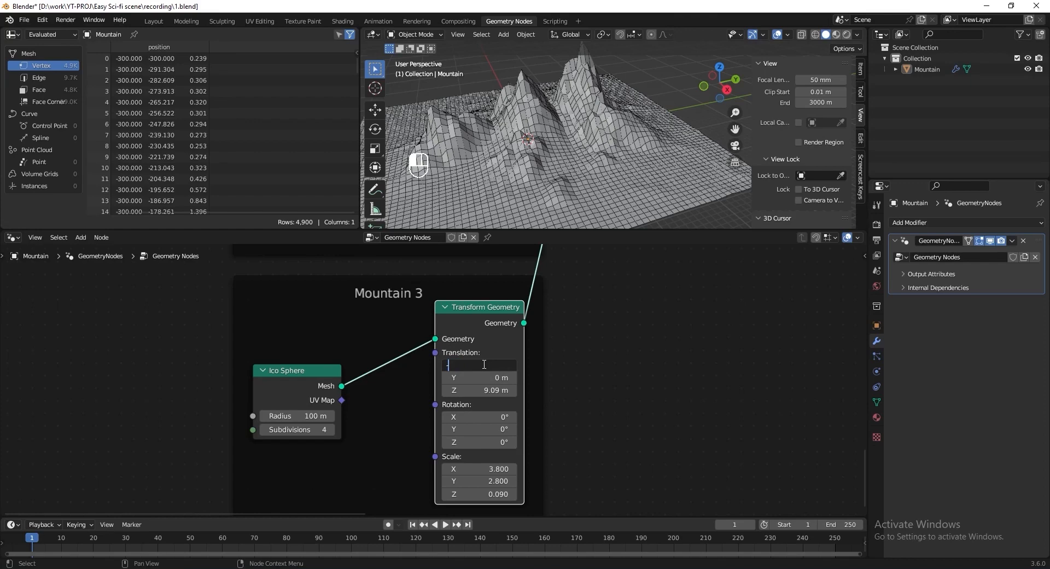
key(Return)
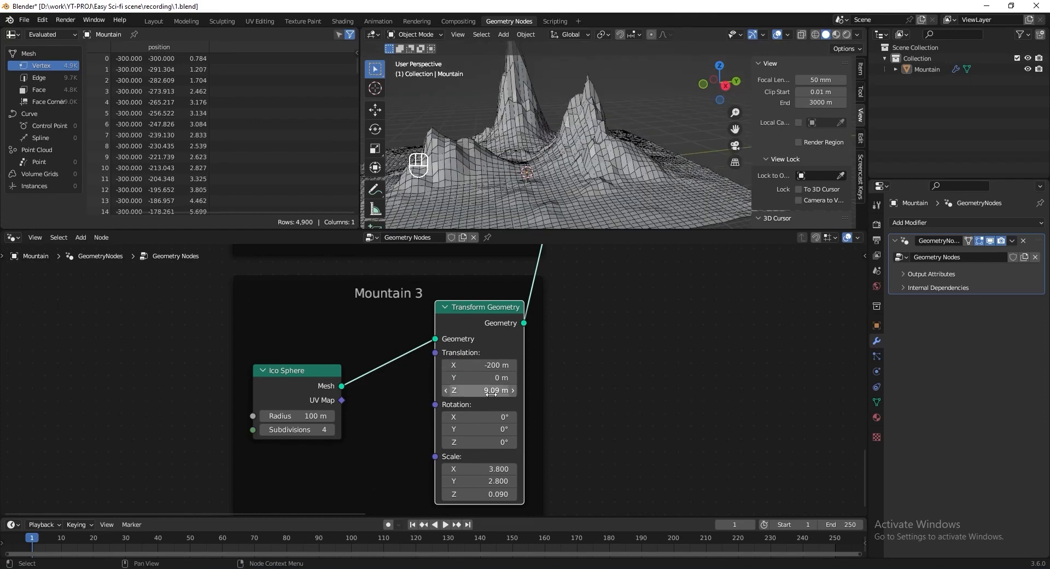
click(491, 392)
text(9.22)
key(Return)
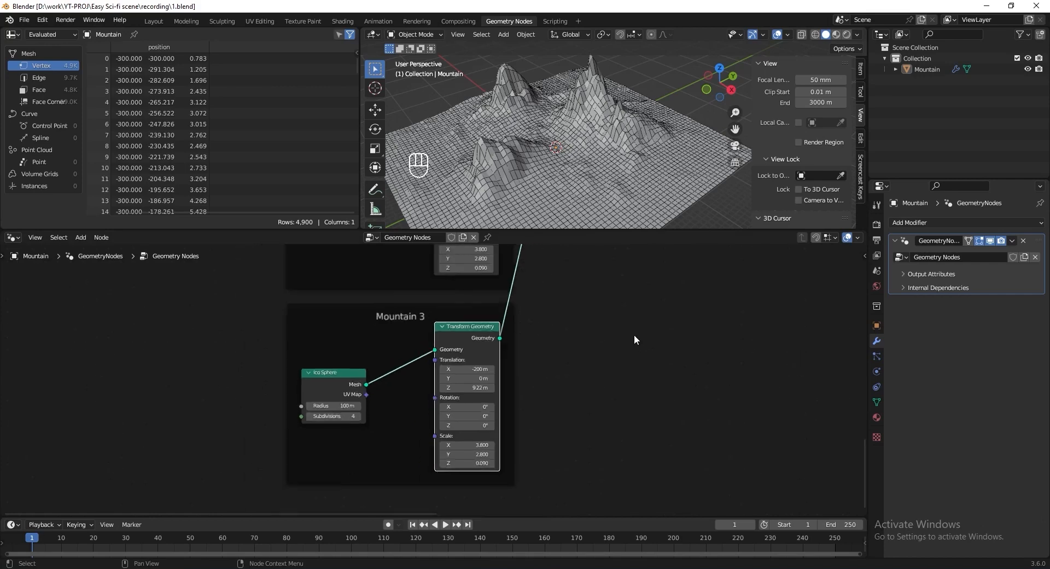
Insert a Subdivision Surface node directly after the Grid node on its mesh connection and save the file.
scroll(634, 335, down, 5)
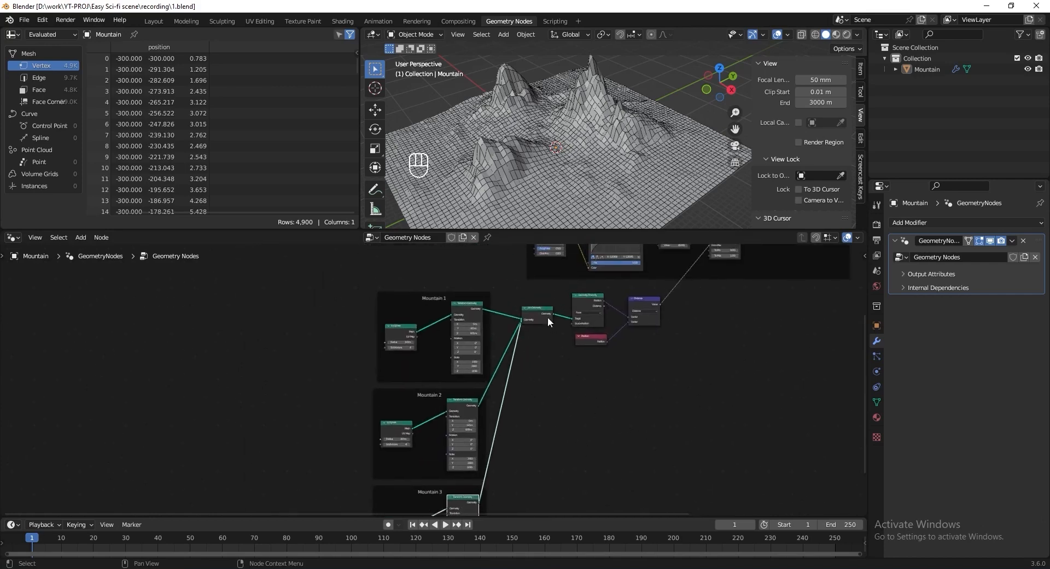
middle_drag(514, 338, 521, 405)
scroll(501, 415, up, 6)
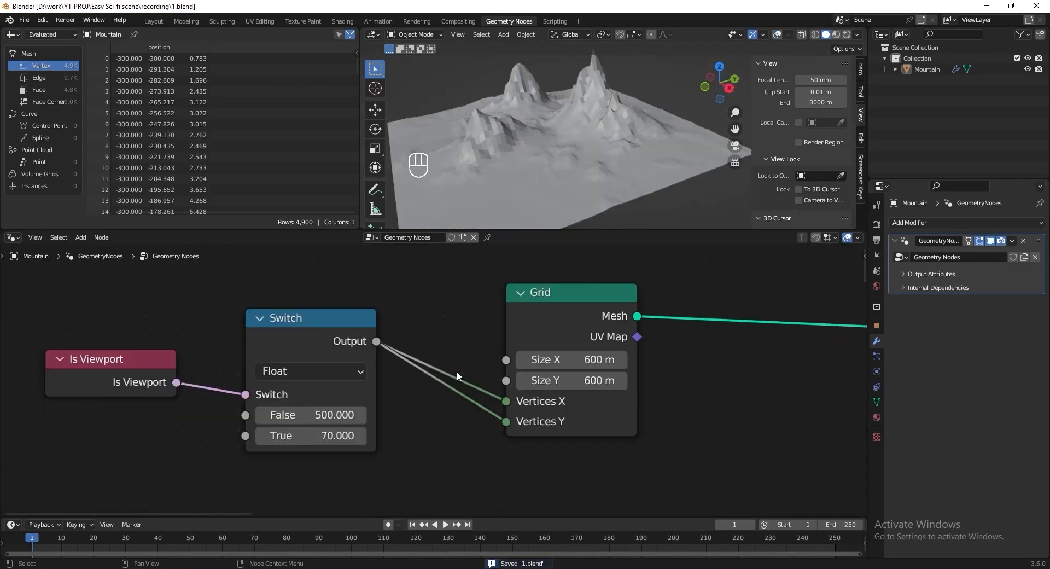
scroll(457, 371, down, 2)
ctrl+scroll(457, 371, right, 2)
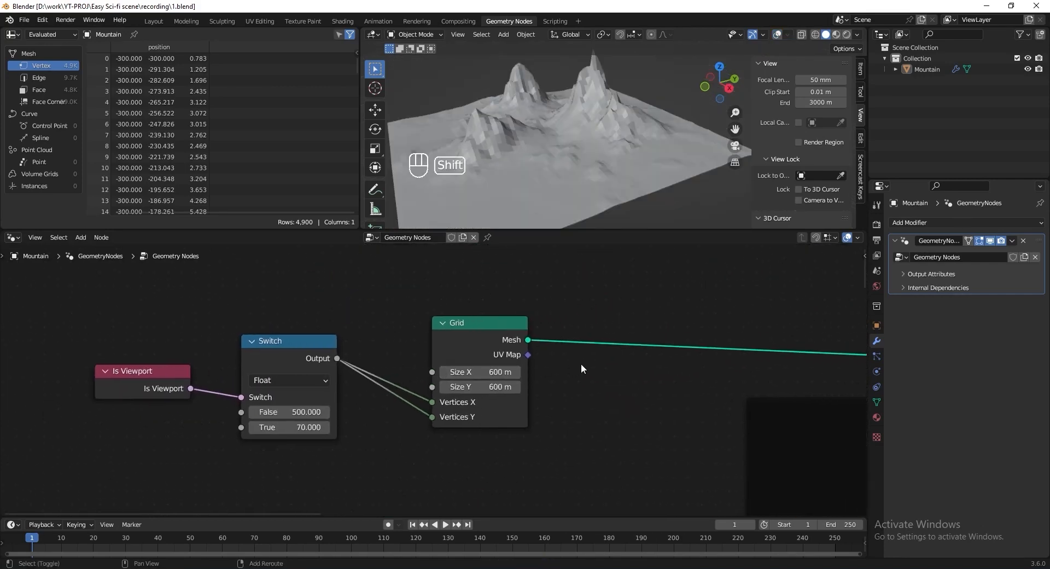
key(shift+a)
text(subd)
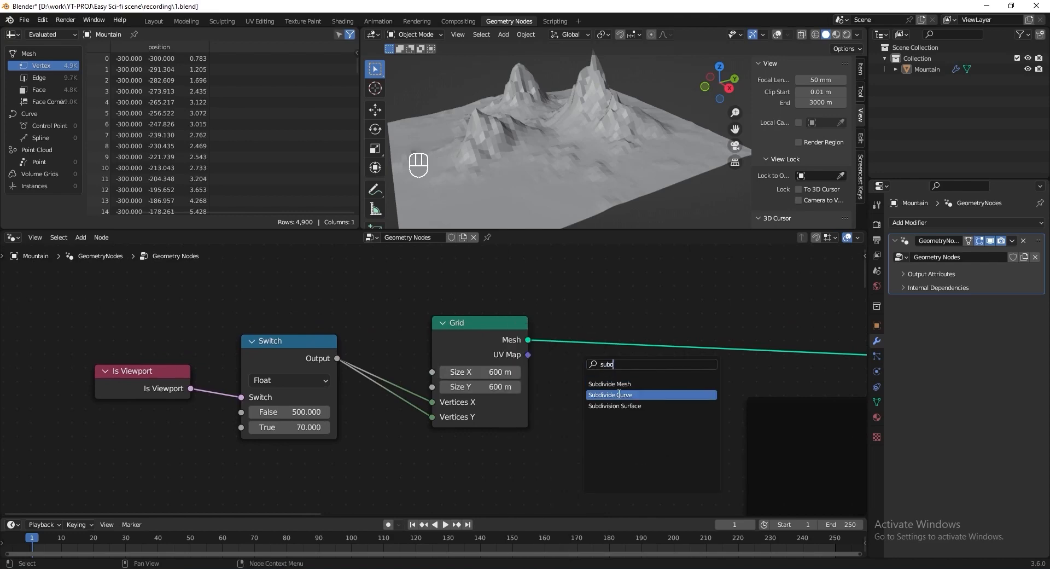
click(621, 403)
click(615, 382)
key(ctrl+s)
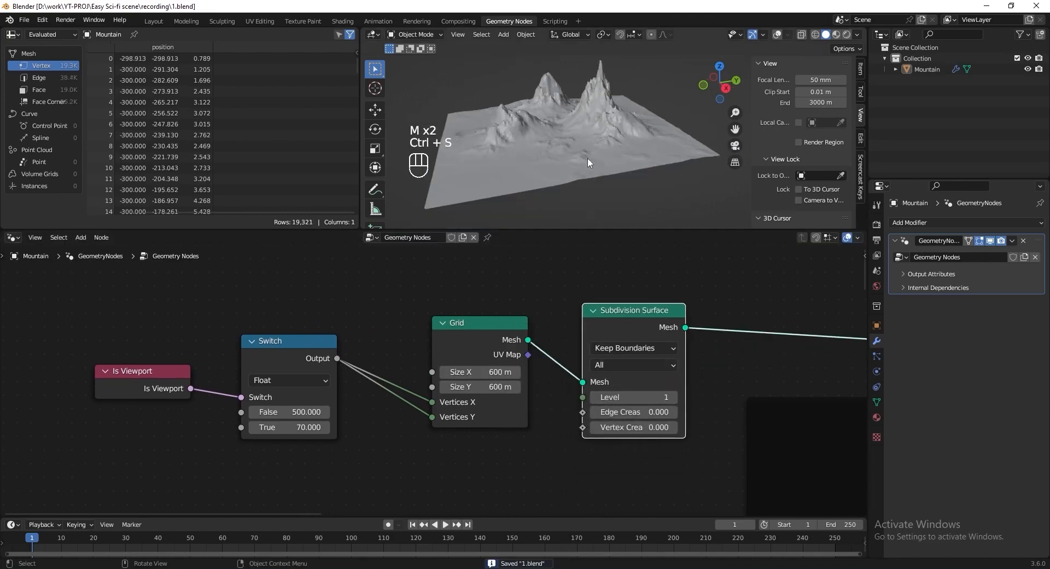
Show the viewport overlays again and set the render engine to Cycles with GPU Compute as the device.
click(777, 35)
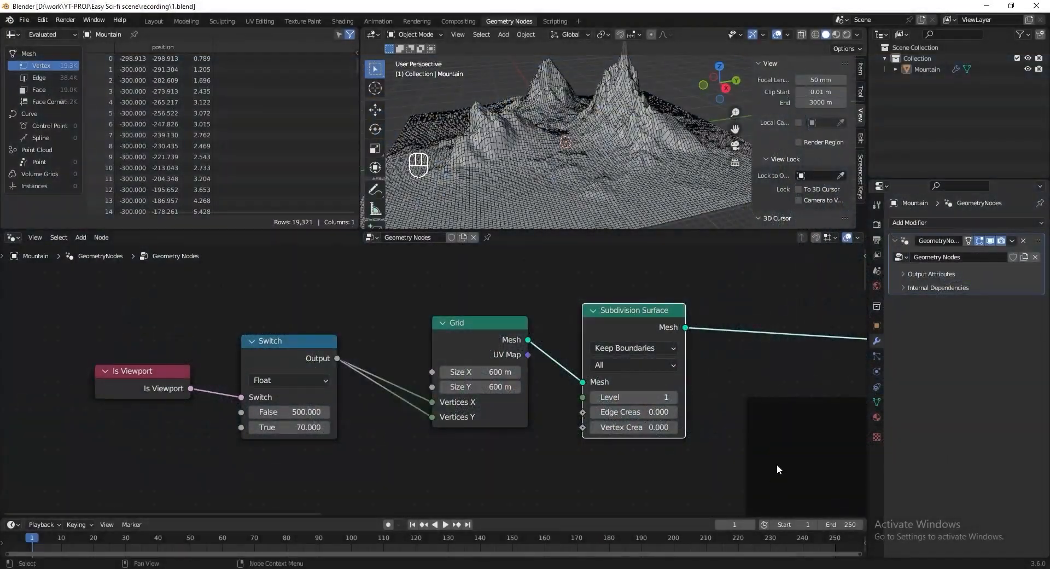
click(877, 224)
click(981, 222)
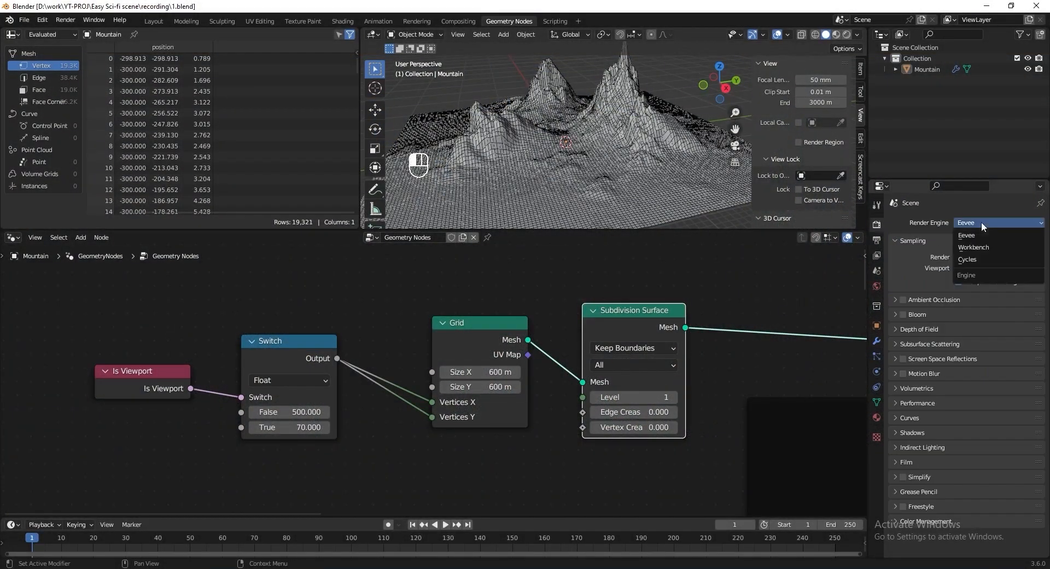
click(968, 259)
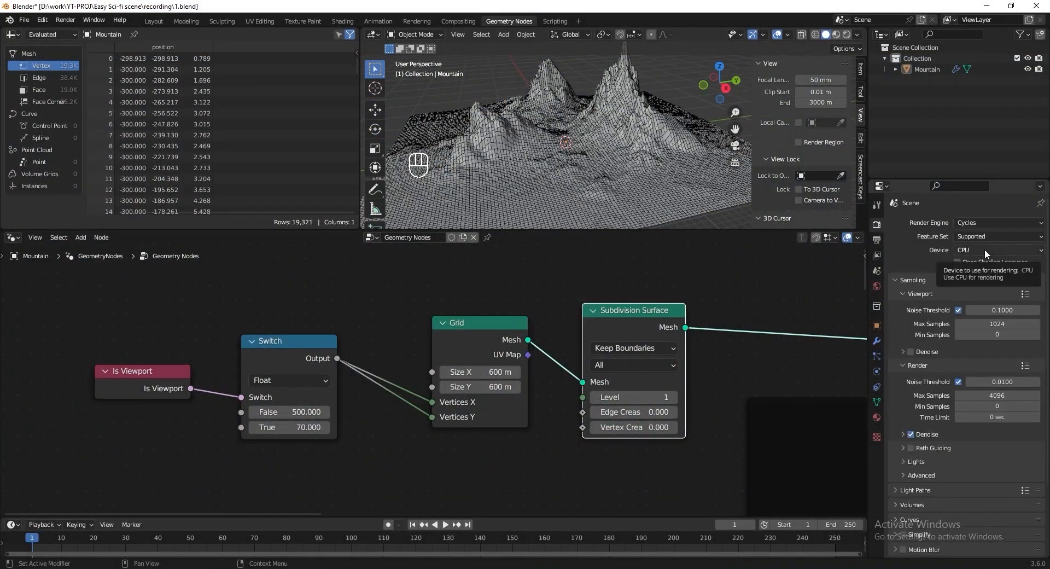
click(985, 248)
click(982, 278)
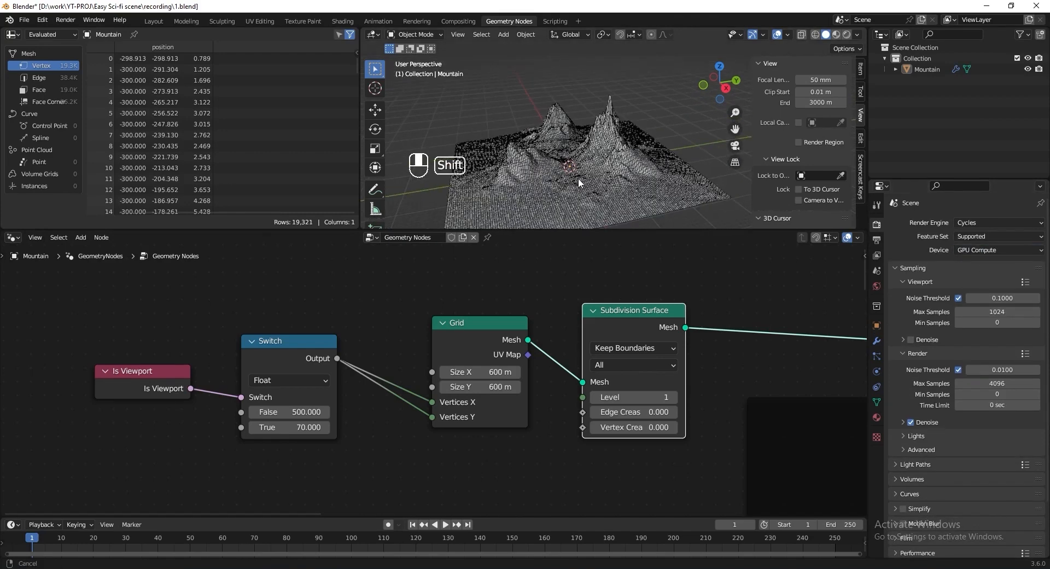
Add an area light to the scene and turn off the wireframe overlay in the viewport.
key(shift+a)
mouse_move(579, 145)
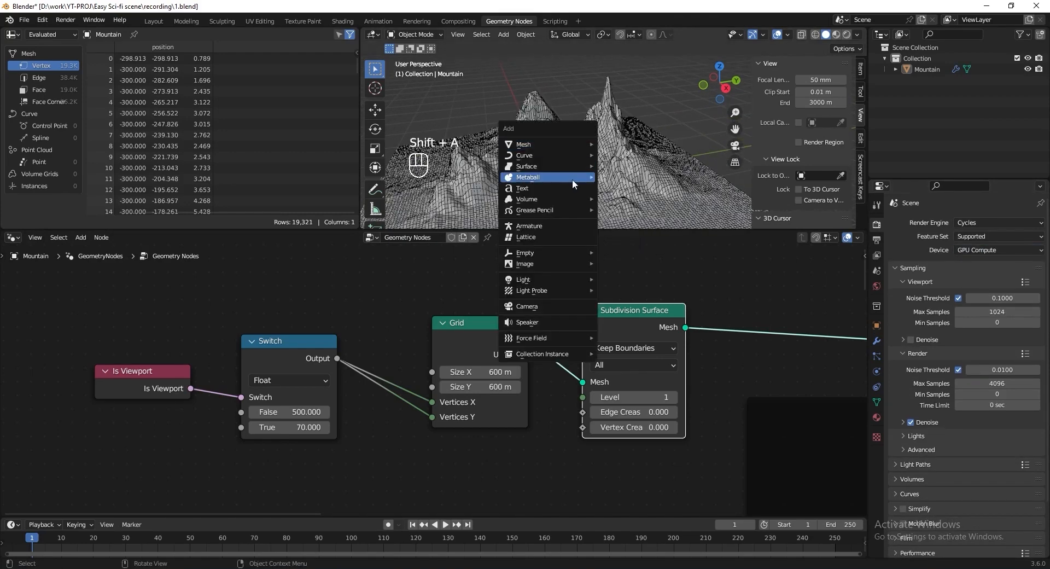
mouse_move(557, 280)
click(630, 315)
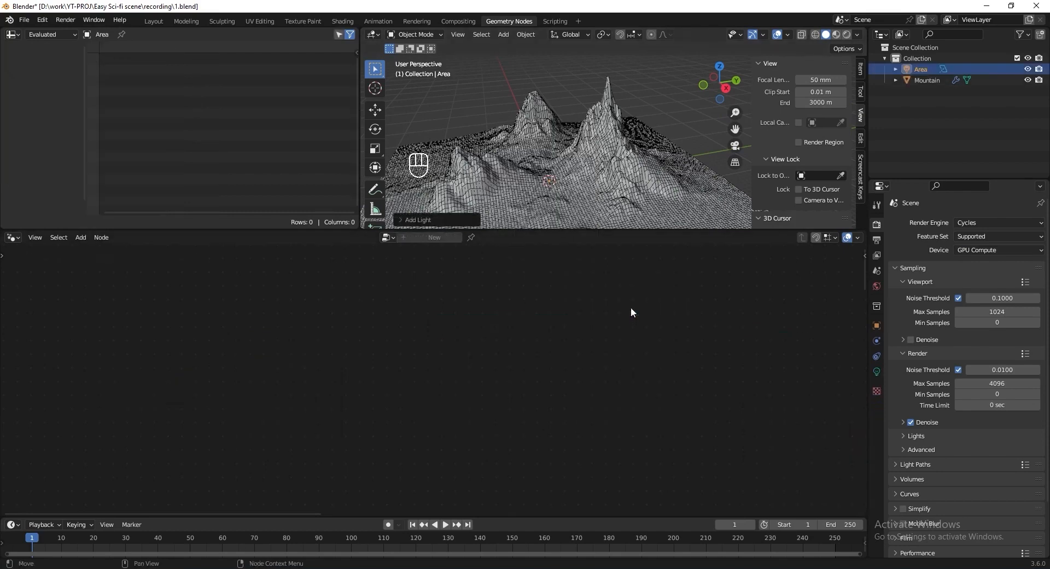
click(789, 32)
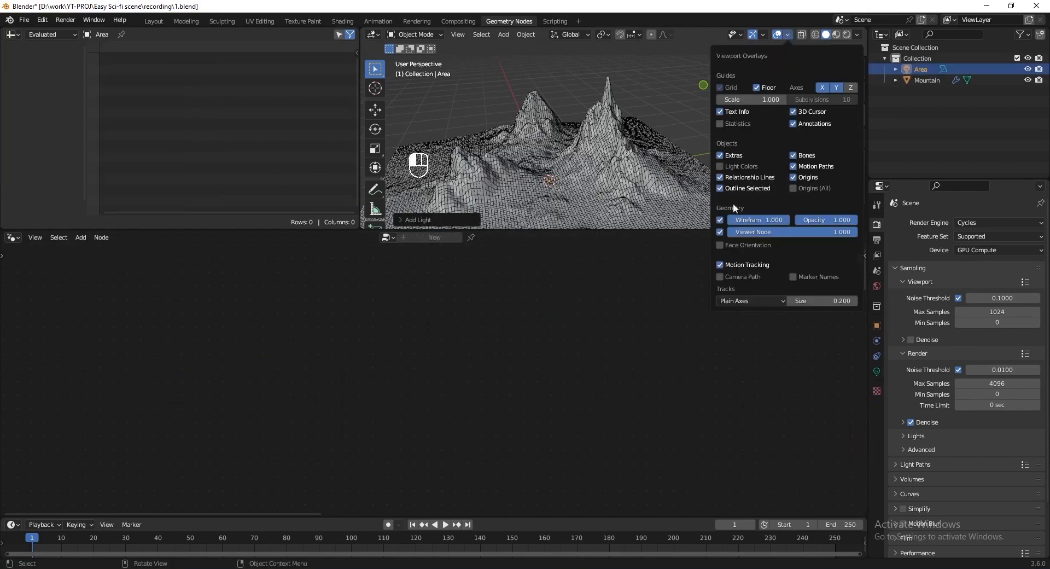
click(720, 220)
key(n)
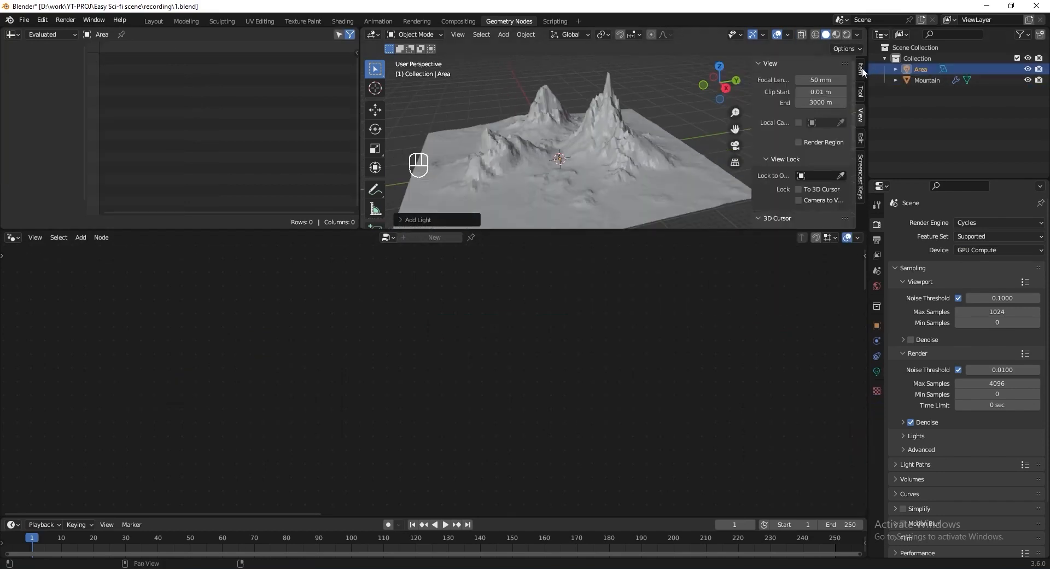
Set the area light's Z location to 220.66 m and its scale to 131 on all axes, and save the file.
click(861, 68)
click(790, 112)
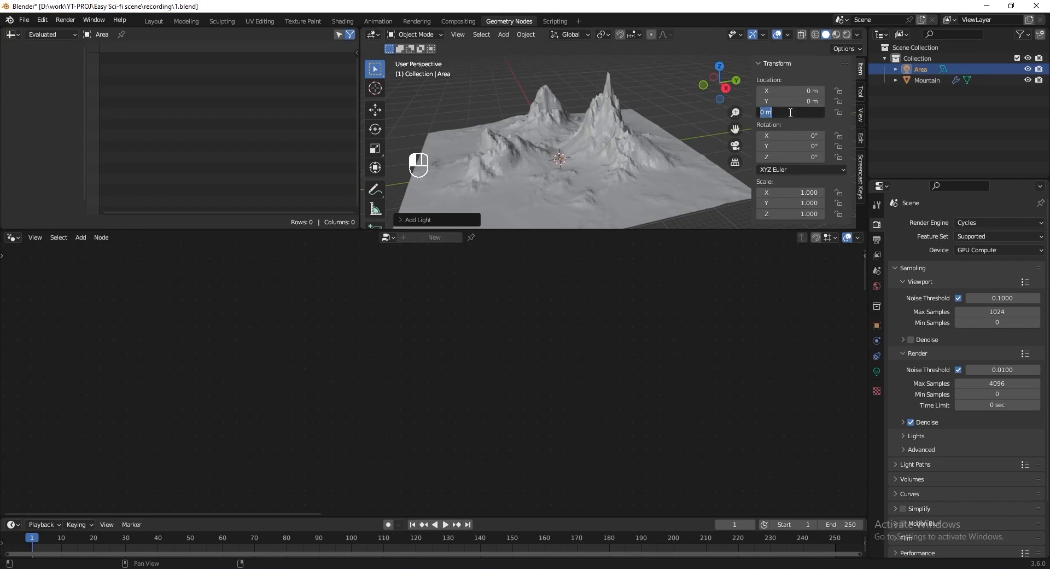
text(220.66)
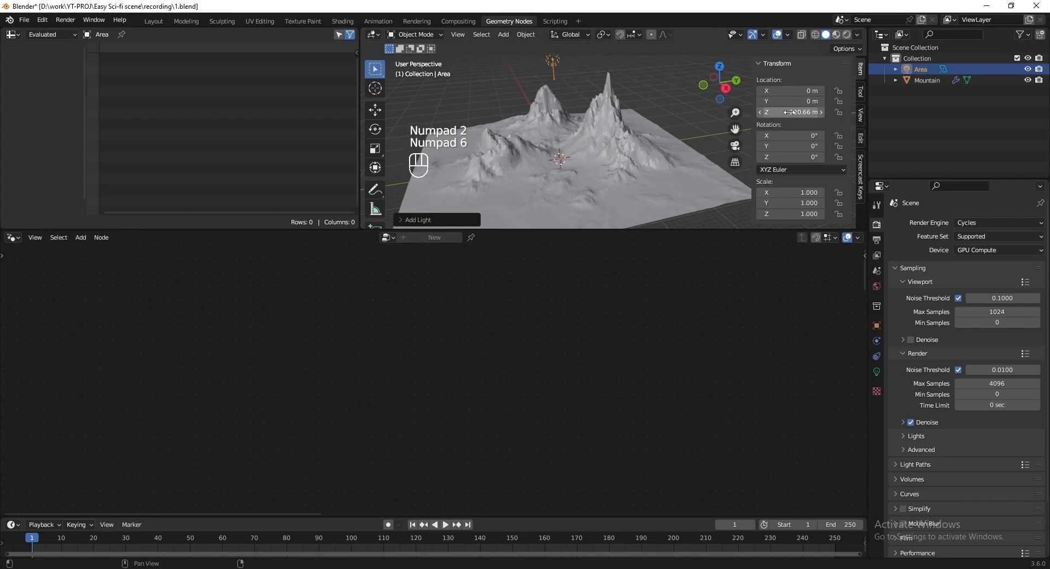
key(Return)
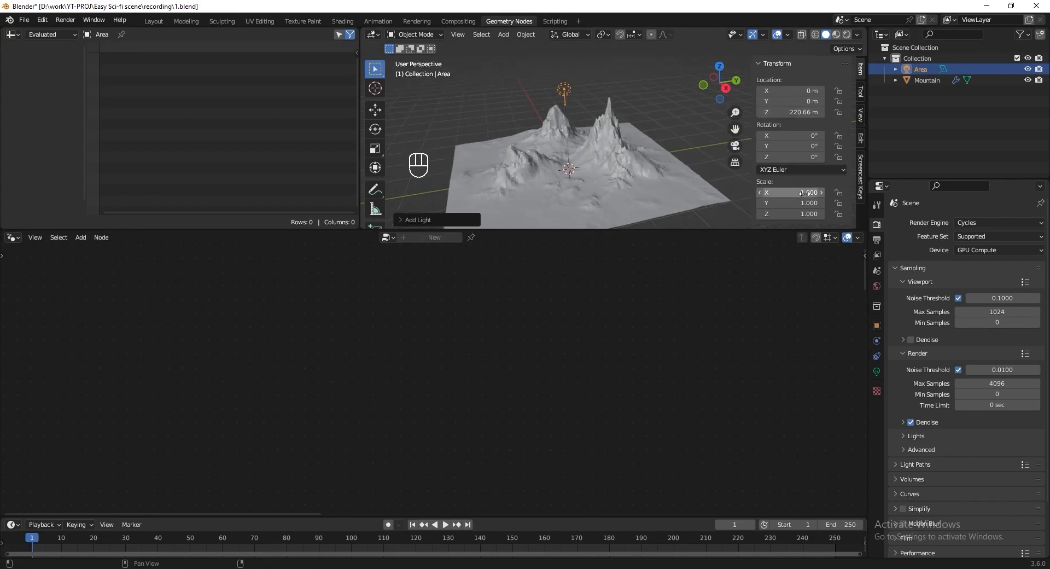
mouse_move(802, 191)
mouse_down()
mouse_move(800, 204)
mouse_move(797, 195)
mouse_up()
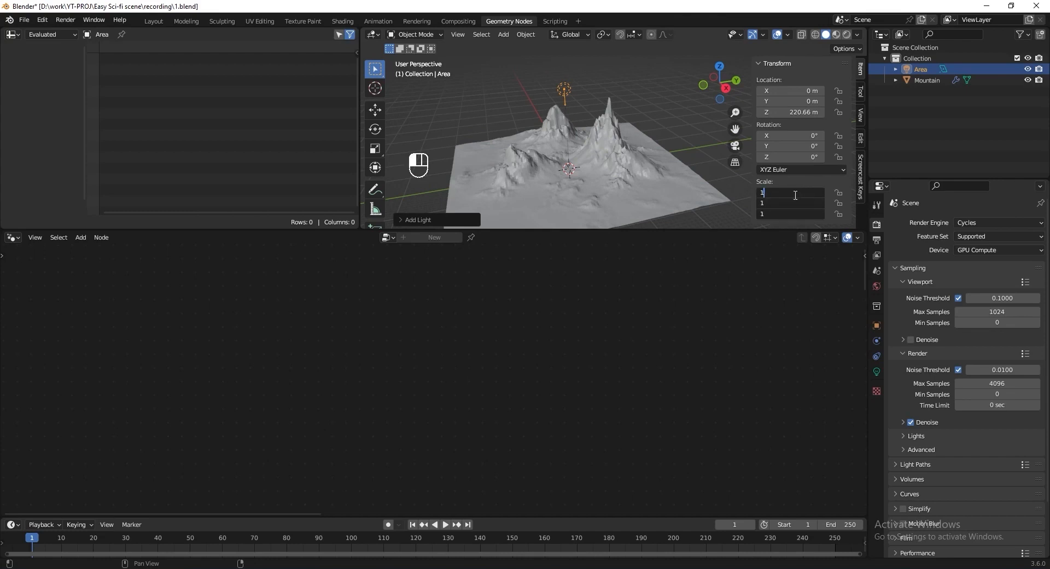
key(Return)
key(ctrl+s)
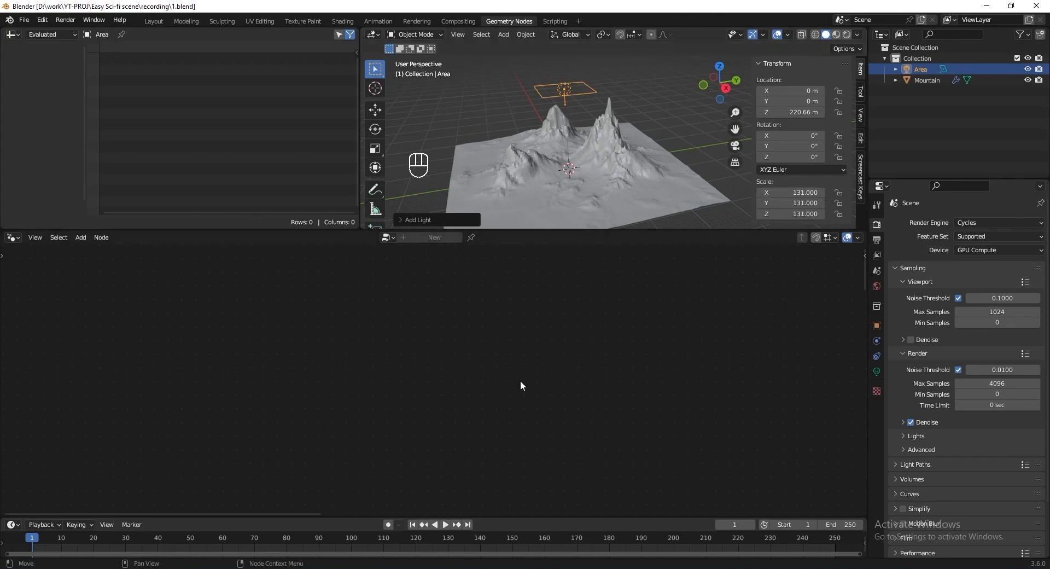
Switch the viewport to rendered shading and set the area light's power to 10 MW.
click(851, 34)
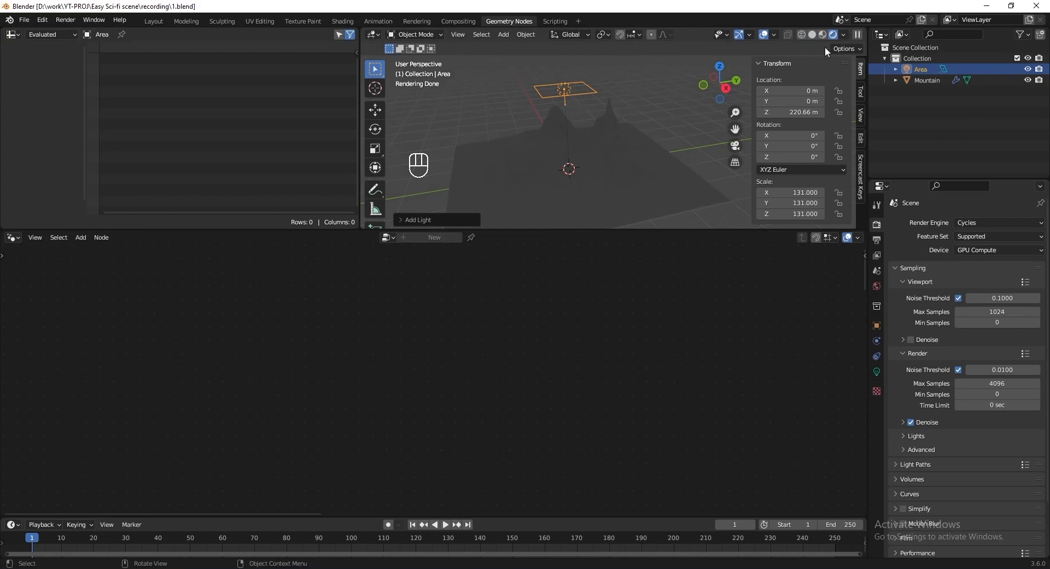
click(877, 373)
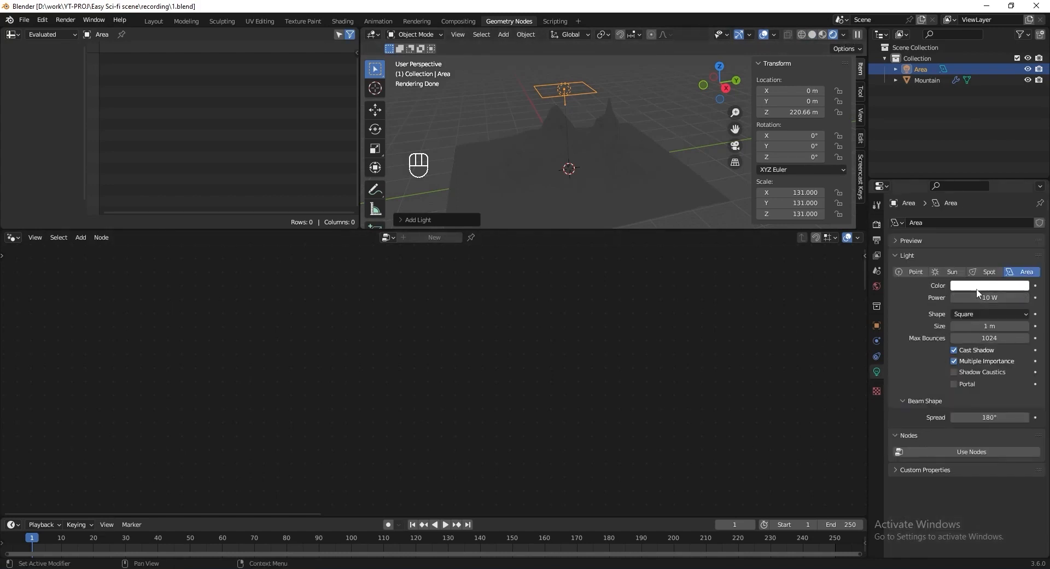
click(966, 298)
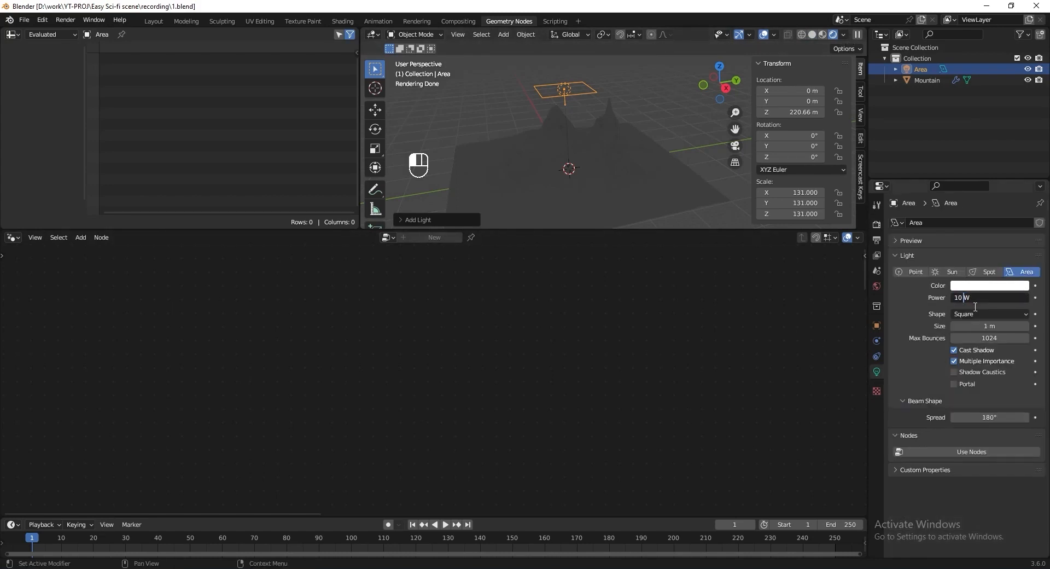
text(M)
key(Return)
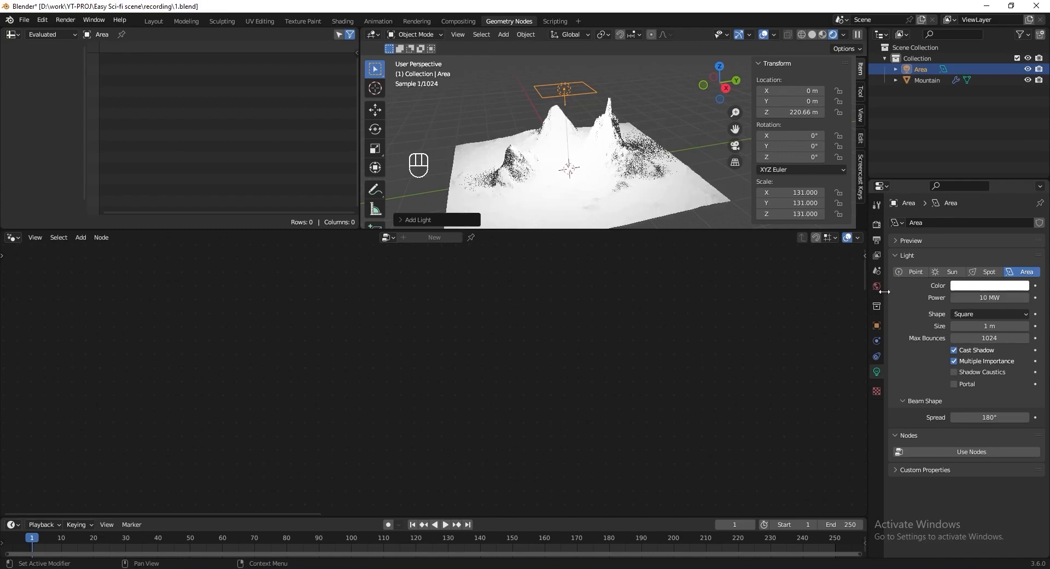
middle_drag(593, 159, 608, 145)
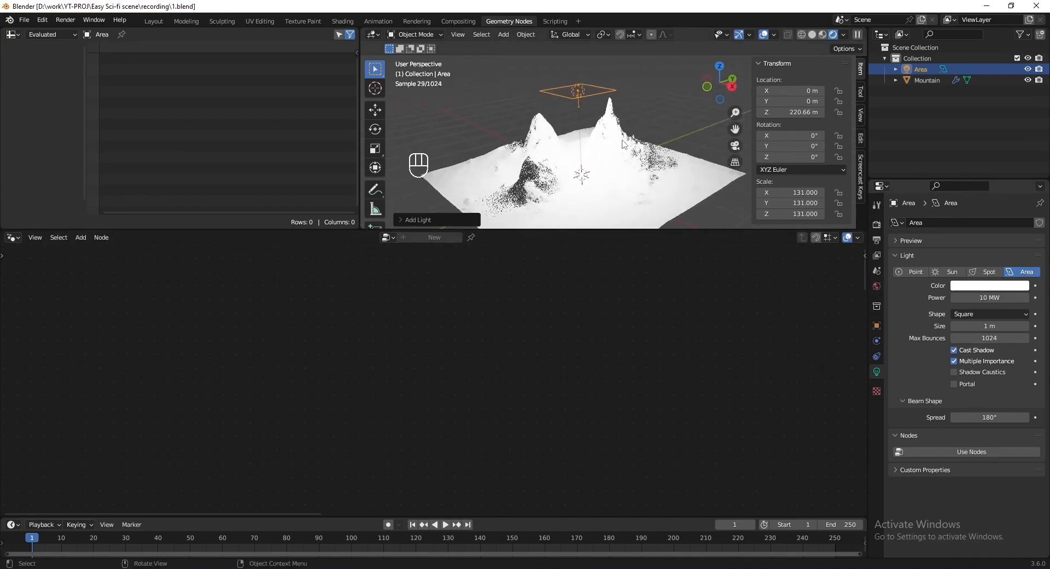
Set the area light's location to X -400 m, Y 9.44 m and Z 184 m.
click(802, 93)
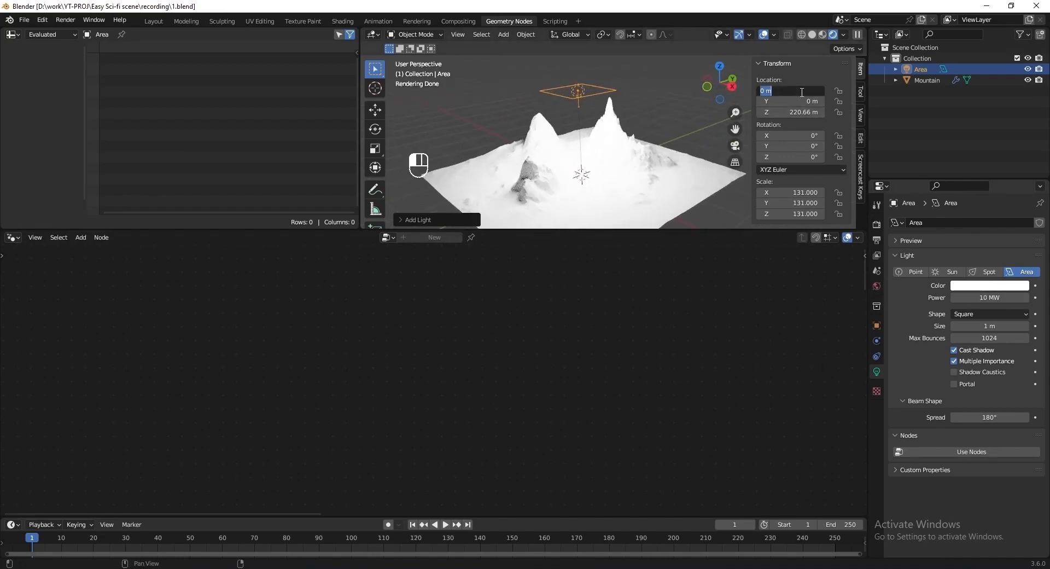
text(-400)
key(Tab)
text(9.44)
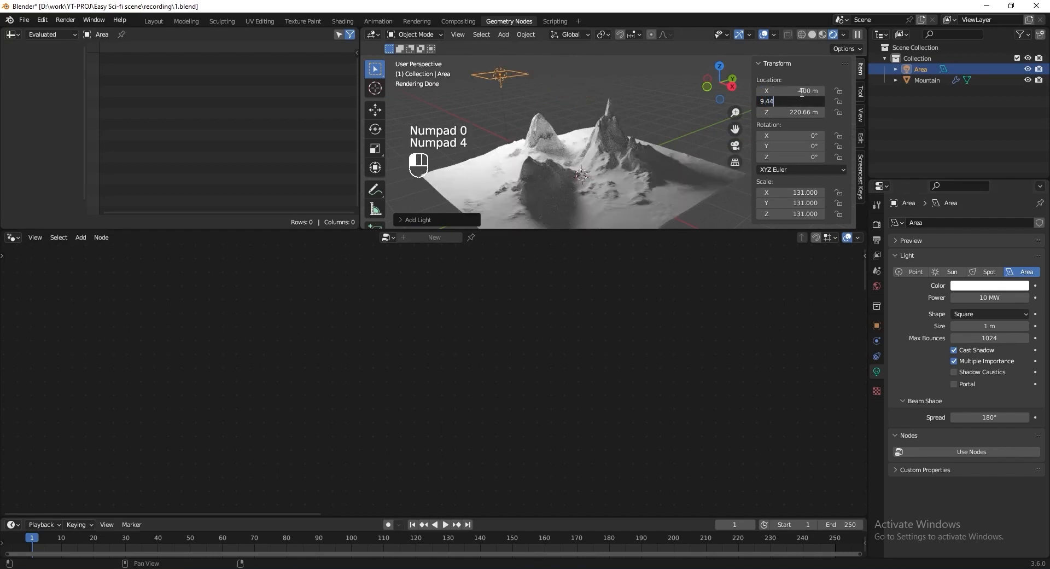
key(Tab)
text(184)
key(Return)
Rotate the area light about Y to -60°, refine the rotation to -66° and save the file.
click(792, 146)
text(-60)
key(Return)
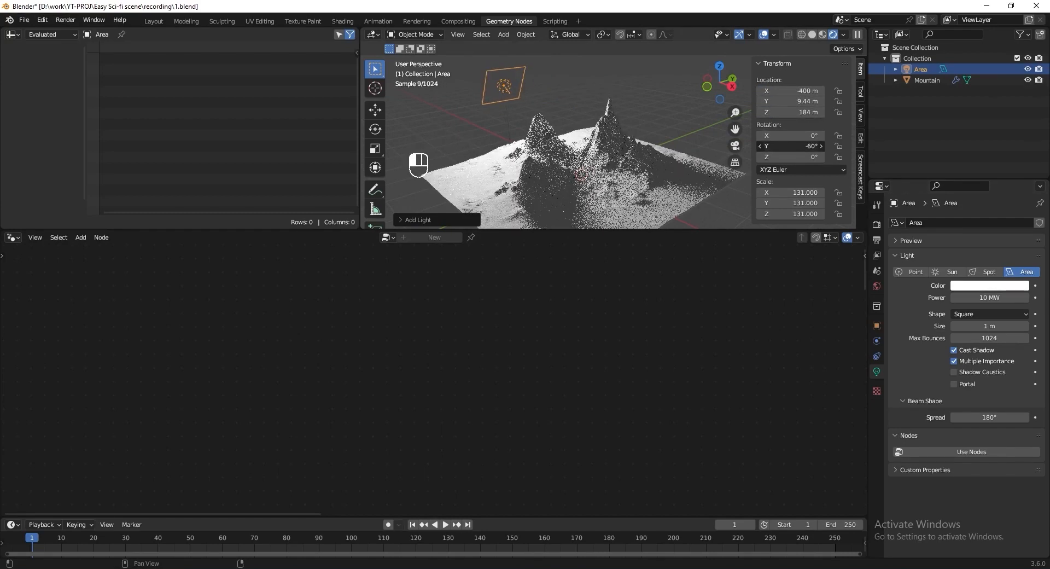
click(792, 145)
text(-66)
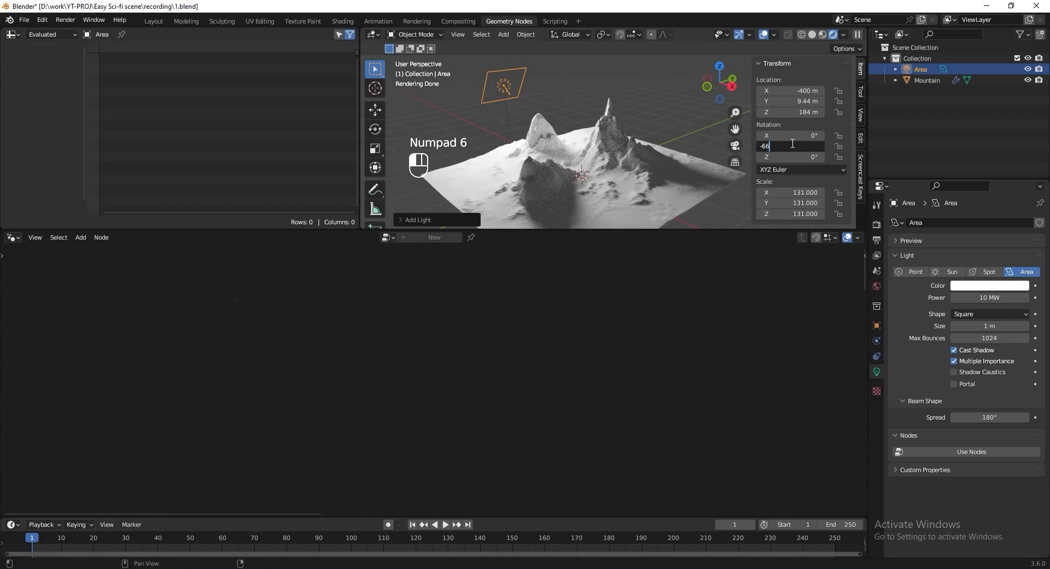
key(Return)
key(ctrl+s)
Set the area light's size to 3 m.
middle_drag(618, 148, 626, 123)
scroll(587, 147, up, 3)
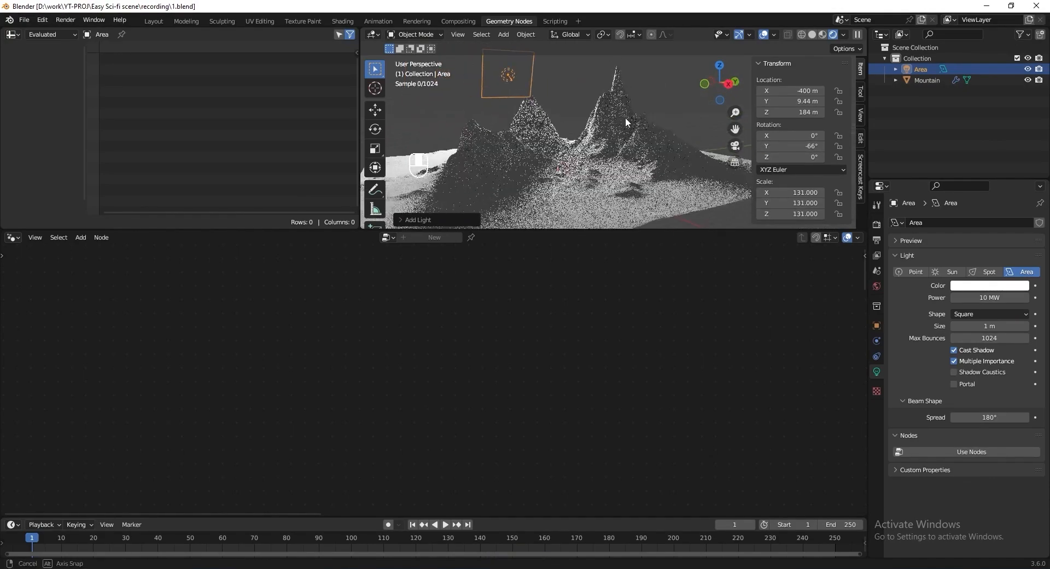
click(993, 326)
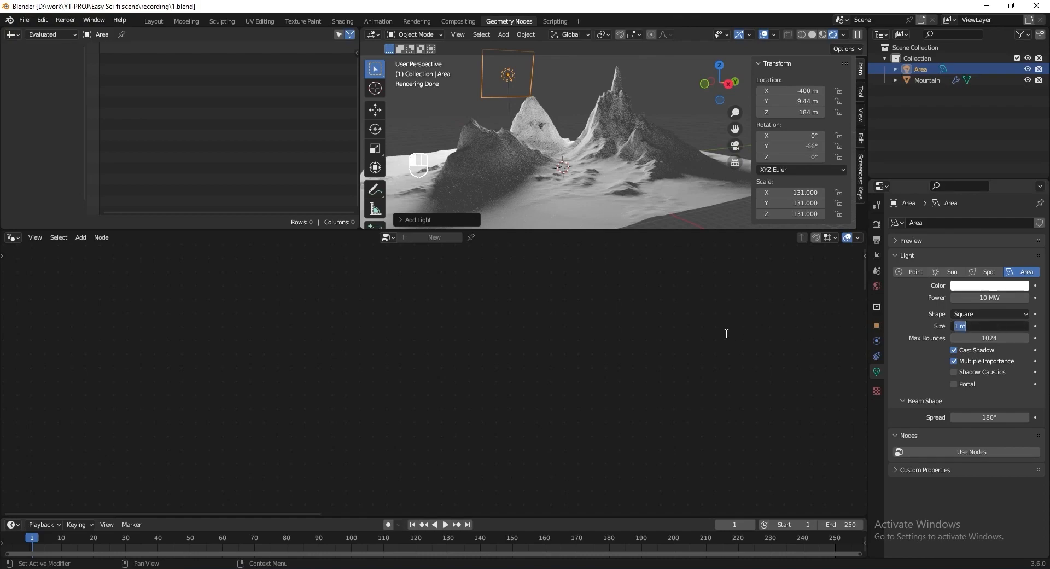
text(3)
key(Return)
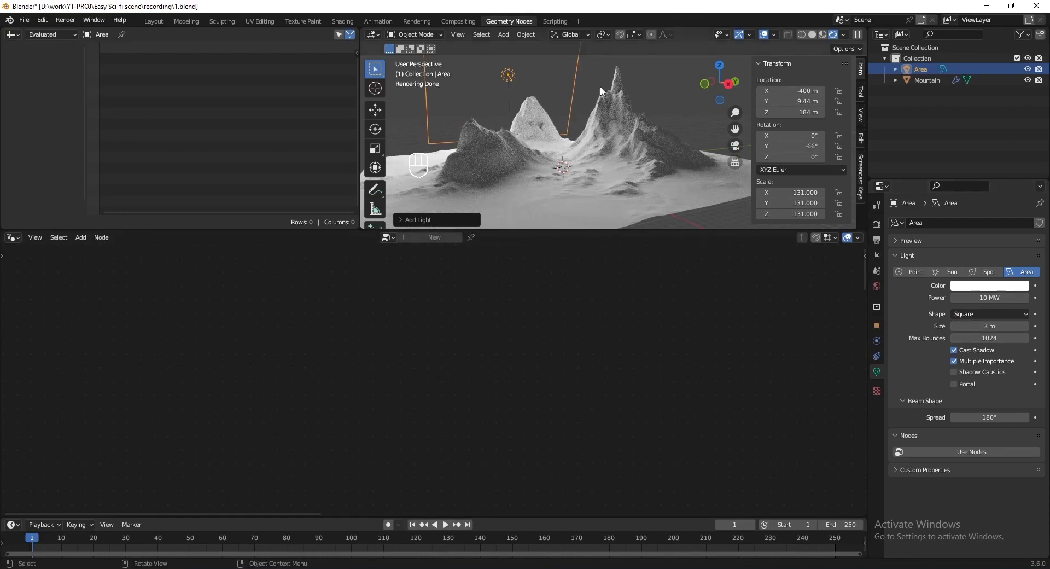
Select the mountain terrain, rename its material to Mountain and save the file.
middle_drag(599, 86, 605, 110)
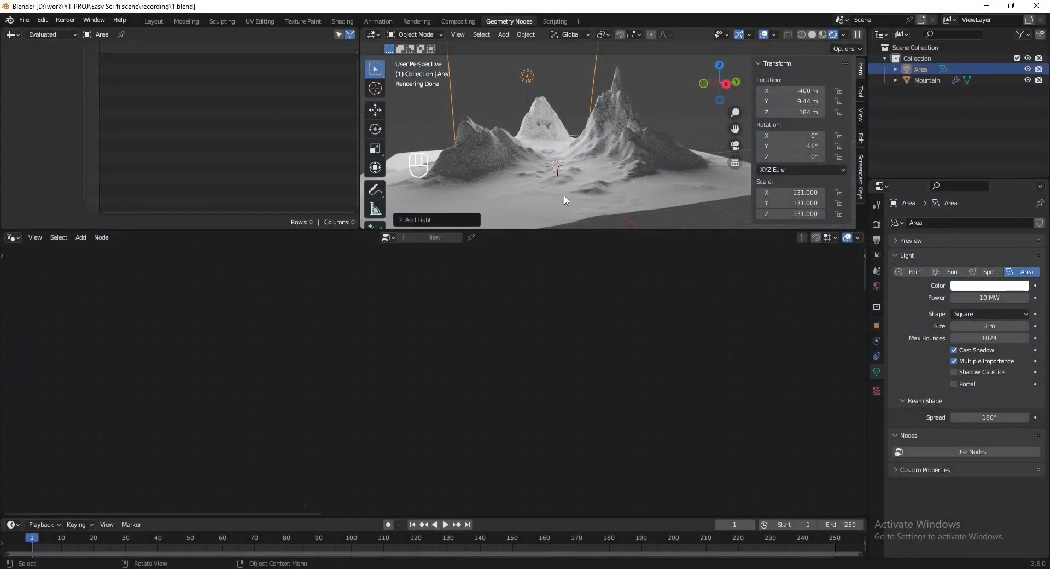
click(566, 200)
click(877, 418)
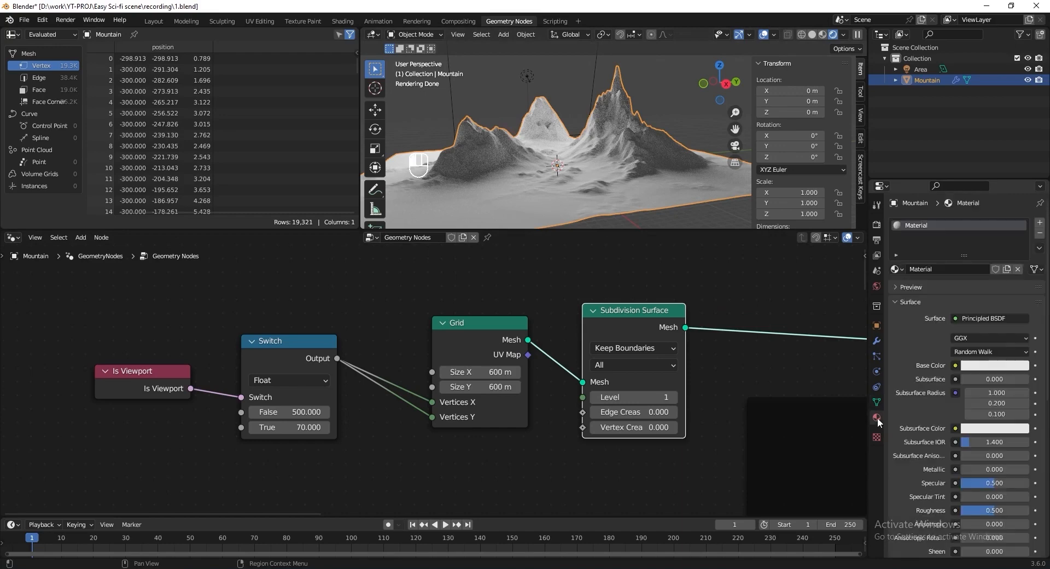
double_click(919, 225)
text(Mountain)
key(Return)
key(ctrl+s)
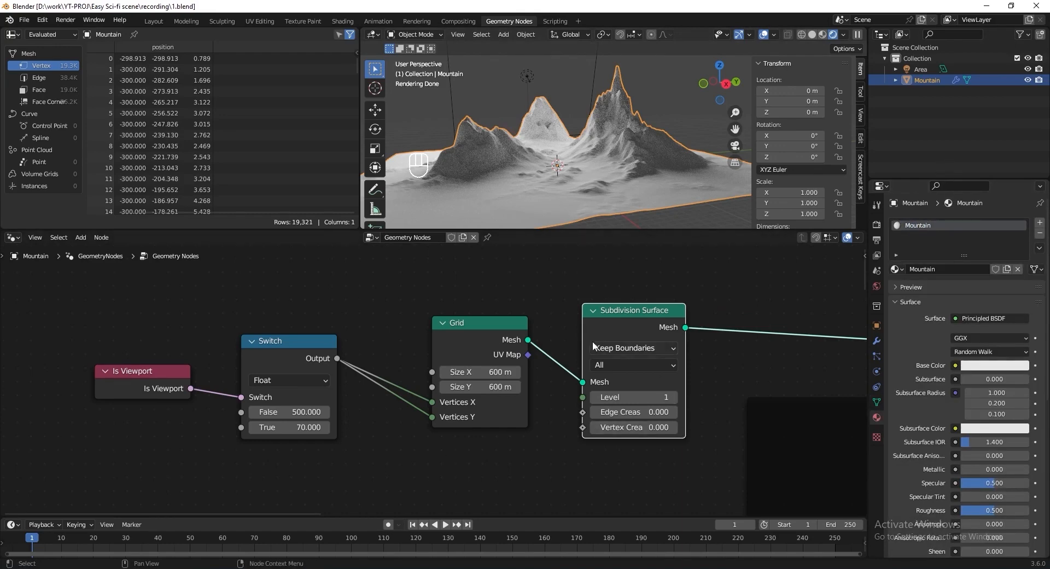
Insert a Set Material node between Join Geometry and Group Output and assign the Mountain material to it.
scroll(592, 345, down, 6)
middle_drag(679, 361, 387, 348)
scroll(388, 349, down, 5)
middle_drag(856, 389, 484, 381)
scroll(290, 375, up, 9)
drag(484, 381, 612, 380)
scroll(450, 403, up, 1)
middle_drag(450, 403, 487, 401)
key(shift+a)
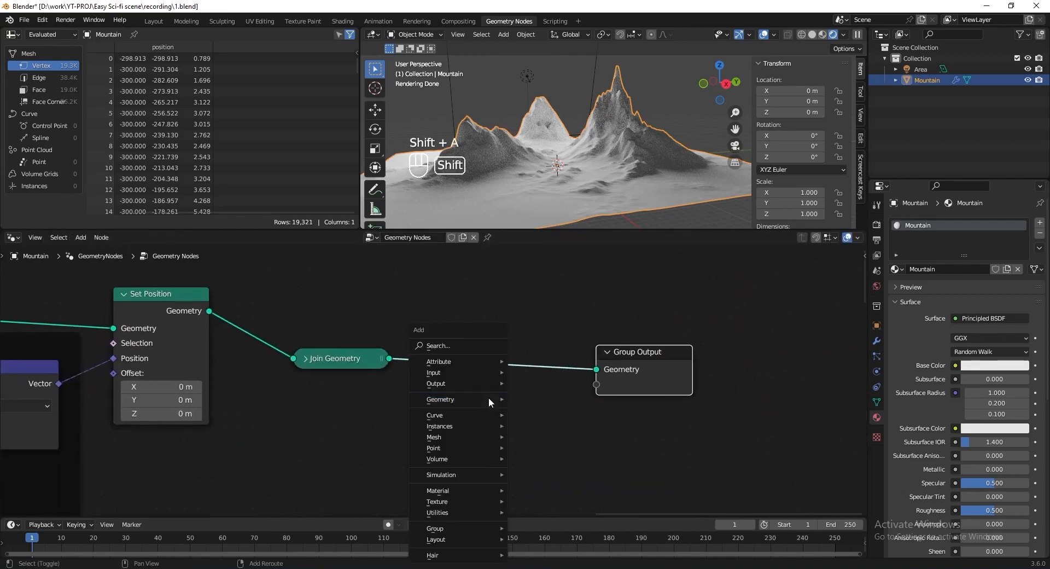
text(sset mater)
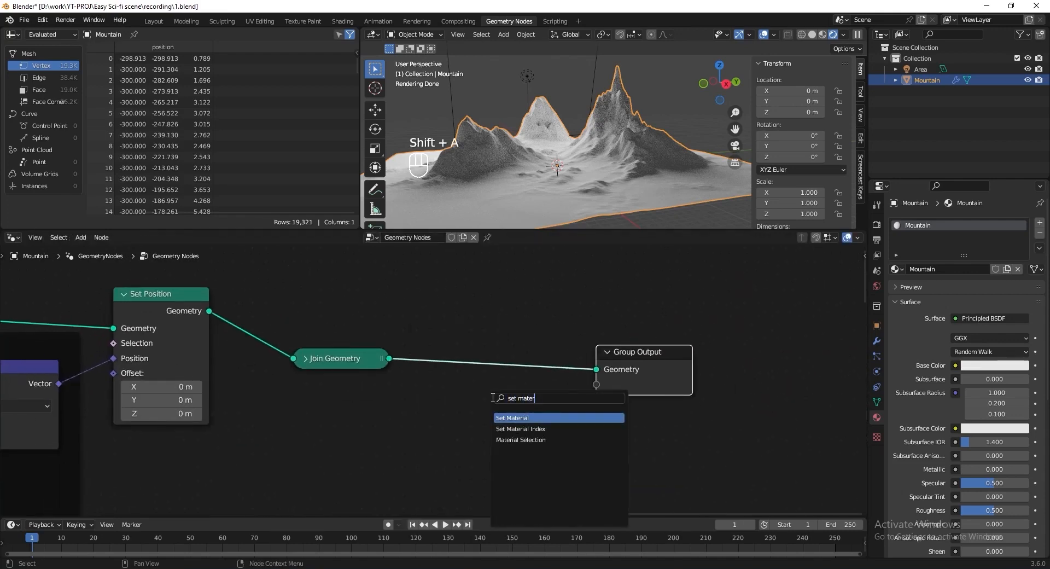
key(Return)
click(467, 365)
click(501, 402)
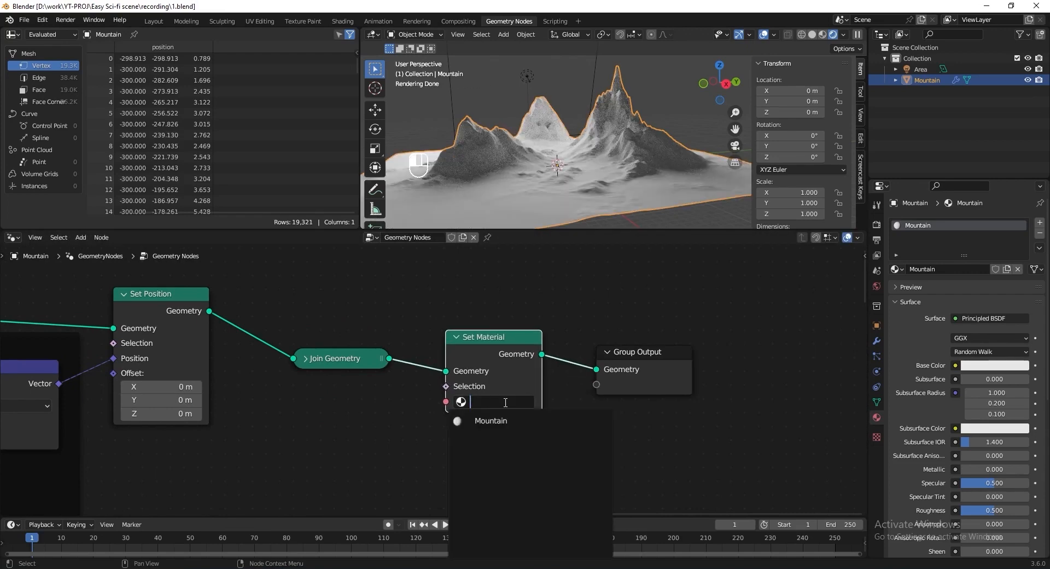
click(508, 421)
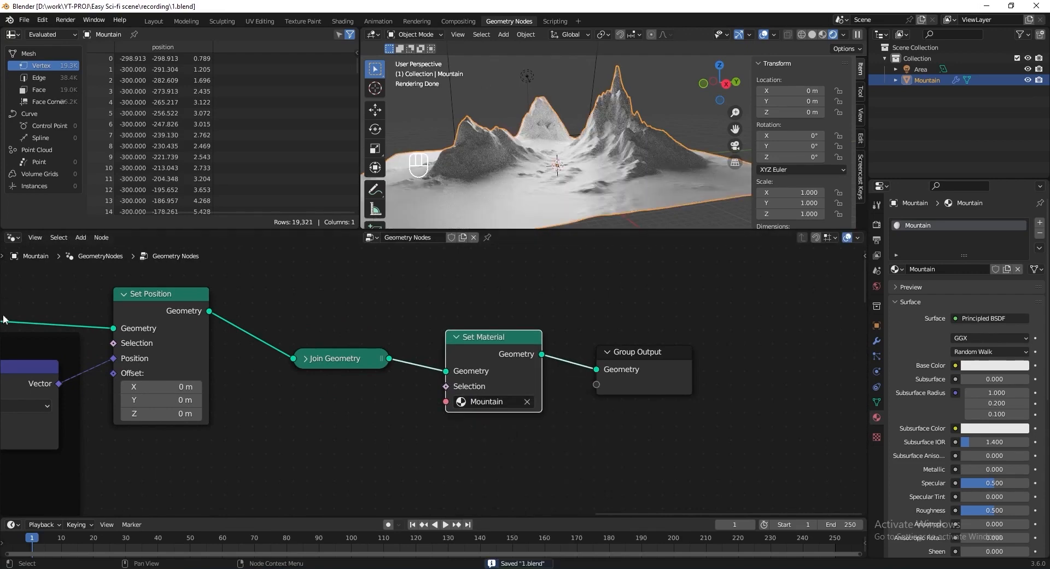
Switch the node editor to the Shader Editor and frame the Mountain material's nodes.
click(14, 237)
click(52, 340)
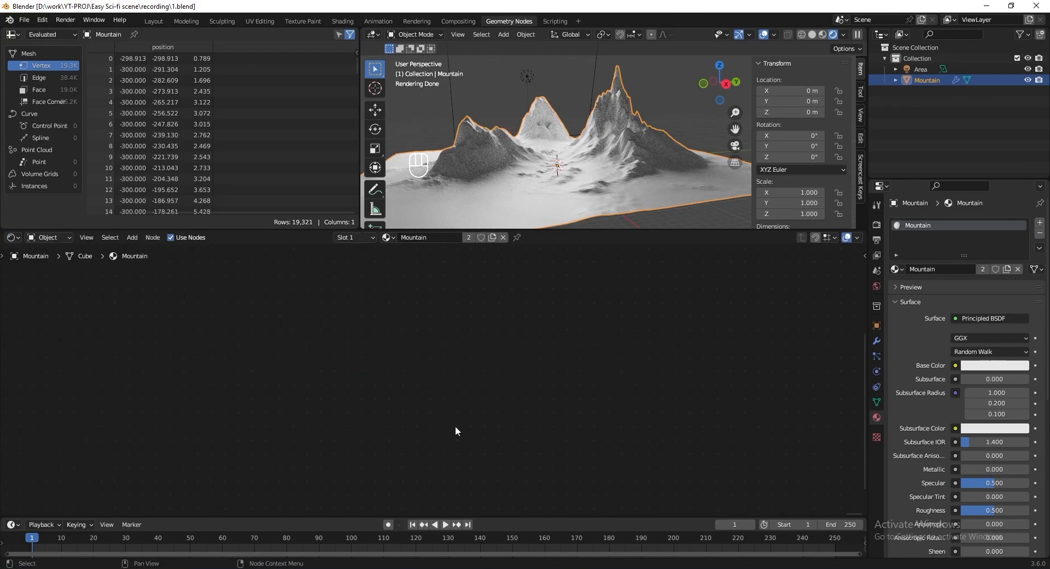
key(Home)
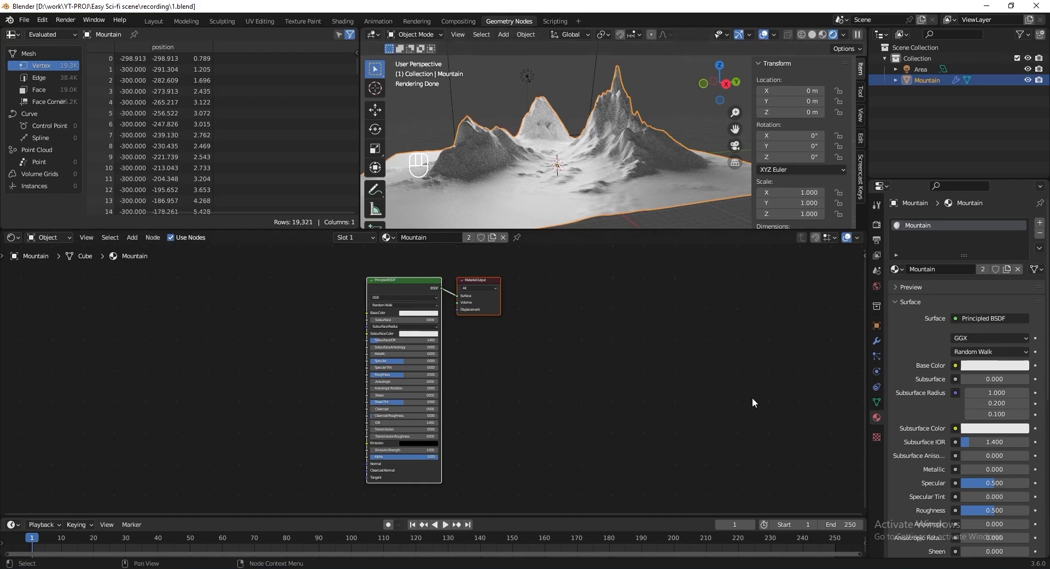
Set the Mountain material's surface displacement method to Displacement and Bump and save the file.
scroll(916, 441, down, 12)
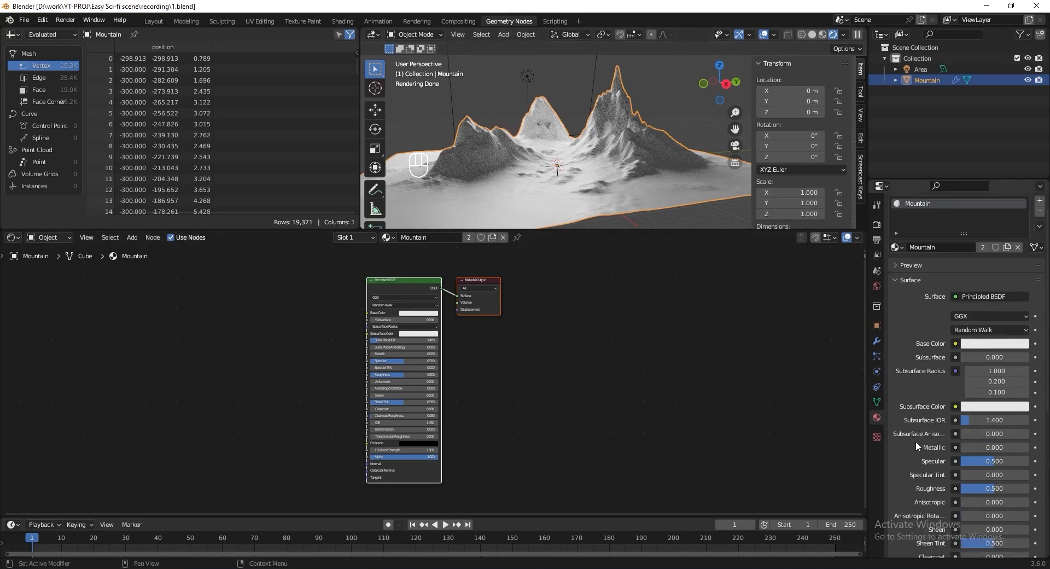
scroll(911, 501, down, 6)
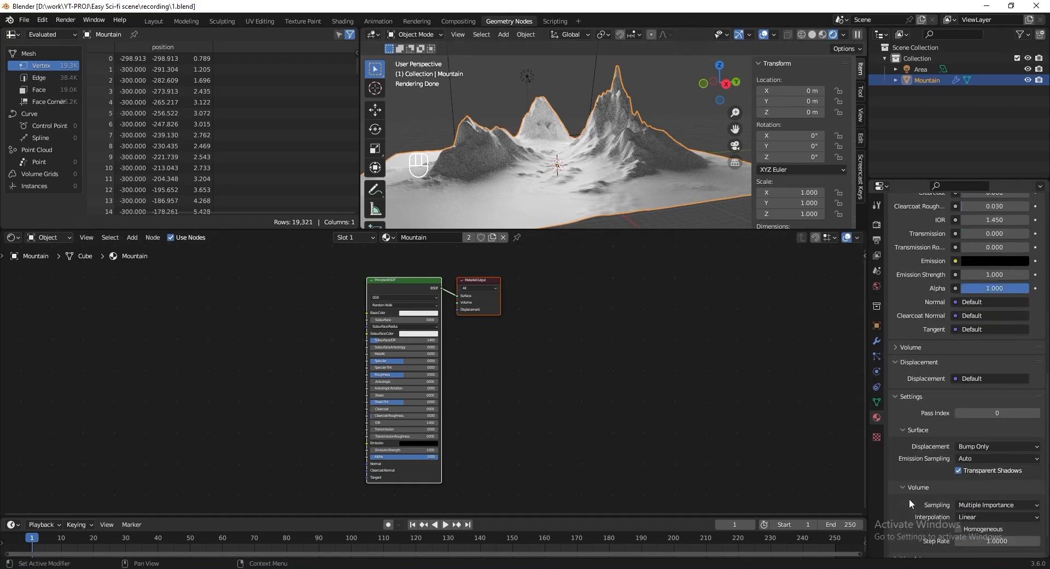
click(978, 408)
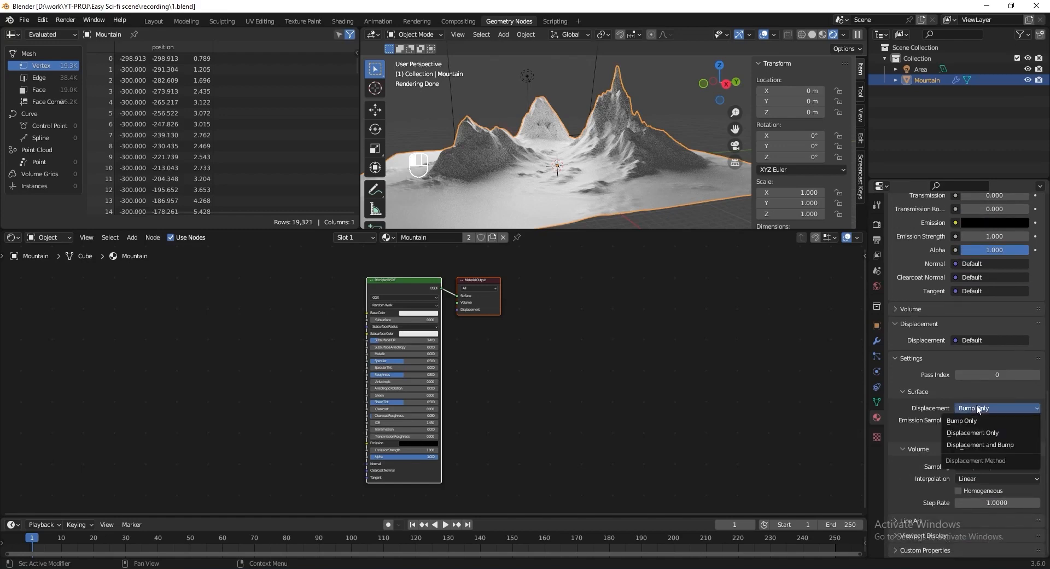
click(976, 443)
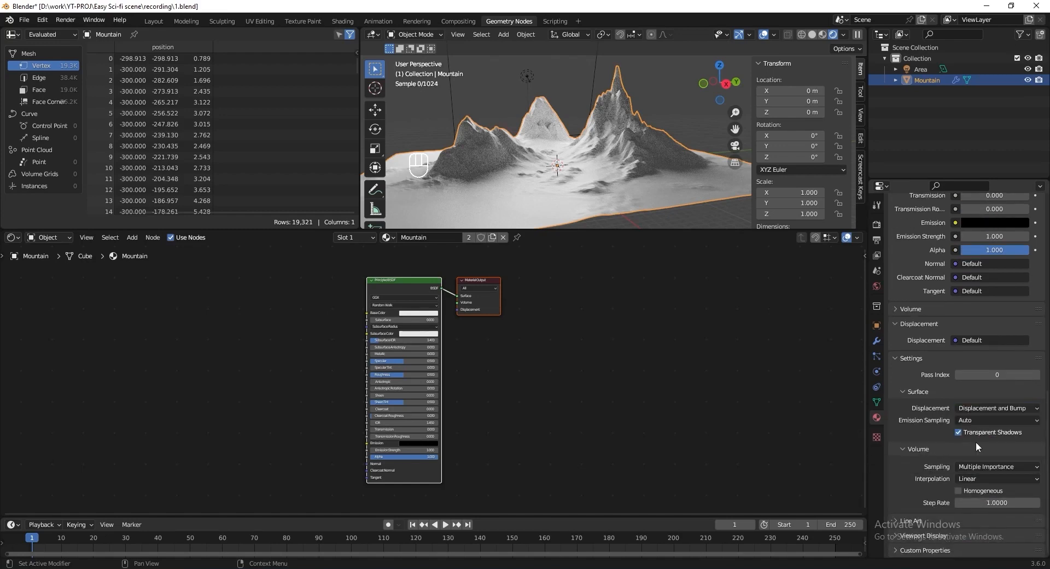
key(ctrl+s)
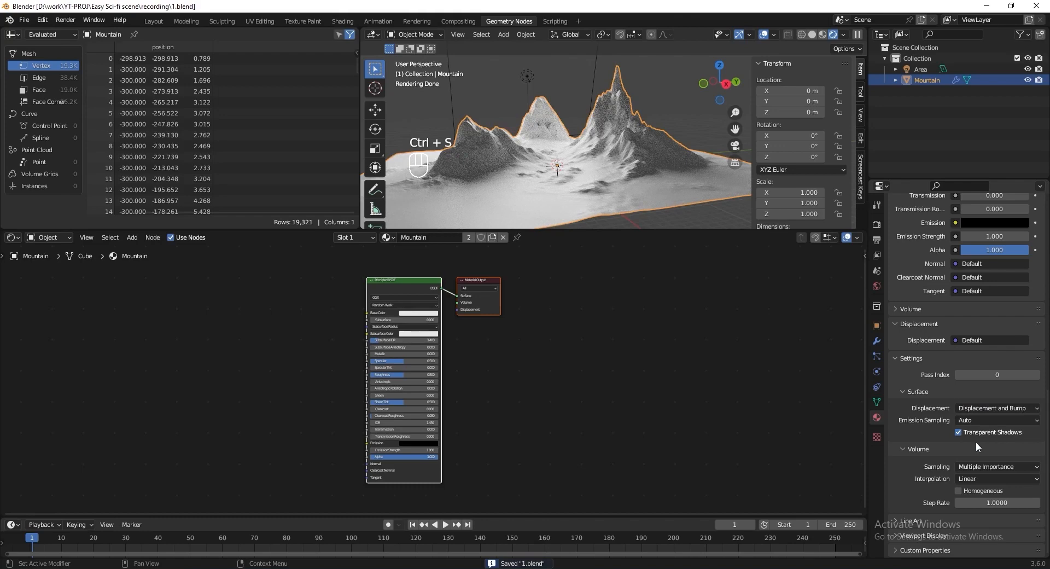
Add a Voronoi Texture node before Principled BSDF and preview its Distance output on the material surface.
scroll(349, 360, up, 4)
middle_drag(296, 321, 389, 428)
scroll(389, 429, up, 4)
key(shift+a)
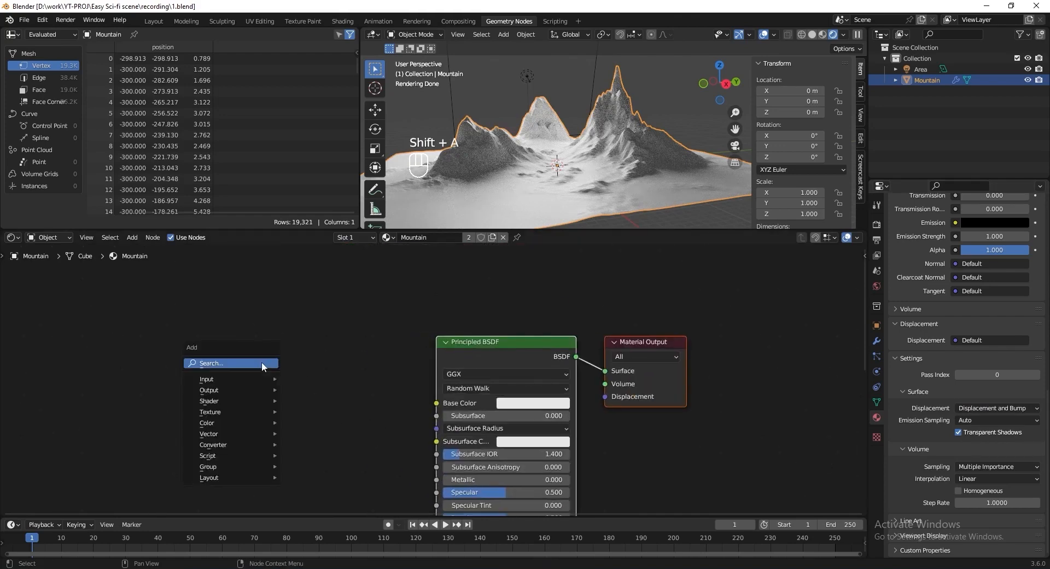
text(voronoi)
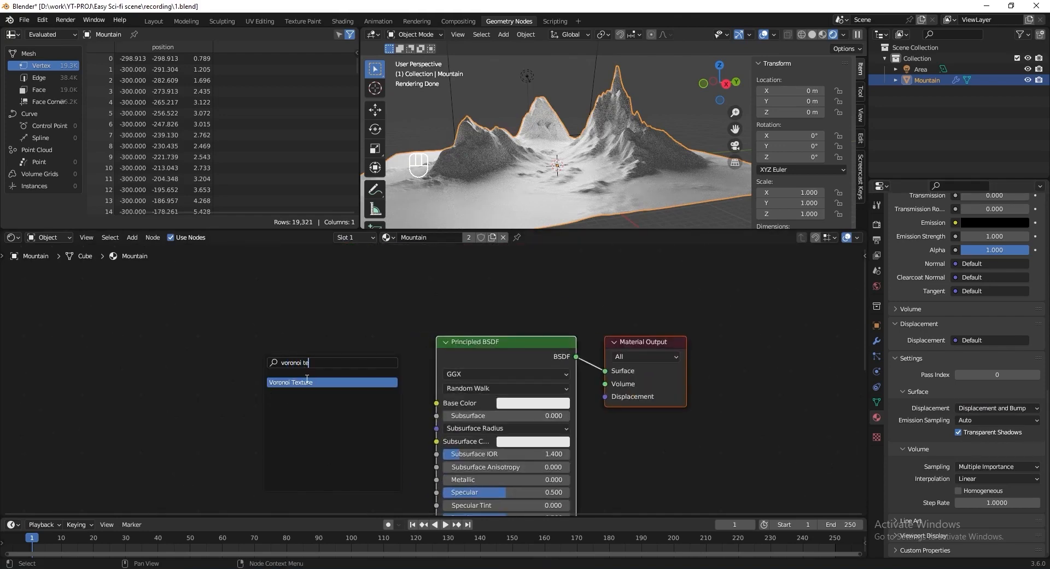
text( te)
click(307, 382)
click(271, 379)
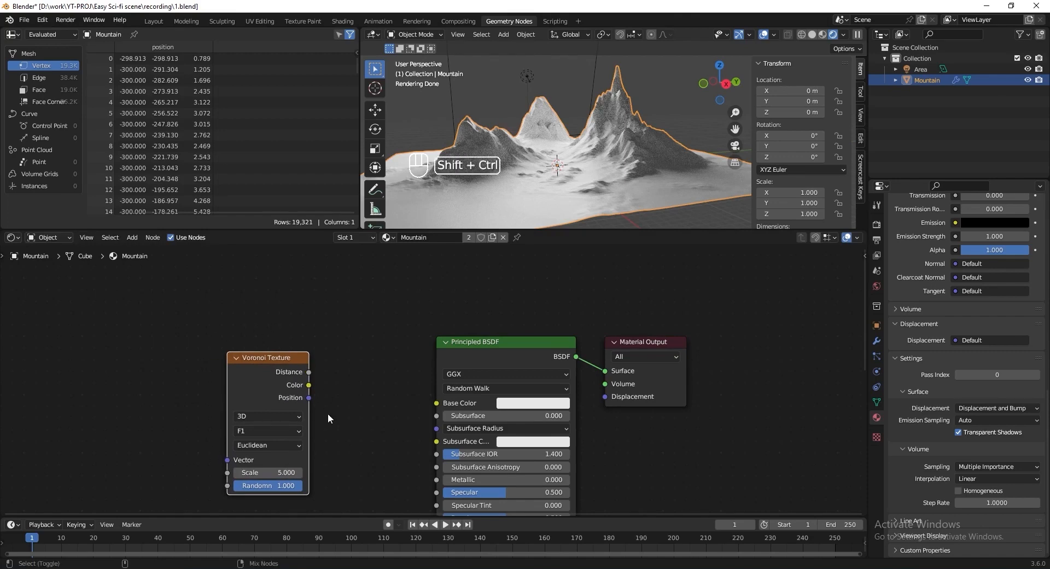
ctrl+shift+click(258, 376)
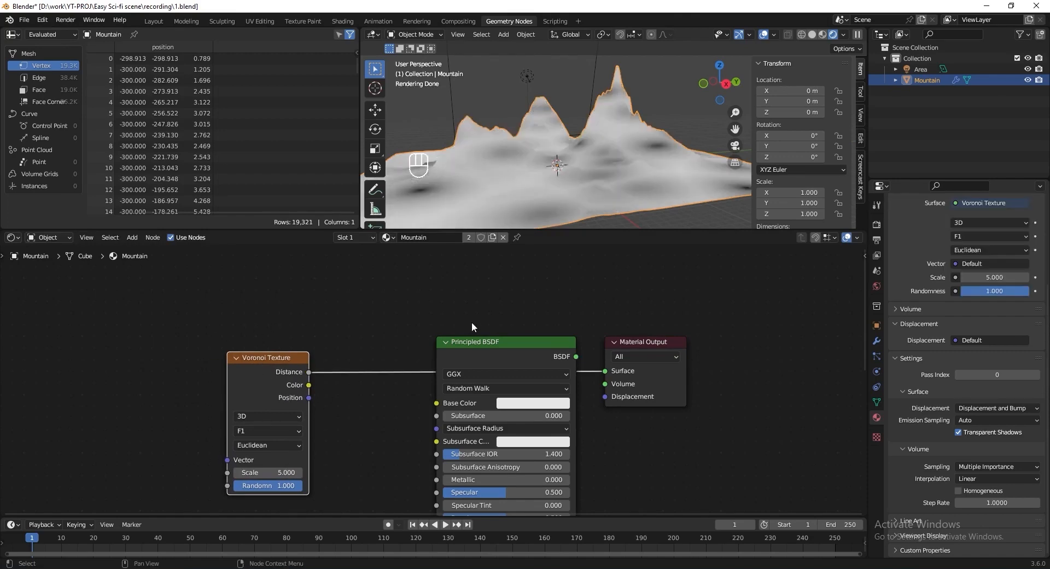
Move Principled BSDF below the preview link and set the Voronoi Texture to 4D, F2 and Manhattan.
drag(502, 344, 495, 419)
middle_drag(340, 459, 427, 424)
scroll(426, 425, up, 3)
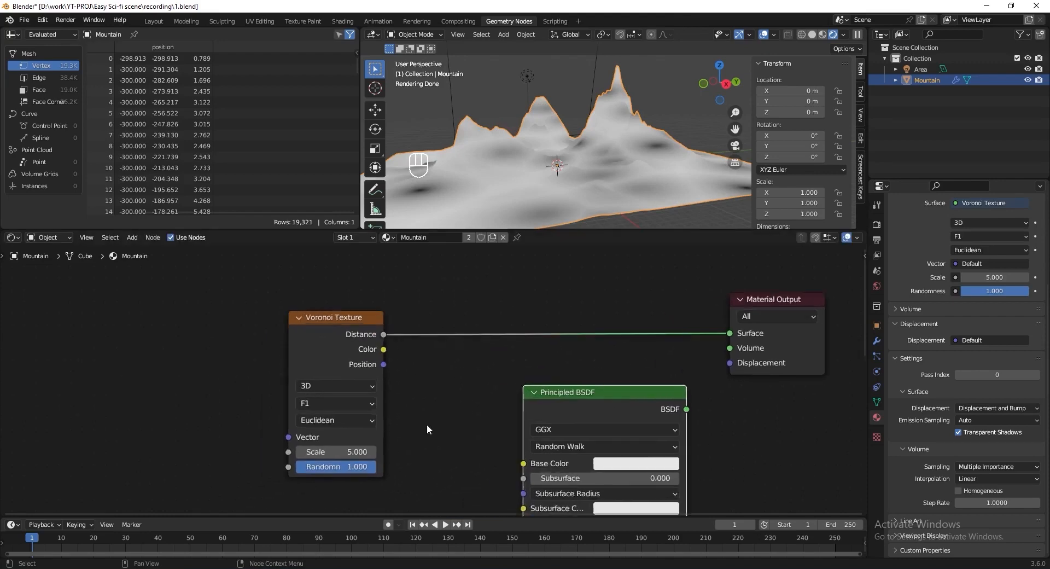
click(358, 389)
click(336, 451)
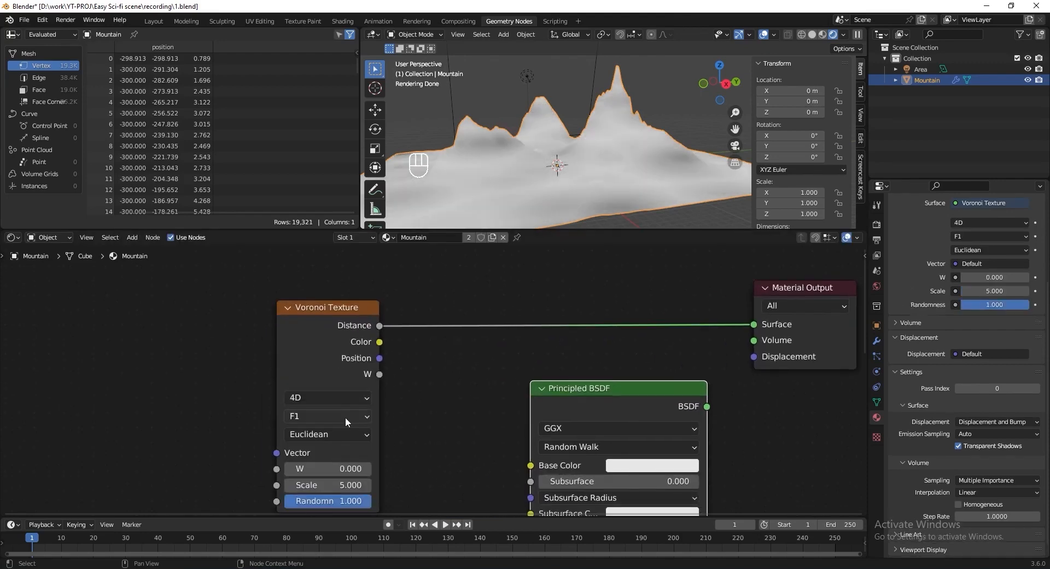
click(345, 417)
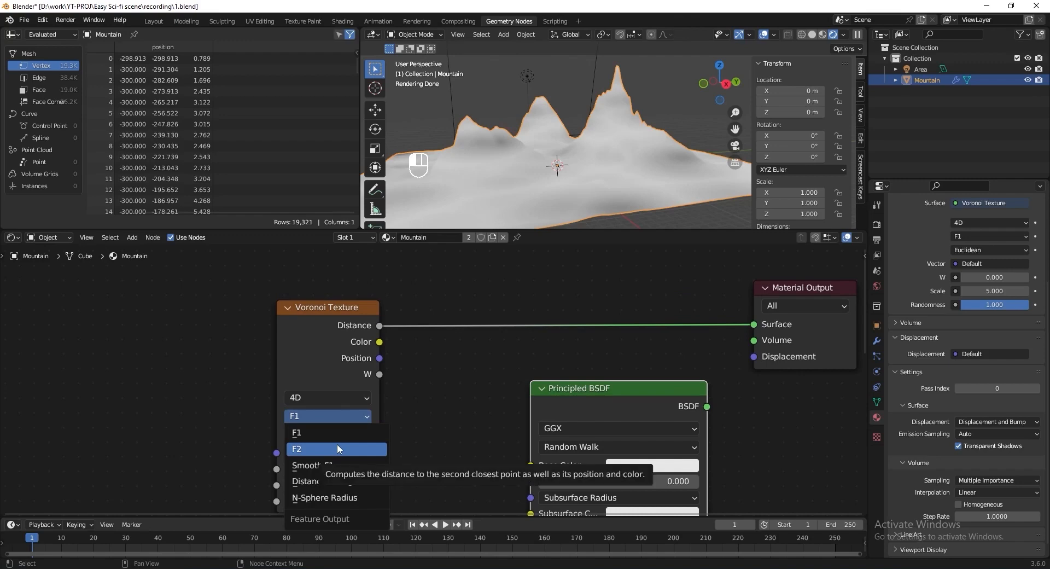
click(337, 447)
click(354, 430)
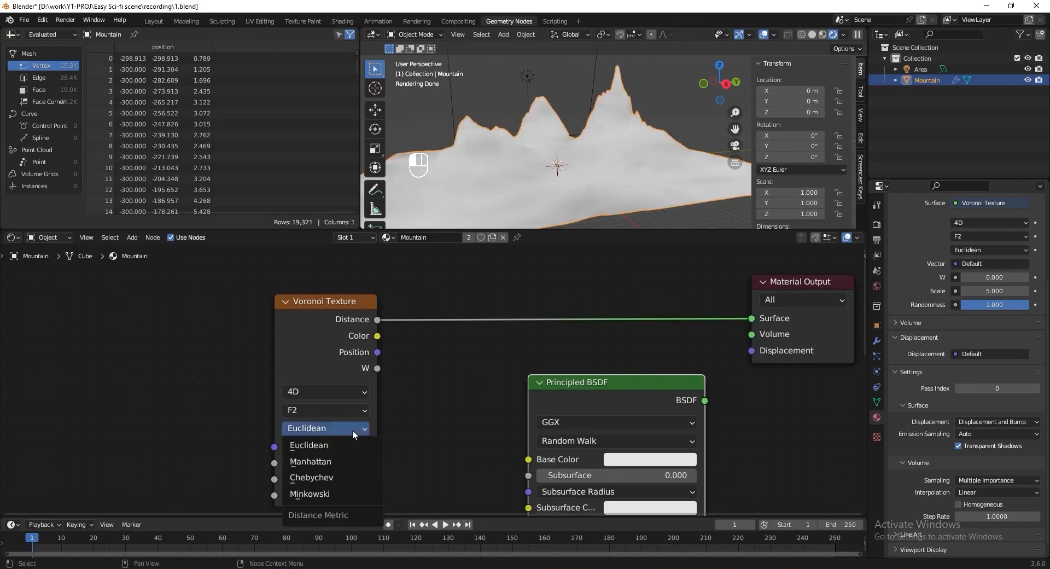
click(349, 459)
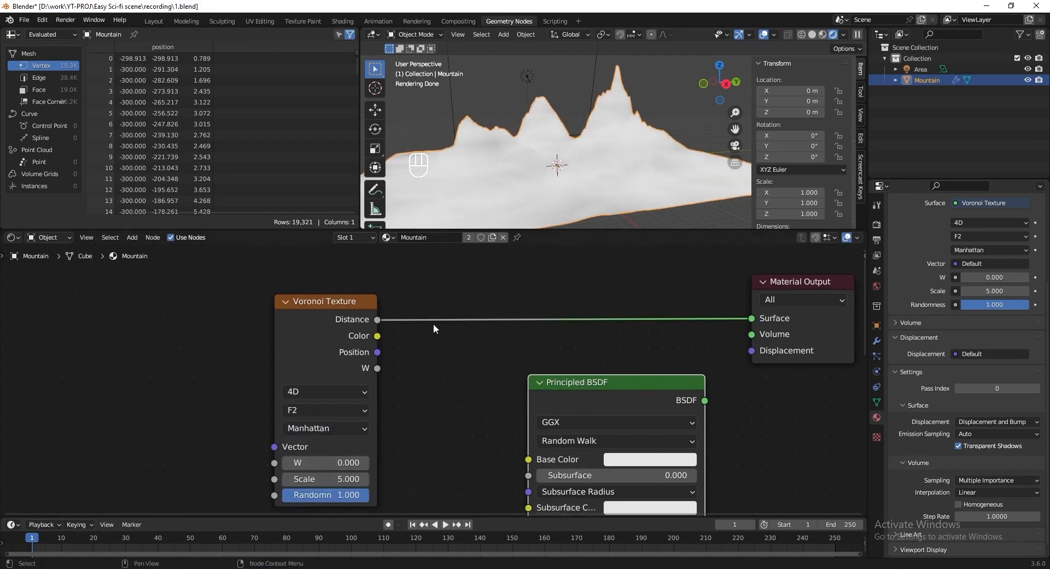
Feed the Voronoi Texture's Vector from a Texture Coordinate node's Object output, without a Mapping node in between.
middle_drag(226, 329, 264, 323)
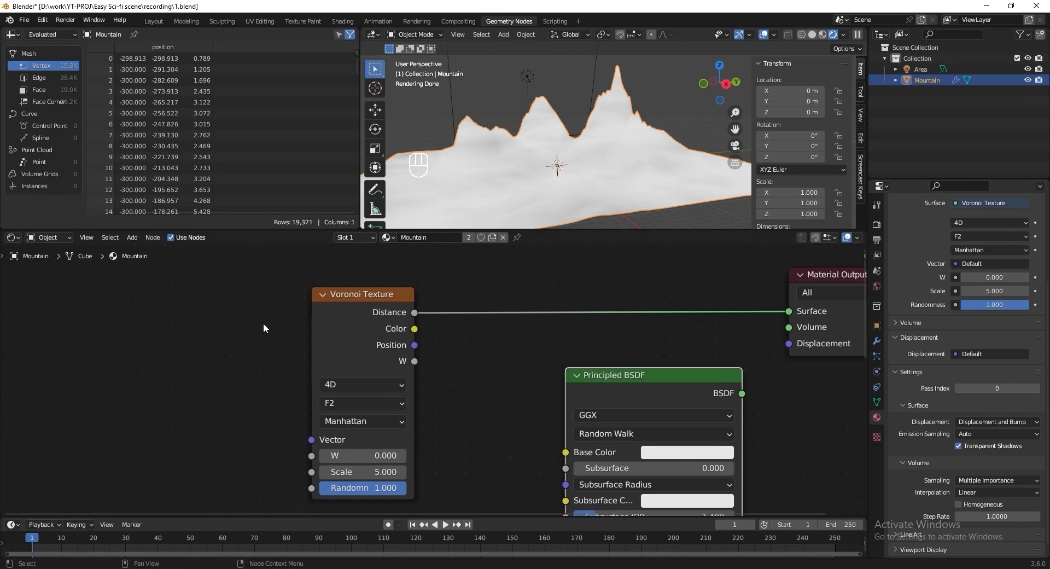
mouse_move(356, 314)
mouse_down()
mouse_move(362, 296)
mouse_move(342, 314)
mouse_move(351, 262)
mouse_move(369, 304)
mouse_up()
key(ctrl+t)
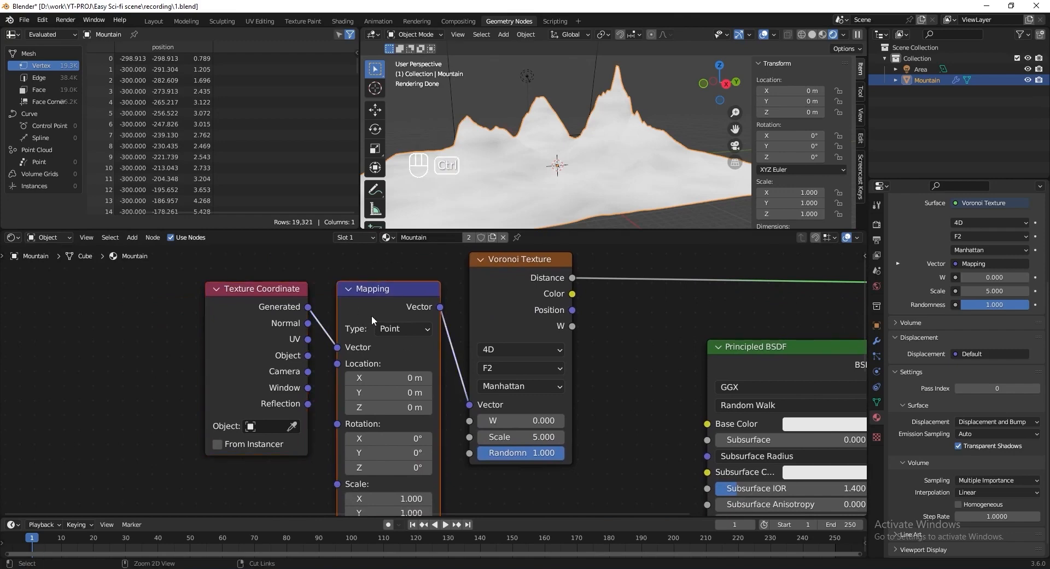
key(ctrl+x)
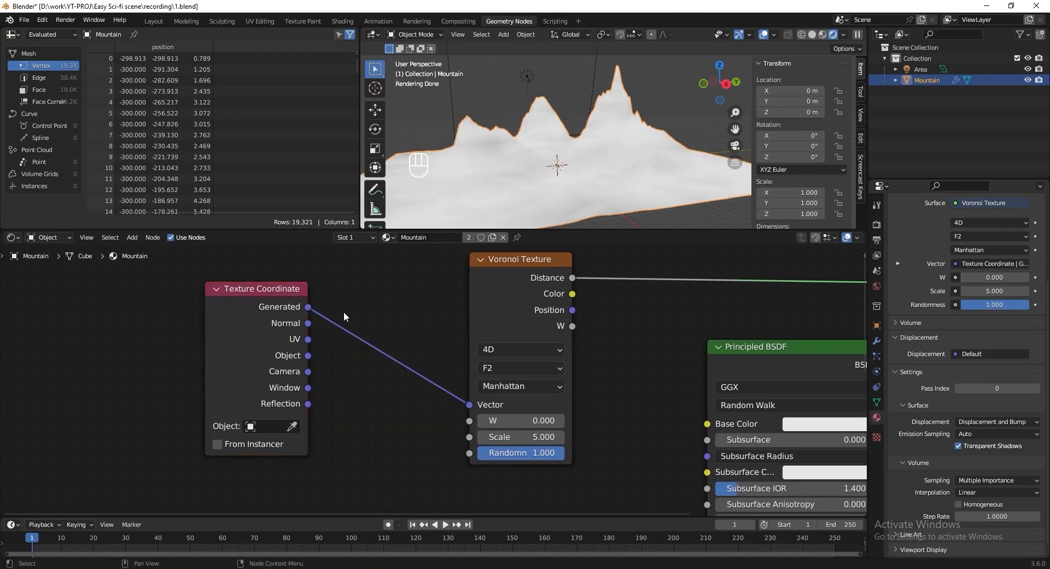
drag(306, 360, 467, 405)
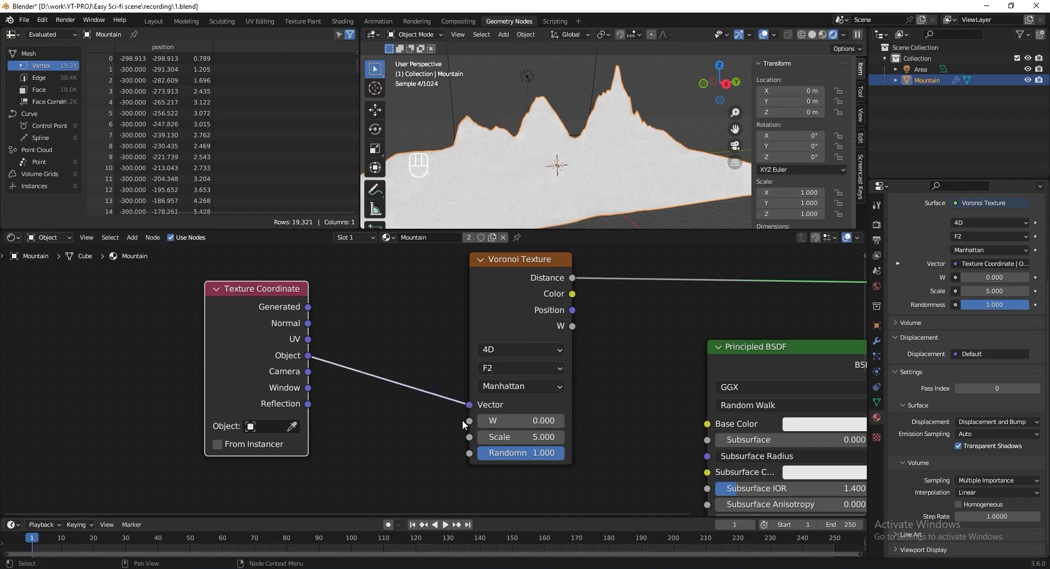
Set the Voronoi Texture's scale to 1, check the pattern up close on the terrain and save the file.
click(509, 436)
text(1)
key(Return)
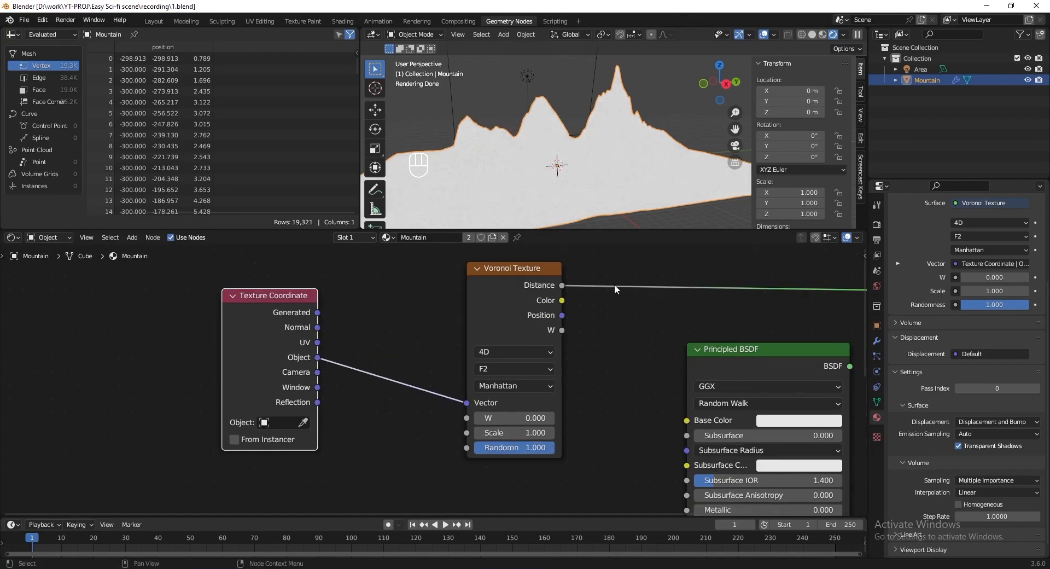
scroll(431, 384, down, 1)
scroll(596, 204, up, 6)
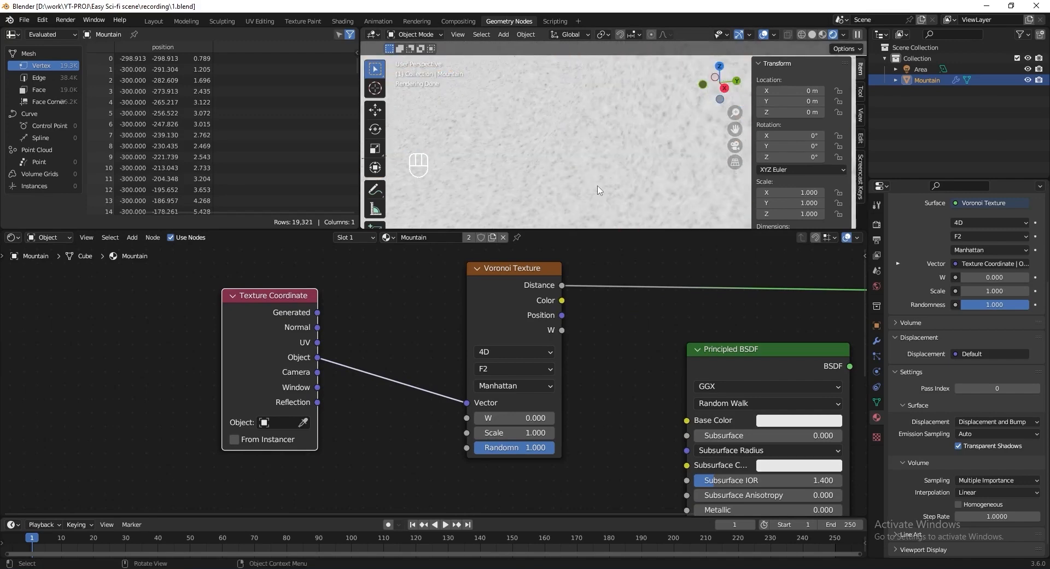
key(ctrl+s)
Add a Noise Texture fed by the Object coordinates above the Voronoi Texture and preview its Fac output on the surface.
scroll(410, 338, down, 2)
middle_drag(385, 331, 410, 399)
drag(351, 396, 301, 389)
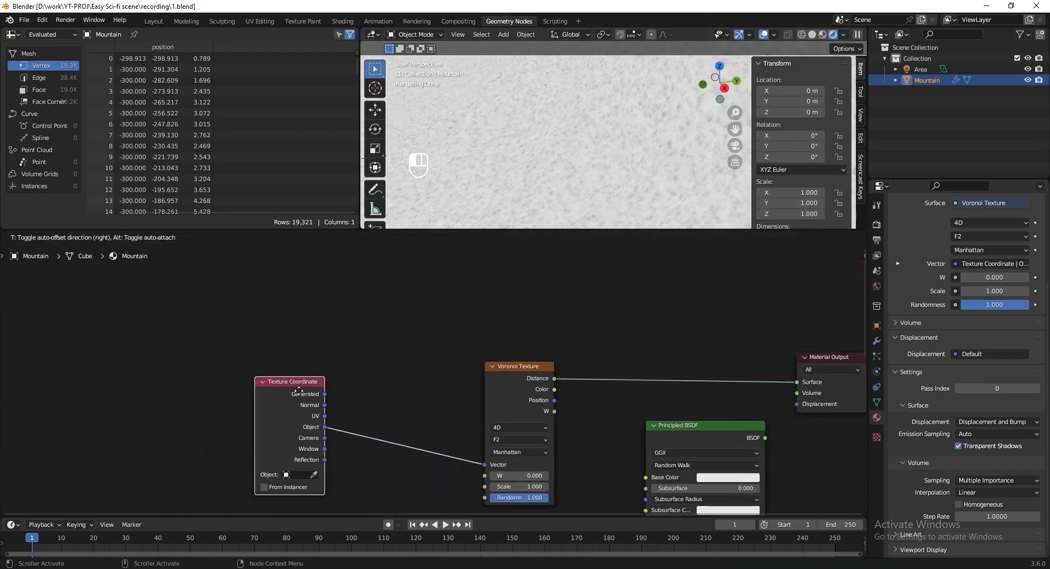
drag(326, 427, 452, 335)
text(n)
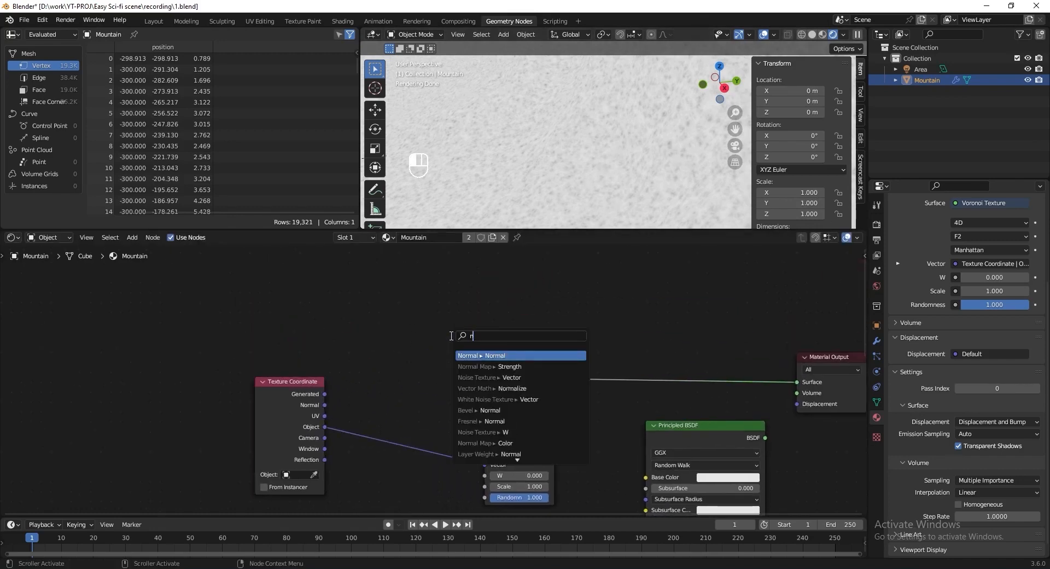
text(oise)
key(Return)
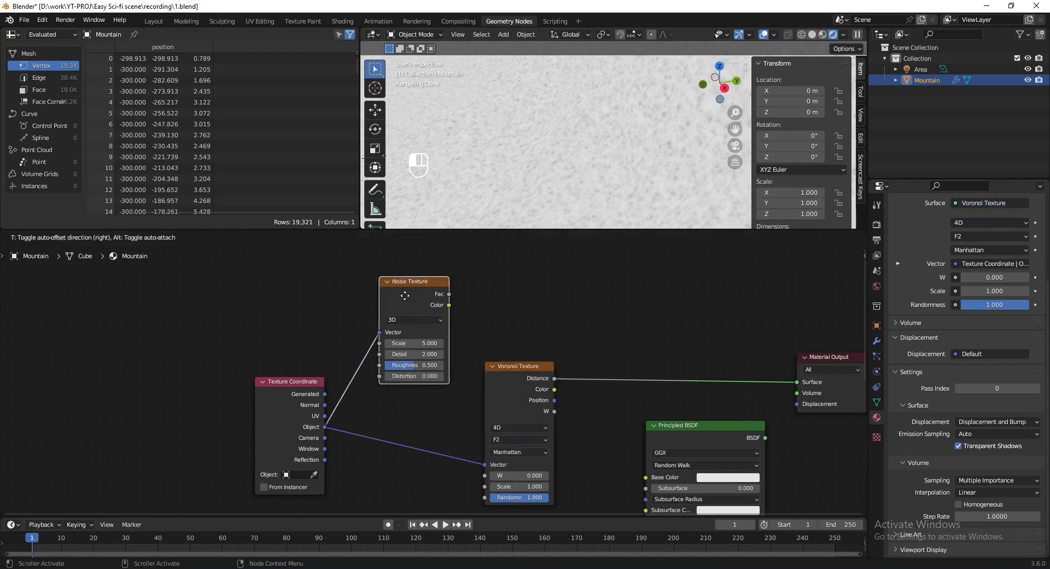
click(472, 445)
ctrl+shift+click(428, 310)
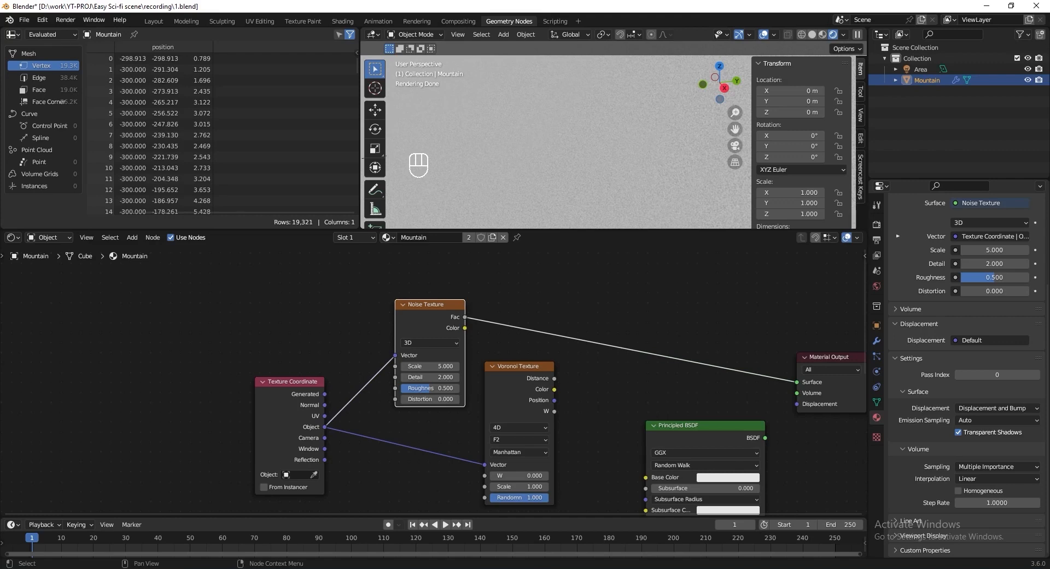
Set the Noise Texture's scale to 4 and its detail to 15.
scroll(452, 411, up, 2)
double_click(431, 357)
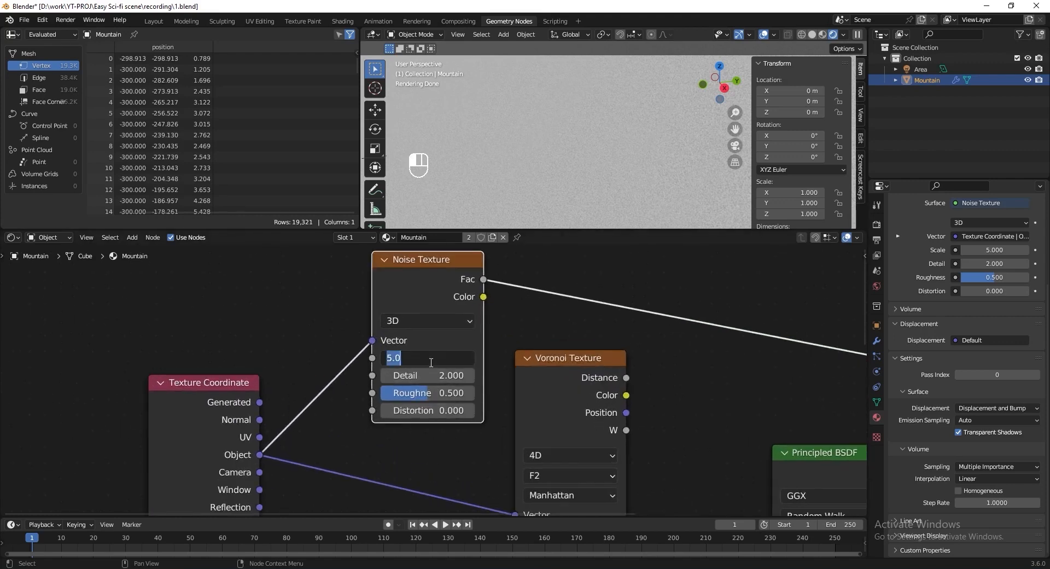
text(4)
key(Tab)
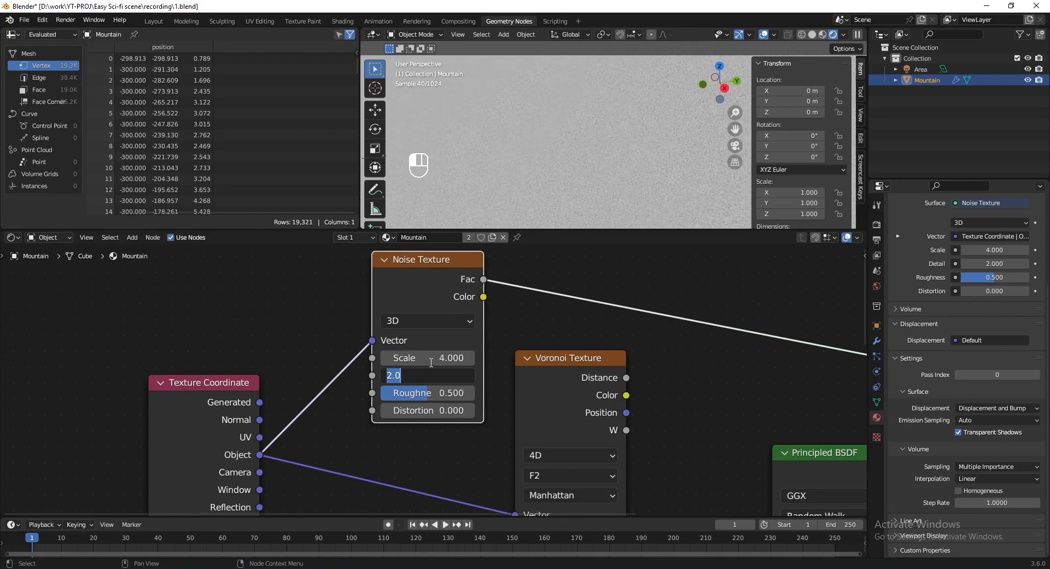
text(15)
key(Return)
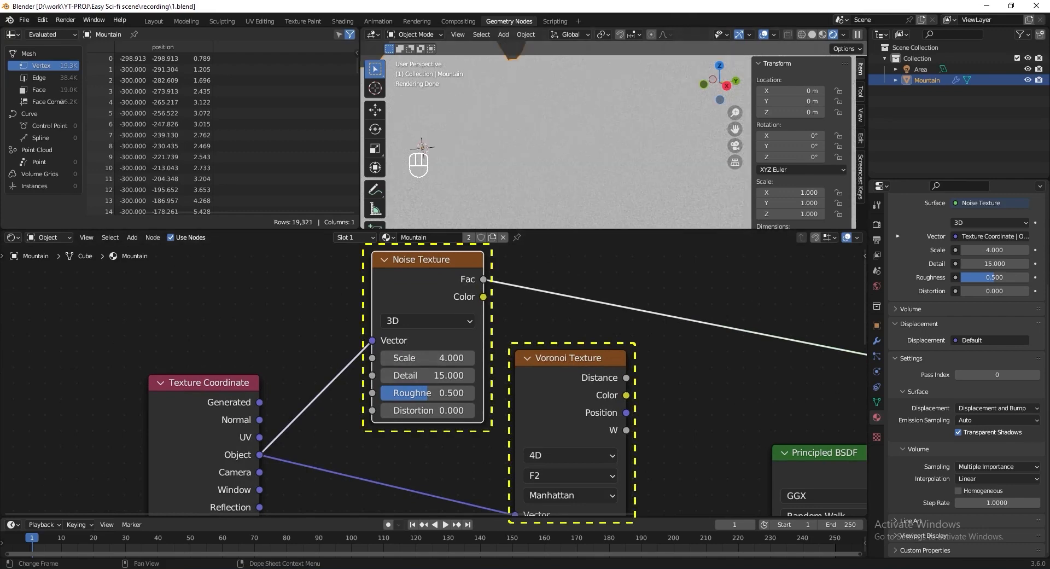
Insert a Mix color node on the link between the Texture Coordinate's Object output and the Voronoi Texture's Vector.
middle_drag(427, 465, 405, 402)
key(shift+a)
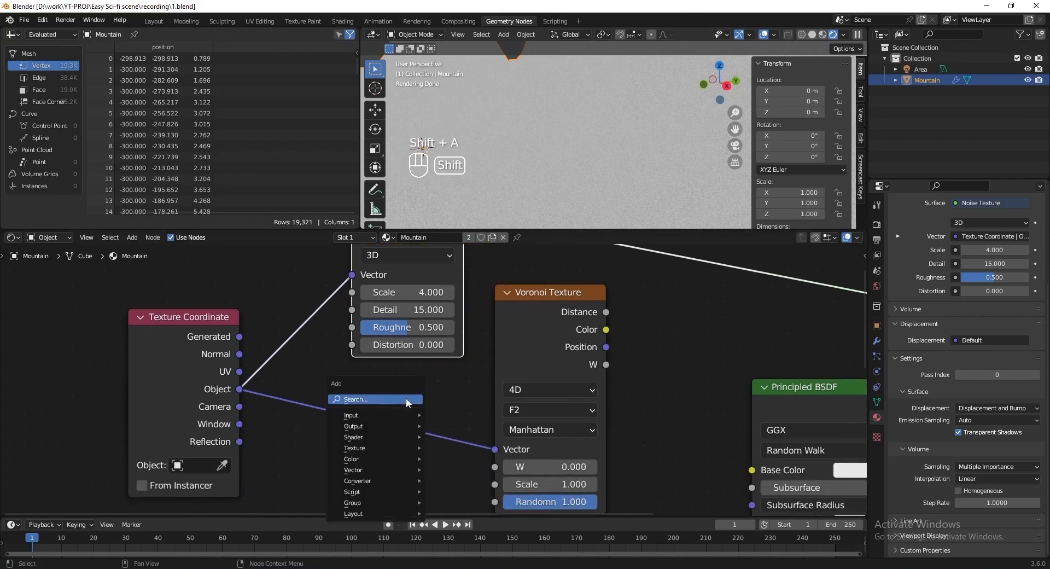
click(407, 400)
text(mix)
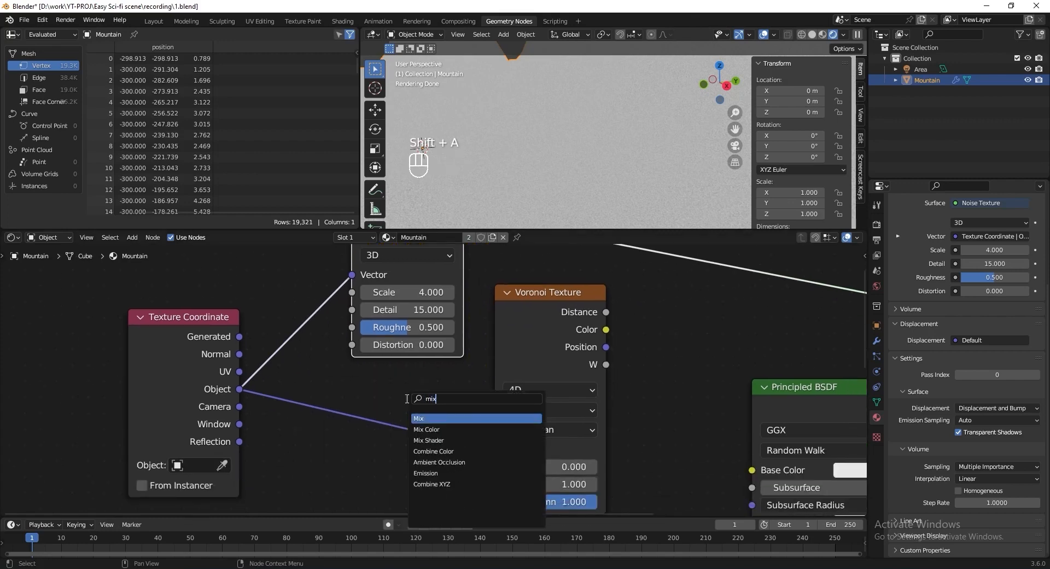
click(419, 418)
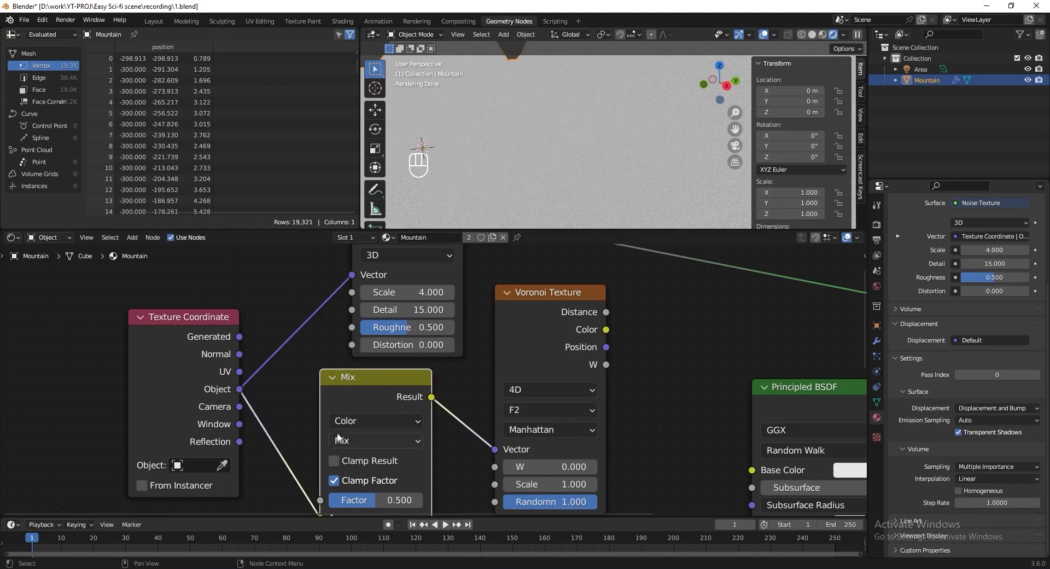
click(341, 440)
scroll(341, 441, down, 2)
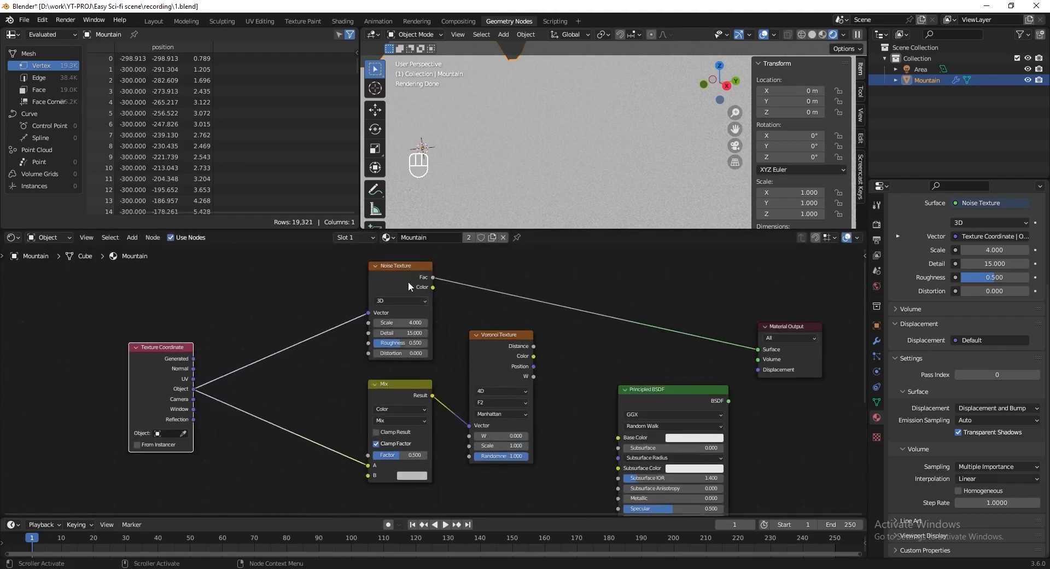
Feed the Noise Texture's Color into the Mix node's B input and preview the Voronoi Texture on the surface, saving the file.
drag(394, 266, 367, 478)
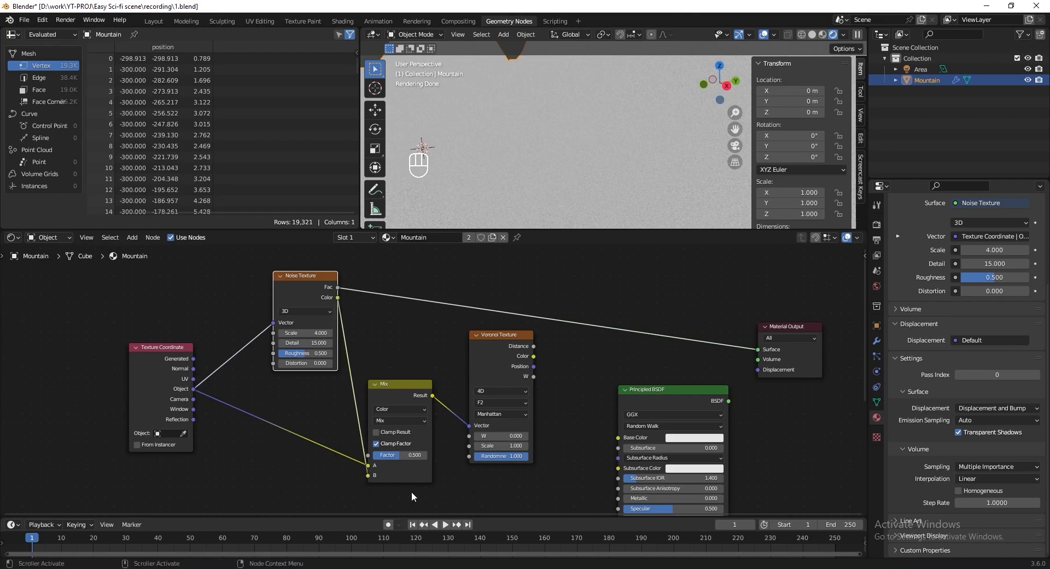
ctrl+shift+click(501, 341)
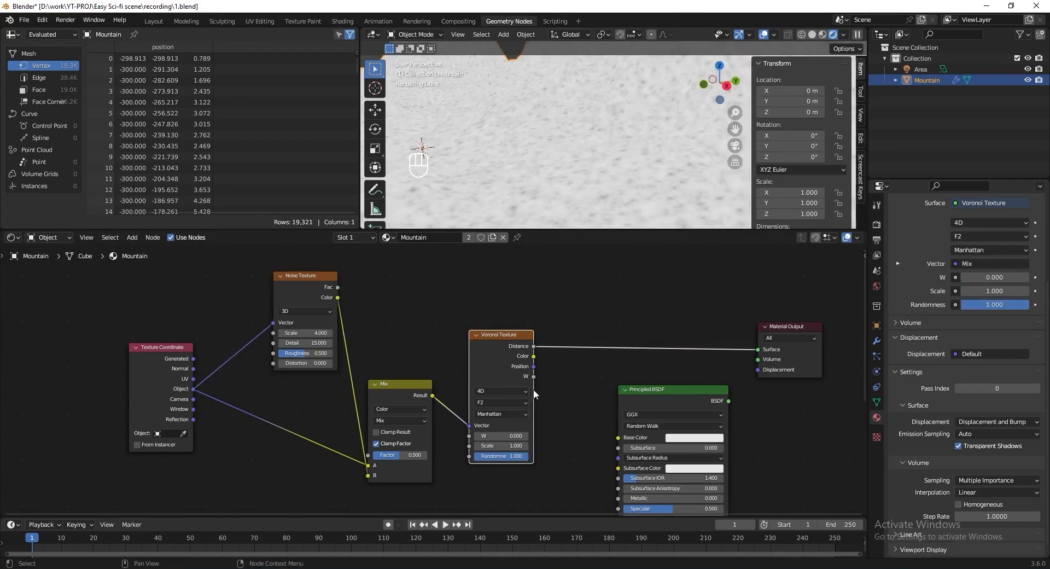
key(ctrl+s)
Set the Mix node's blend mode to Linear Light with a factor of 0.1 and save the file.
scroll(563, 146, up, 5)
scroll(432, 460, up, 3)
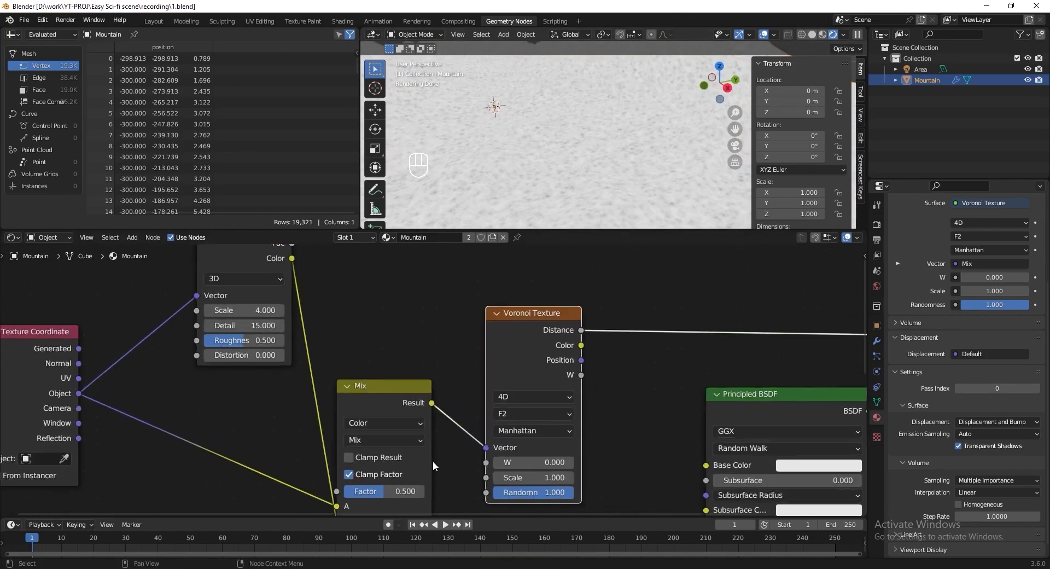
click(452, 357)
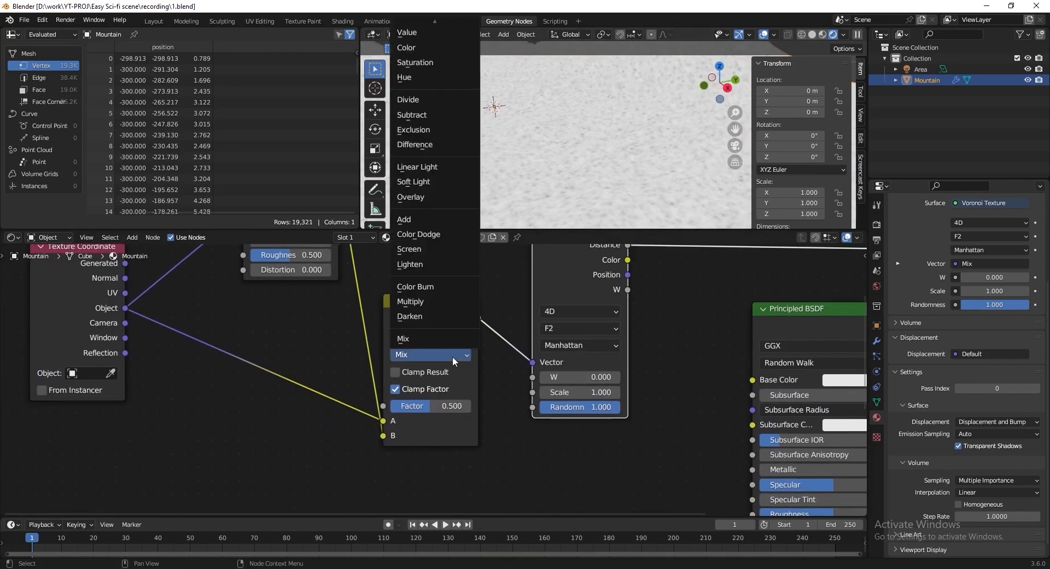
click(419, 169)
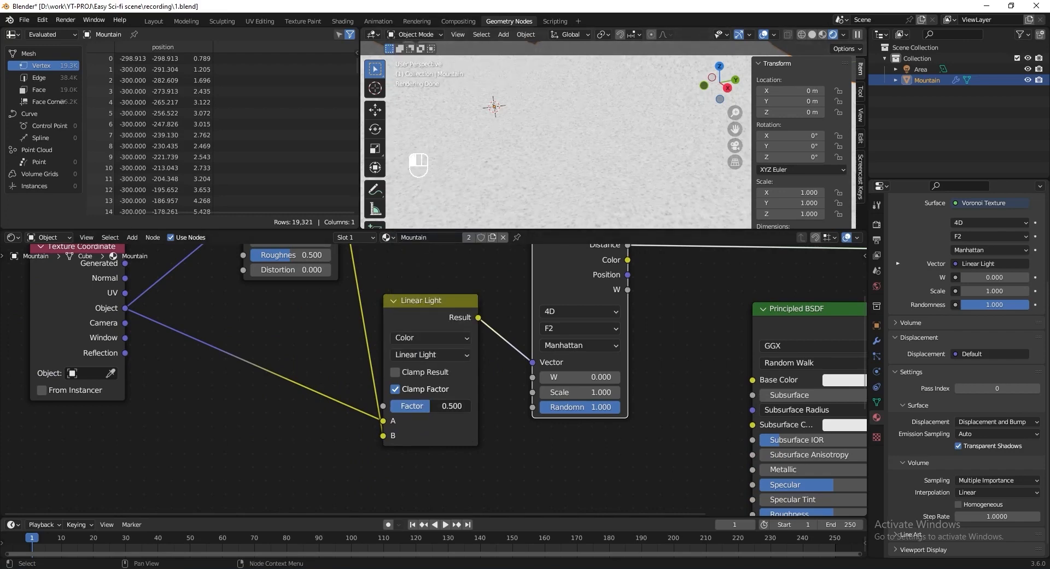
click(427, 406)
key(BackSpace)
text(.1)
key(Return)
key(ctrl+s)
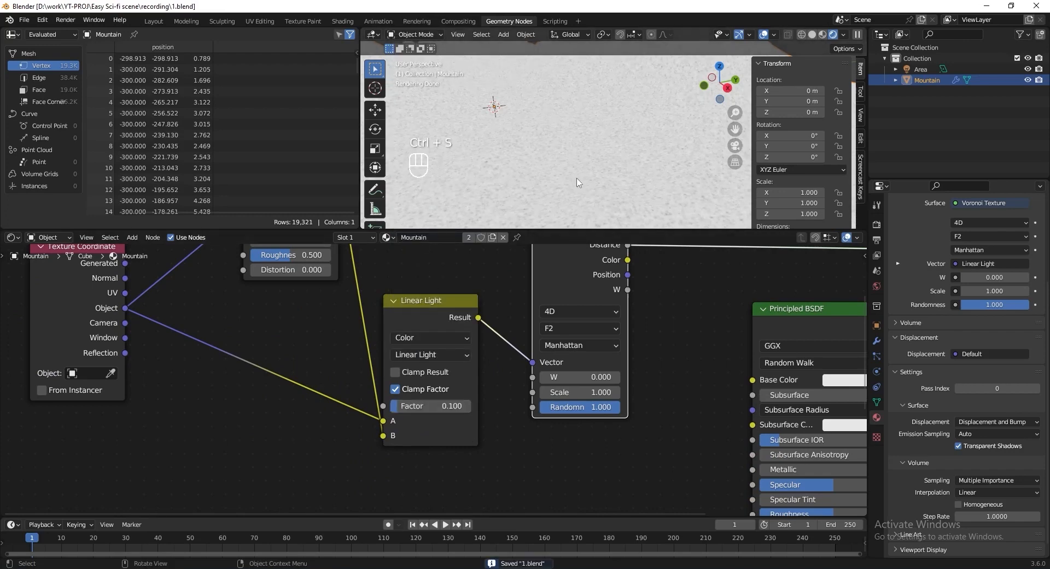
middle_drag(597, 168, 591, 168)
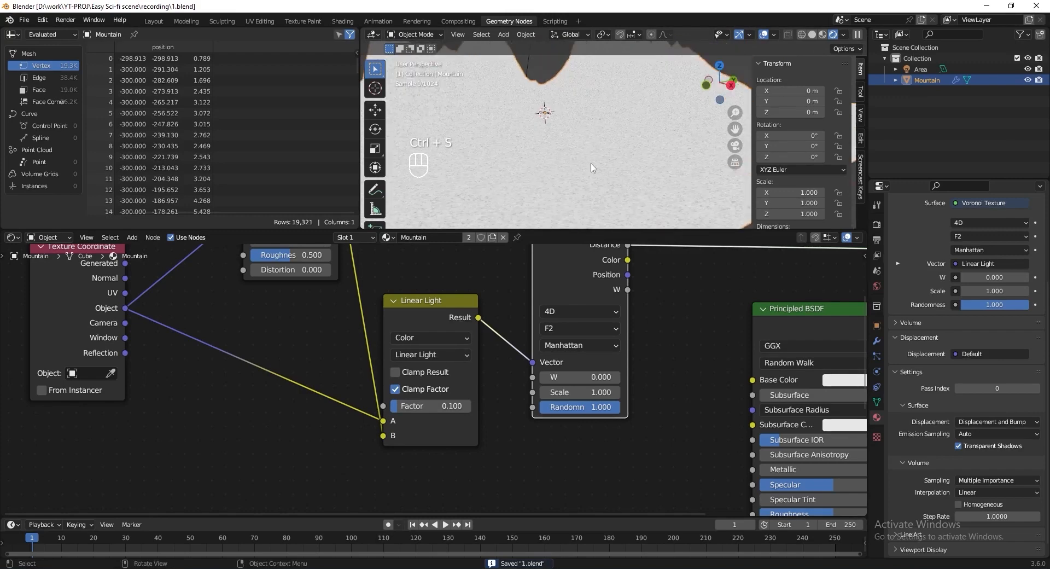
Move Principled BSDF aside and insert a Mix color node between the Voronoi Texture's Distance output and the Material Output's Surface.
scroll(458, 388, down, 4)
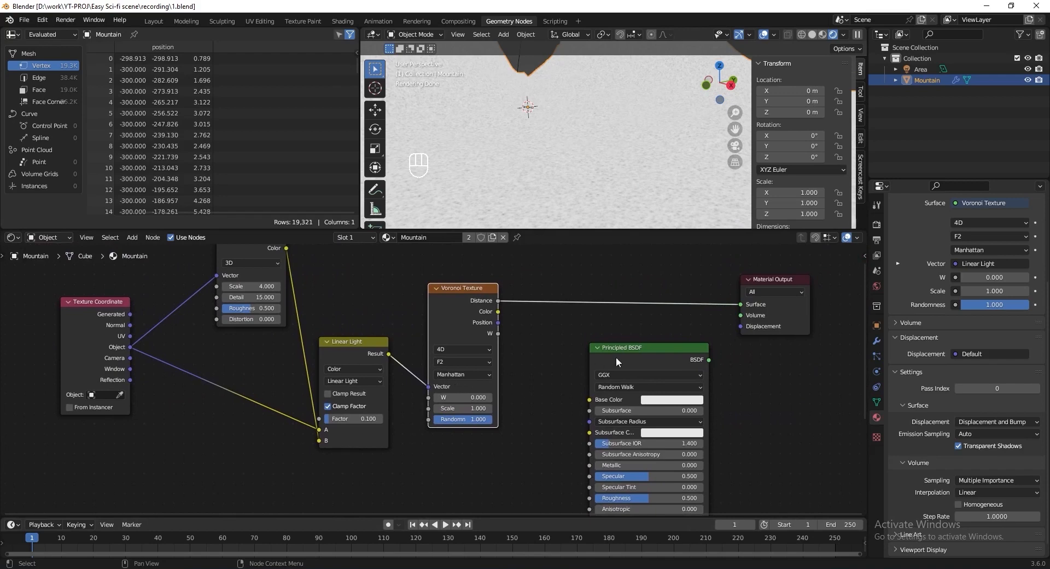
drag(617, 362, 804, 395)
scroll(493, 347, up, 2)
scroll(547, 349, up, 1)
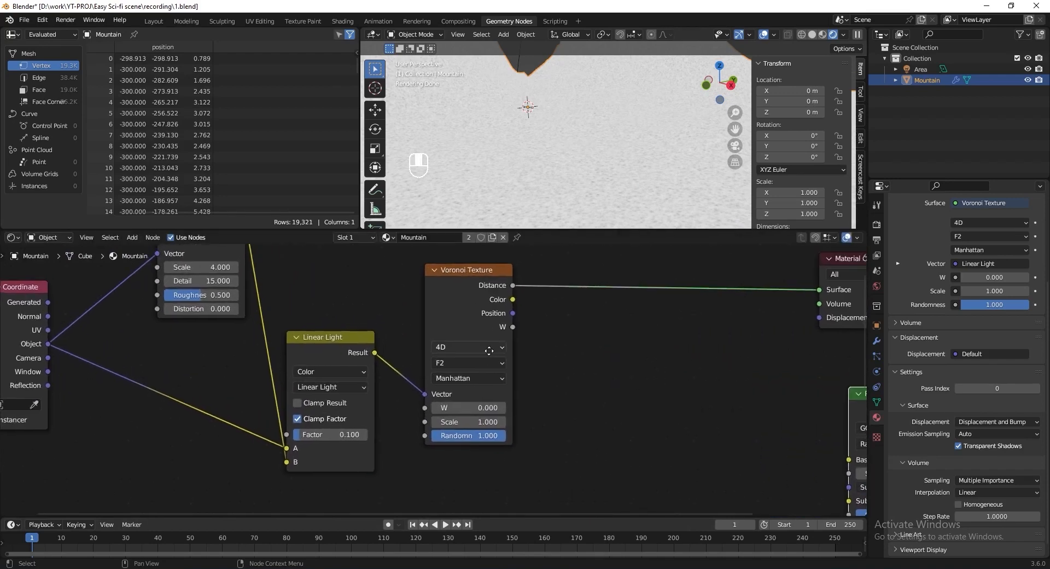
key(x)
key(shift+a)
text(mix)
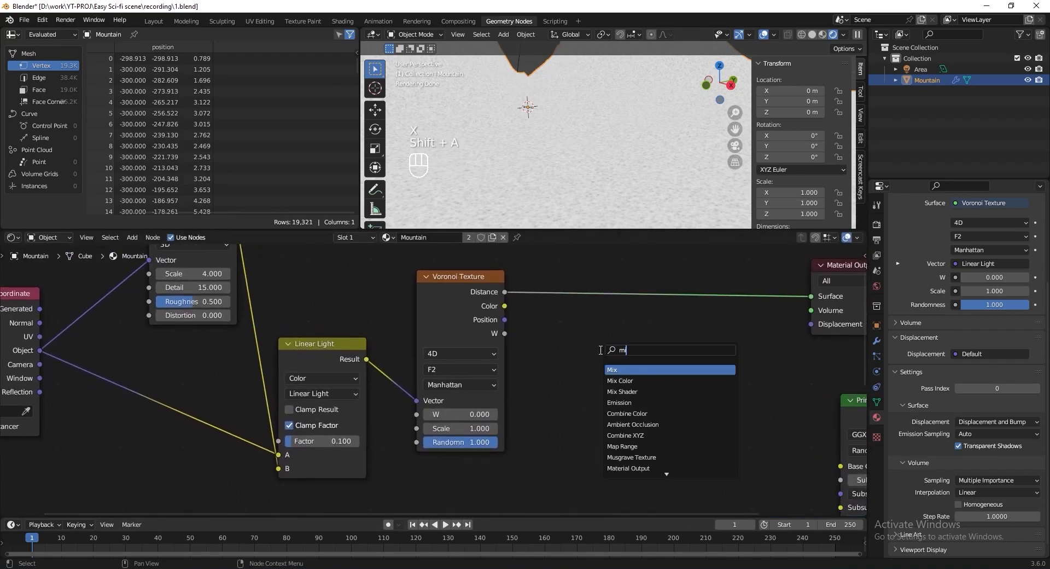
click(629, 371)
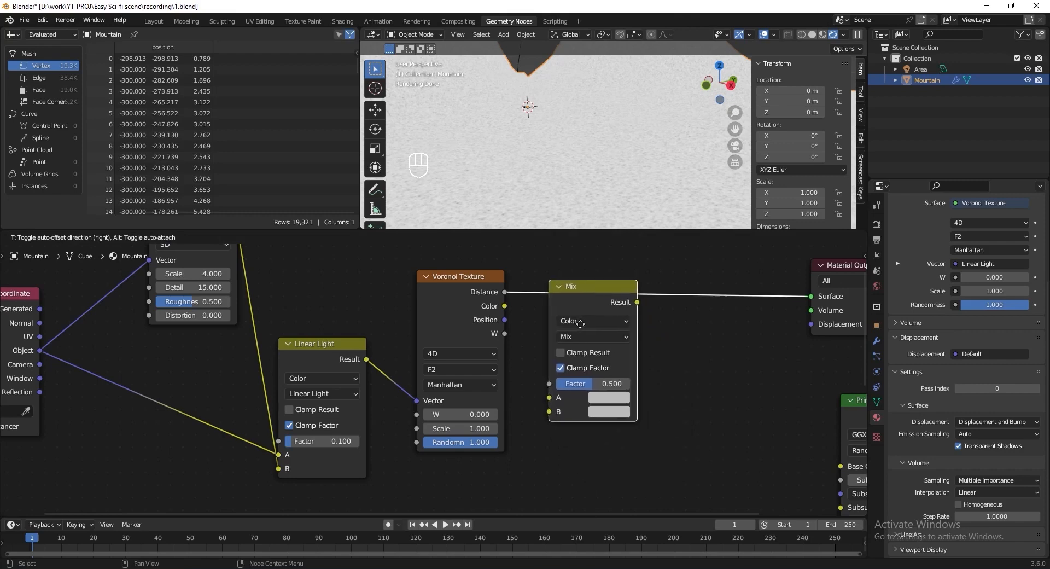
click(587, 313)
scroll(574, 421, down, 2)
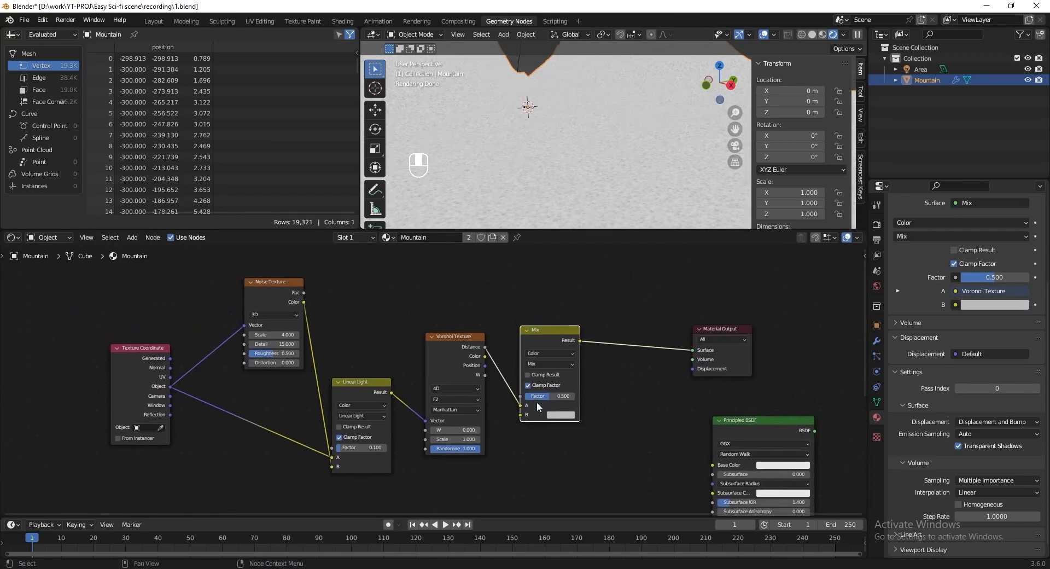
Feed the Noise Texture's Fac output into the new Mix node's B input and set its factor to 0.3.
drag(302, 300, 520, 415)
scroll(527, 415, up, 4)
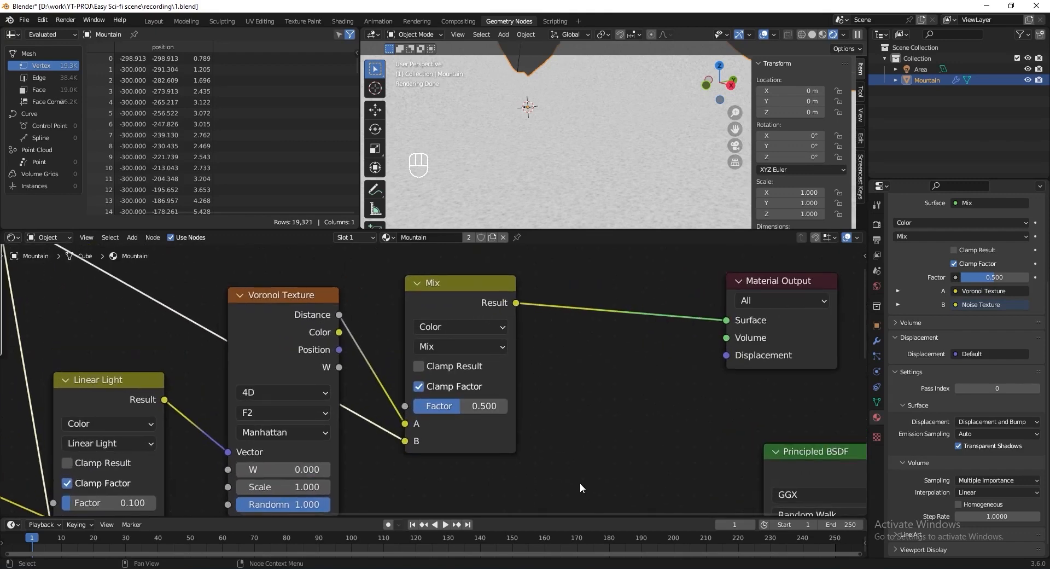
click(469, 409)
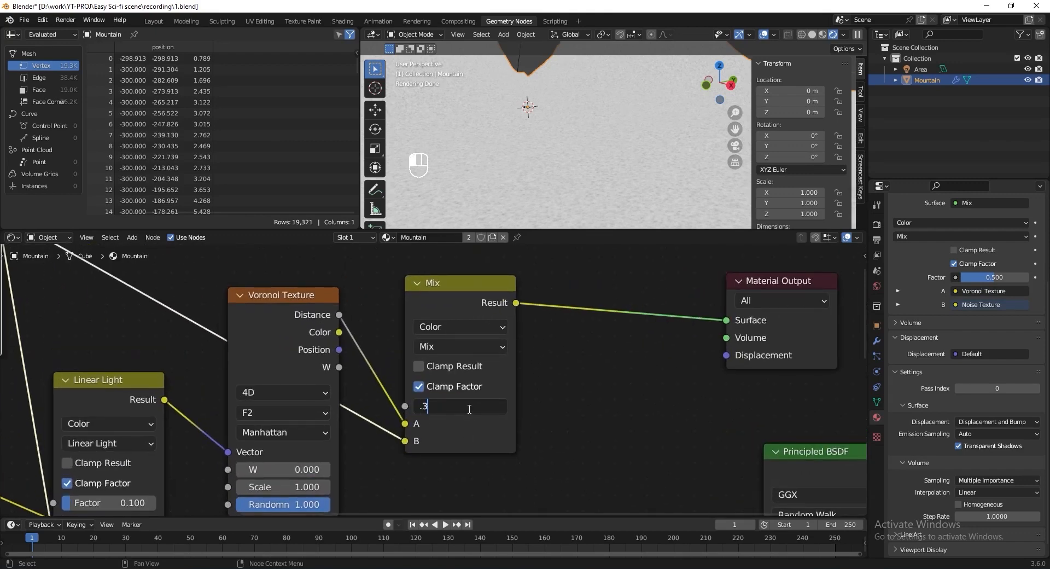
key(Return)
scroll(659, 316, down, 2)
Place Principled BSDF before the Material Output, feeding the Mix result into its Base Color and its BSDF output into Surface.
drag(832, 450, 582, 367)
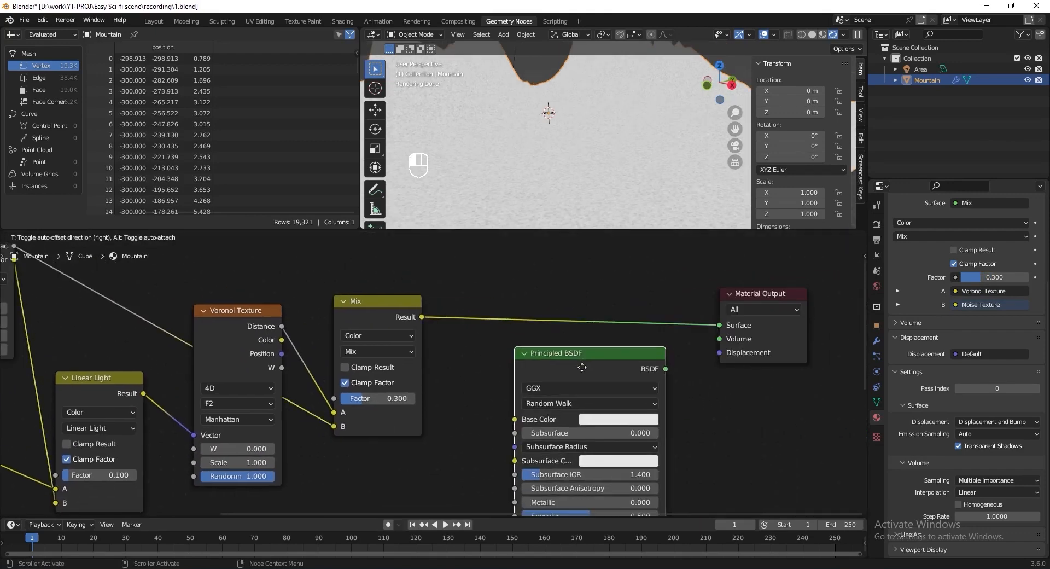
drag(422, 317, 512, 420)
drag(609, 373, 720, 325)
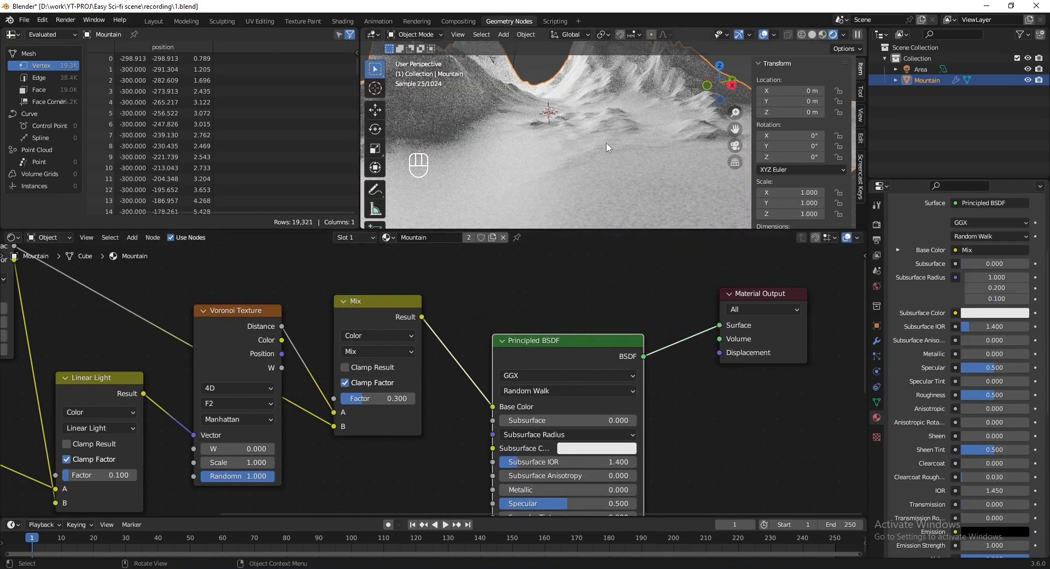
scroll(727, 392, down, 2)
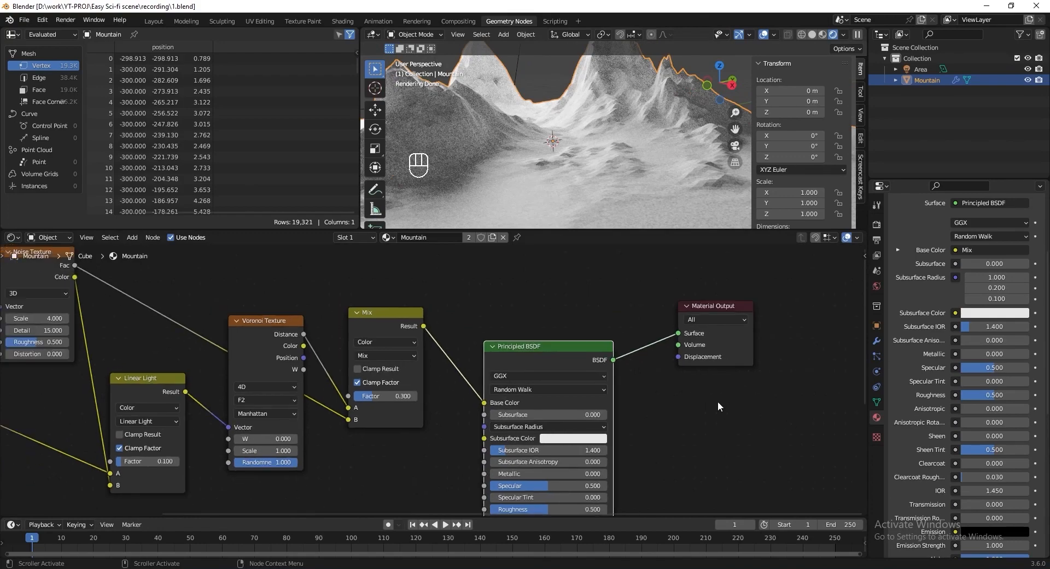
Connect the Mix result to Principled BSDF's Roughness, cut its link to Base Color and save the file.
drag(443, 277, 504, 459)
drag(563, 297, 579, 261)
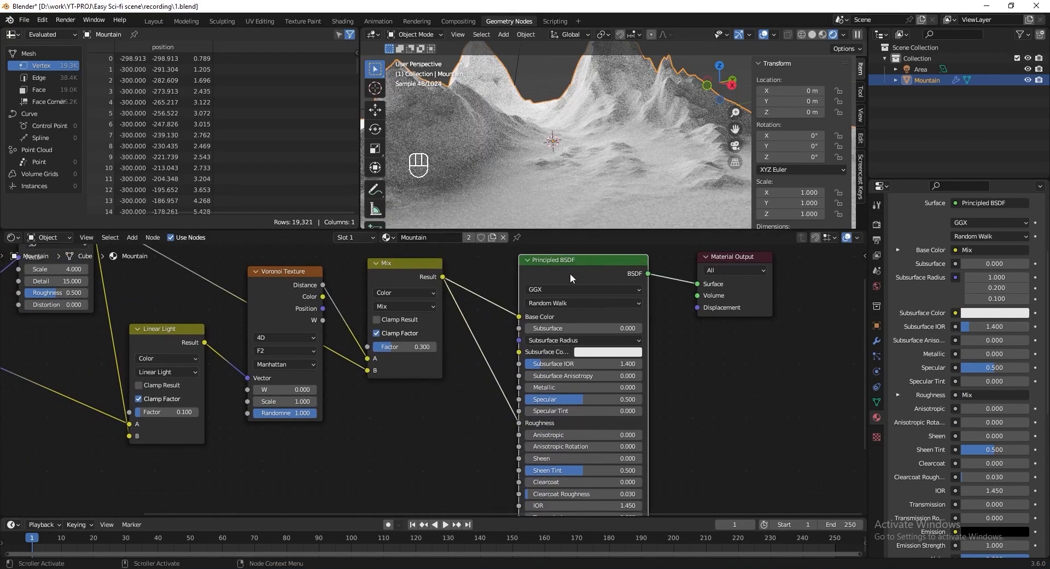
ctrl+right_drag(499, 309, 510, 278)
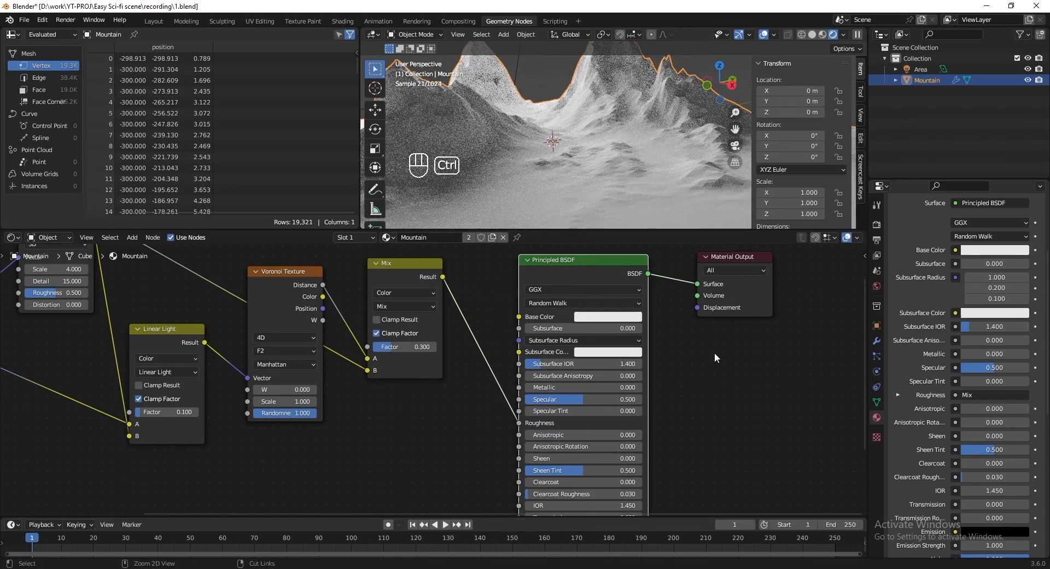
key(ctrl+s)
shift+middle_drag(651, 216, 647, 180)
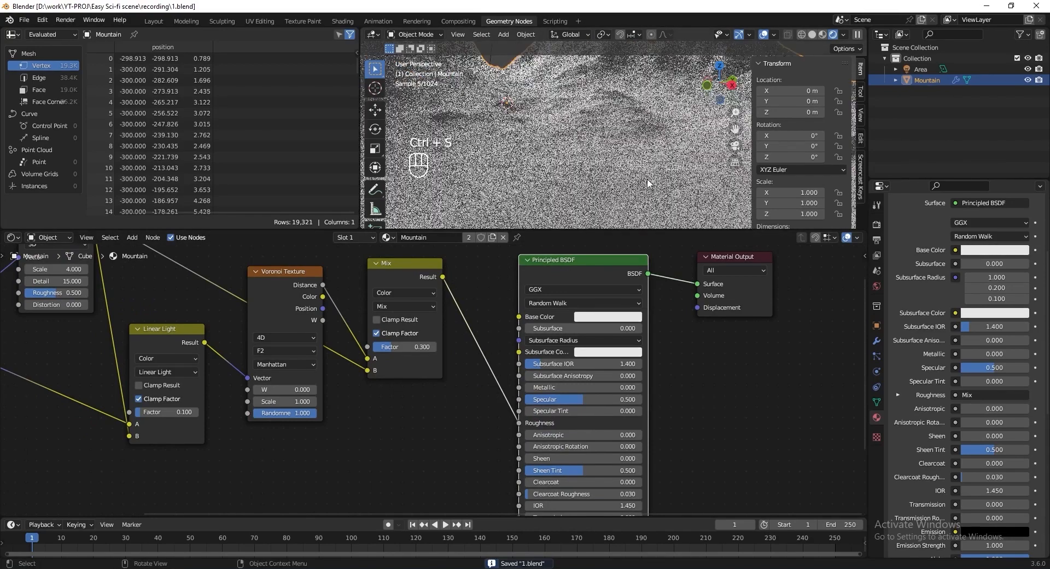
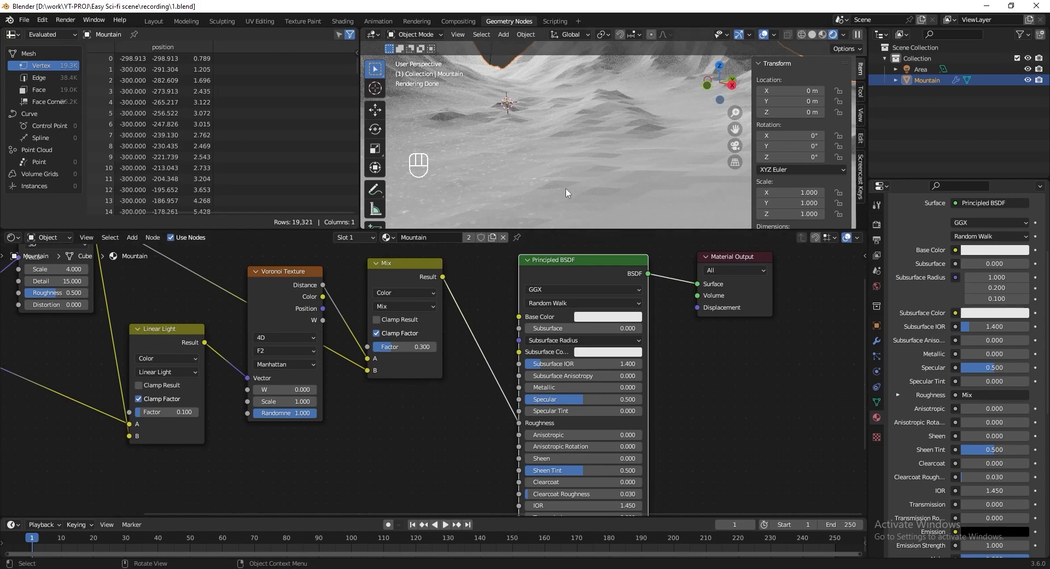
Insert a Color Ramp on the link between the Mix result and Principled BSDF's Roughness.
key(shift+a)
text(color)
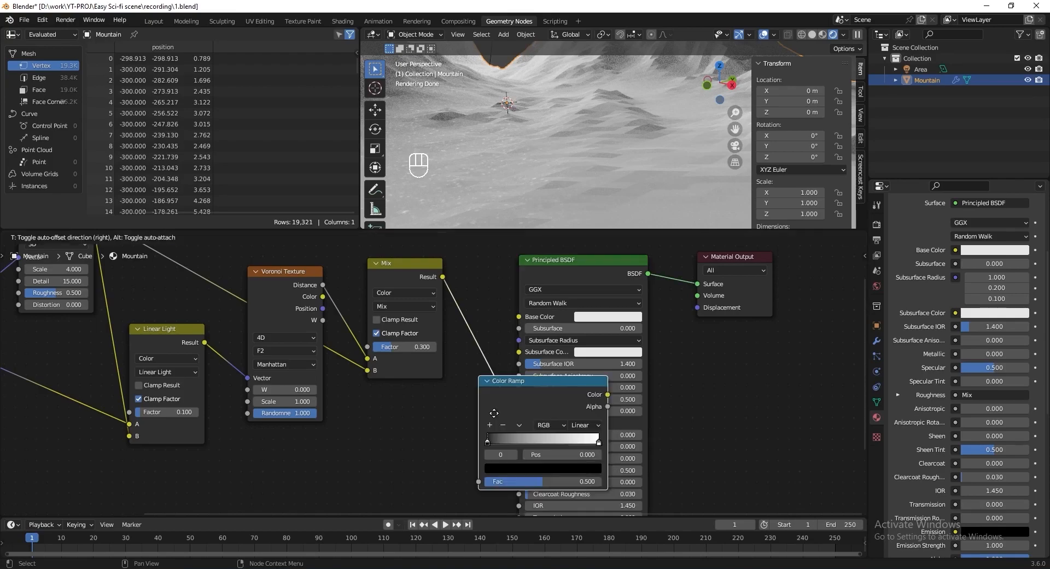
click(495, 417)
click(484, 335)
Move the Color Ramp's black stop inward to about 0.3, set the white stop's position to 0.9 and save the file.
drag(494, 359, 527, 359)
drag(607, 359, 596, 359)
key(ctrl+s)
click(523, 356)
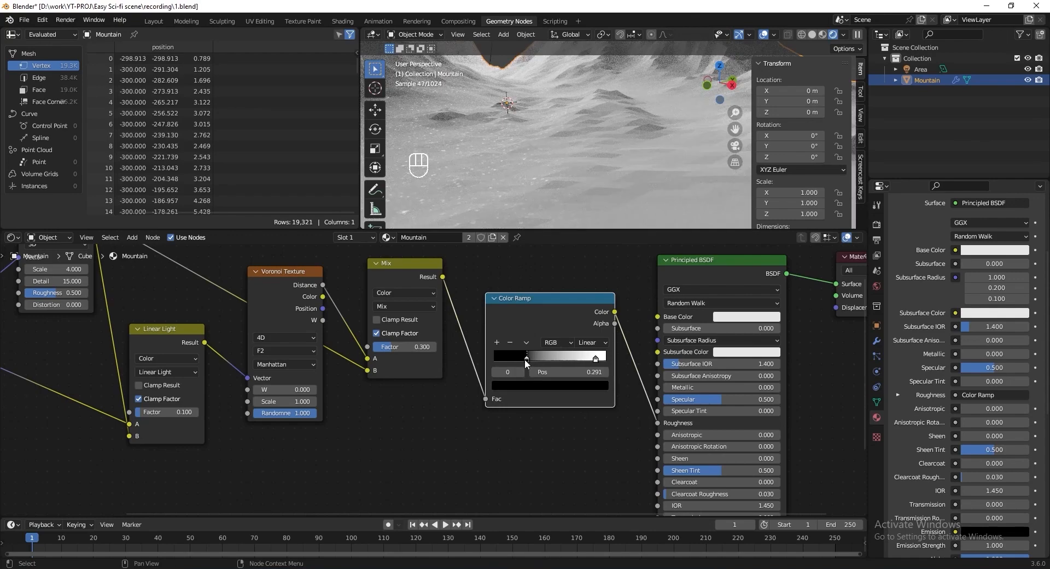
click(568, 372)
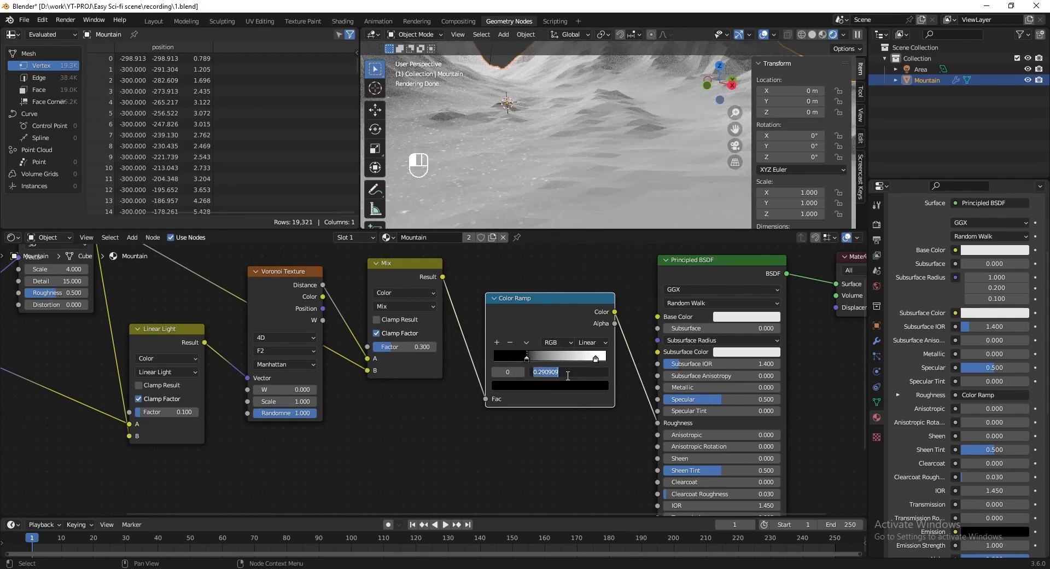
key(Return)
click(596, 358)
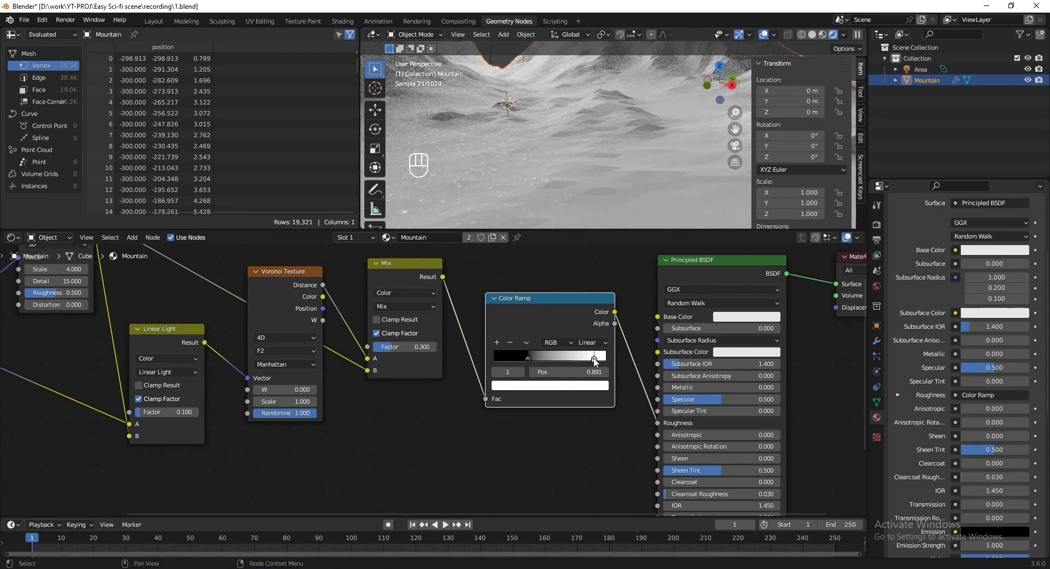
click(575, 372)
text(.9)
key(Return)
key(ctrl+s)
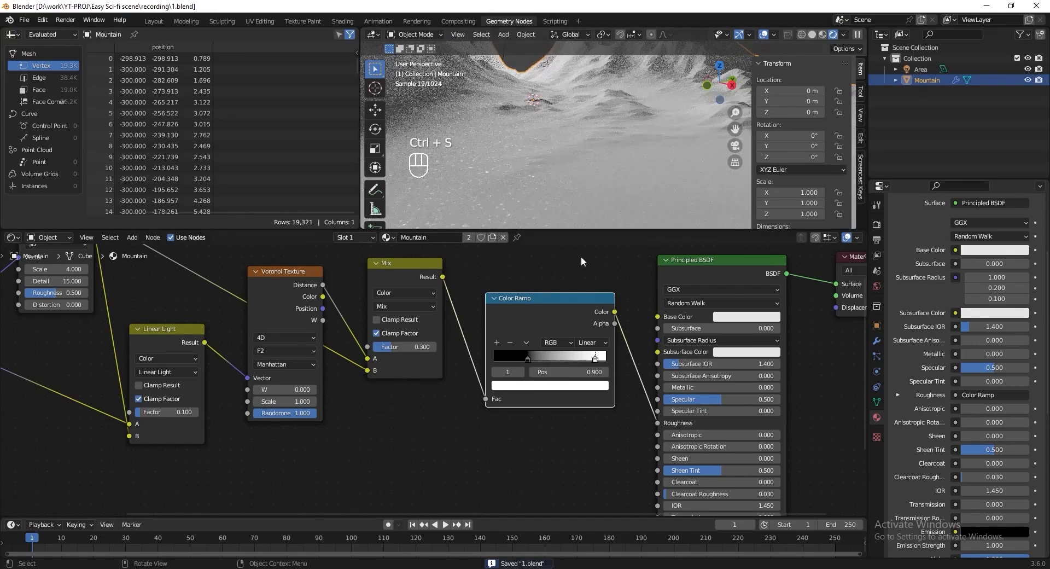
Move Principled BSDF and Material Output farther from the Color Ramp to make room for another node.
scroll(487, 363, down, 3)
drag(737, 292, 514, 349)
key(g)
click(640, 333)
scroll(492, 328, up, 2)
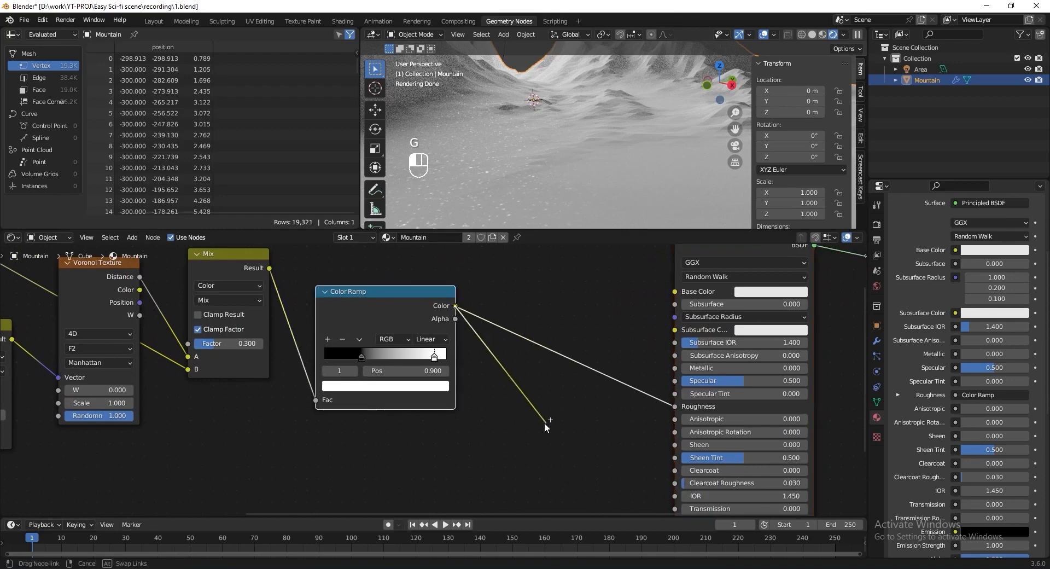
Add a Bump node with the Color Ramp's Color feeding its Height, and connect its Normal output to Principled BSDF's Normal.
key(shift+a)
text(bump)
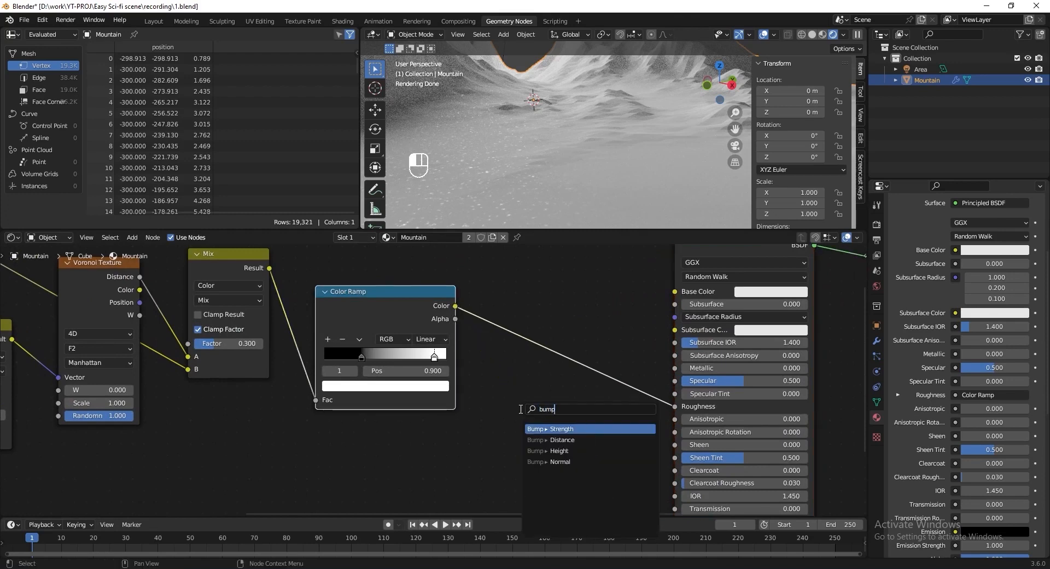
click(559, 451)
click(604, 439)
scroll(603, 439, down, 2)
middle_drag(603, 439, 577, 401)
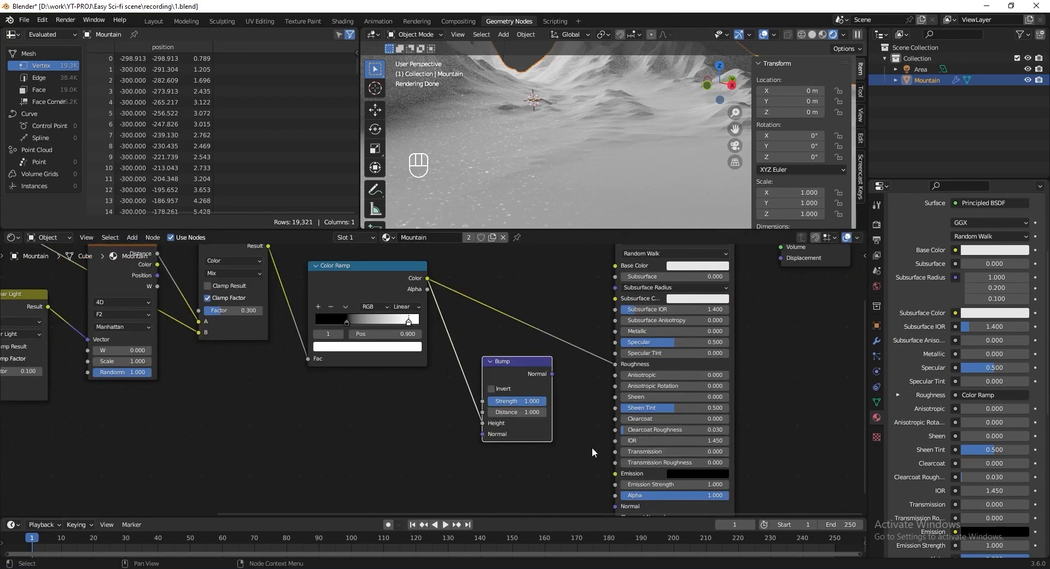
scroll(593, 450, up, 3)
middle_drag(601, 469, 500, 363)
drag(483, 266, 563, 435)
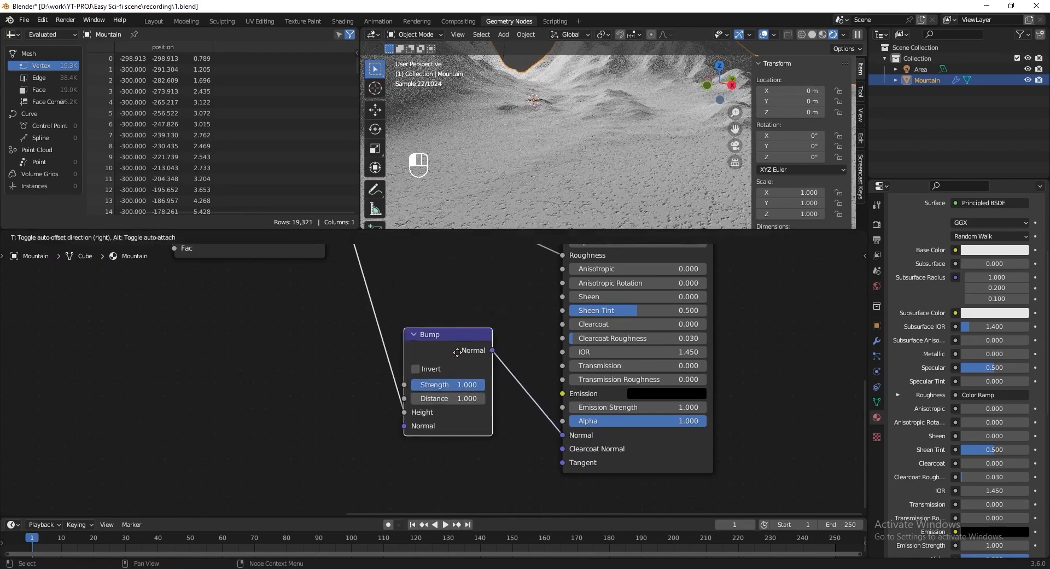
Add a Displacement node with the Color Ramp's Color feeding its Height, connect it to Material Output's Displacement and save the file.
scroll(396, 327, down, 2)
middle_drag(396, 327, 334, 353)
drag(281, 330, 605, 377)
text(displace)
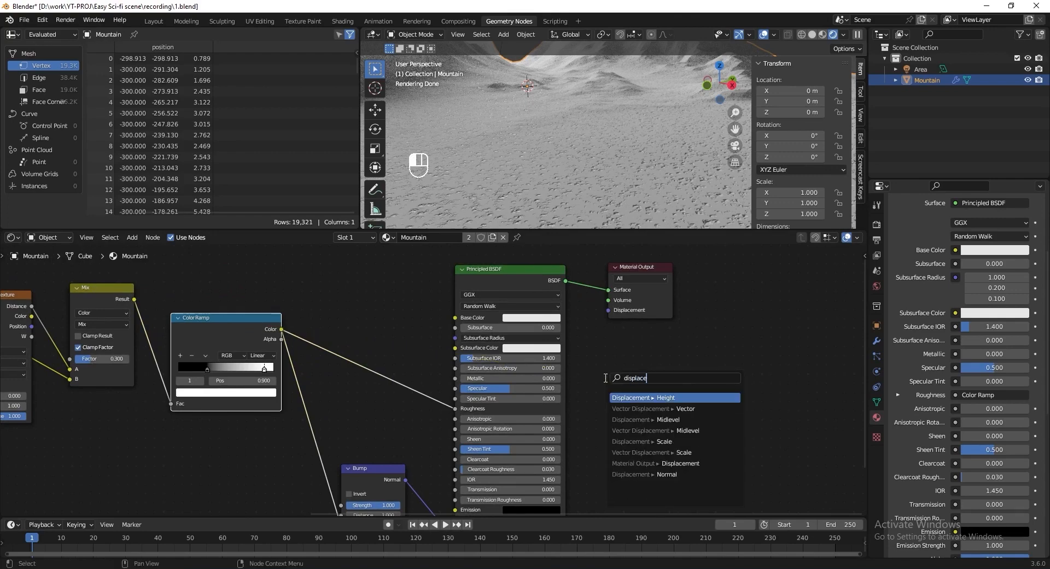
click(622, 399)
drag(674, 310, 768, 316)
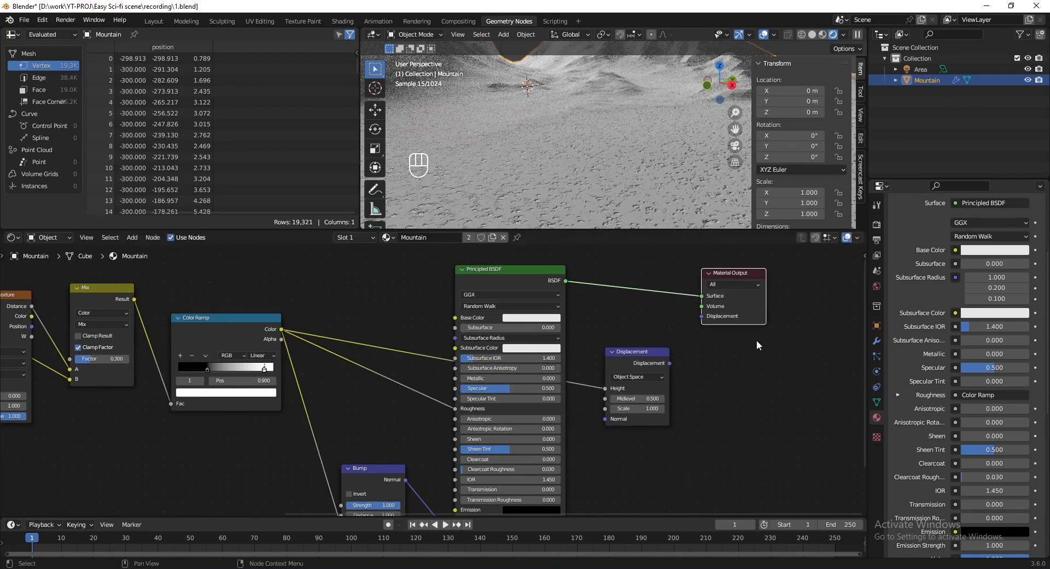
scroll(768, 316, up, 1)
drag(639, 390, 681, 335)
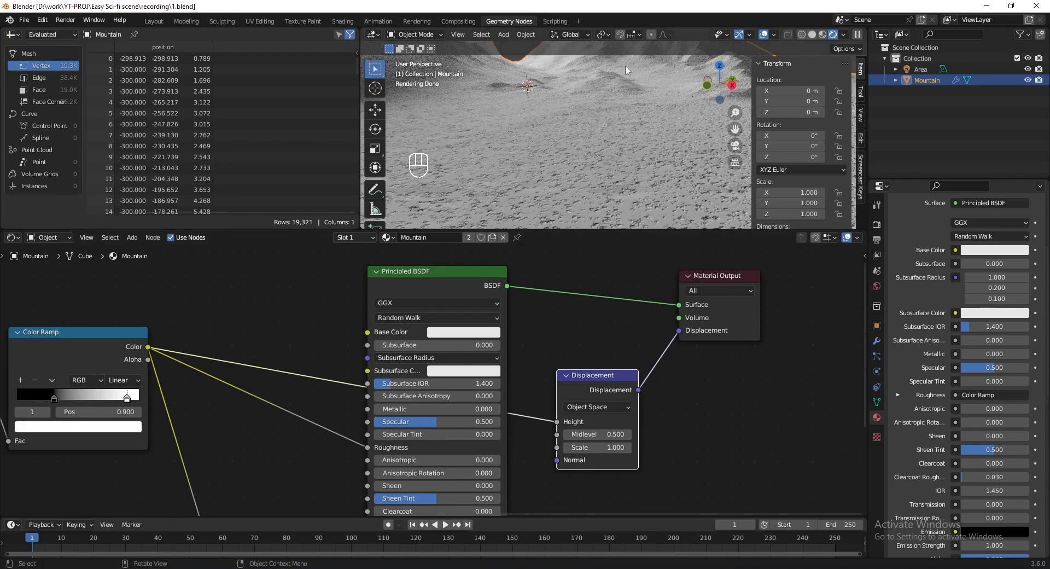
key(ctrl+s)
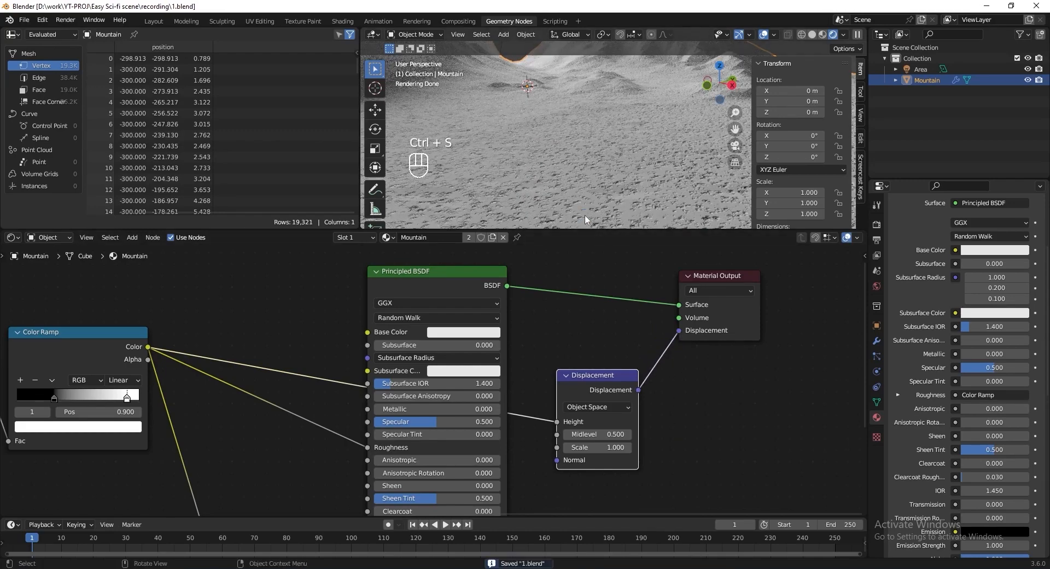
Set Principled BSDF's Base Color to hex 687807.
scroll(585, 212, down, 5)
middle_drag(584, 166, 579, 184)
scroll(577, 183, up, 5)
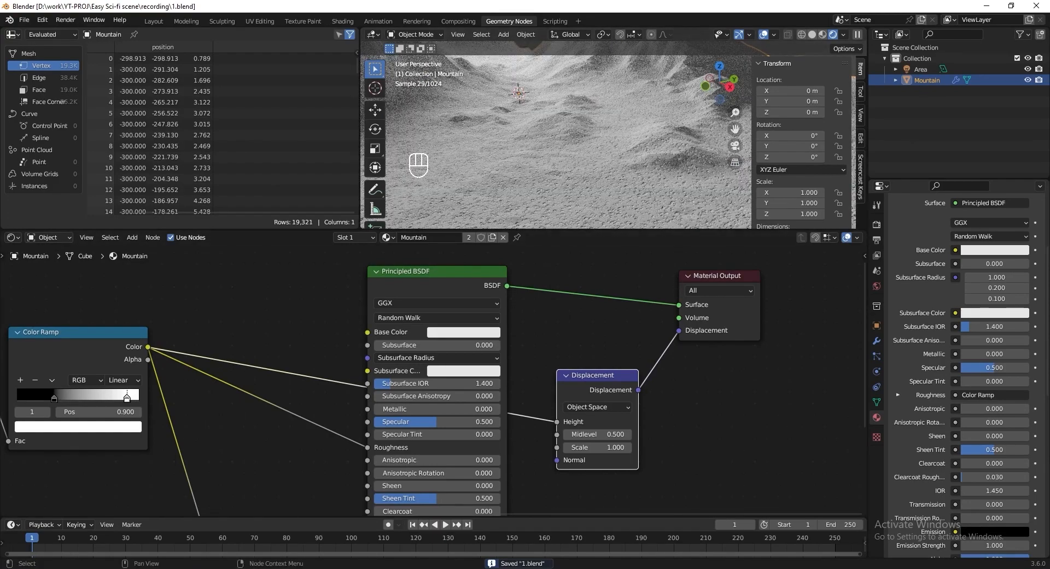
scroll(653, 379, down, 4)
middle_drag(595, 373, 611, 422)
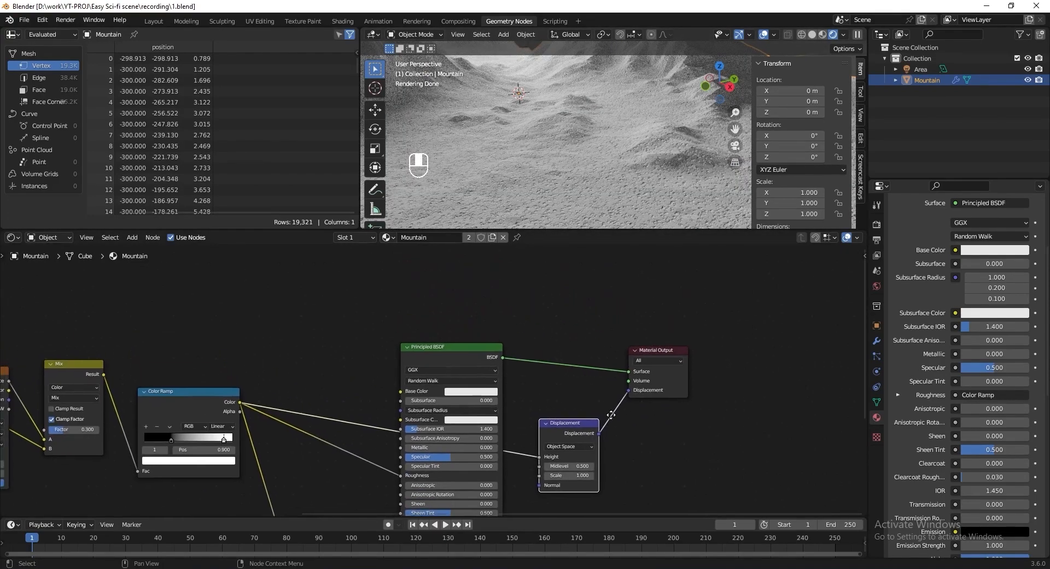
scroll(599, 415, up, 5)
click(521, 410)
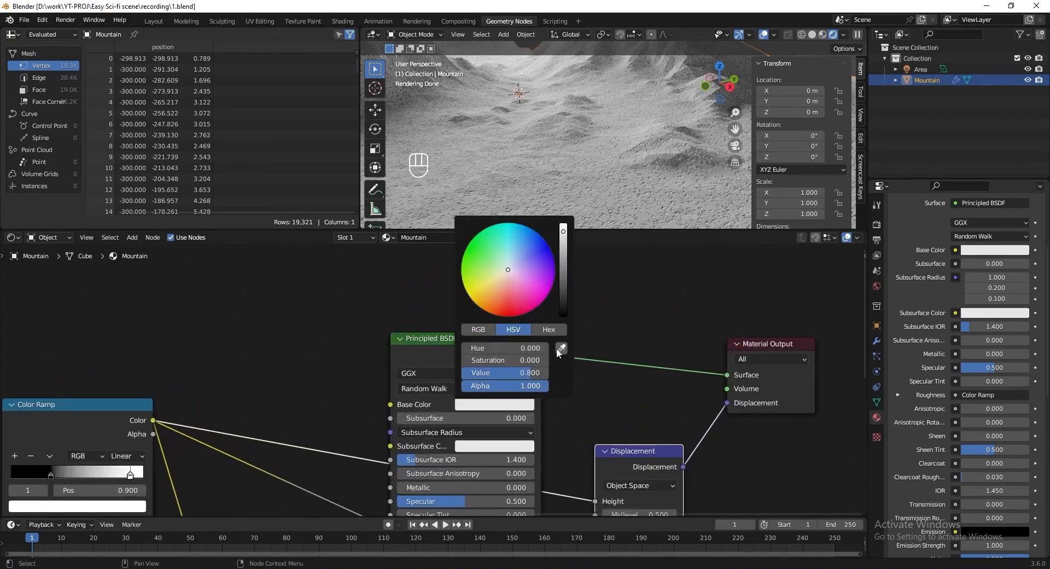
click(549, 330)
click(529, 348)
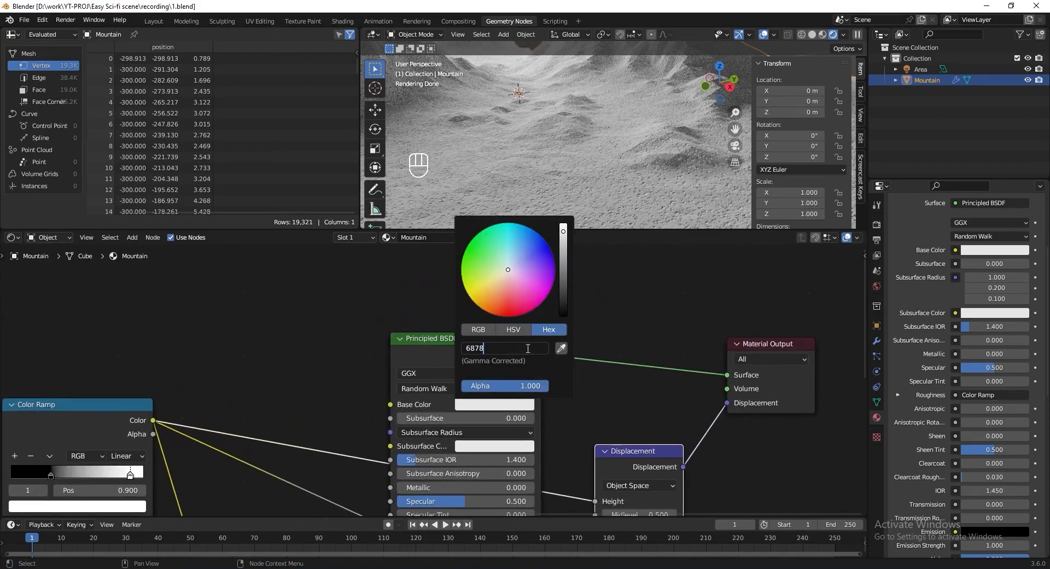
text(68787)
key(Return)
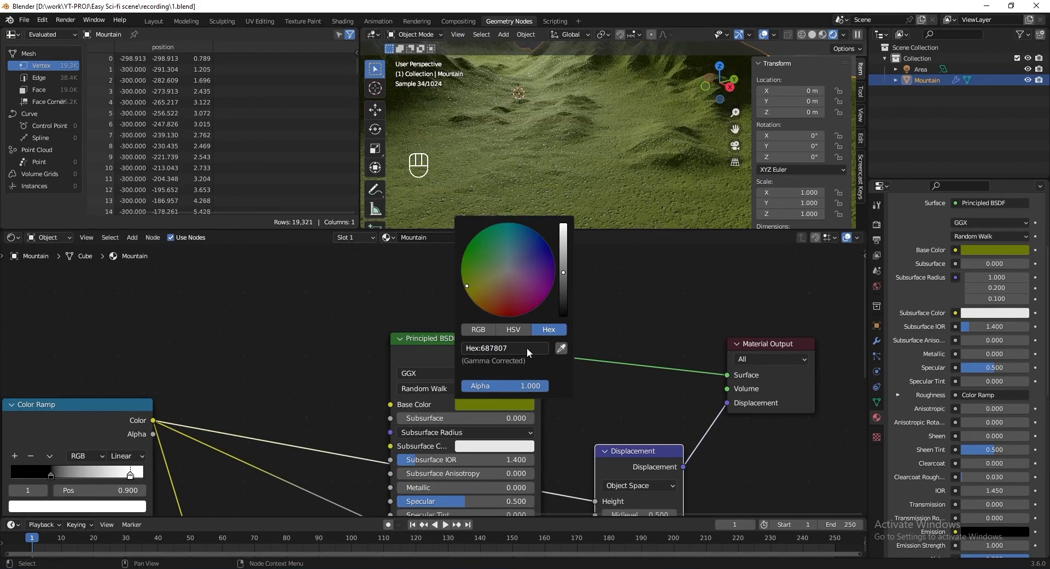
click(527, 348)
click(517, 349)
key(Return)
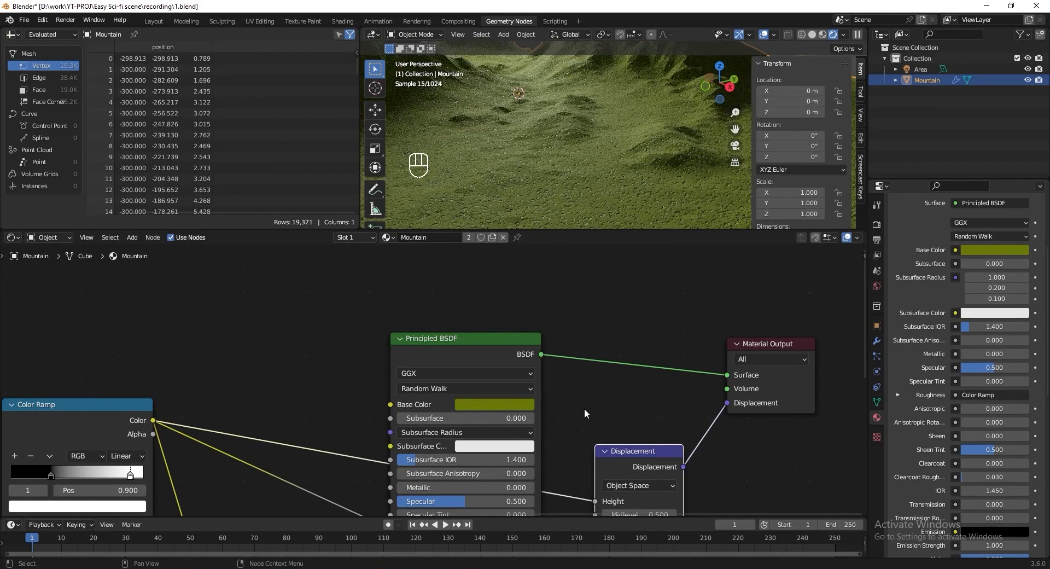
Set Principled BSDF's Base Color to hex 687878 and save the file.
click(518, 404)
click(518, 349)
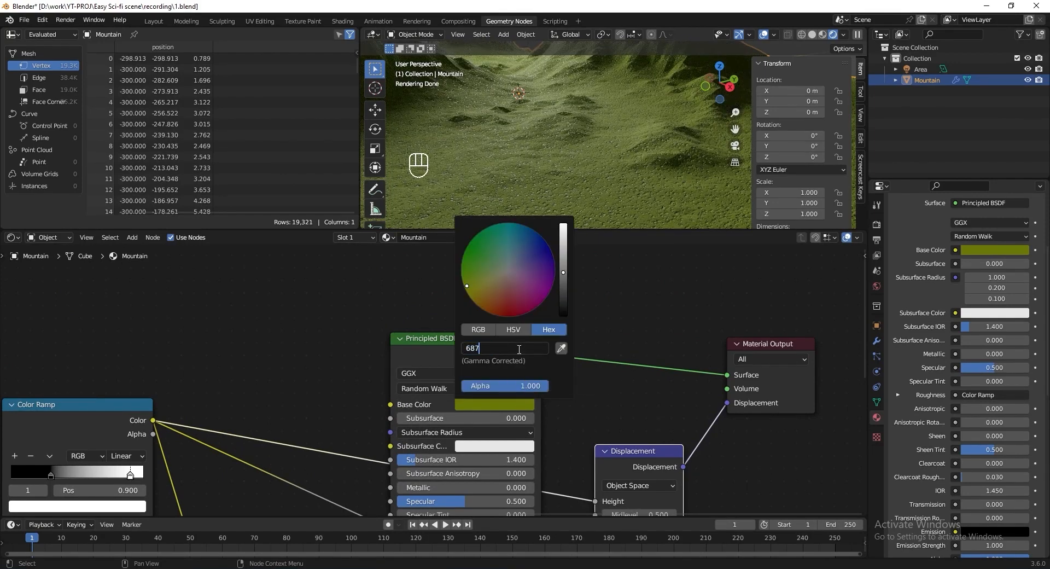
text(687878)
key(Return)
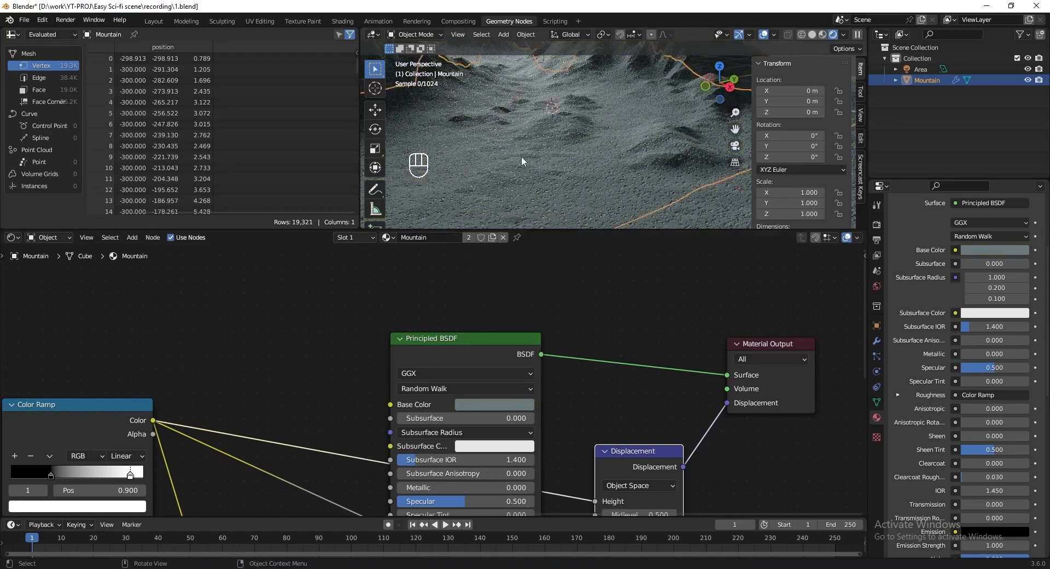
scroll(520, 156, down, 5)
key(ctrl+s)
middle_drag(551, 165, 613, 173)
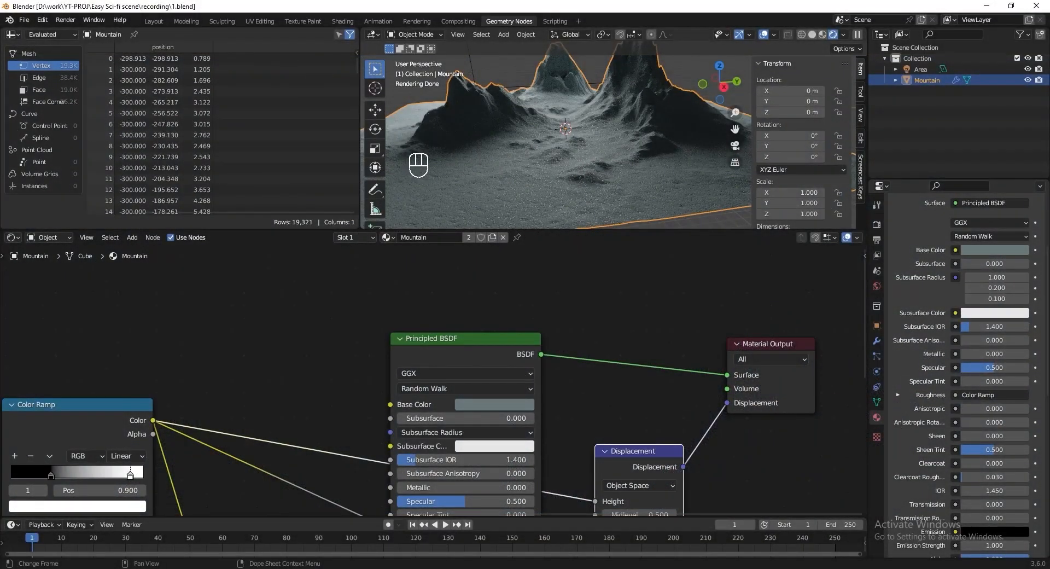
Switch the shader nodes to World and add a Color Ramp whose Color output feeds the Background's Color.
click(54, 238)
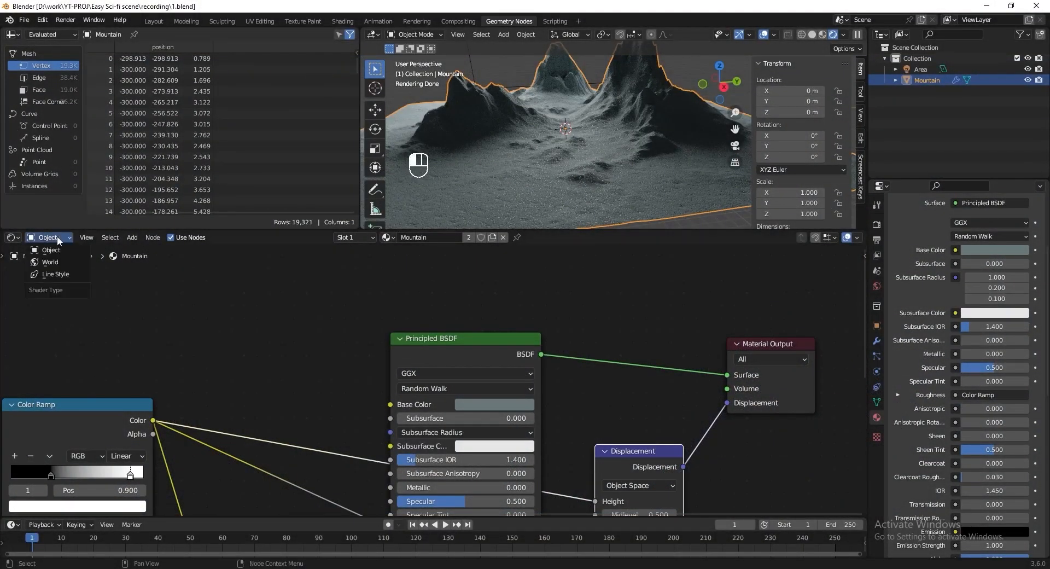
click(50, 262)
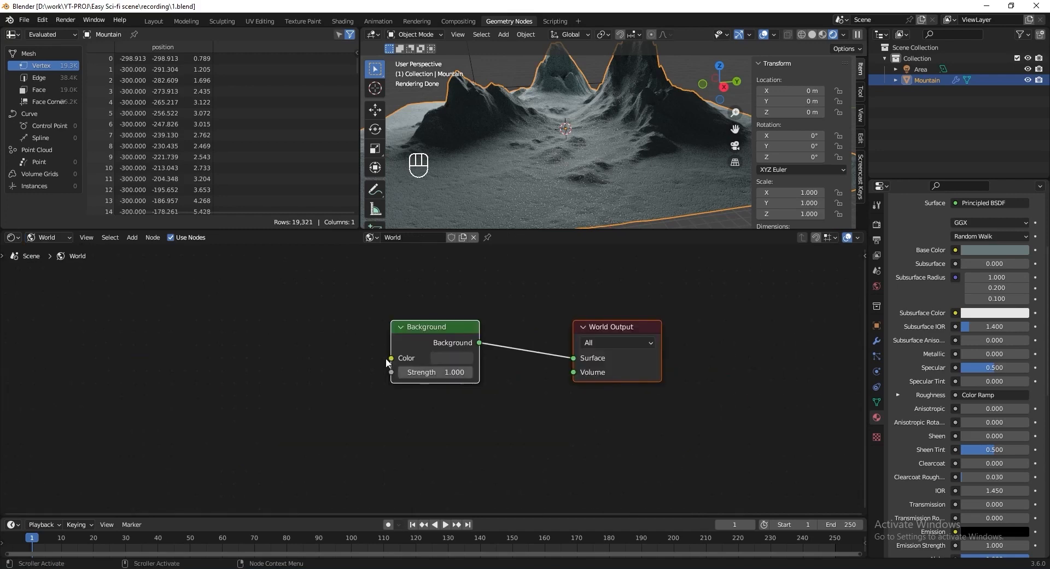
drag(391, 358, 280, 368)
text(color)
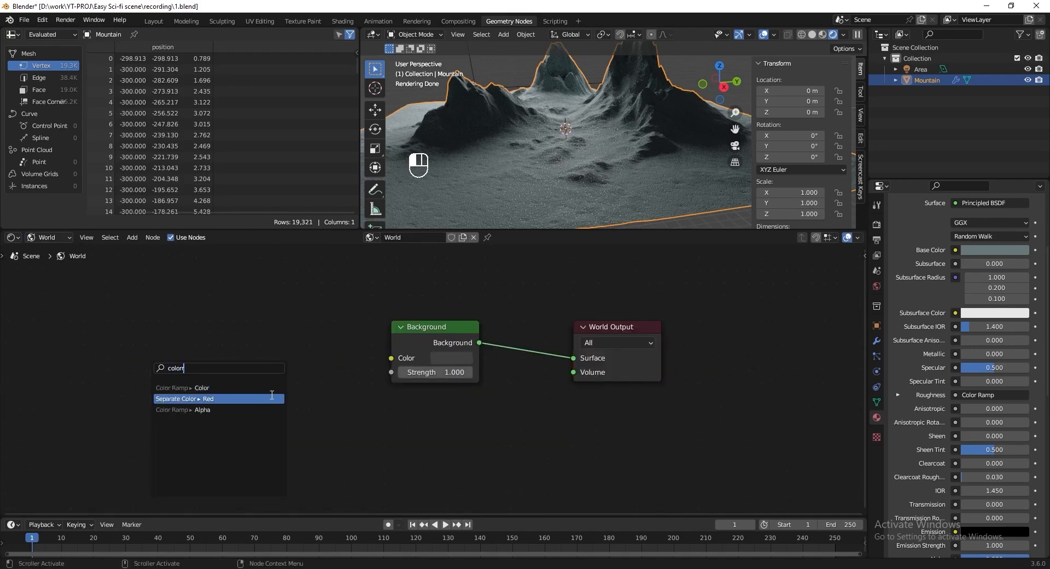
click(219, 387)
click(380, 367)
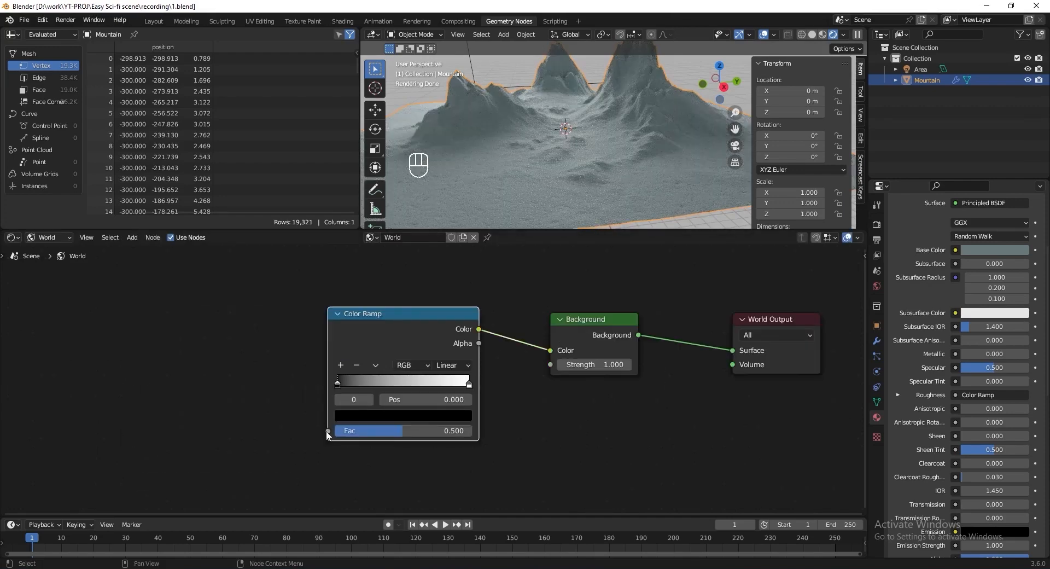
Add a Gradient Texture whose Color feeds the Color Ramp's Fac, with Texture Coordinate and Mapping nodes driving its Vector.
drag(327, 431, 264, 416)
text(gradie)
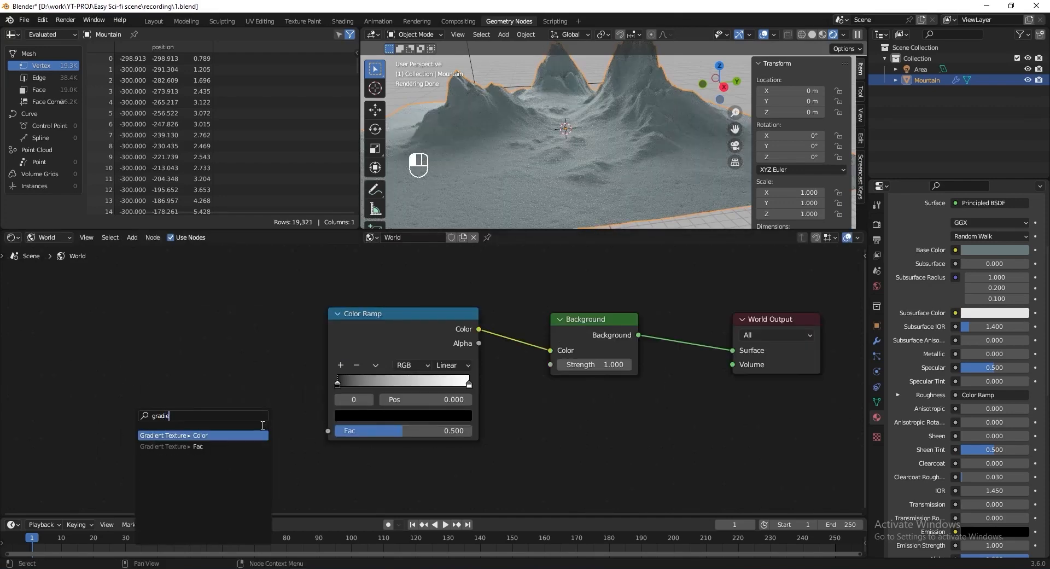
click(262, 435)
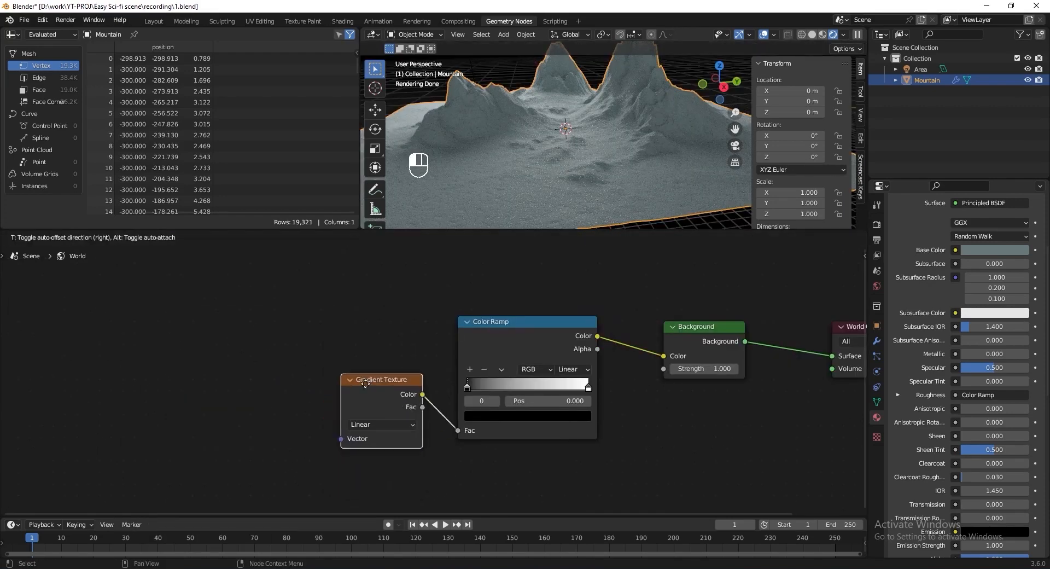
click(343, 407)
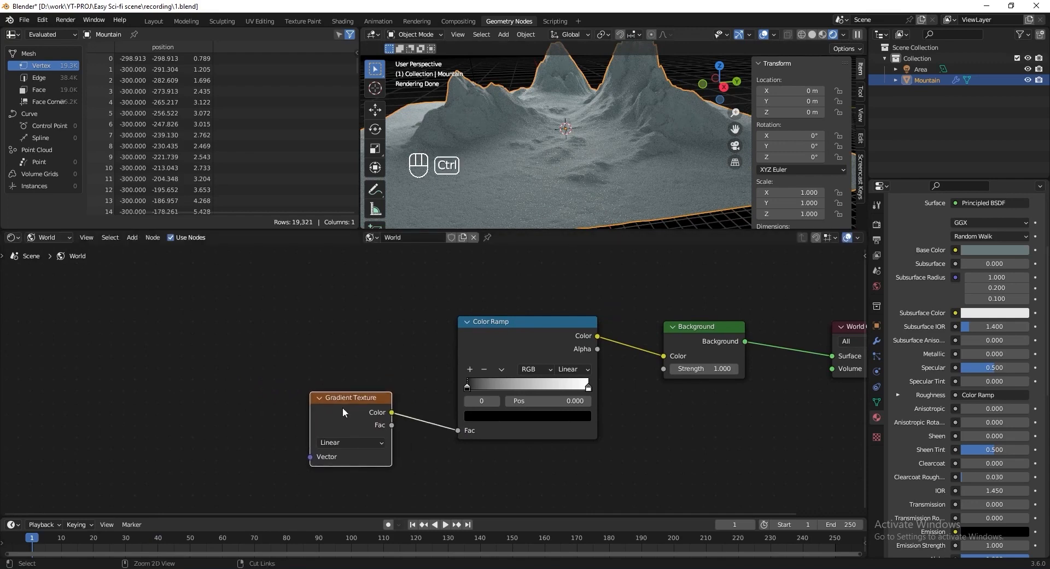
key(ctrl+t)
Insert Separate XYZ between Mapping and Gradient Texture, connect its Z output to the gradient's Vector and save the file.
key(shift+a)
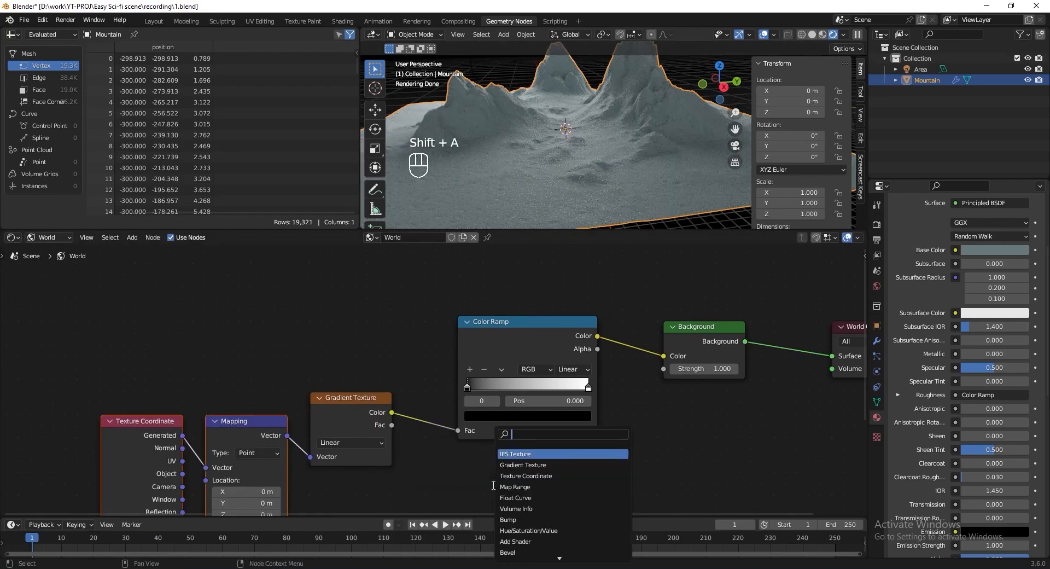
text(xyz)
click(518, 466)
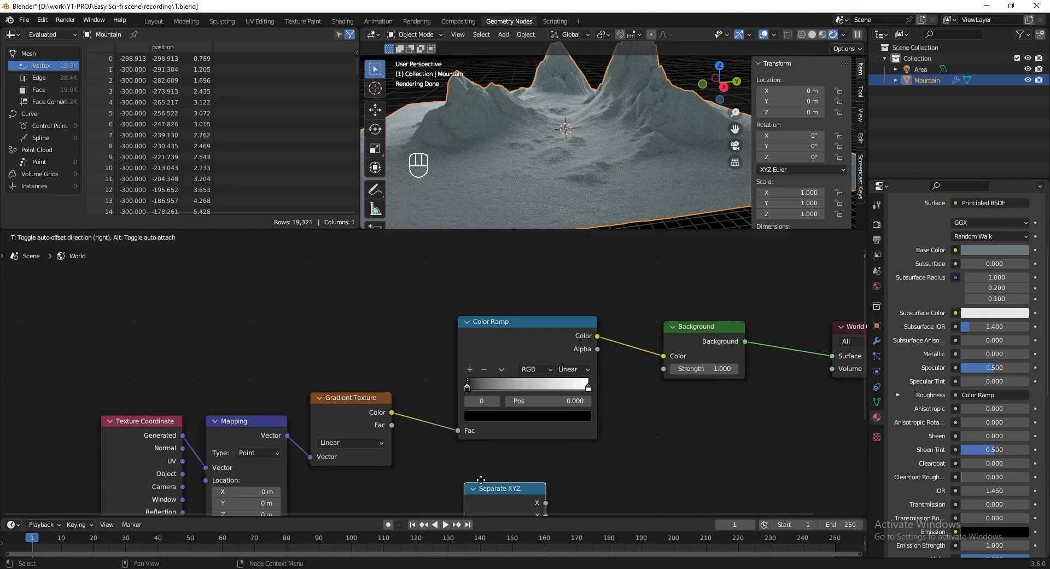
click(321, 391)
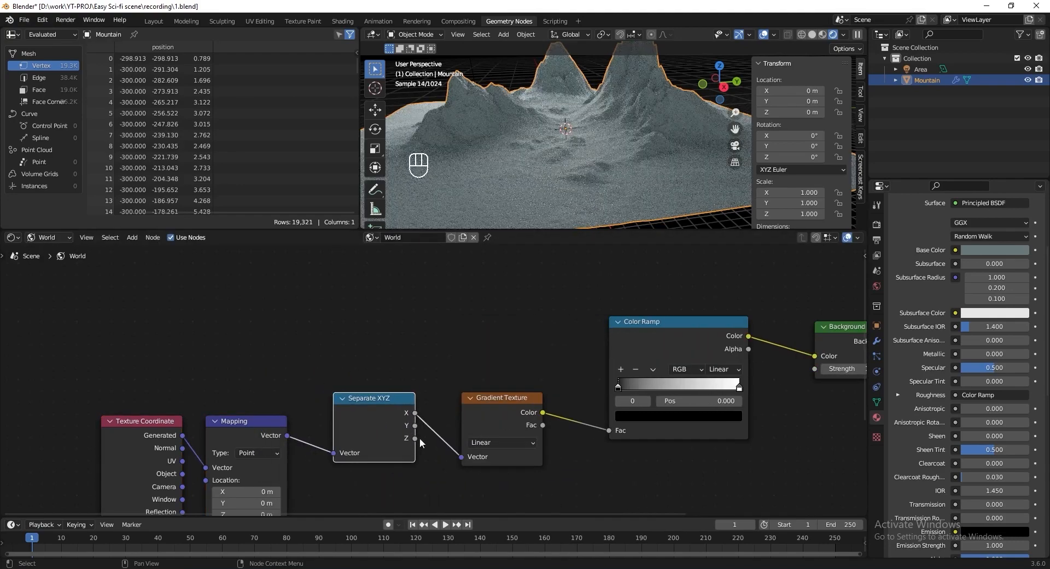
drag(416, 439, 461, 457)
scroll(597, 131, down, 1)
shift+middle_drag(597, 131, 558, 128)
key(ctrl+s)
Add a camera and set its location to X 345.19 m, Y 6 m, Z 22.48 m.
key(shift+a)
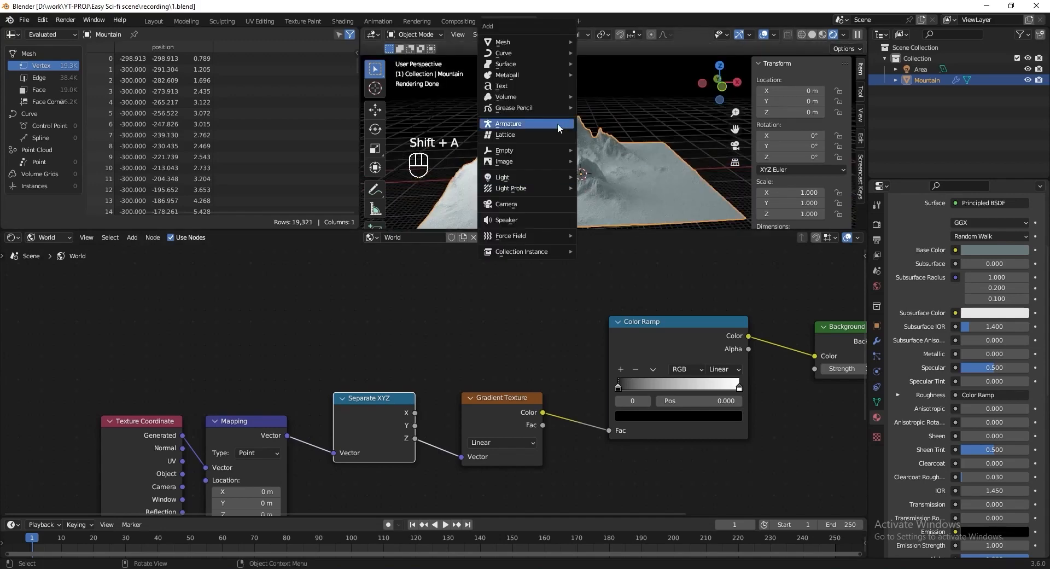
click(533, 203)
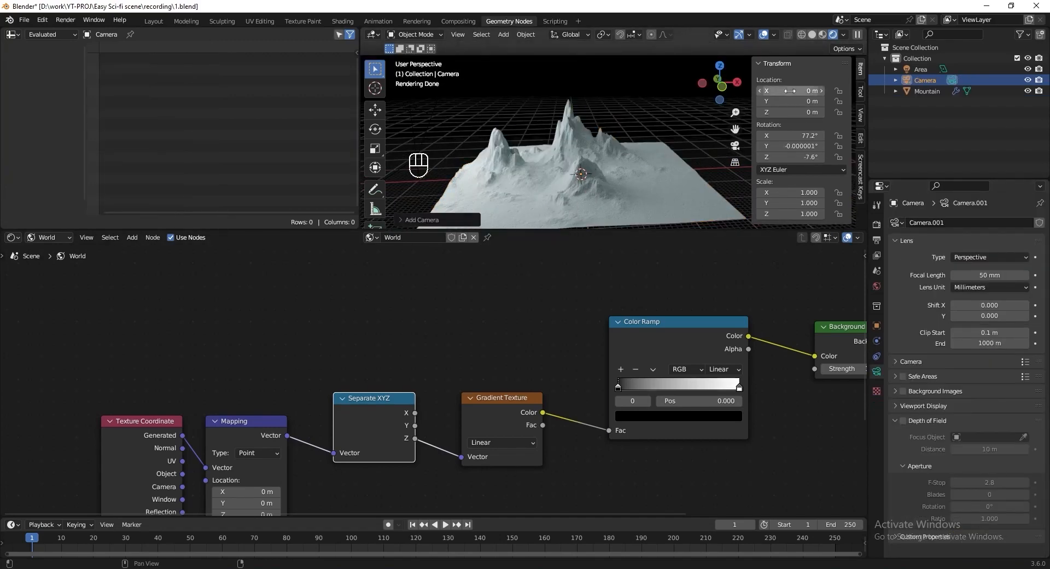
click(785, 92)
text(345.19)
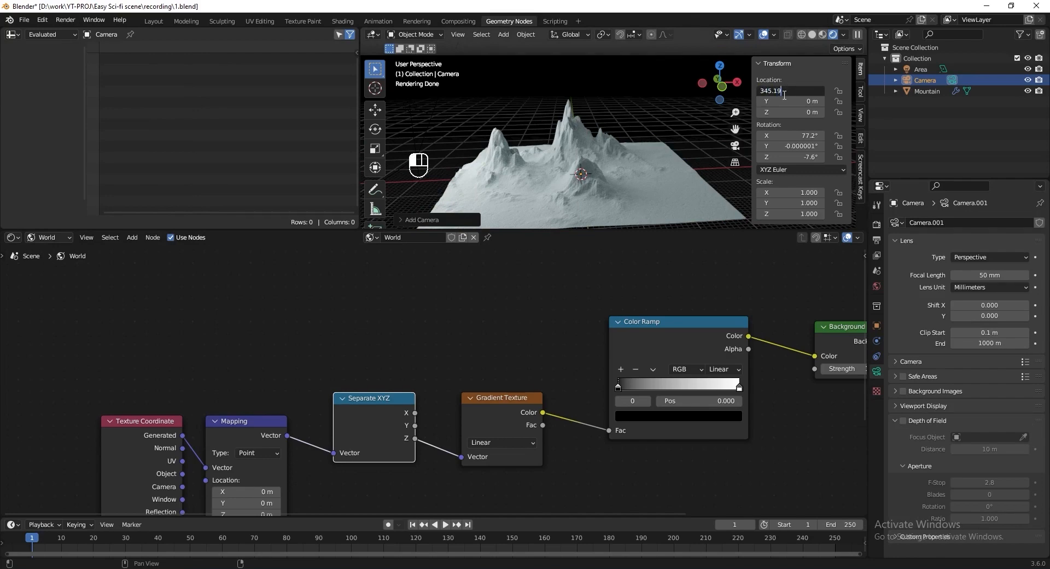
key(Tab)
text(6)
key(Tab)
text(22.48)
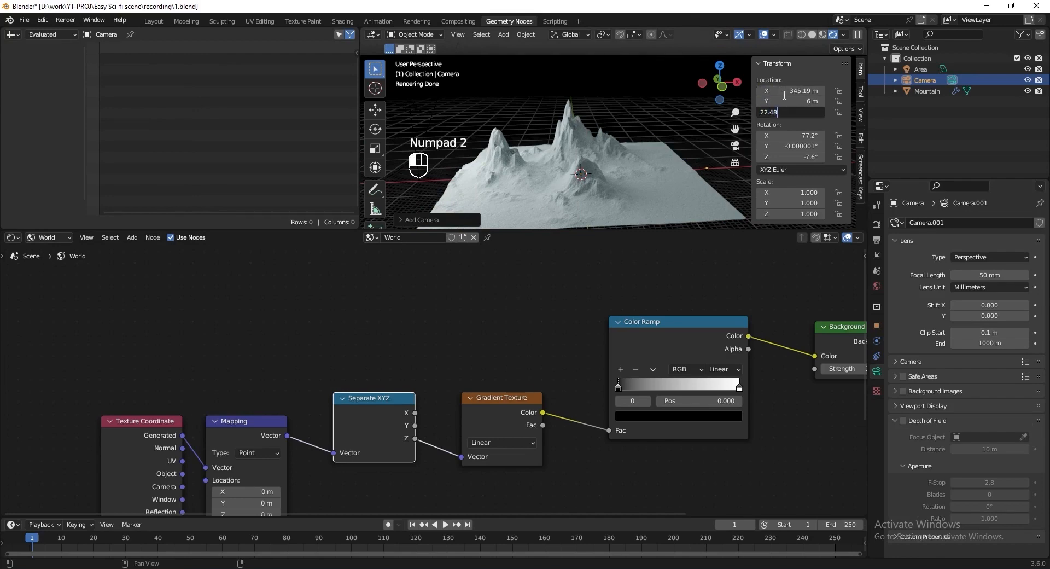
Set the camera's rotation to X 108°, Y 0°, Z 90°, view the scene through the camera and save the file.
key(Tab)
text(108)
key(Tab)
text(0)
key(Tab)
text(90)
key(Return)
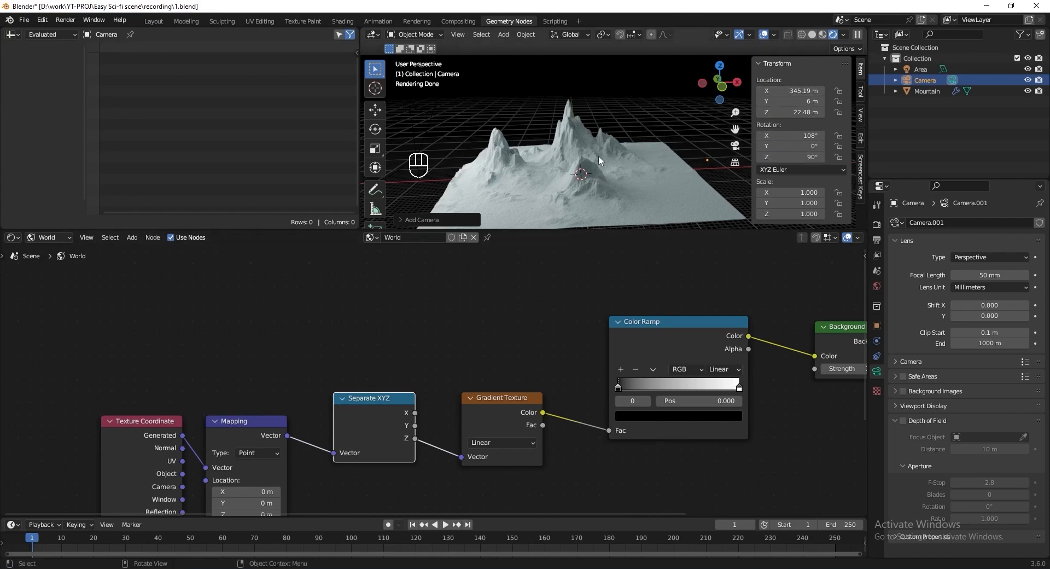
key(KP_0)
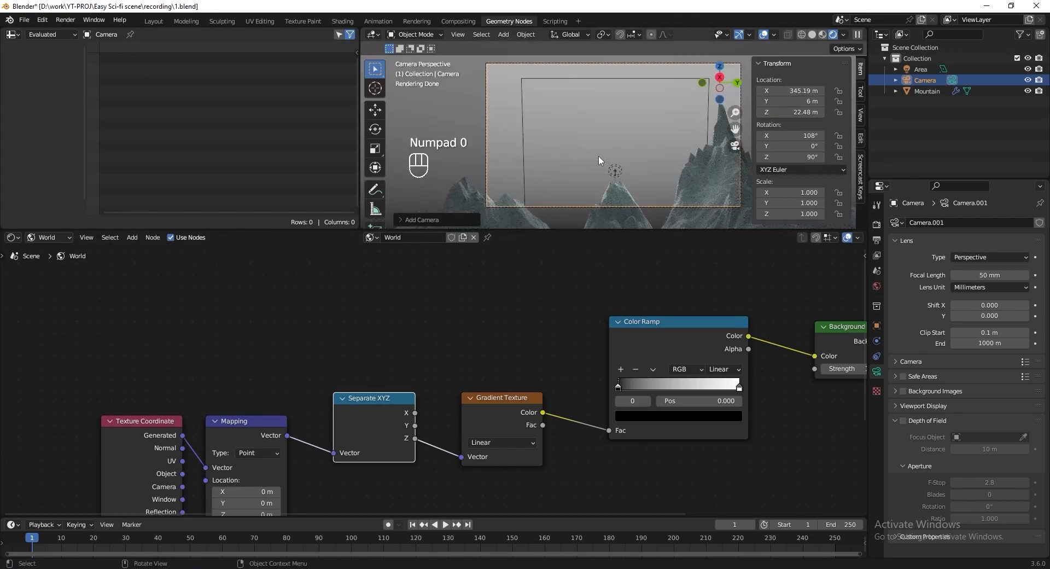
key(ctrl+s)
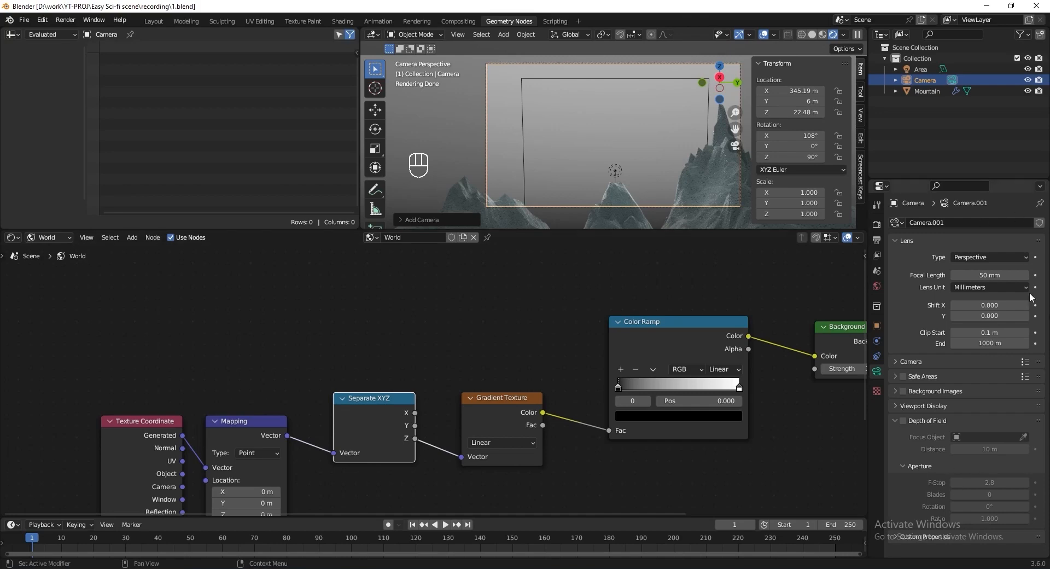
Set the camera's focal length to 30 mm and its clip end to 10000 m.
click(971, 276)
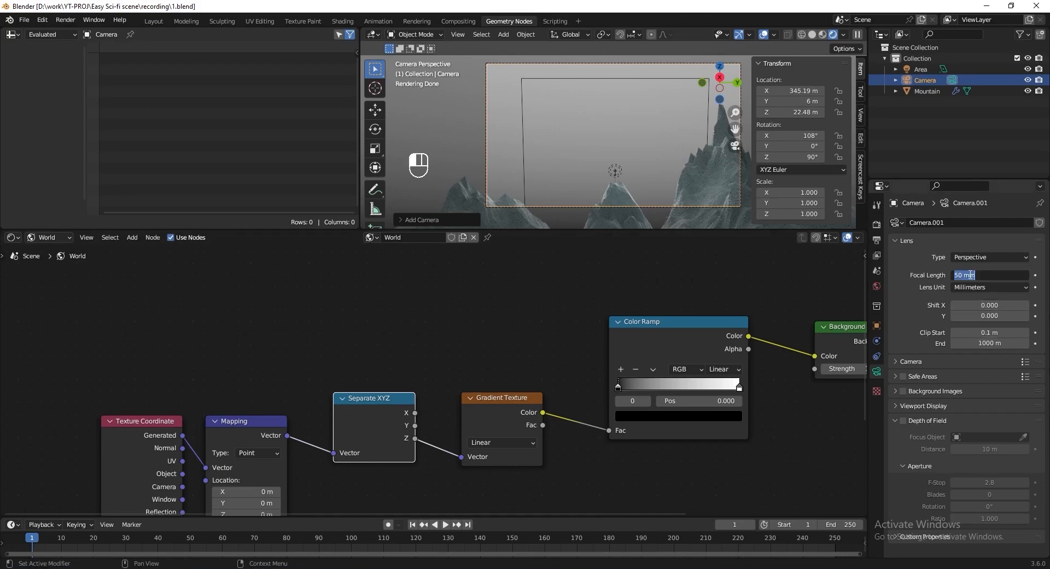
text(30)
key(Return)
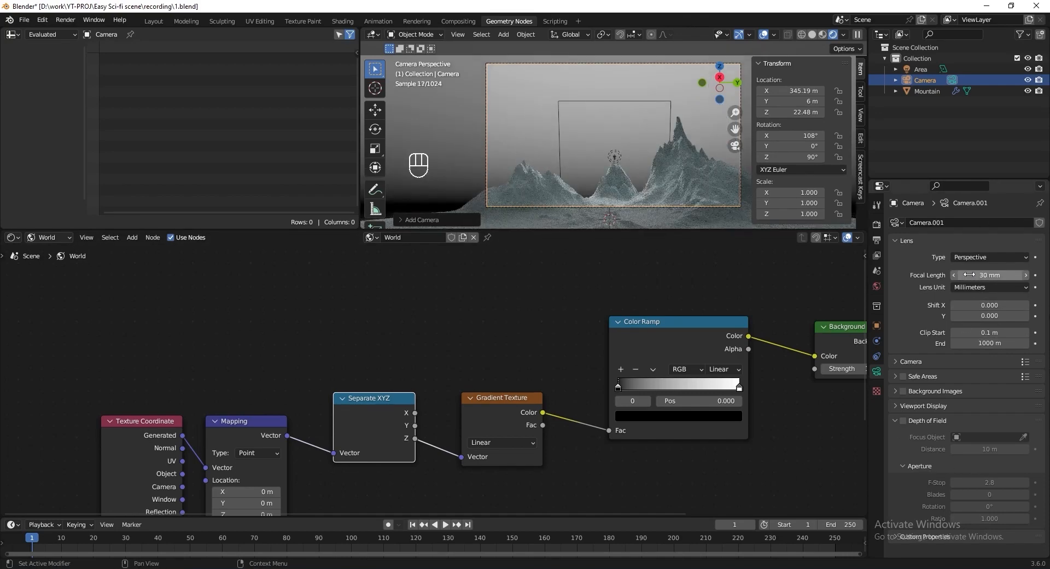
click(983, 344)
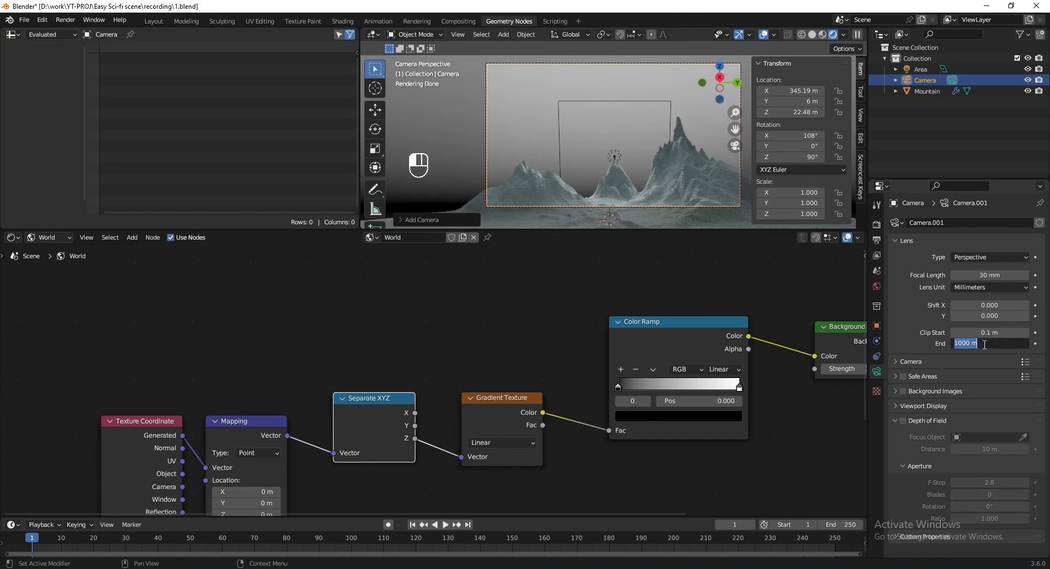
text(1000)
key(Return)
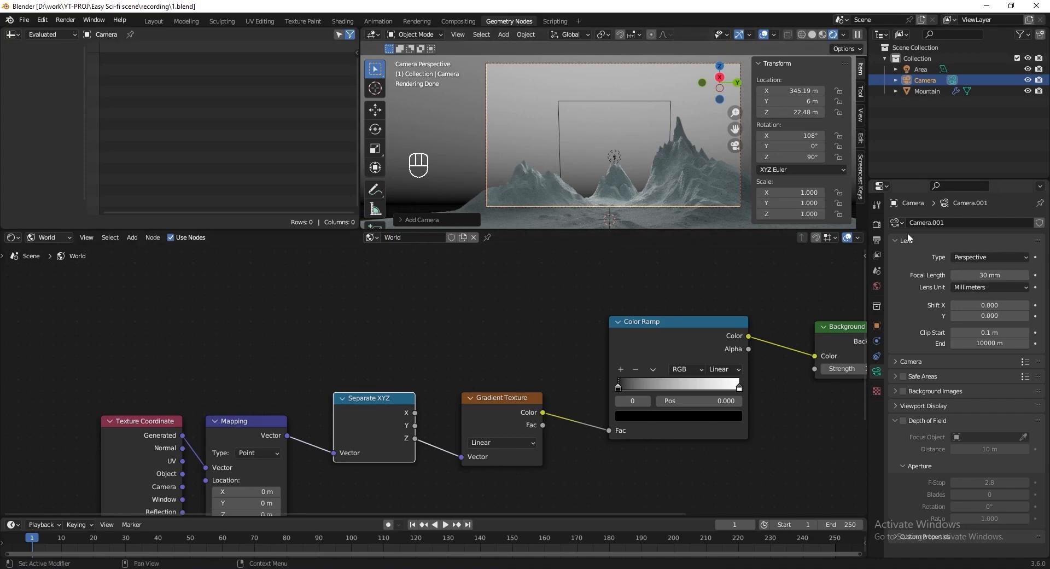
Set the render output resolution to 2160 × 3100 px and save the file.
click(878, 240)
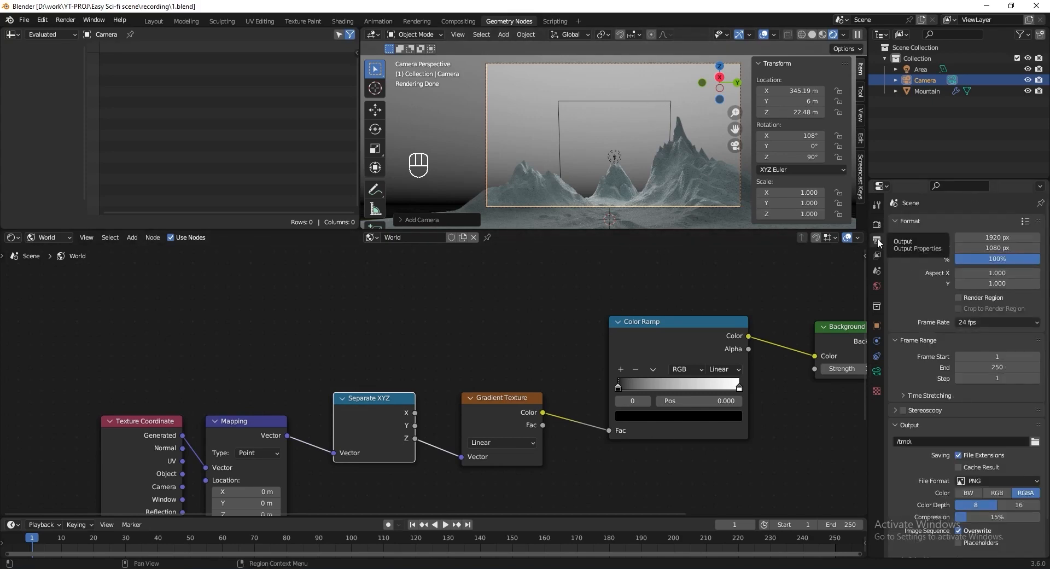
click(985, 236)
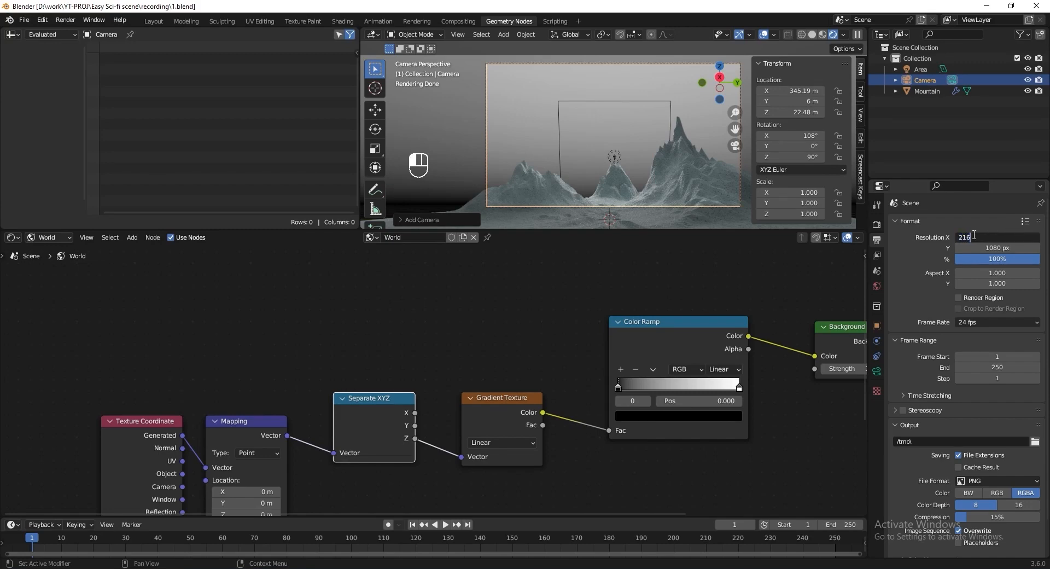
key(Tab)
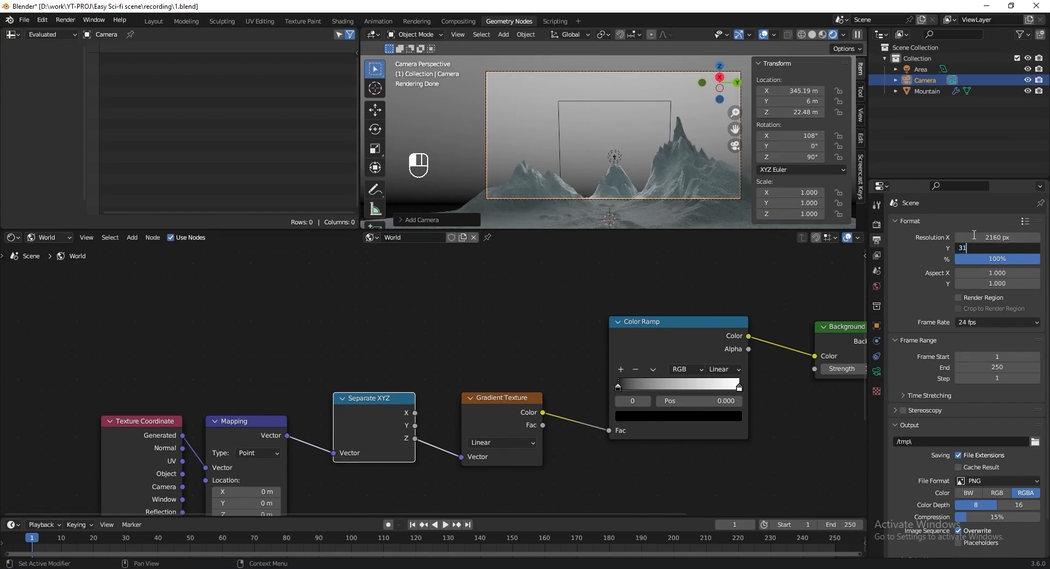
text(3100)
key(Return)
key(ctrl+s)
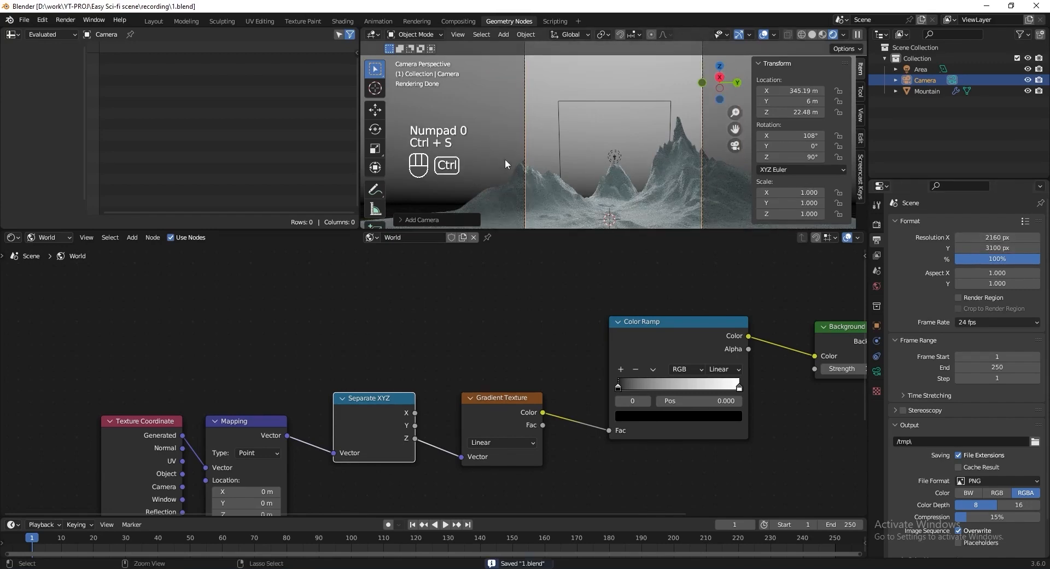
Set the first stop of the world shader's Color Ramp to hex color A1AEC1.
scroll(498, 428, up, 3)
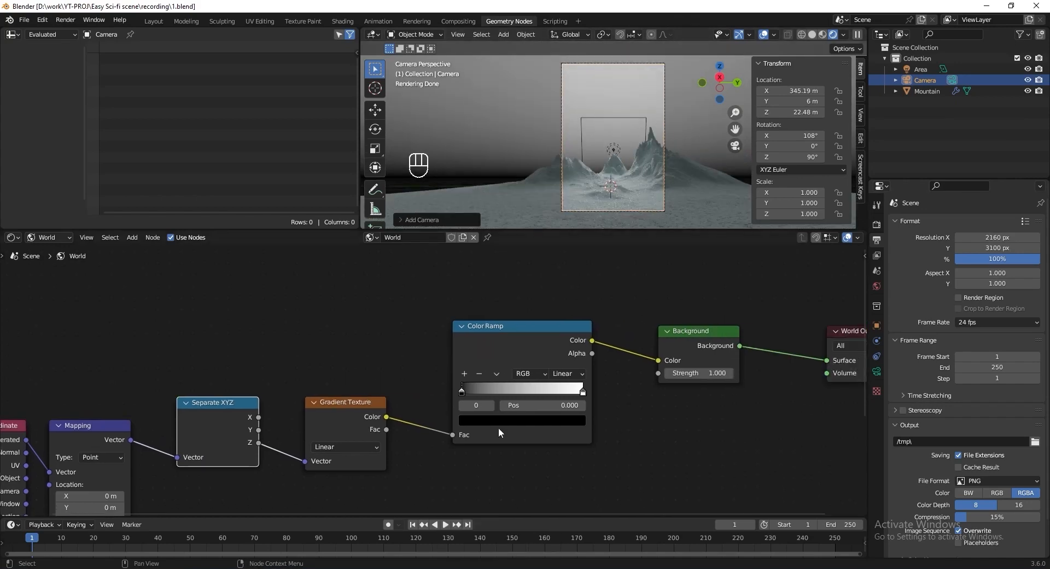
click(492, 437)
click(494, 340)
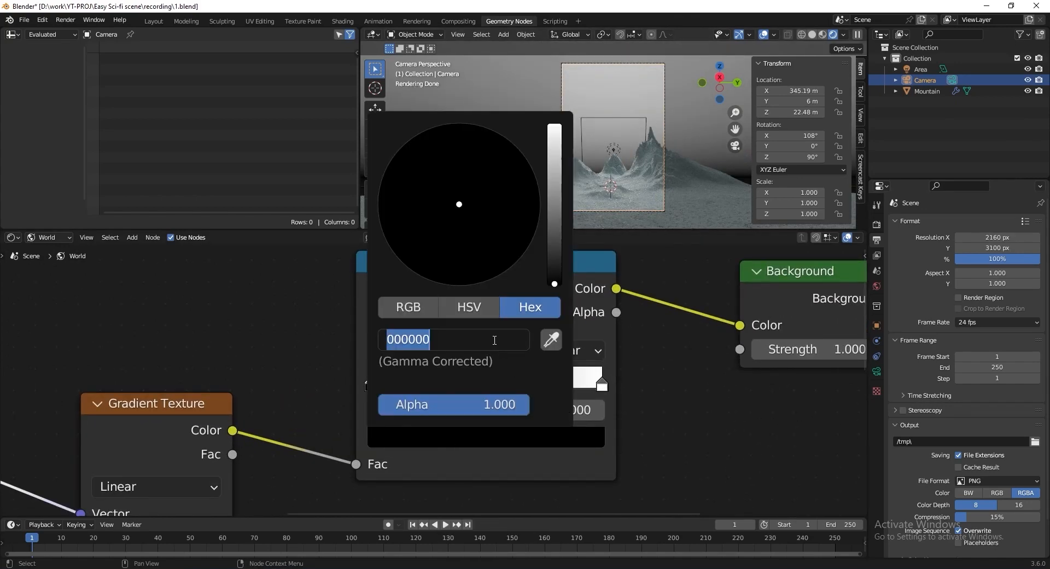
text(A1AeC1)
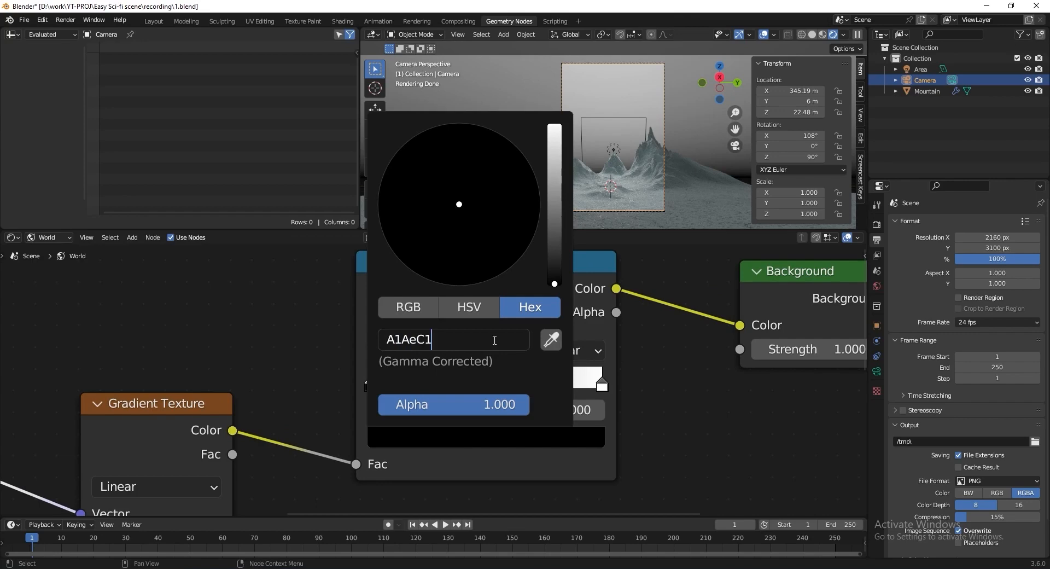
key(Return)
Make the Color Ramp's end stop black, set its position to 0.723, and save the file.
click(601, 387)
click(584, 432)
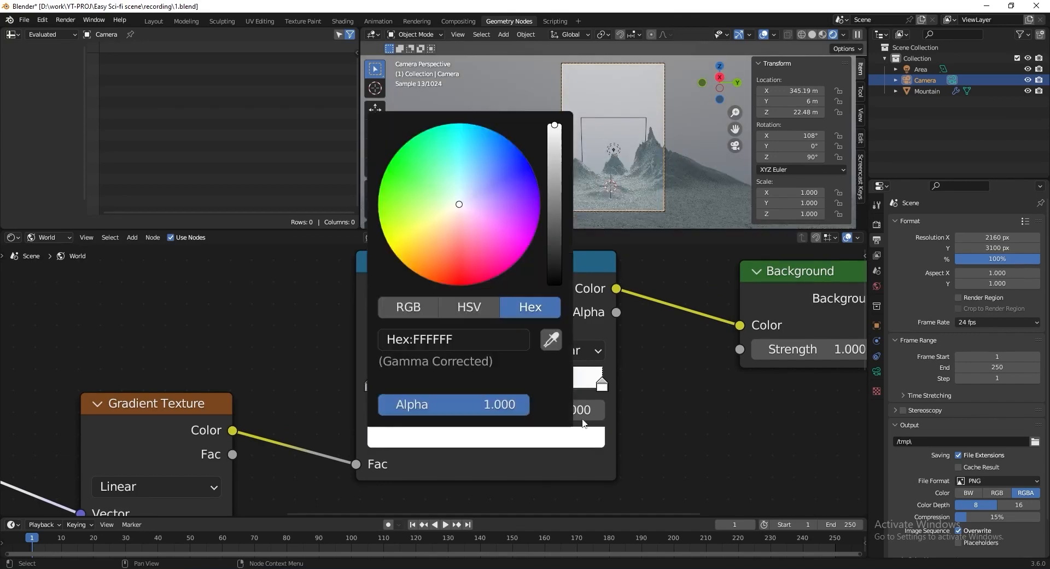
click(554, 283)
drag(603, 390, 596, 384)
drag(596, 381, 556, 381)
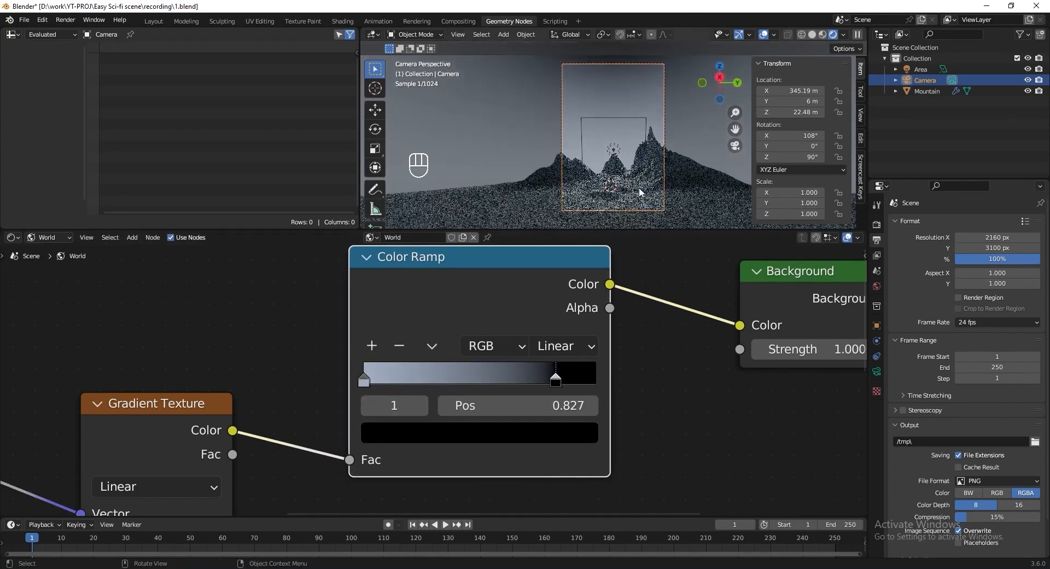
key(ctrl+s)
click(567, 405)
text(.)
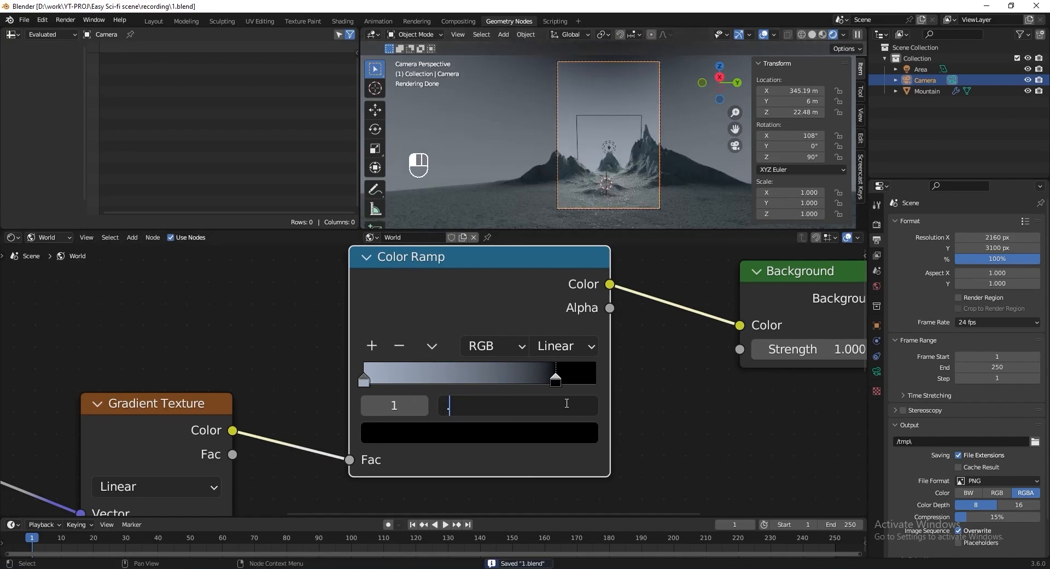
text(723)
key(Return)
key(ctrl+s)
Set the Z location of the world shader's Mapping node to 0.5 m.
scroll(414, 445, down, 2)
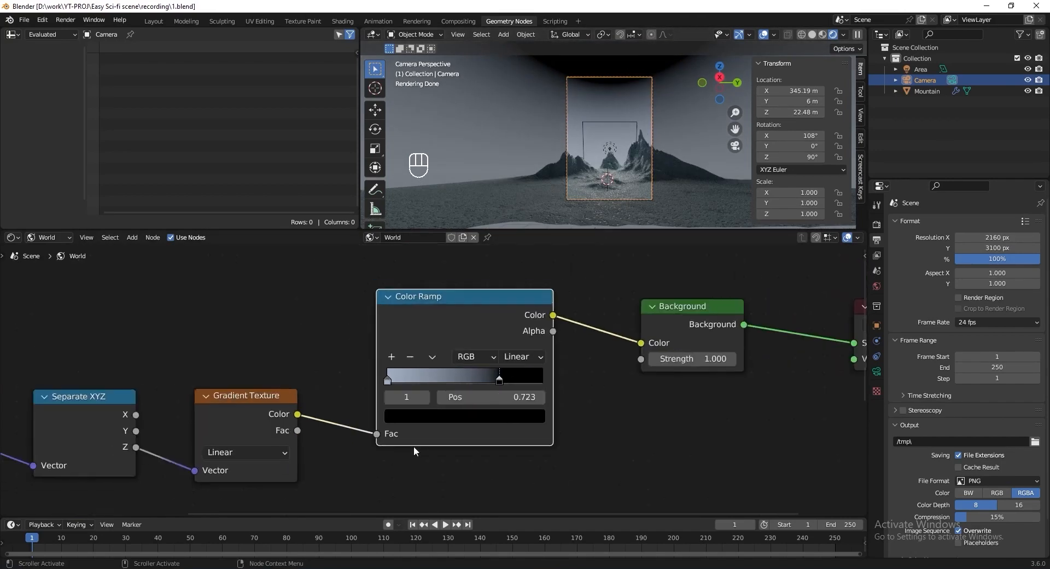
middle_drag(97, 406, 459, 385)
scroll(458, 386, down, 2)
middle_drag(355, 477, 407, 418)
scroll(407, 418, up, 3)
middle_drag(323, 460, 350, 418)
click(361, 419)
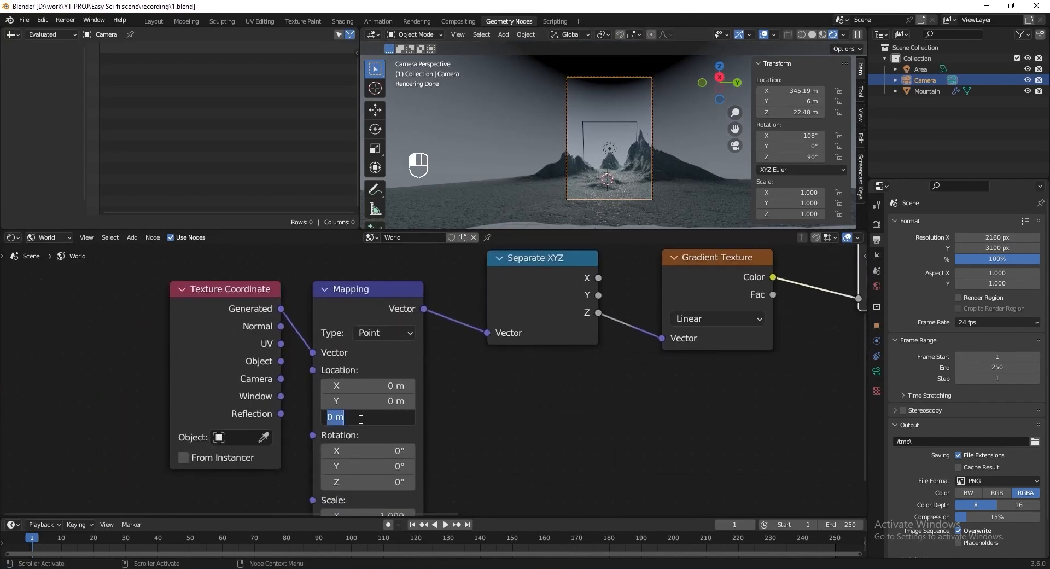
key(Return)
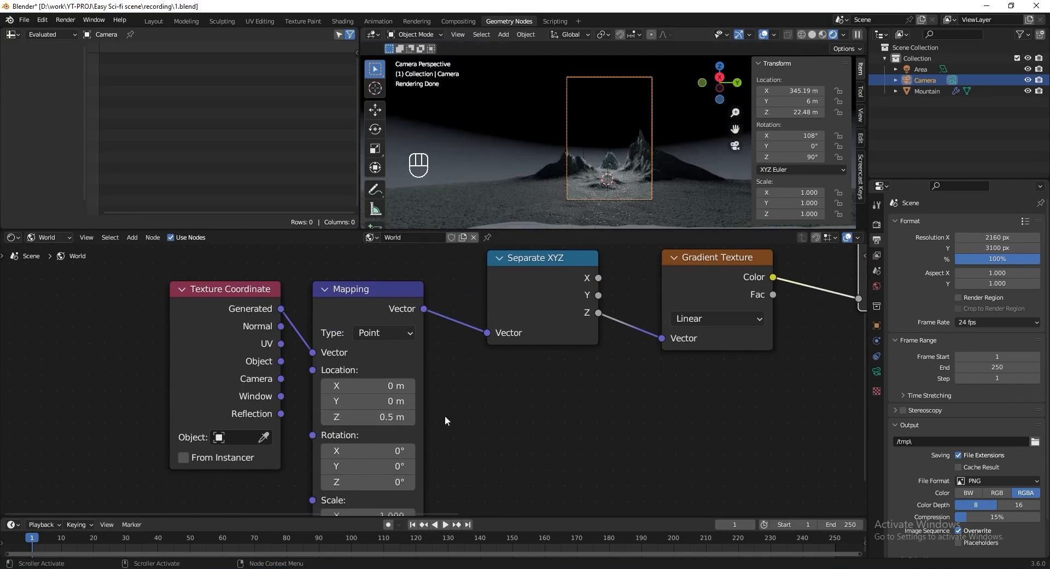
Set the Mapping node's Z scale to 0.3 and save the file.
middle_drag(446, 481, 447, 372)
drag(395, 438, 344, 437)
click(382, 437)
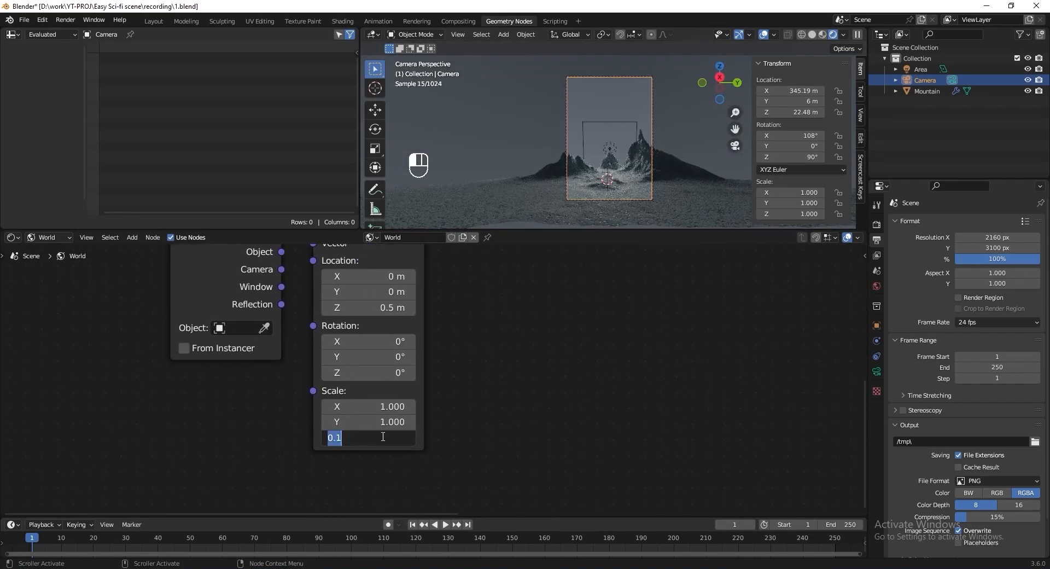
text(.3)
key(Return)
key(ctrl+s)
Set the area light's size to 2.5 m and save the file.
scroll(669, 163, up, 5)
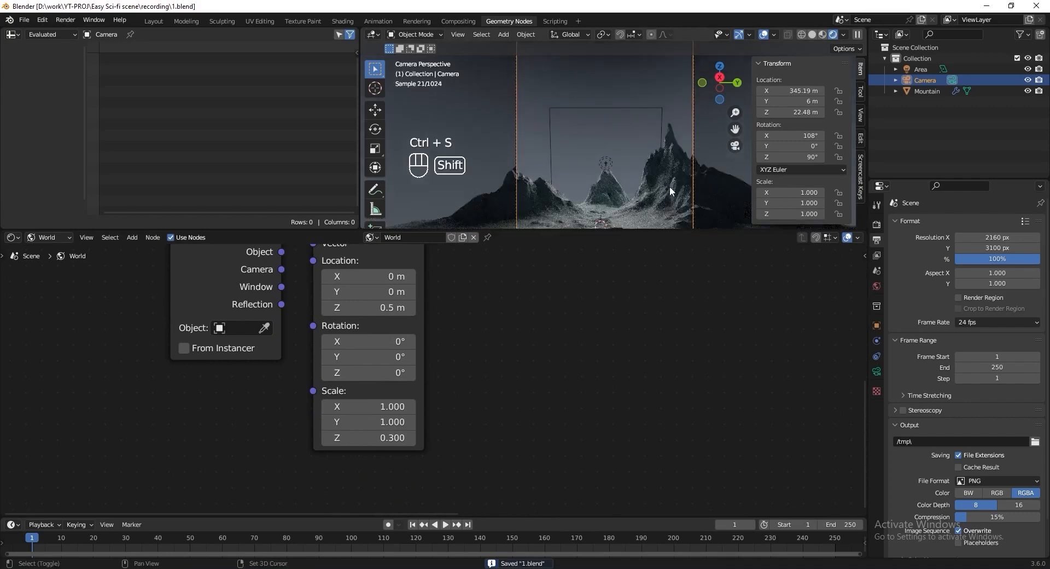
scroll(701, 147, down, 4)
click(921, 70)
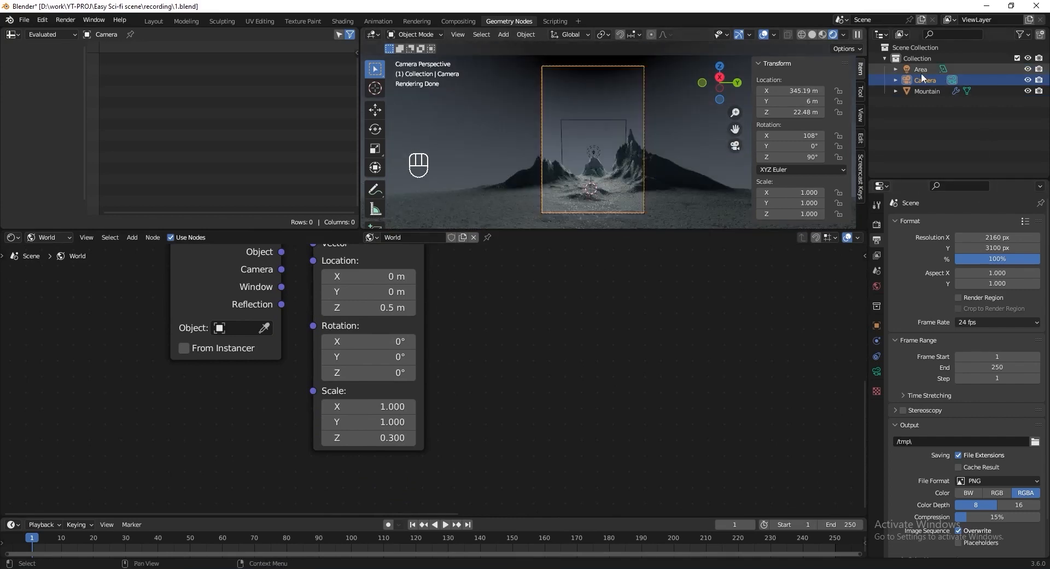
click(878, 372)
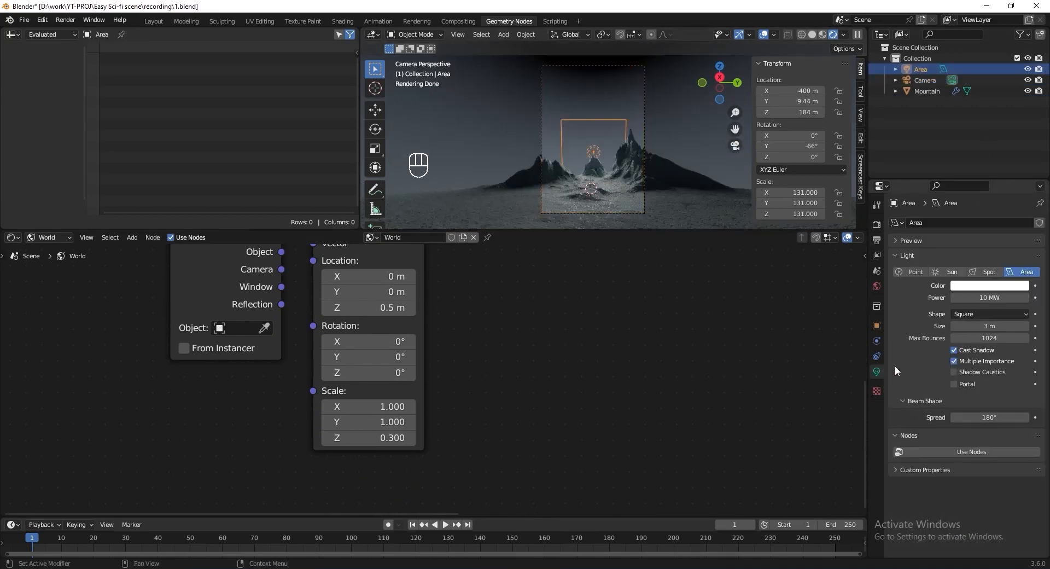
click(976, 326)
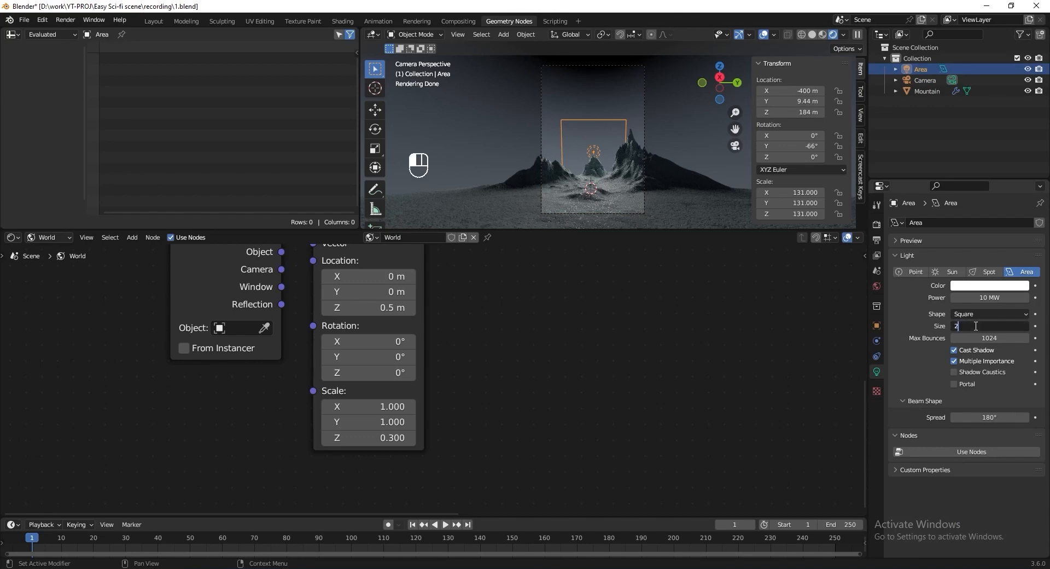
text(2.5)
key(Return)
key(ctrl+s)
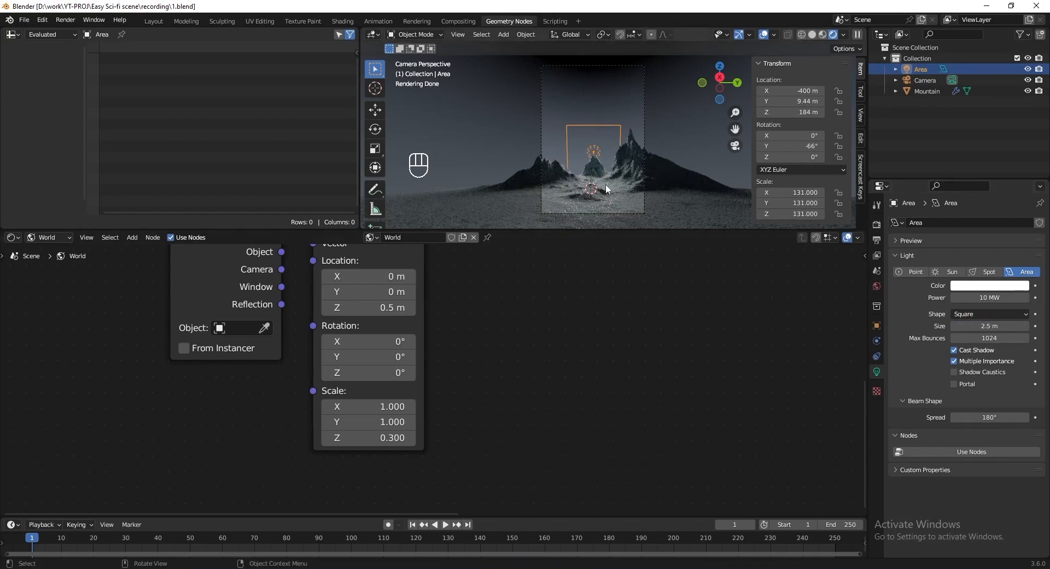
Set the area light's power to 30 MW.
scroll(606, 184, up, 4)
click(985, 298)
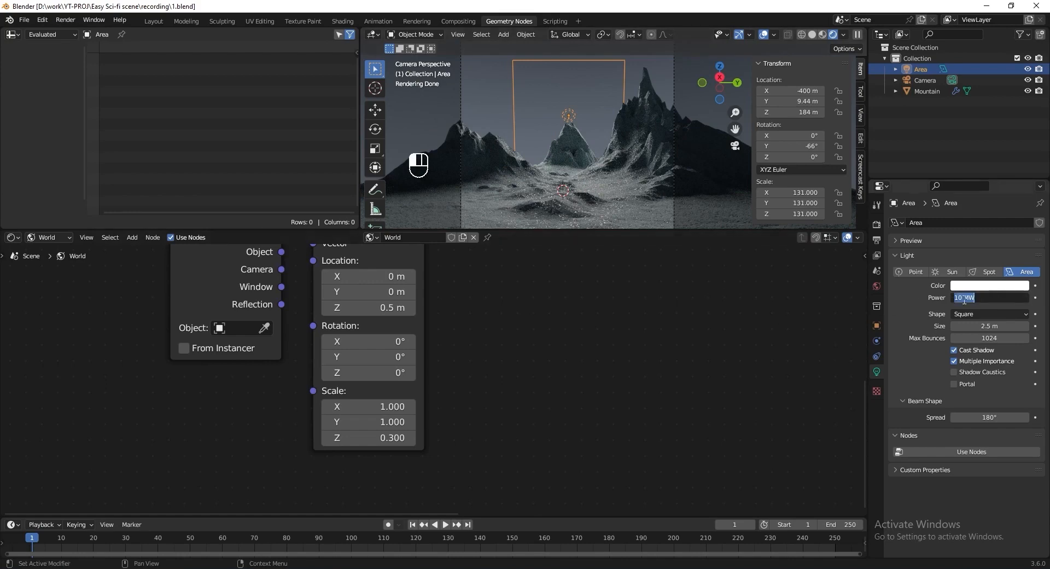
text(30)
key(Return)
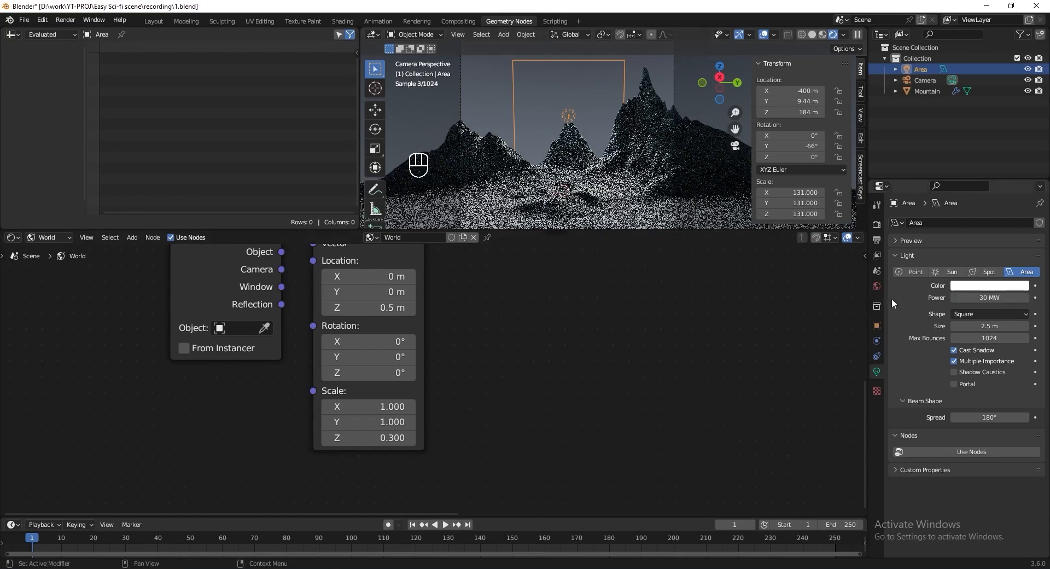
Raise the camera's passepartout opacity to 1.000 and make the 3D viewport area taller.
click(926, 80)
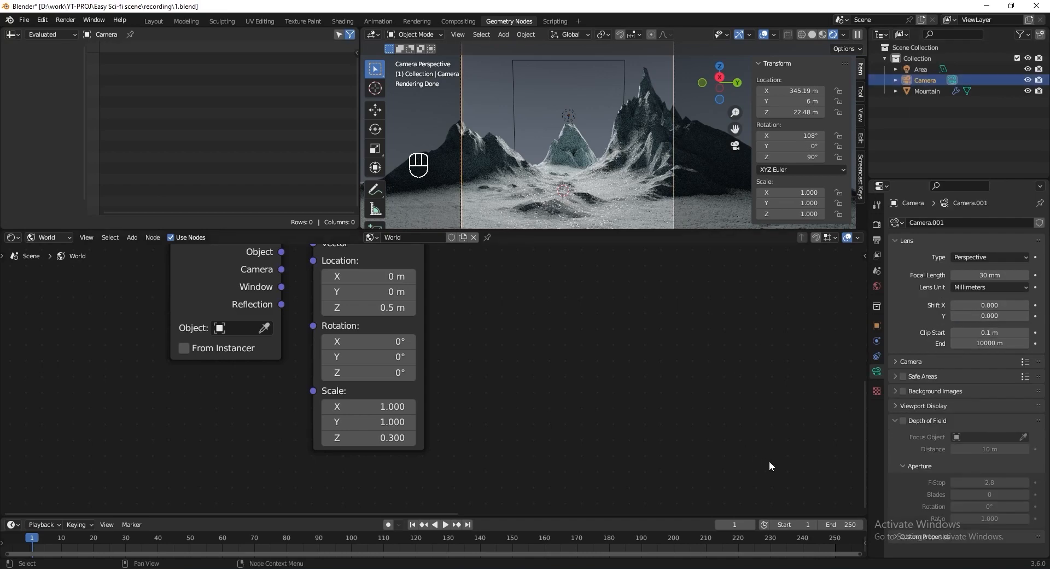
click(935, 405)
scroll(936, 406, down, 4)
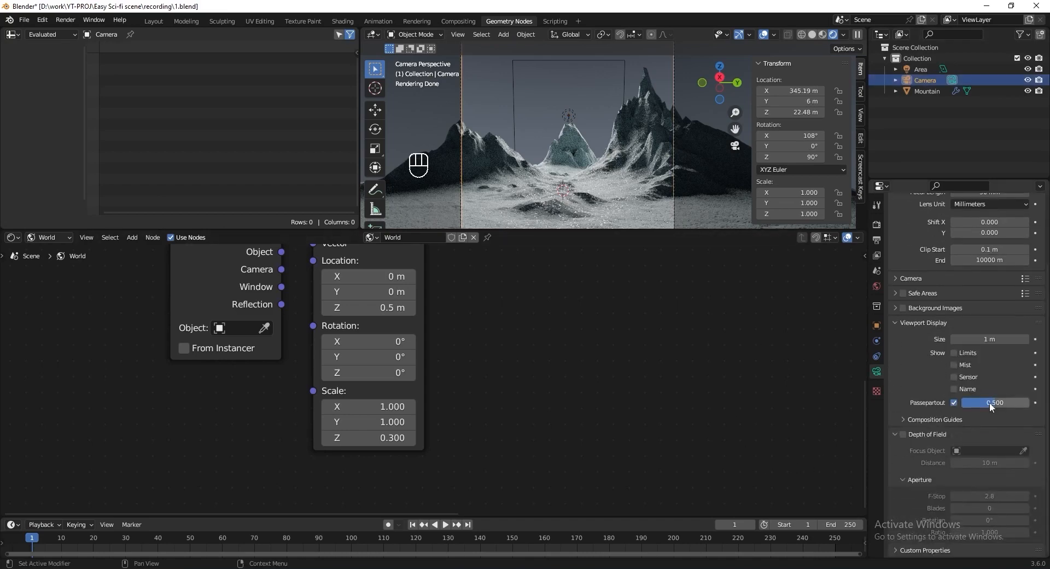
drag(989, 402, 1029, 402)
scroll(649, 143, down, 3)
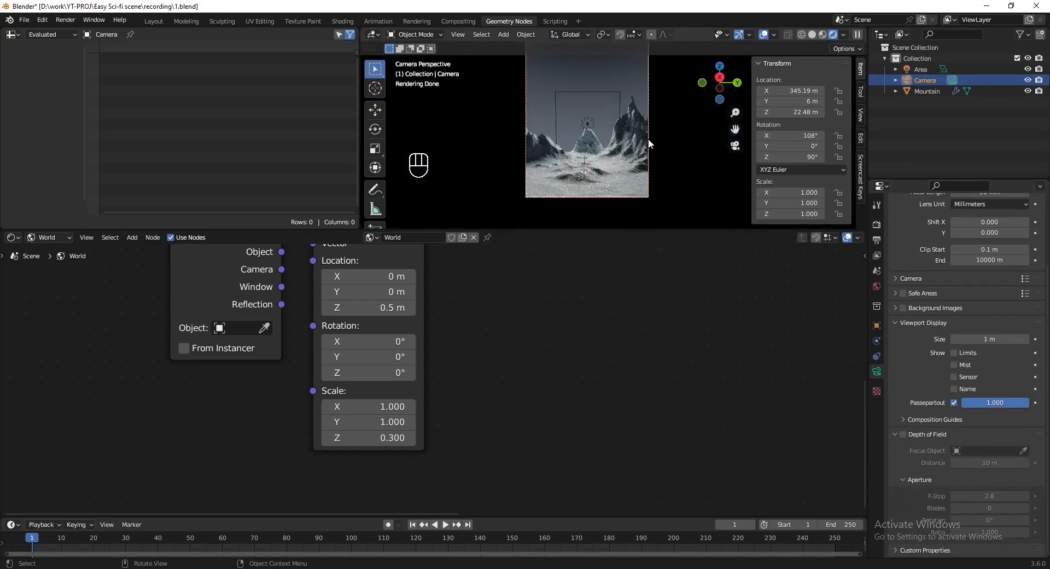
drag(647, 228, 647, 263)
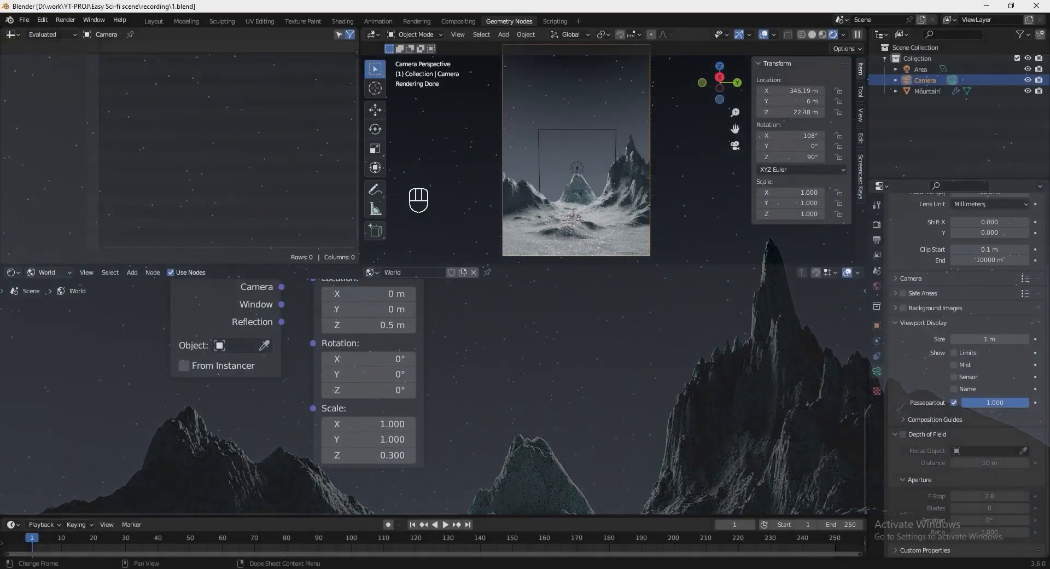
Join all world nodes except World Output into a frame labelled "Sky Grdient".
scroll(437, 392, down, 5)
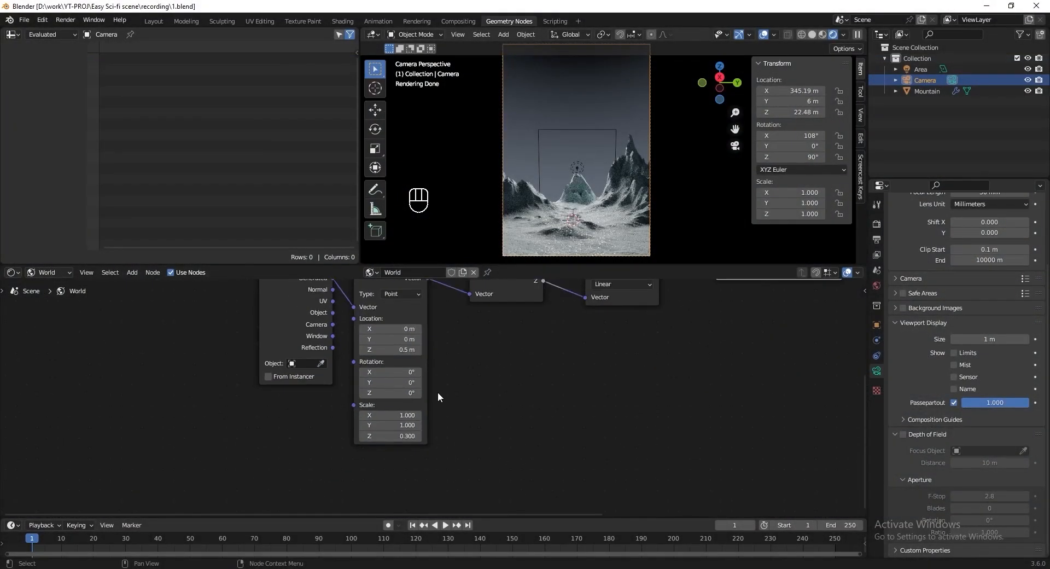
scroll(485, 379, up, 2)
drag(223, 316, 603, 495)
key(ctrl+j)
key(F2)
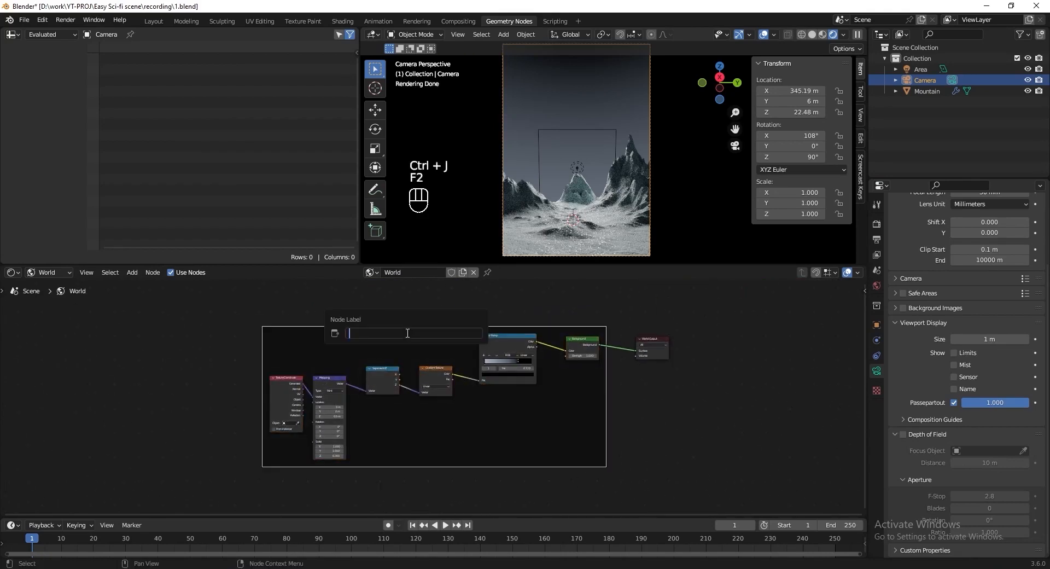
text(Sky Grdient)
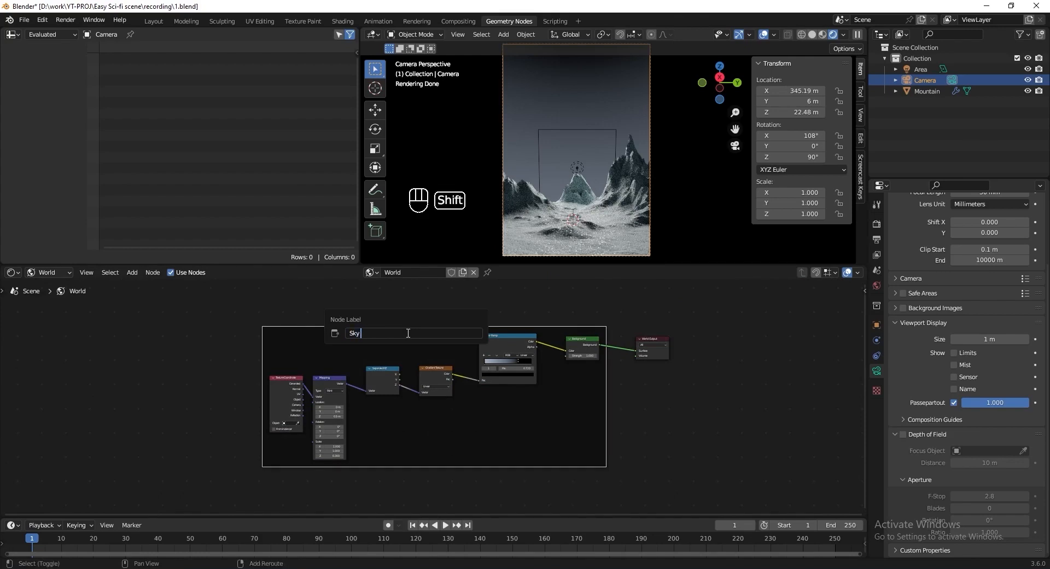
key(Return)
Insert an Add Shader node on the link between Background and World Output, and save the file.
scroll(530, 388, up, 4)
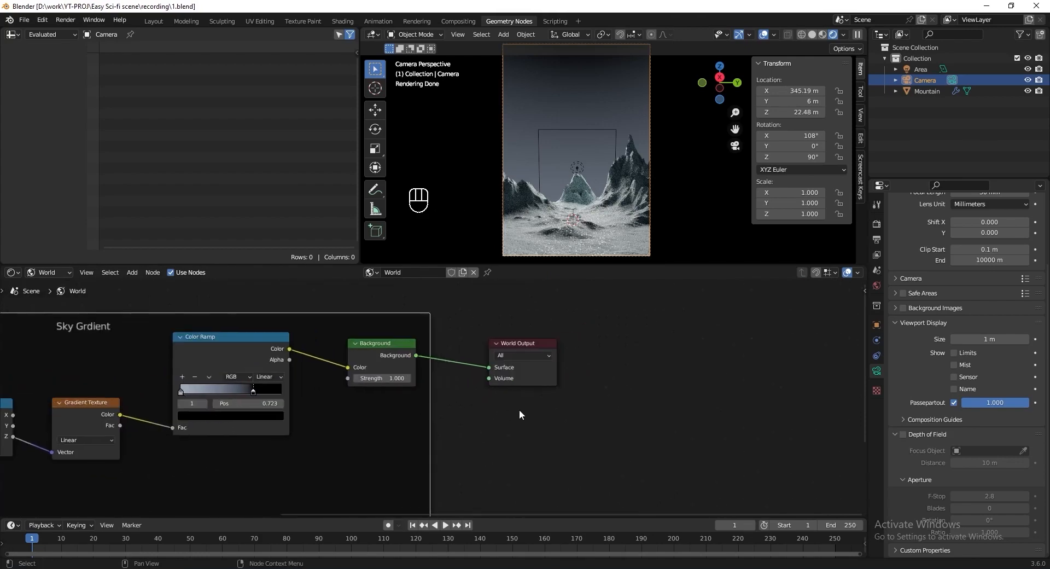
key(shift+a)
click(520, 409)
text(add s)
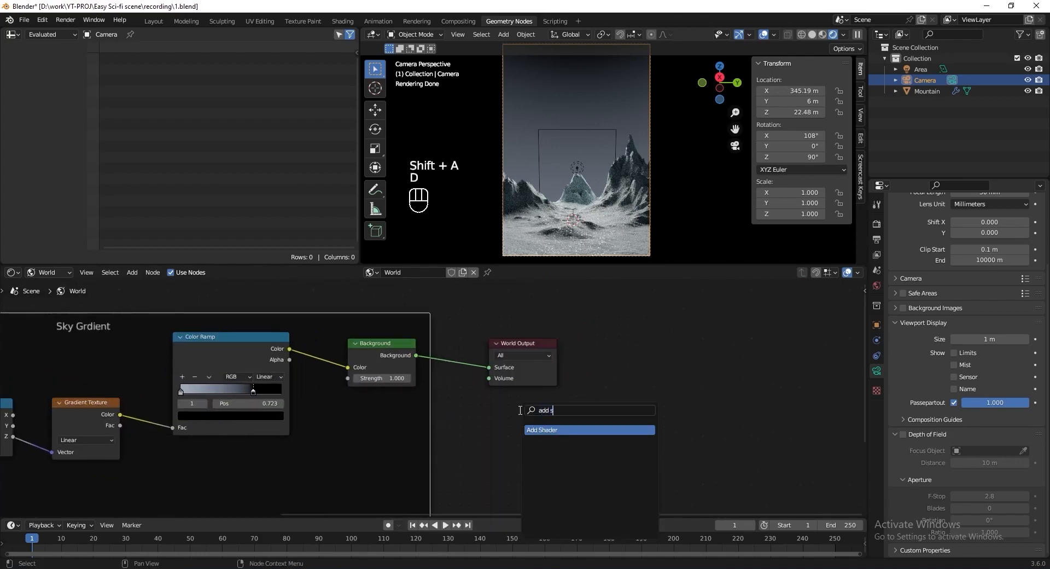
text(hader)
click(568, 428)
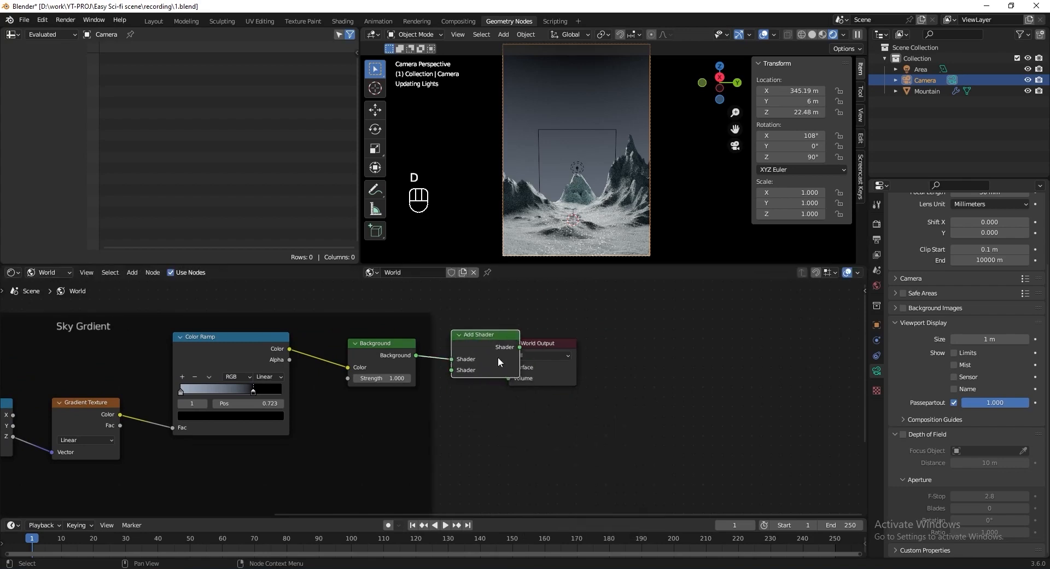
click(507, 360)
key(ctrl+s)
Duplicate the sky gradient frame with all its nodes and place the copy below the original.
scroll(533, 362, down, 8)
middle_drag(443, 389, 540, 342)
click(545, 310)
drag(544, 314, 195, 462)
key(shift+d)
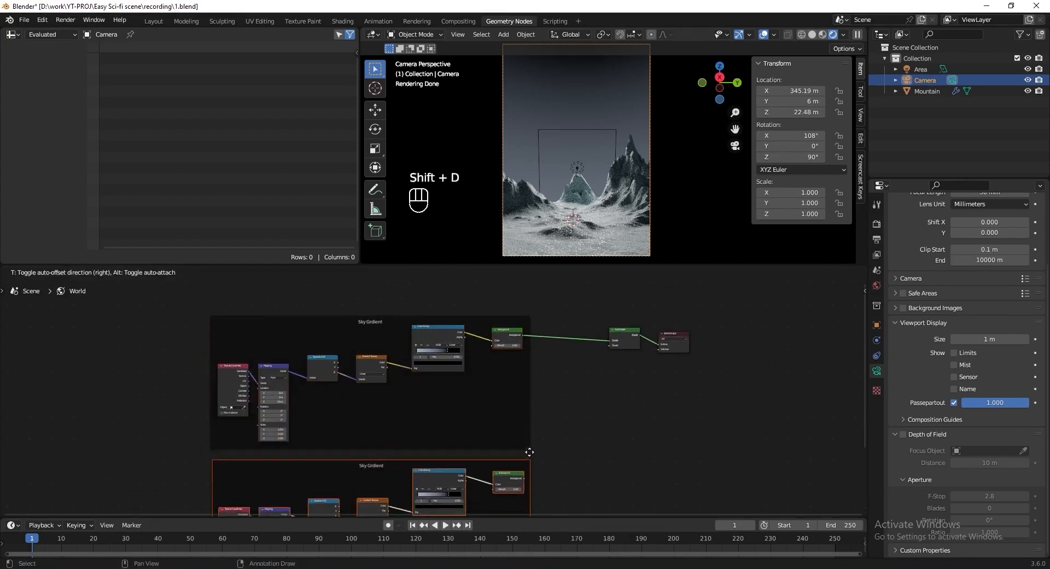
click(530, 457)
Relabel the duplicated node frame as "Star" and save the file.
middle_drag(565, 463, 584, 392)
scroll(584, 392, up, 10)
click(366, 383)
key(F2)
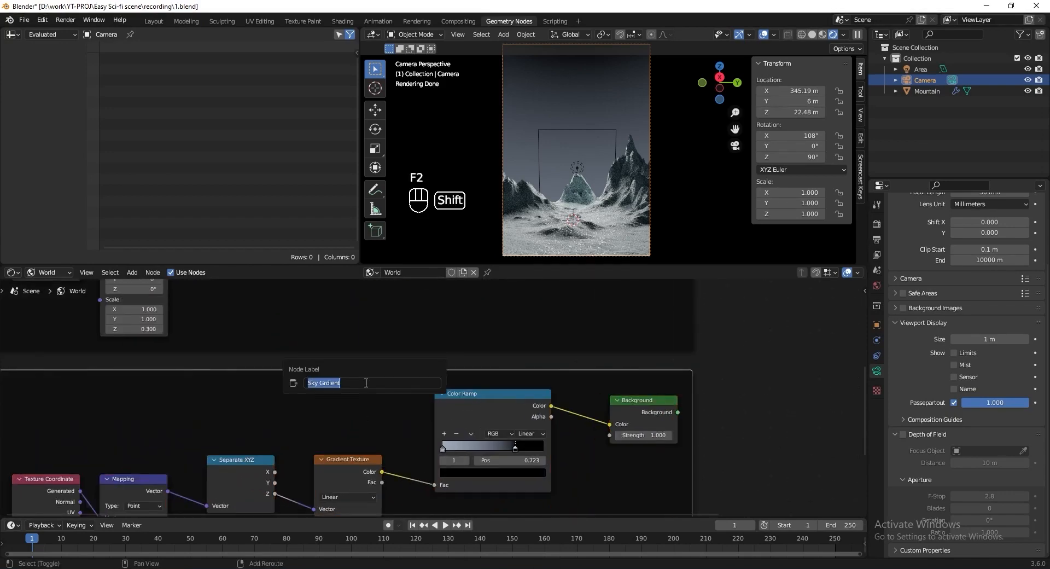
text(Sk)
key(Return)
key(ctrl+s)
Connect the Star frame's Background output to the second Shader input of the Add Shader node.
scroll(474, 359, down, 12)
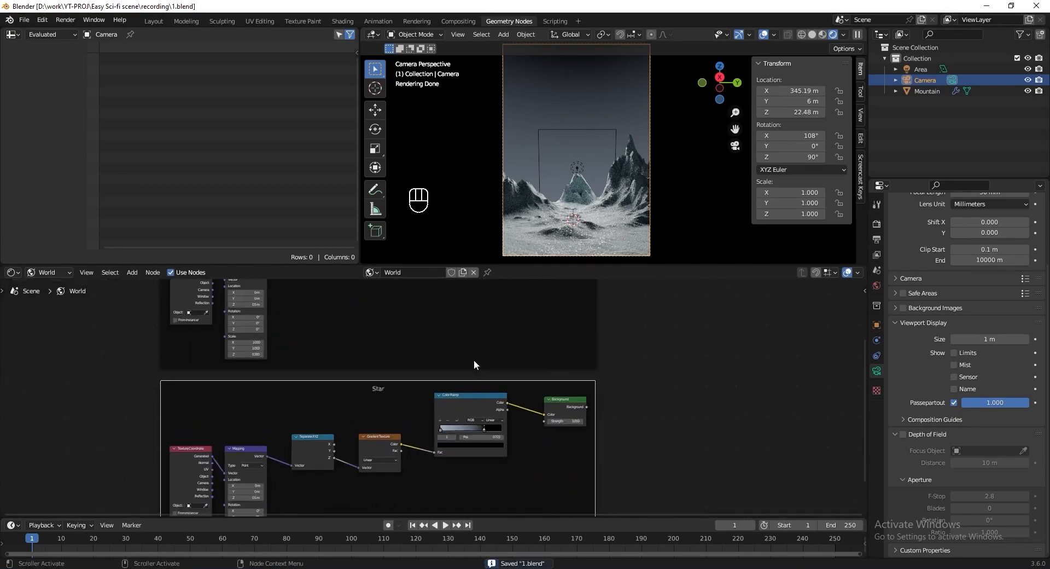
middle_drag(532, 400, 457, 471)
drag(457, 470, 531, 362)
scroll(559, 368, up, 6)
middle_drag(587, 359, 602, 347)
click(613, 330)
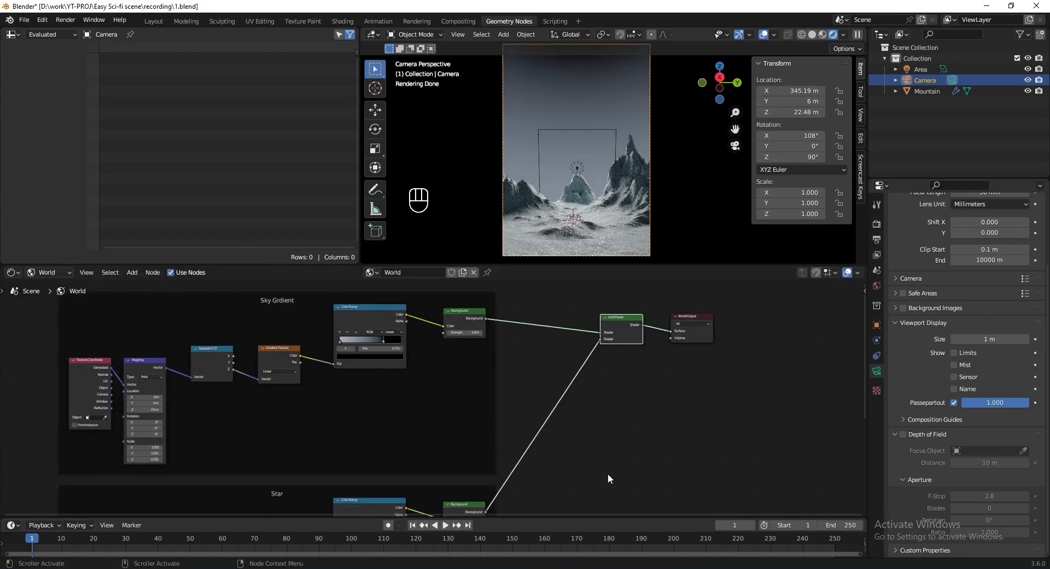
Set the Star frame's Mapping node to Z location 0 m and Z scale 1.
middle_drag(552, 513, 618, 386)
scroll(619, 387, up, 3)
middle_drag(596, 422, 663, 365)
key(ctrl+s)
scroll(338, 385, up, 3)
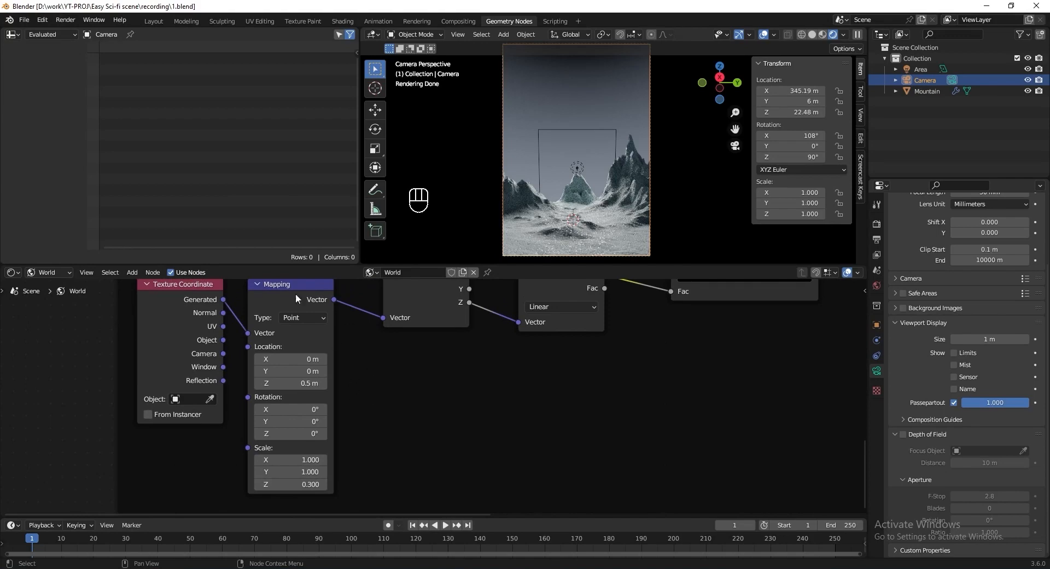
click(289, 384)
text(0)
key(Tab)
key(Tab)
key(Tab)
key(Tab)
key(Tab)
key(Tab)
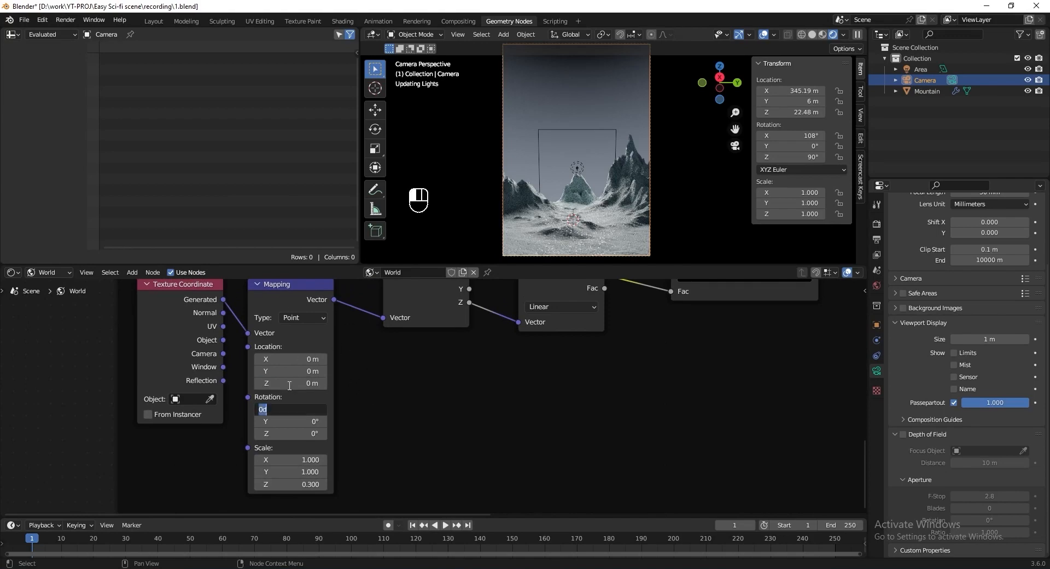
text(1)
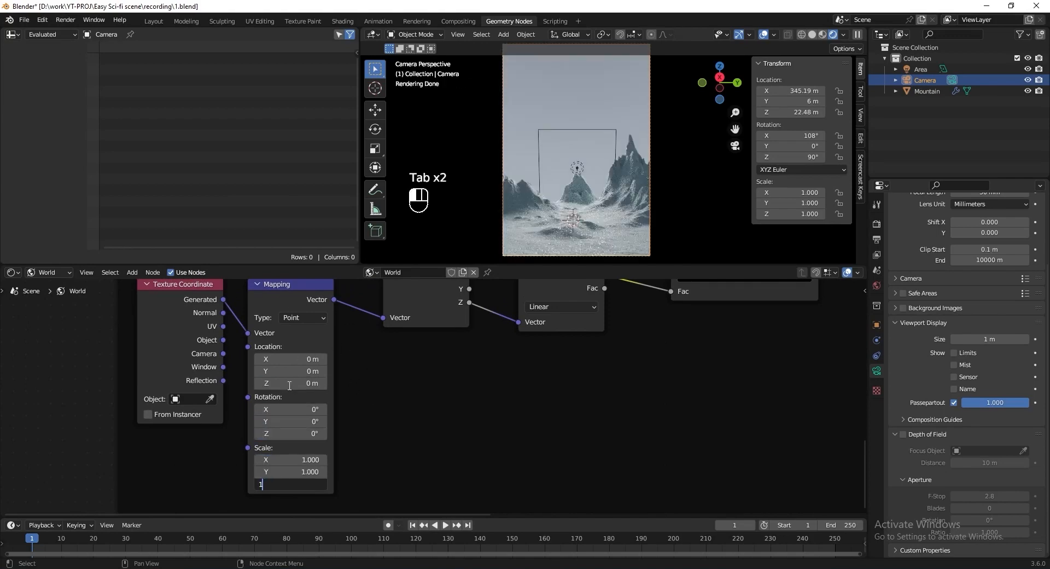
key(Return)
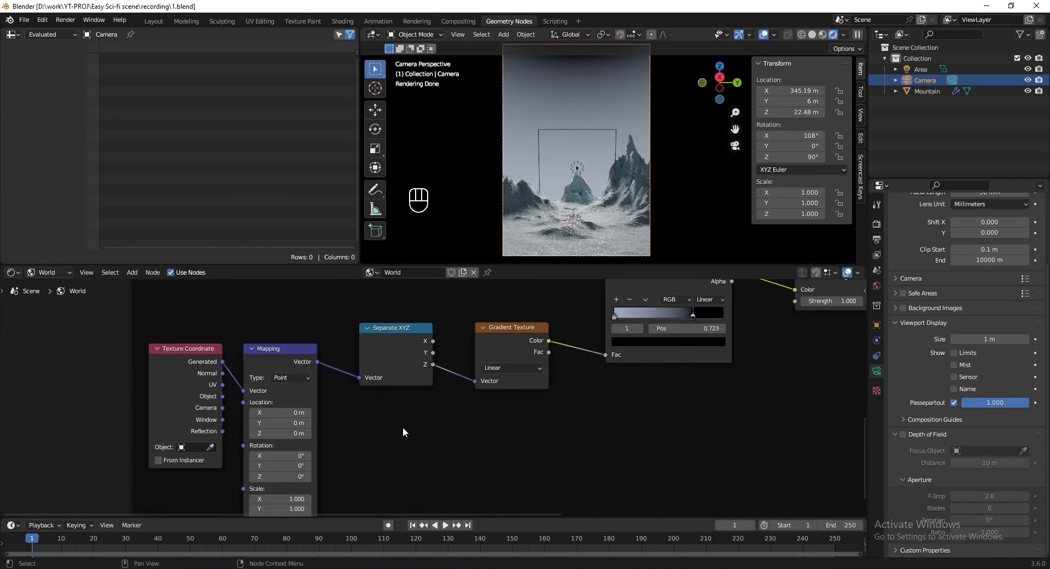
Replace the Star frame's Separate XYZ and Gradient Texture nodes with a Voronoi Texture fed by Mapping, connecting its Distance to the Color Ramp's Fac.
drag(373, 418, 549, 309)
key(ctrl+x)
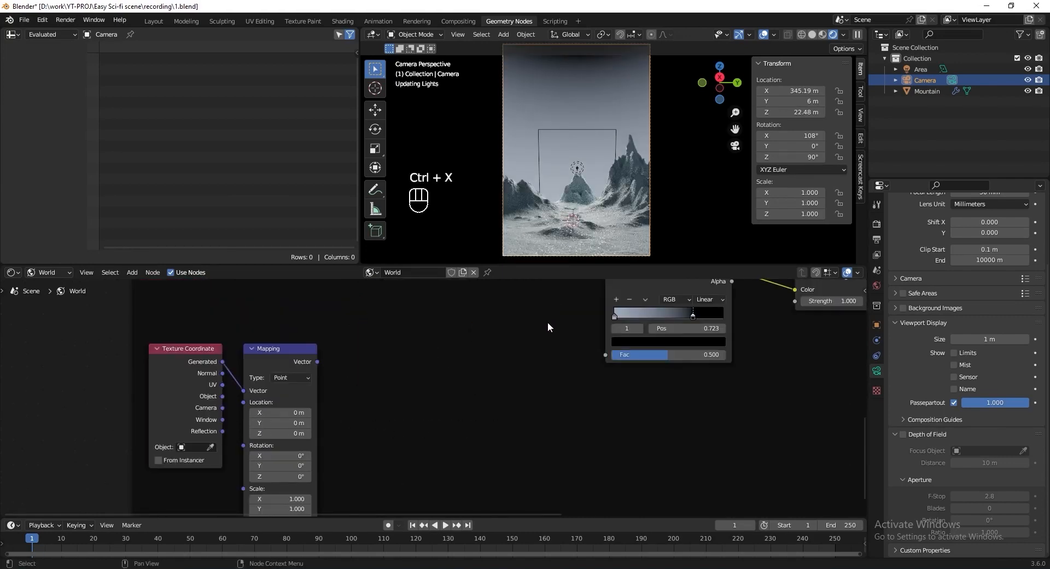
scroll(410, 317, up, 2)
drag(294, 373, 356, 381)
text(voronoi texture)
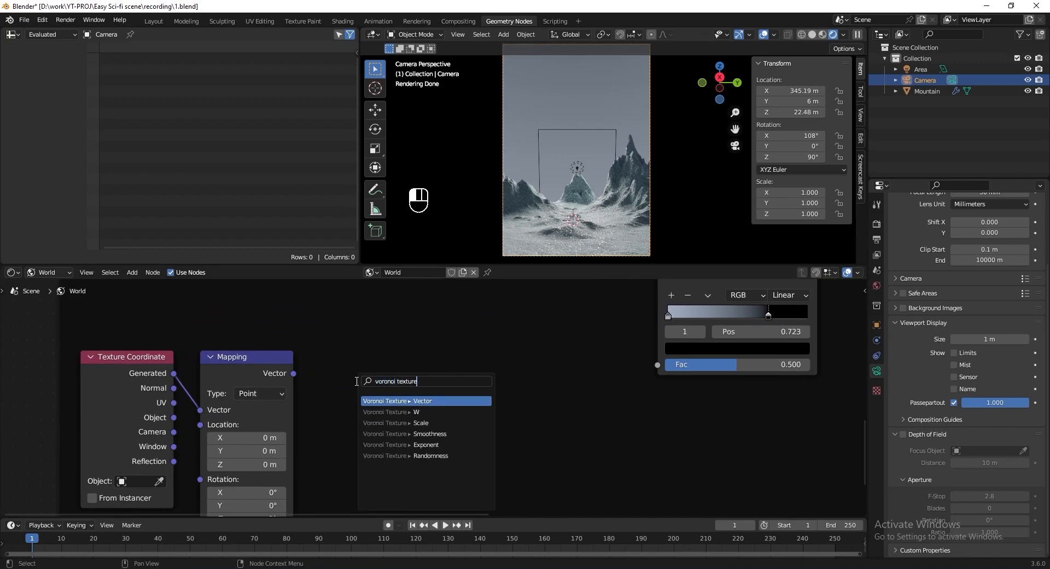
click(371, 401)
click(371, 383)
scroll(522, 375, down, 2)
middle_drag(519, 372, 435, 382)
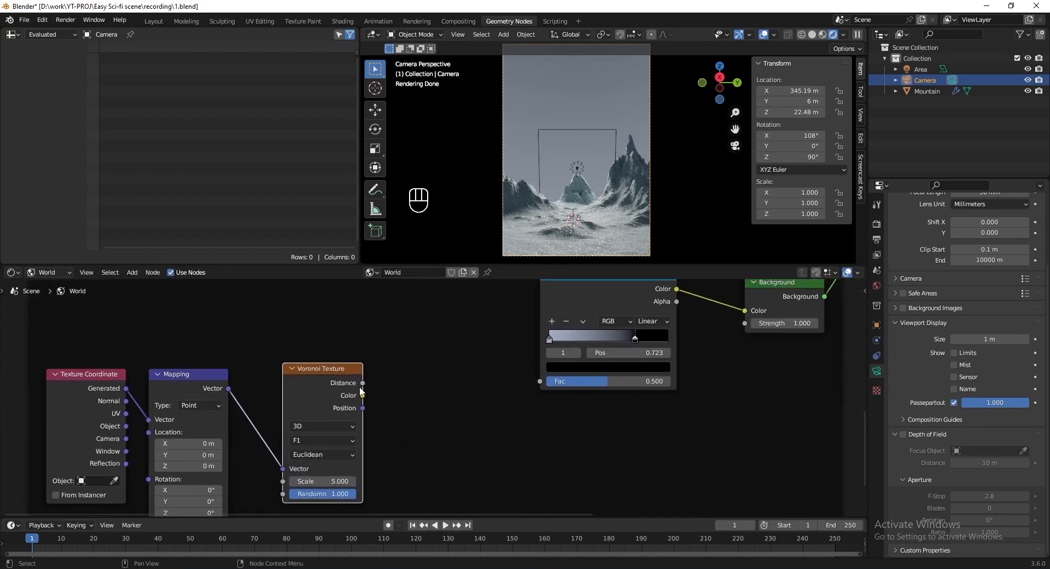
drag(362, 384, 541, 382)
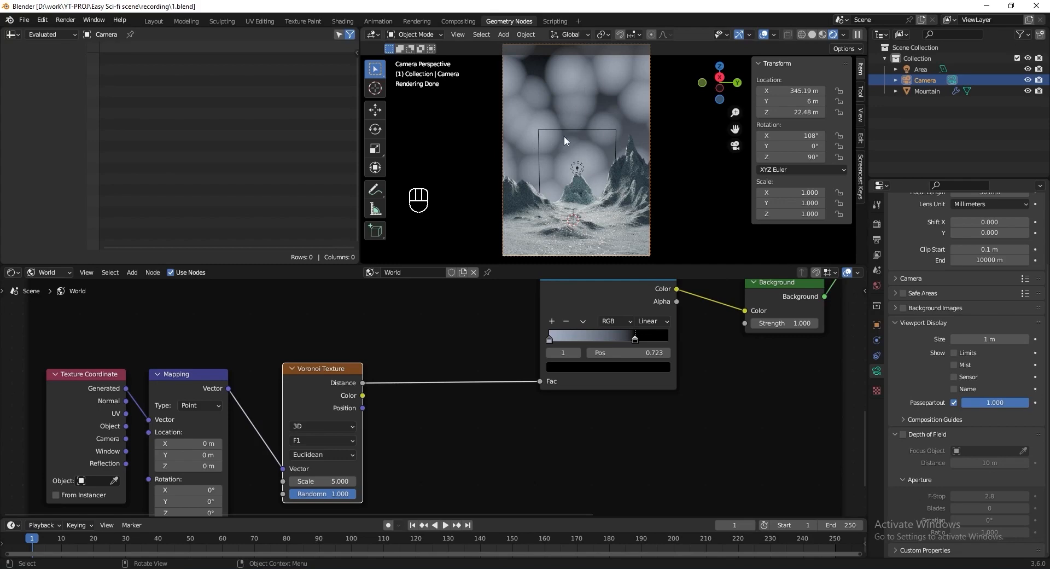
Set the first color stop of the Star frame's Color Ramp to white, hex FFFFFF.
scroll(547, 410, up, 3)
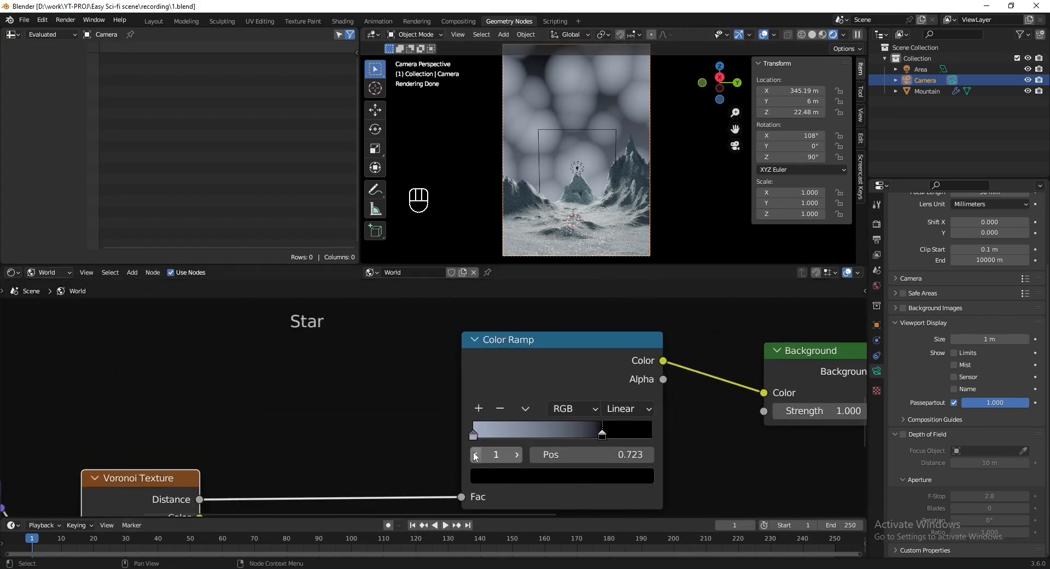
click(473, 435)
click(513, 477)
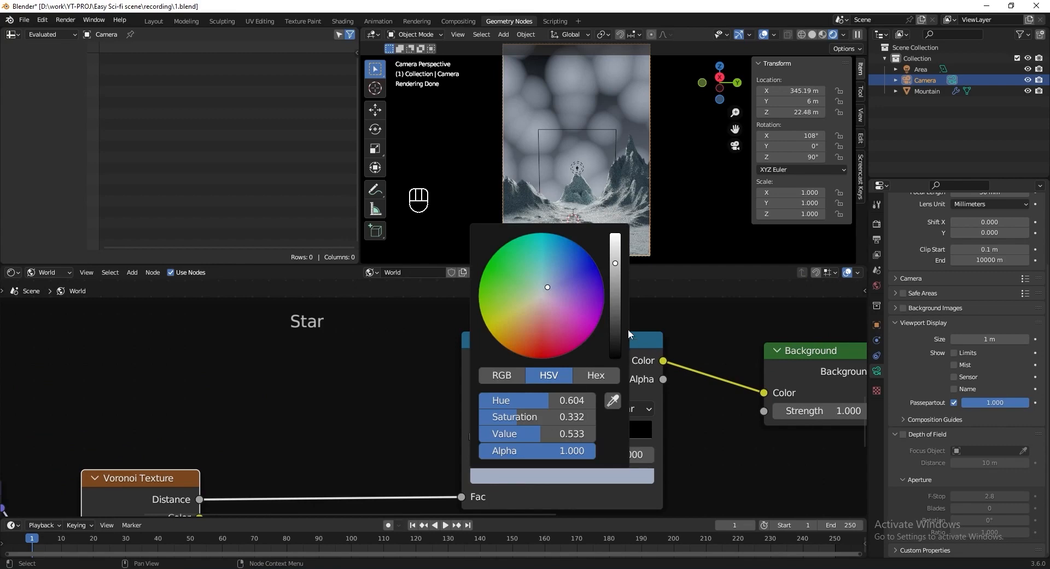
drag(616, 274, 616, 229)
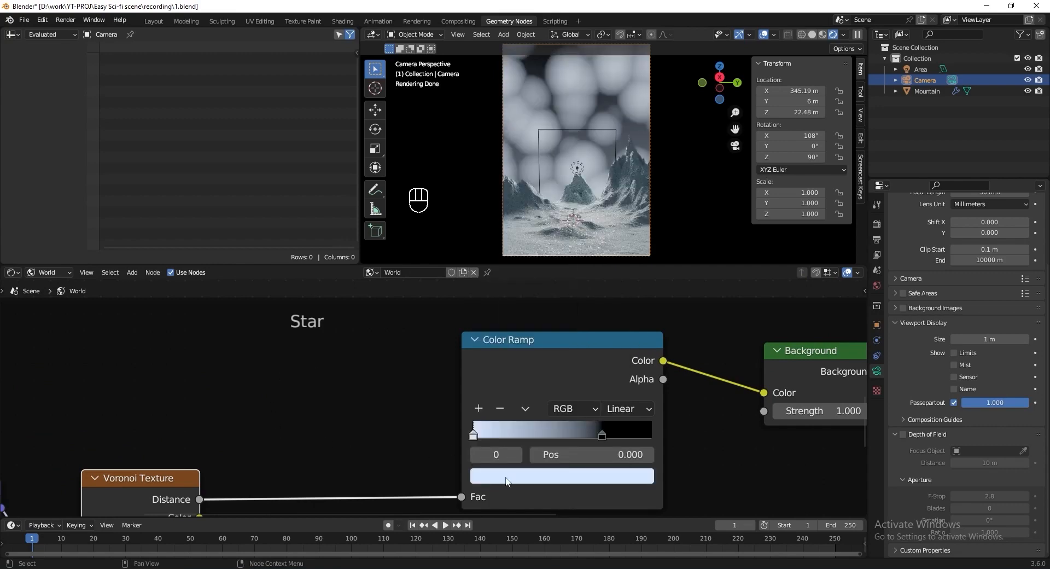
click(506, 477)
click(543, 300)
click(585, 376)
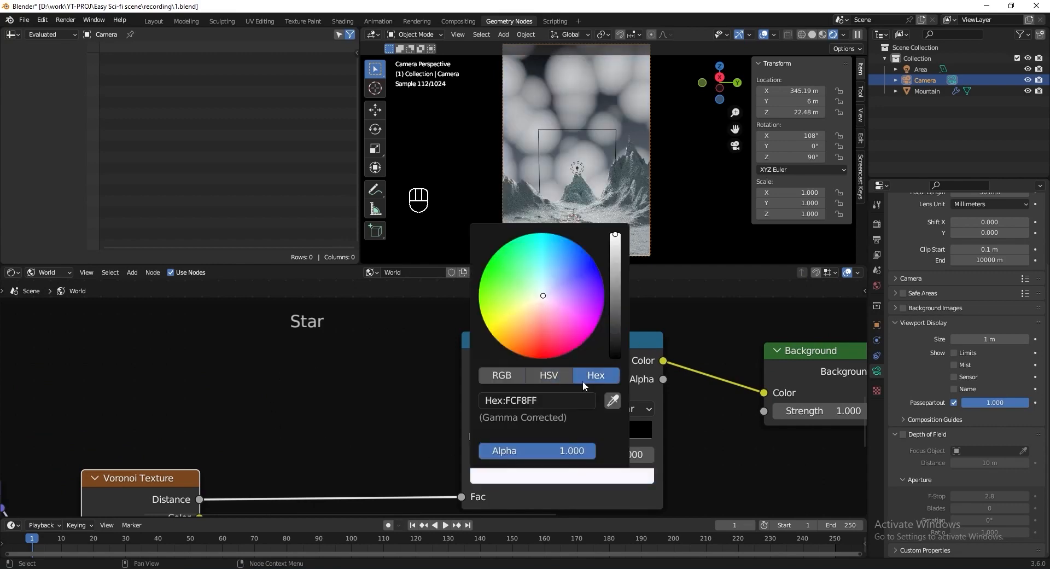
click(528, 400)
text(FFF)
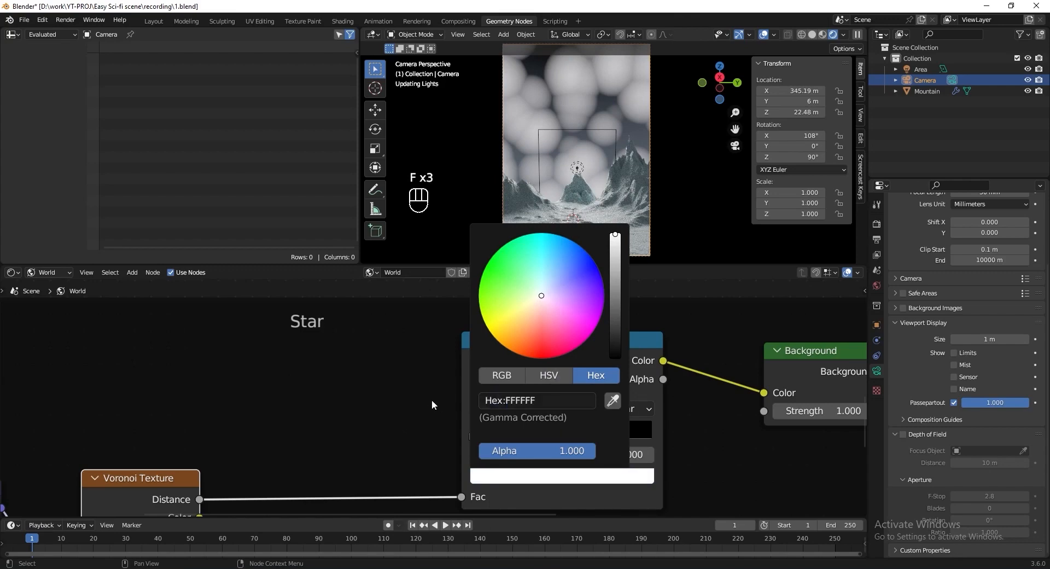
Move the Color Ramp's black stop to position 0.07 and save the file.
scroll(644, 439, up, 1)
drag(698, 412, 505, 412)
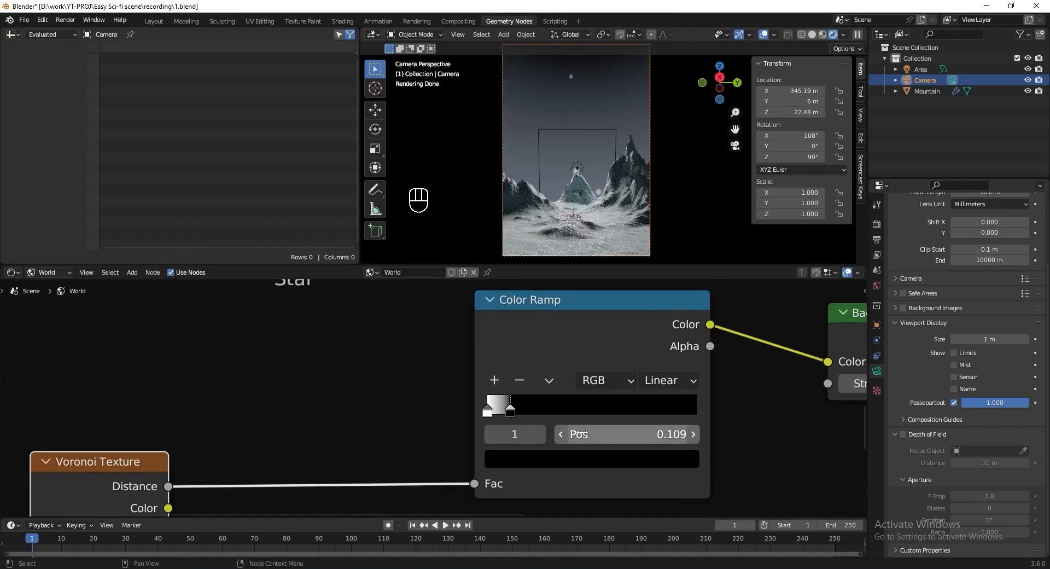
click(604, 435)
text(.07)
key(Return)
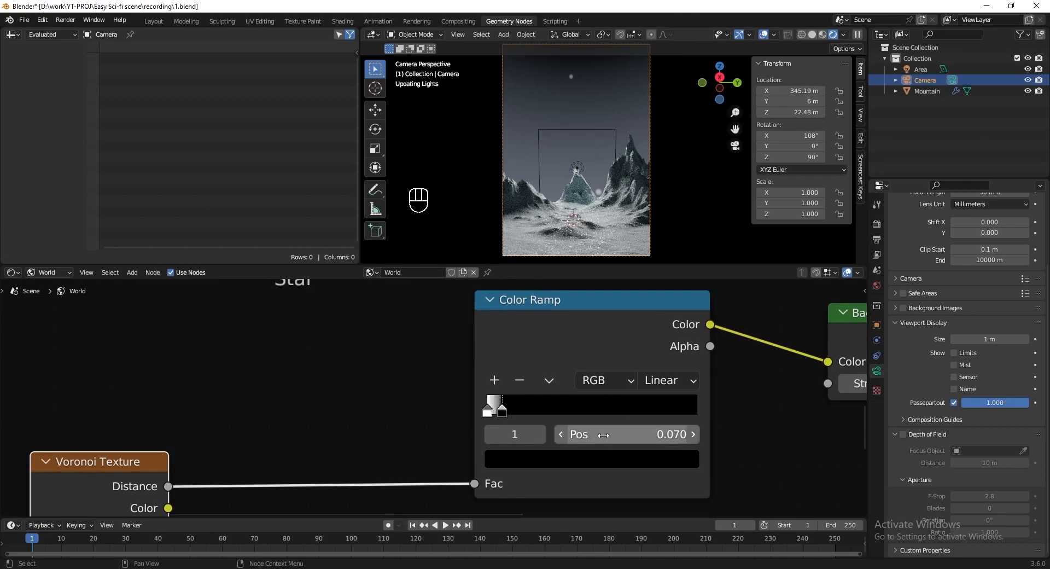
key(ctrl+s)
Set the Voronoi Texture's scale to 100 for the stars.
scroll(572, 111, up, 4)
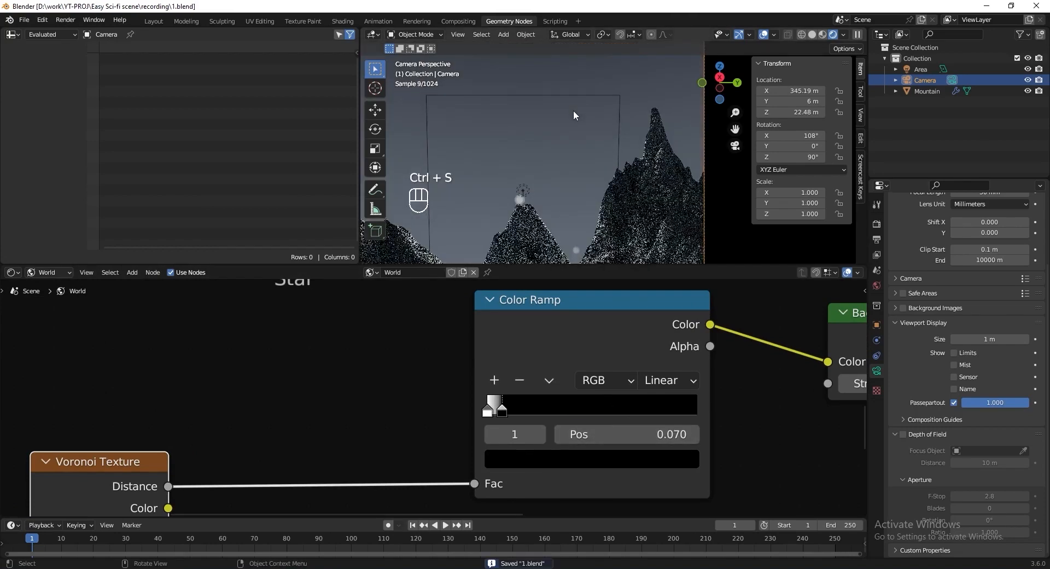
shift+middle_drag(574, 110, 593, 206)
scroll(597, 199, up, 3)
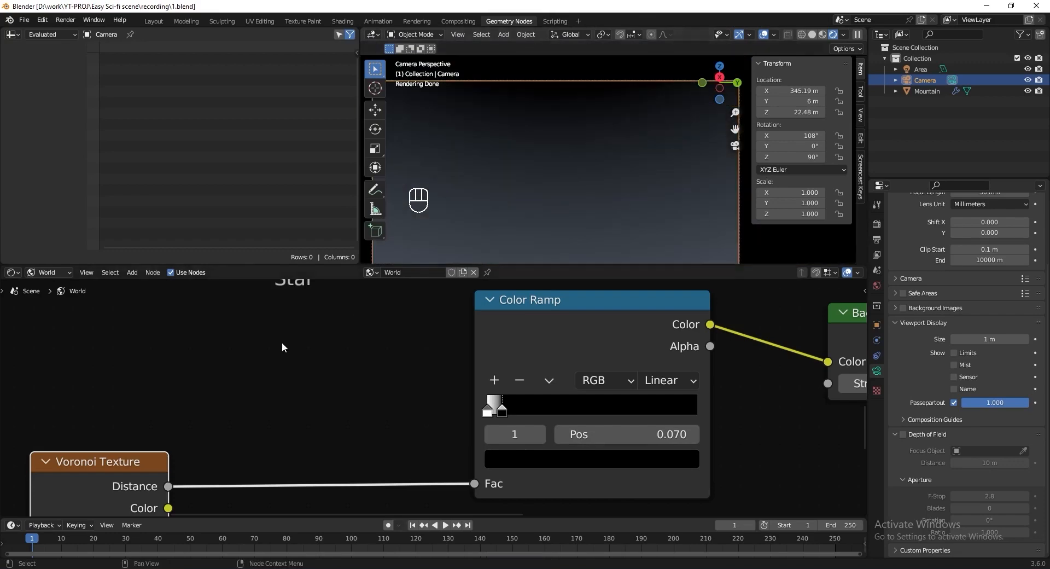
scroll(281, 342, down, 8)
middle_drag(260, 347, 403, 295)
scroll(366, 414, up, 5)
middle_drag(366, 413, 382, 394)
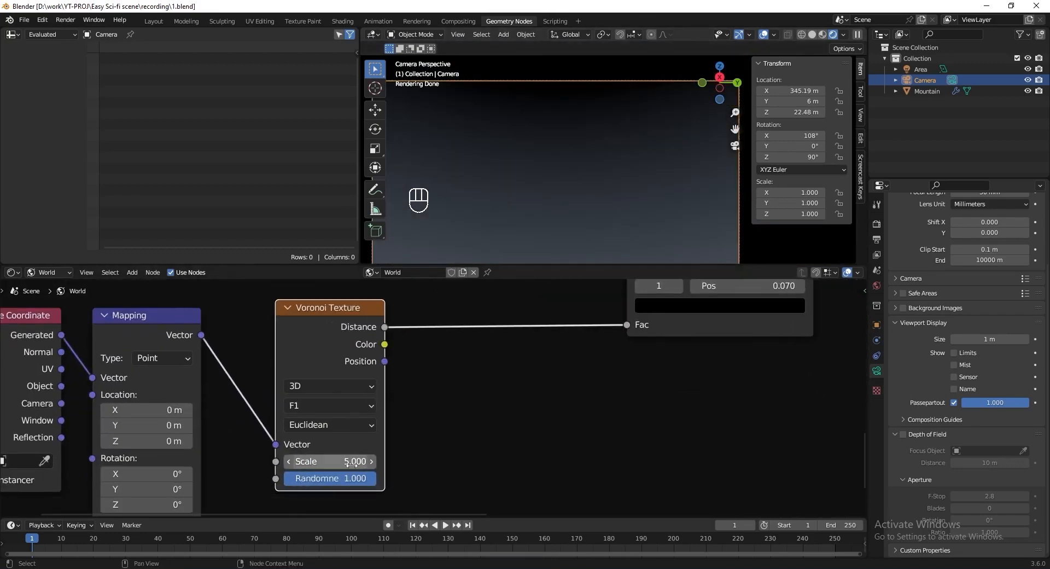
click(362, 462)
text(100)
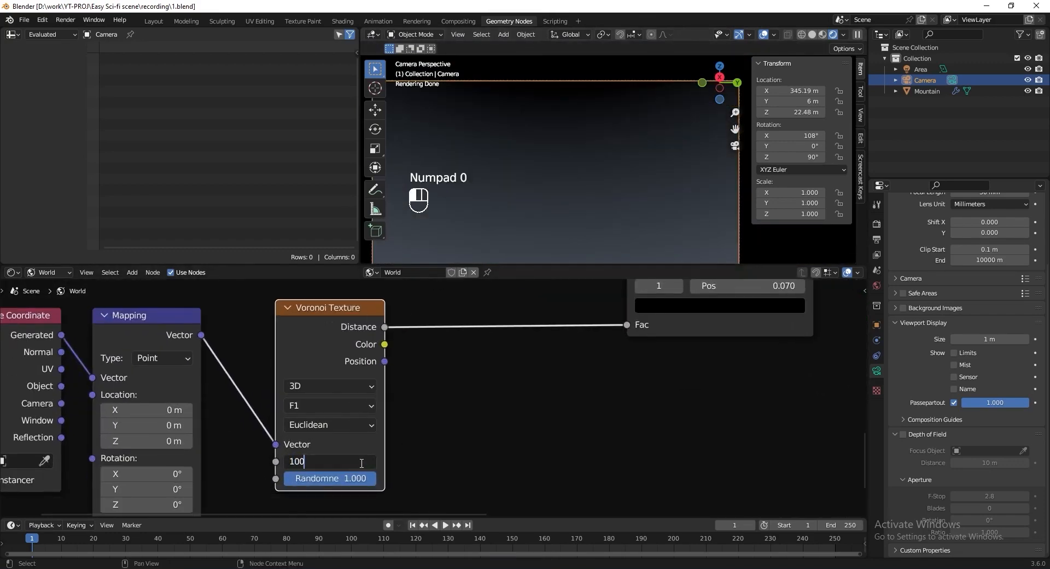
key(Return)
scroll(563, 184, up, 1)
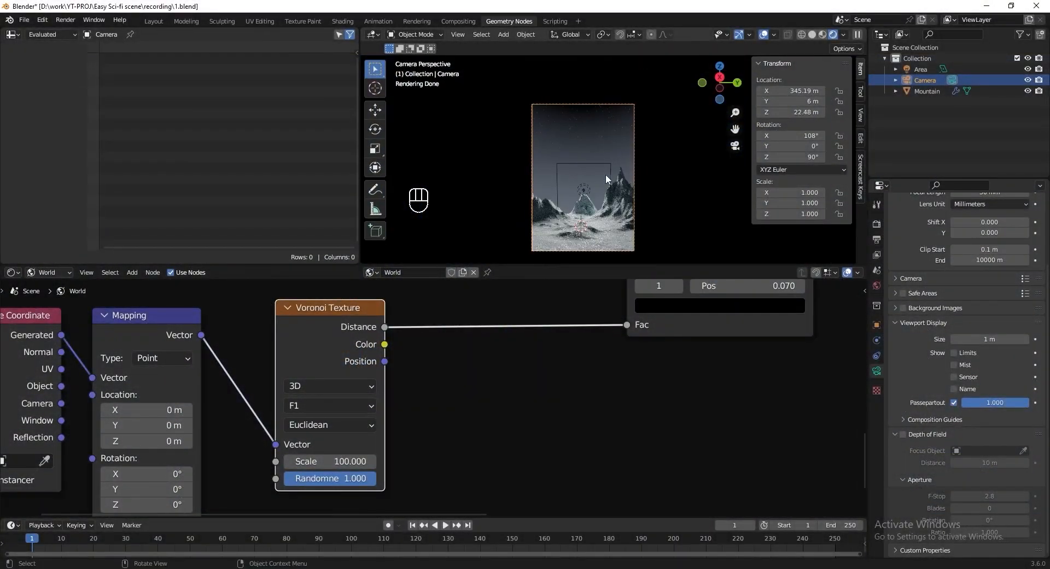
Add a cube to the scene in solid shading and rename it "Nebula".
click(812, 35)
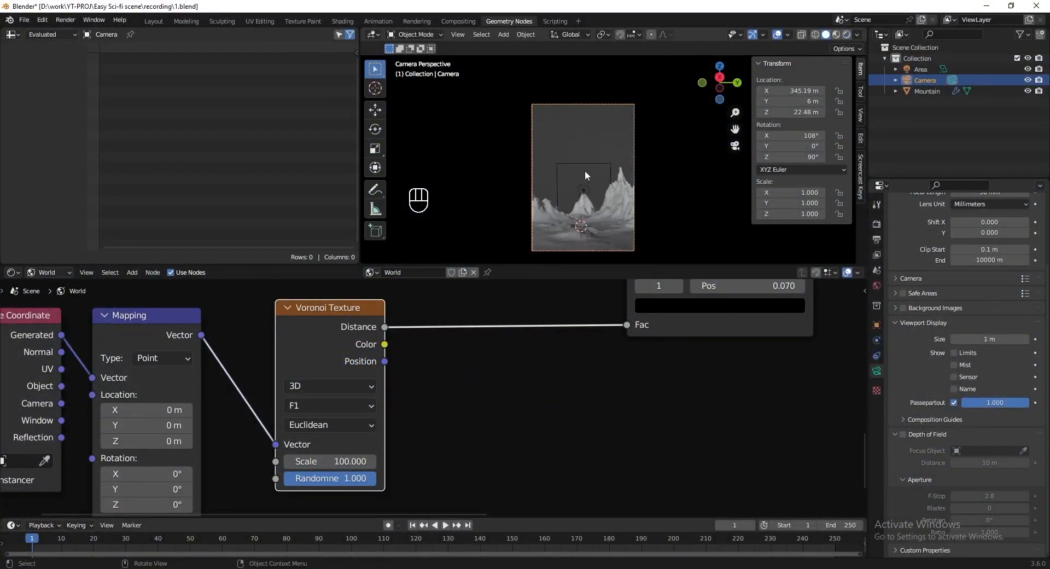
mouse_move(586, 170)
middle_down()
mouse_move(569, 166)
mouse_move(584, 163)
middle_up()
scroll(570, 166, down, 4)
key(shift+a)
mouse_move(579, 104)
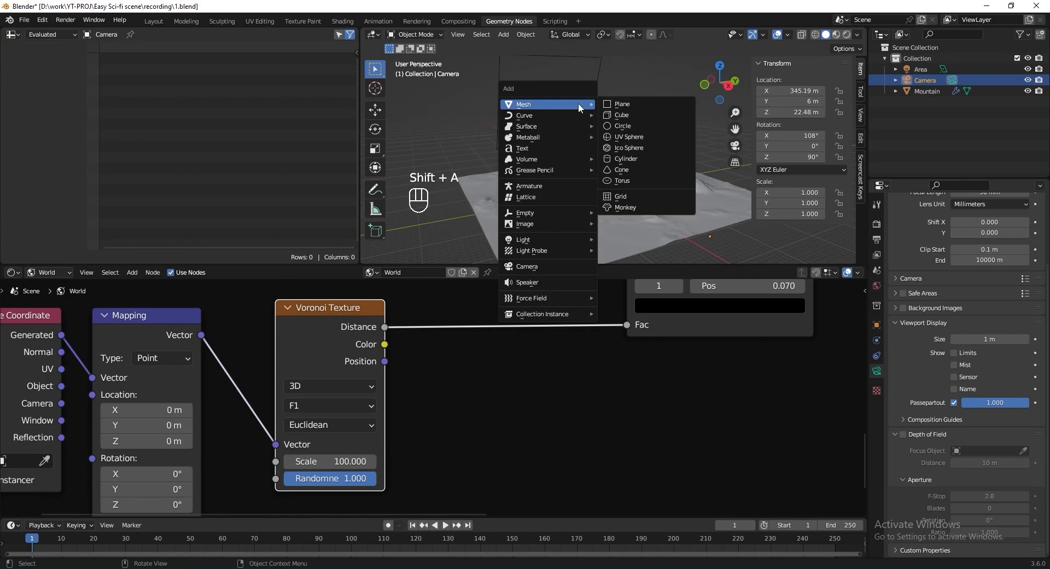
click(635, 115)
double_click(922, 91)
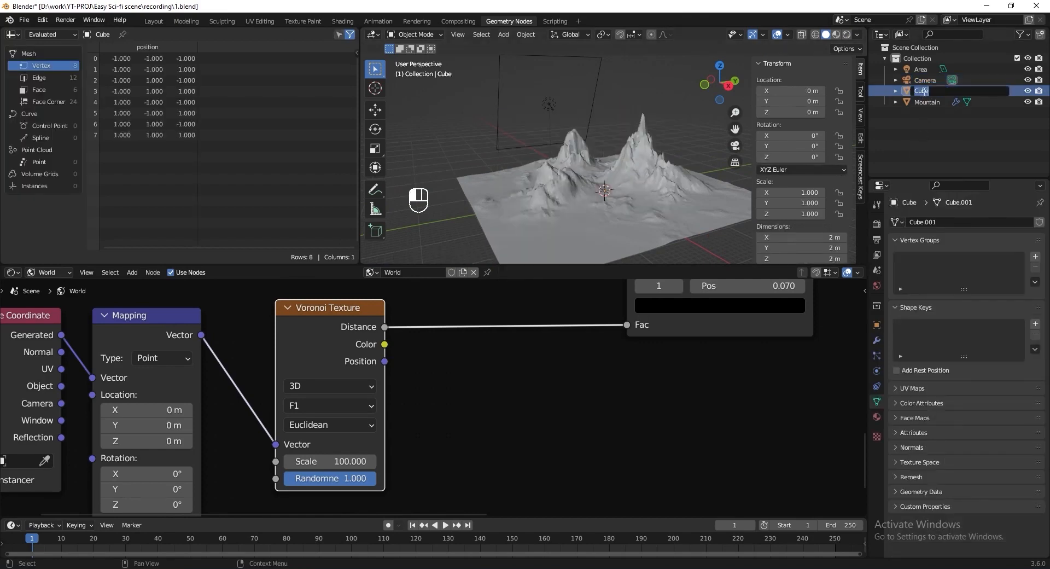
key(Return)
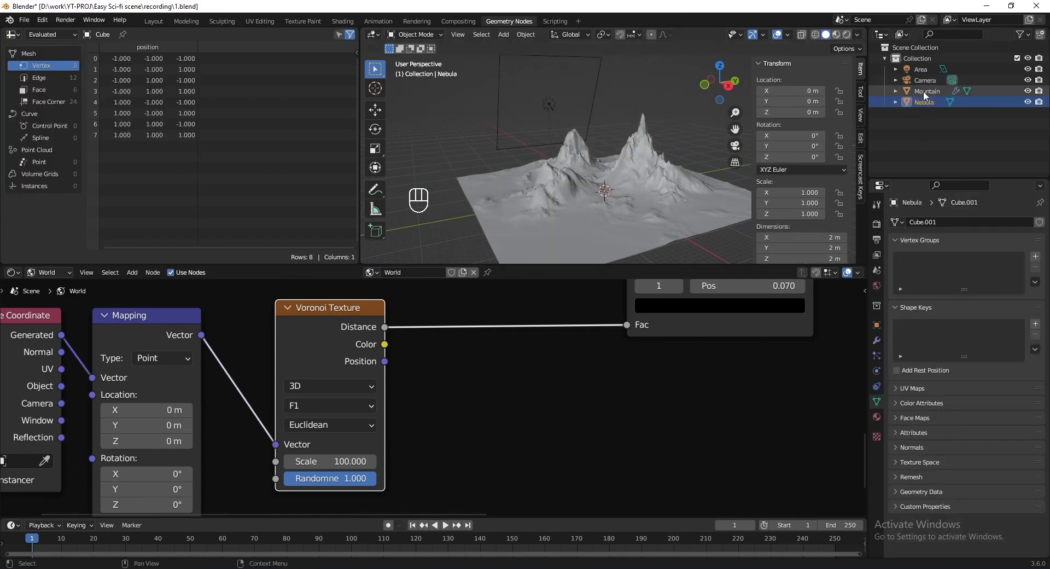
Scale the Nebula cube to X 270, Y 327 and Z 270.
shift+middle_drag(646, 191, 640, 174)
scroll(790, 187, down, 1)
click(789, 188)
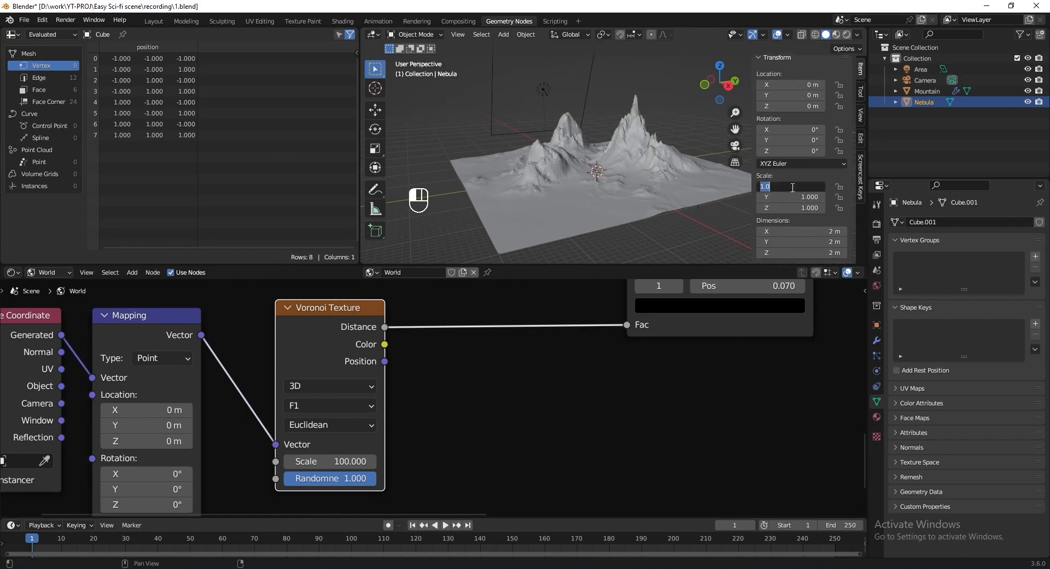
text(270)
key(Tab)
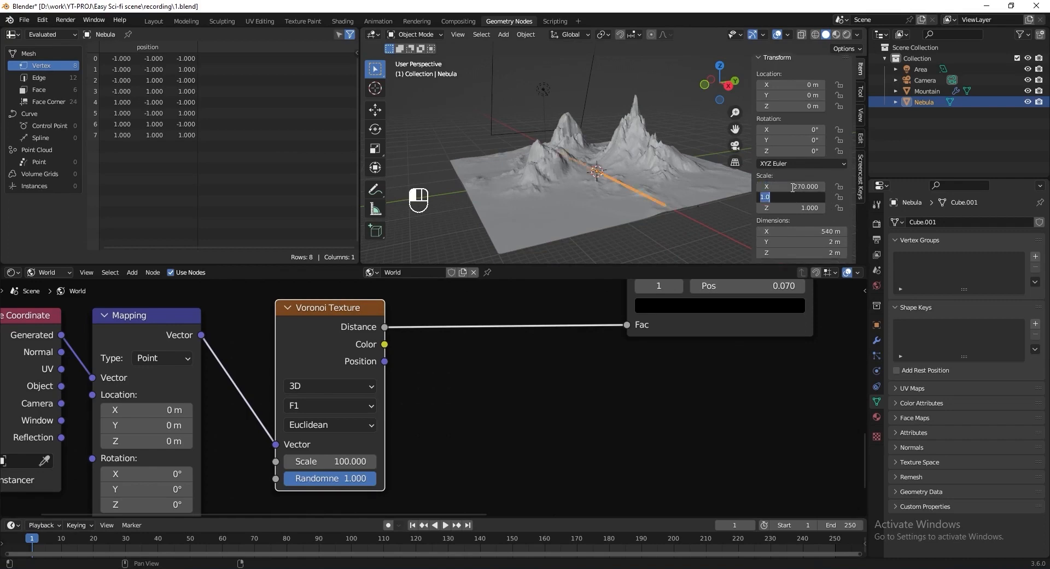
text(327)
key(Tab)
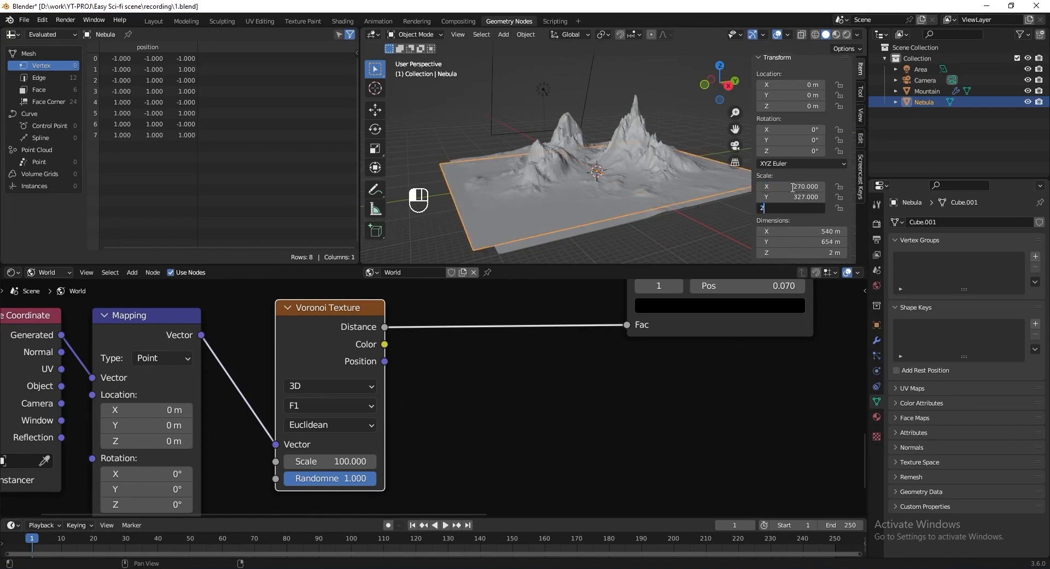
text(270)
key(Return)
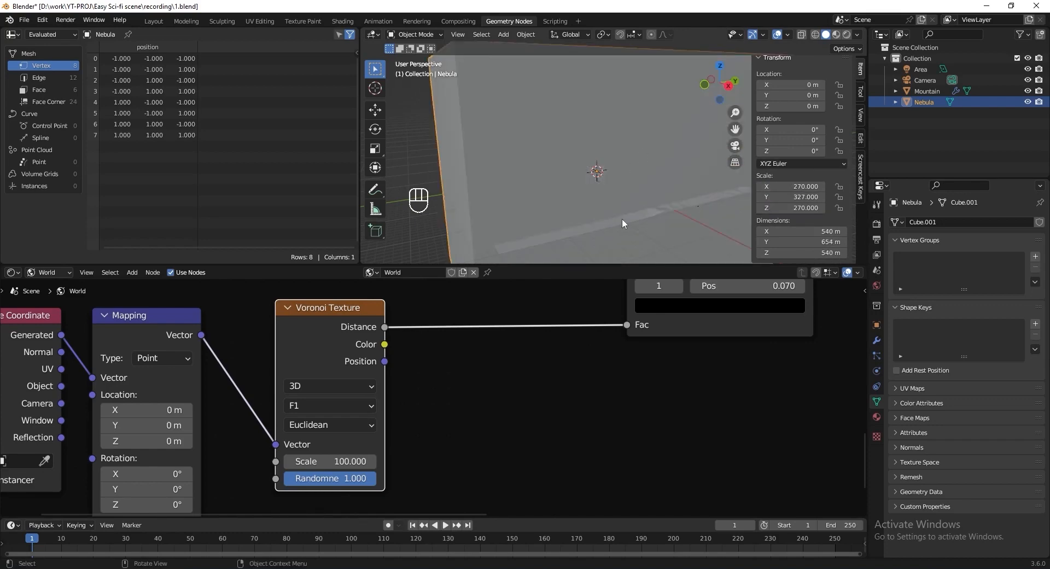
scroll(612, 217, down, 4)
scroll(793, 152, up, 1)
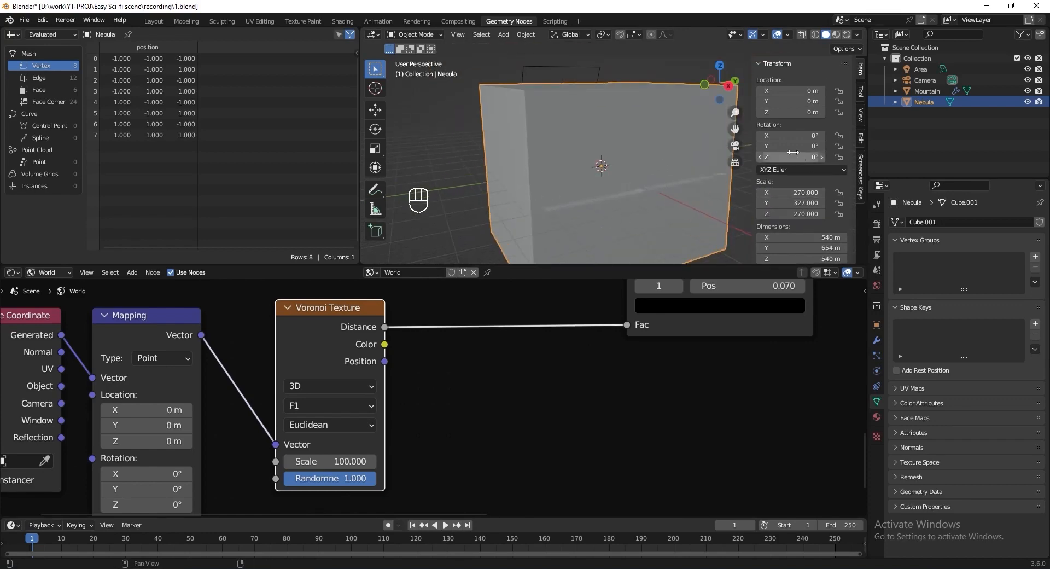
Set the Nebula cube's location to X -274 m and Z 446 m, and save the file with rendered viewport shading on.
drag(797, 91, 787, 90)
click(797, 91)
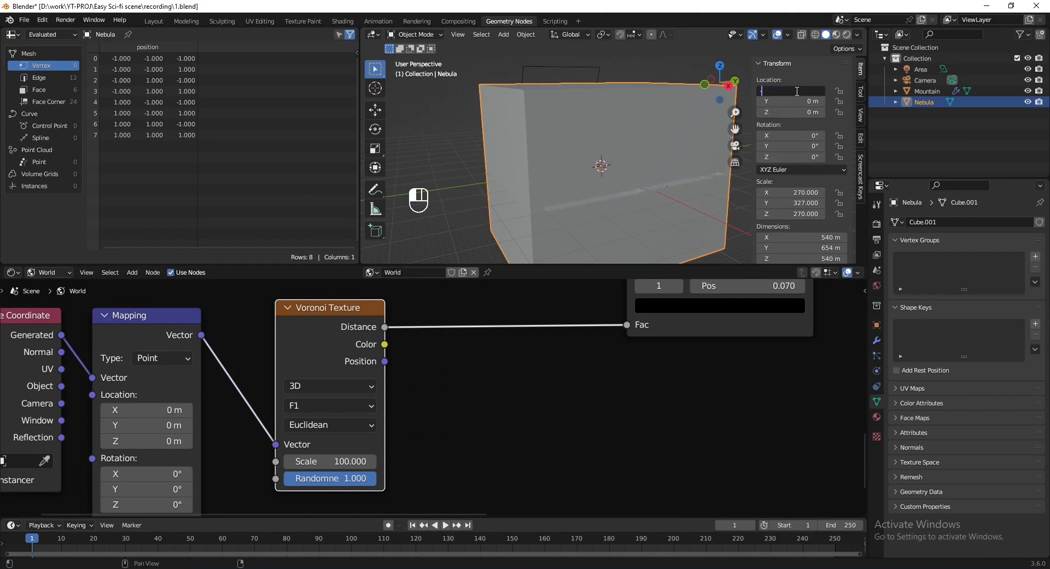
text(-274)
key(Tab)
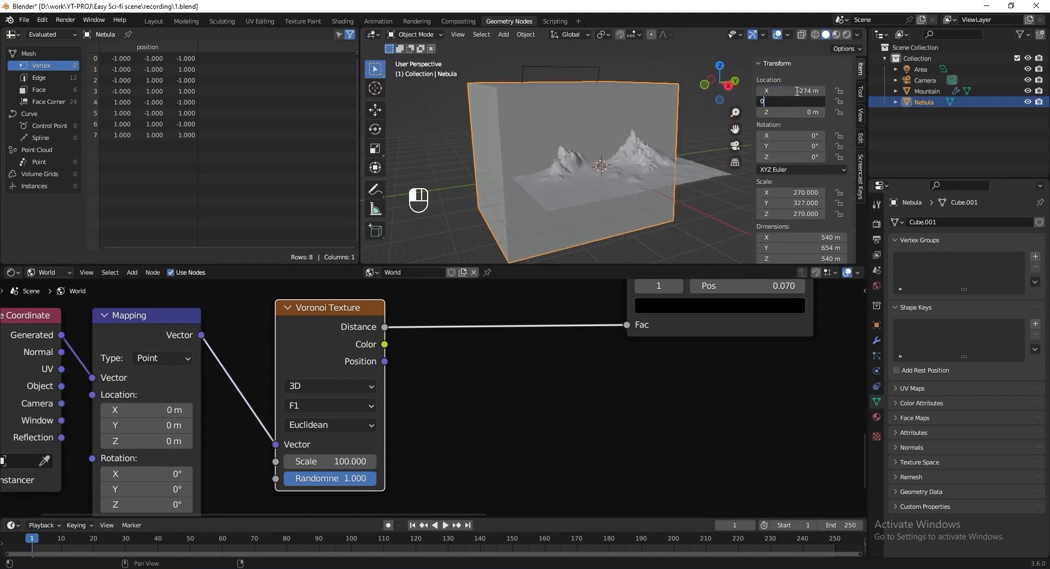
key(Tab)
text(44)
key(Return)
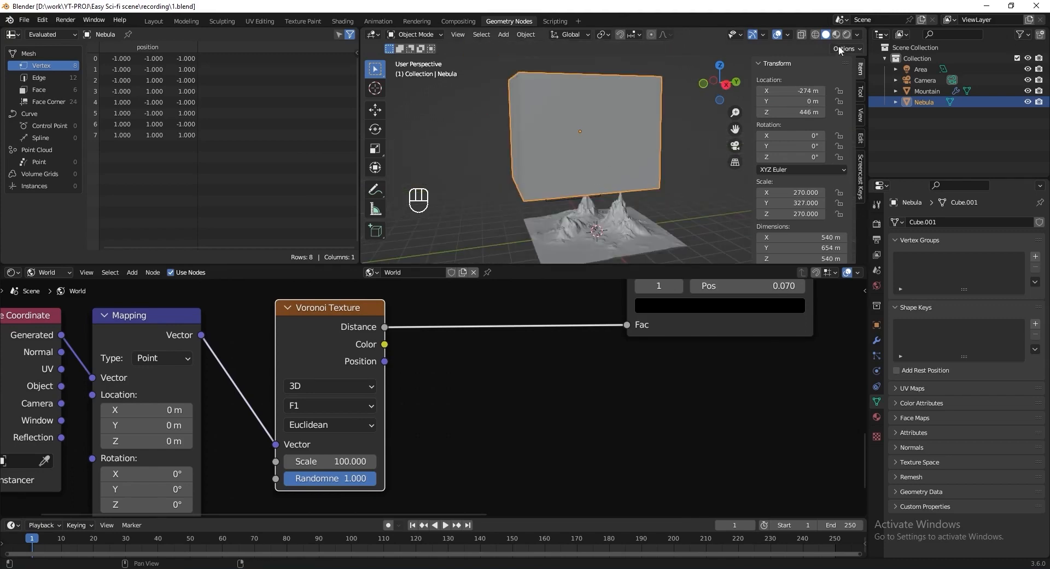
click(847, 35)
key(ctrl+s)
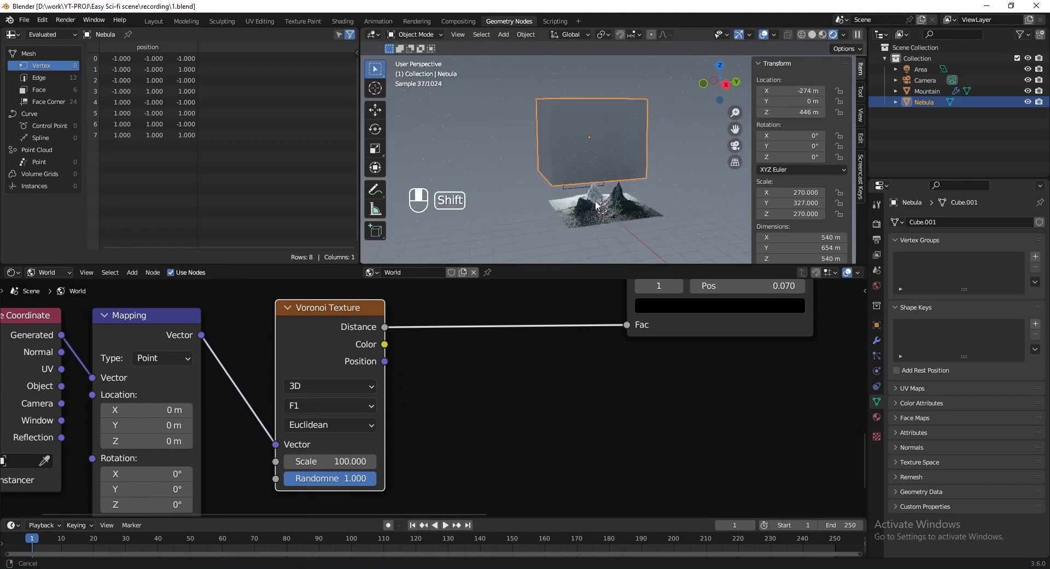
Switch the shader editor to object materials and create a new material for the Nebula cube.
middle_drag(372, 338, 59, 310)
click(61, 273)
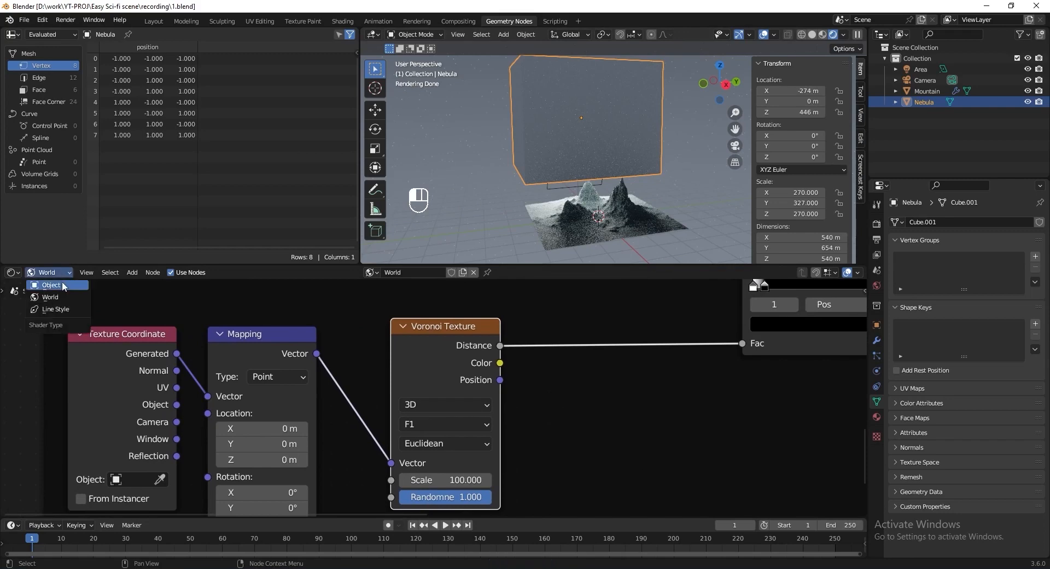
click(61, 286)
click(456, 274)
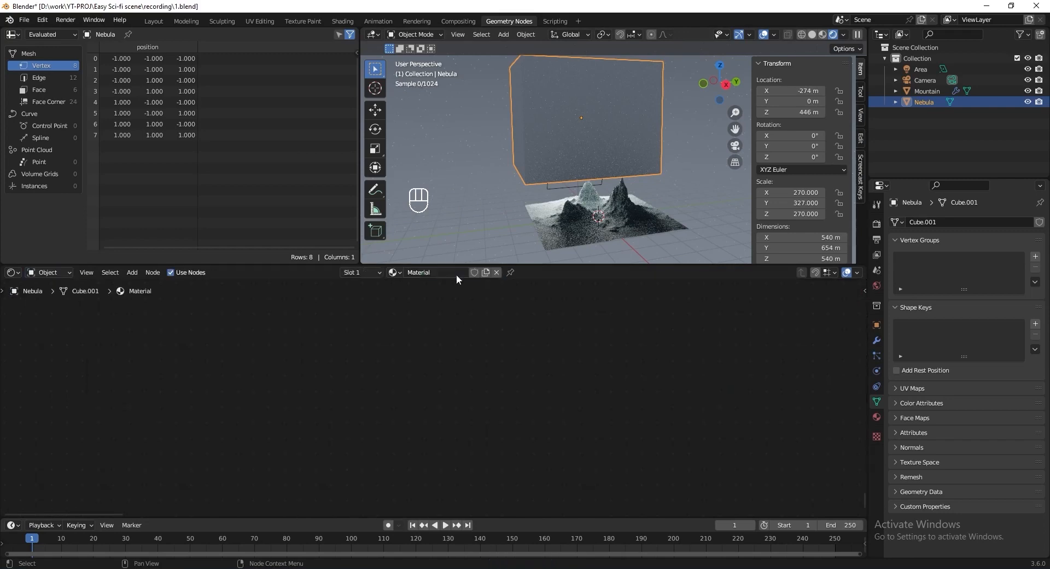
Rename the cube's new material as Nebula and save the file.
click(444, 272)
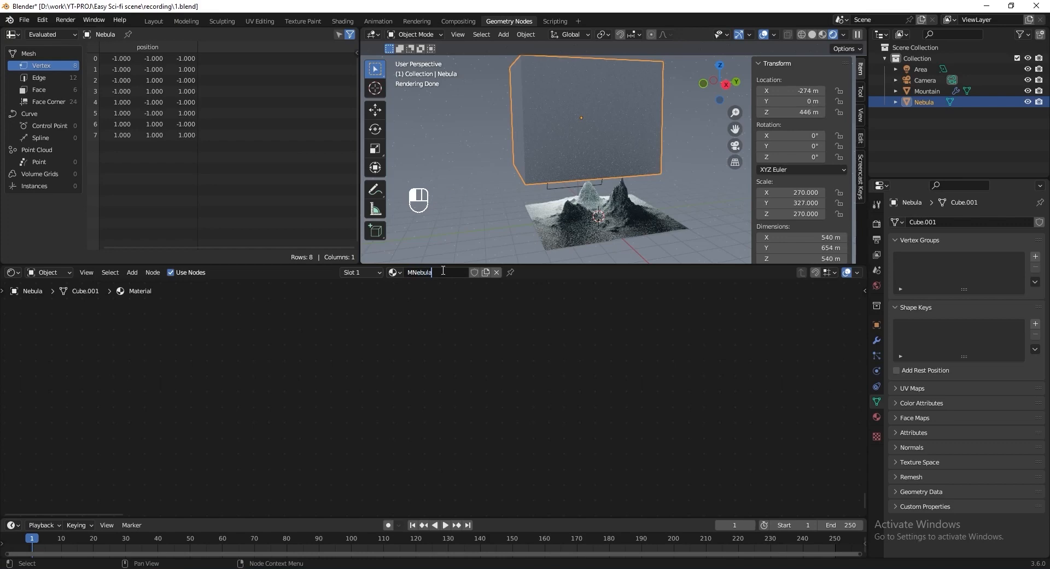
key(Left)
key(Left)
key(BackSpace)
key(Return)
key(ctrl+s)
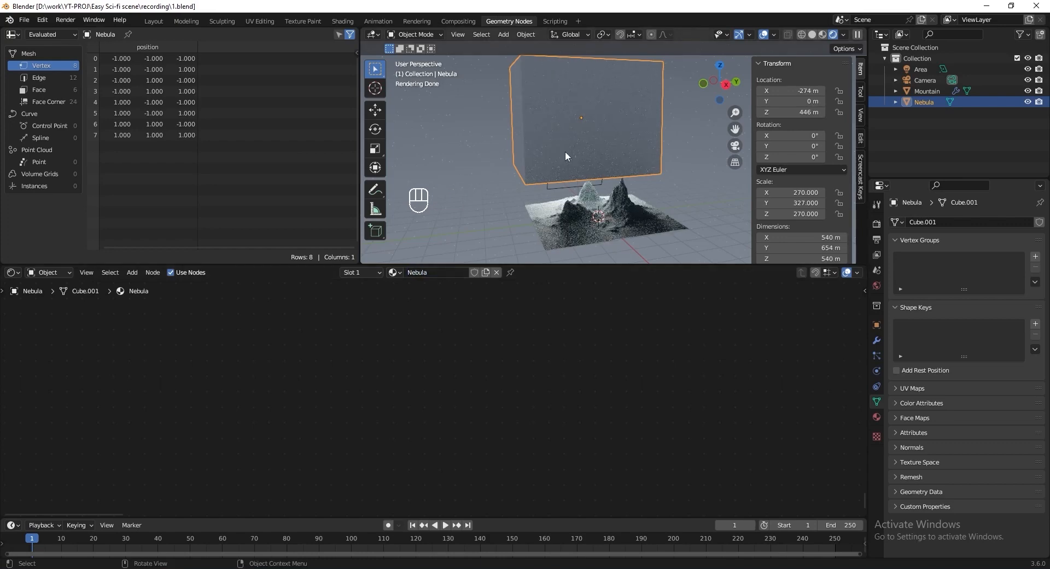
Look through the scene camera and delete the Principled BSDF node from the Nebula material.
key(KP_0)
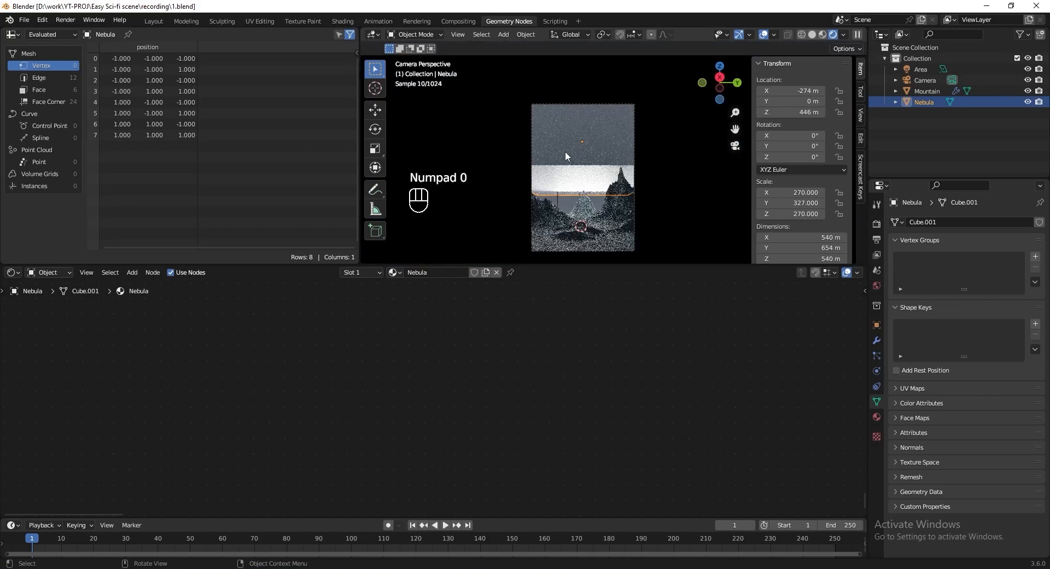
scroll(566, 151, up, 2)
shift+middle_drag(566, 152, 573, 104)
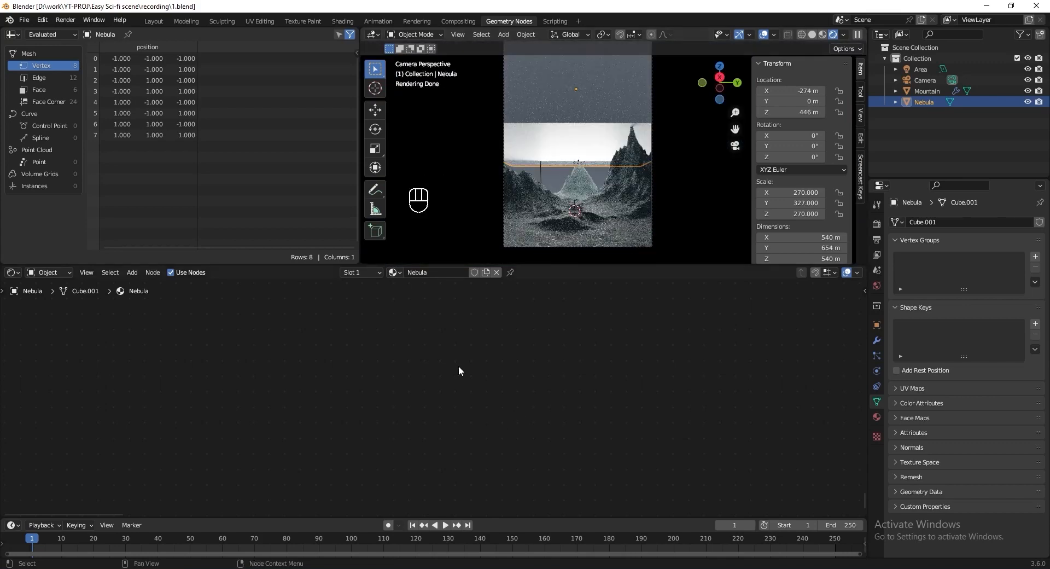
key(Home)
drag(436, 326, 300, 373)
key(x)
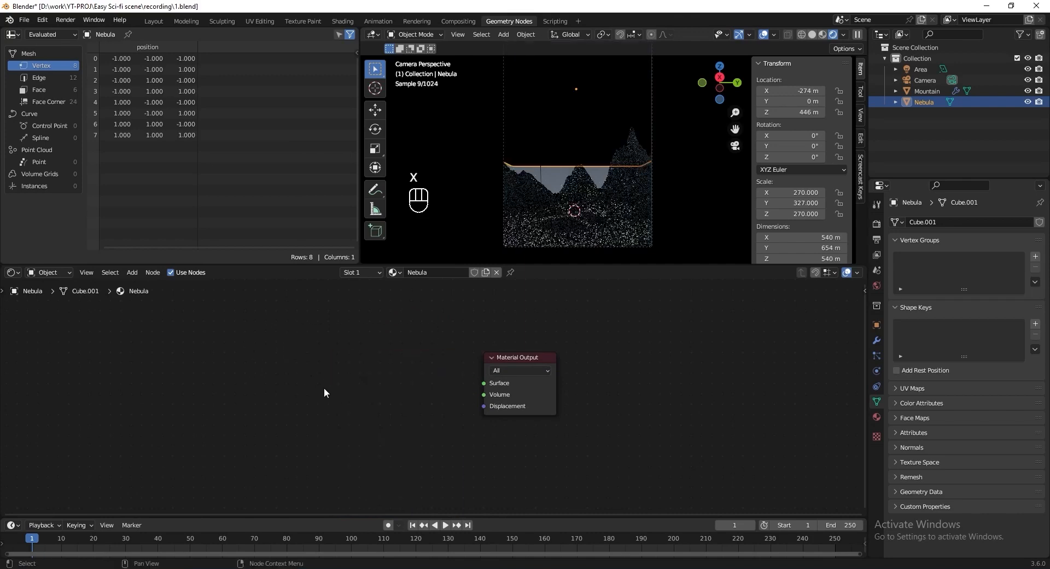
Add a Principled Volume node, connect it to the Material Output's Volume input, and save the file.
key(shift+a)
text(prin)
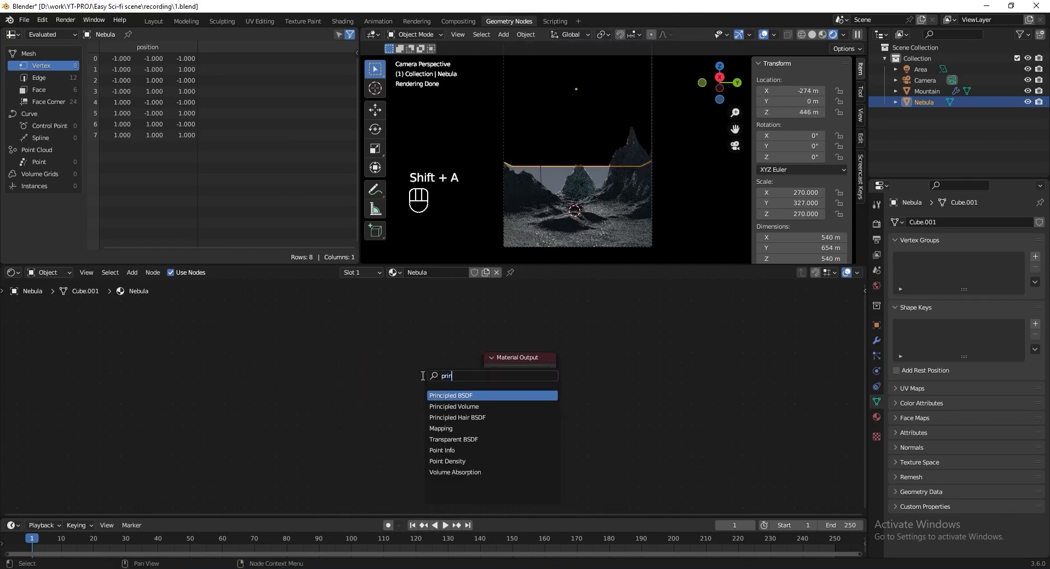
text(c)
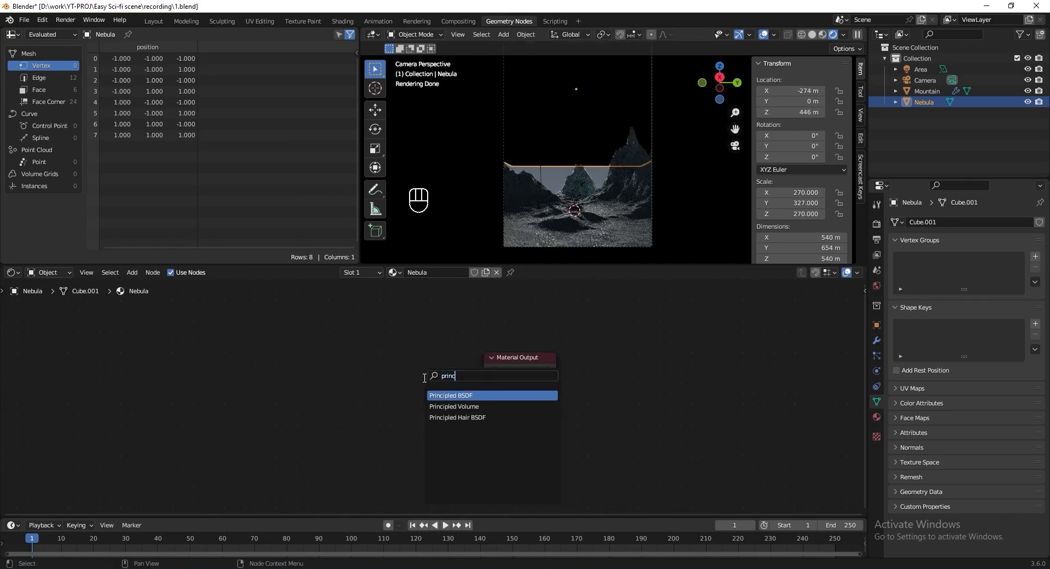
click(441, 408)
click(428, 346)
drag(427, 345, 484, 394)
drag(502, 356, 514, 322)
key(ctrl+s)
middle_drag(447, 413, 578, 442)
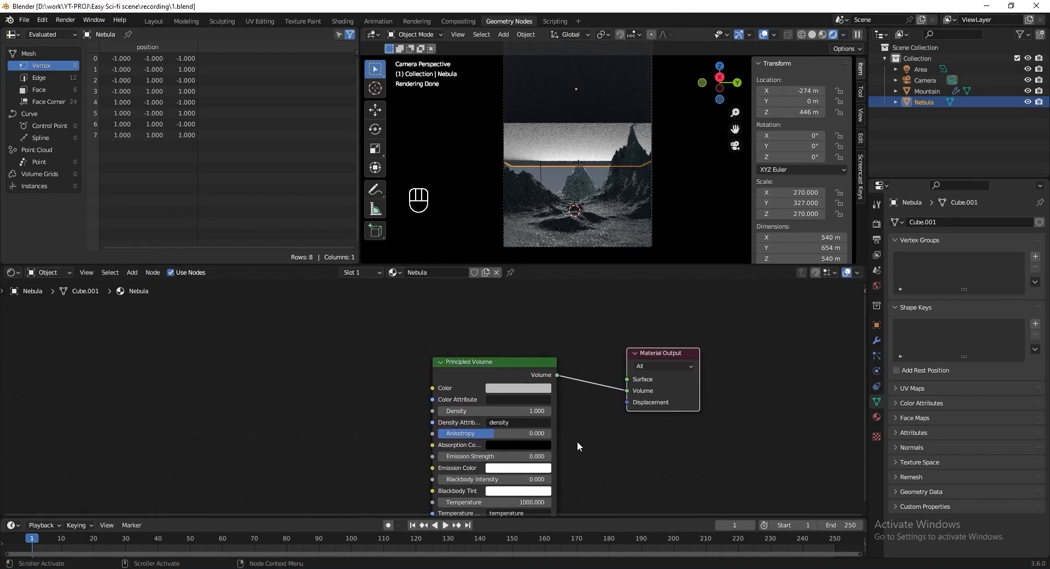
Feed the Principled Volume's Density from a new Gradient Texture's Color output and set the gradient type to Spherical.
drag(433, 411, 340, 380)
text(gradie)
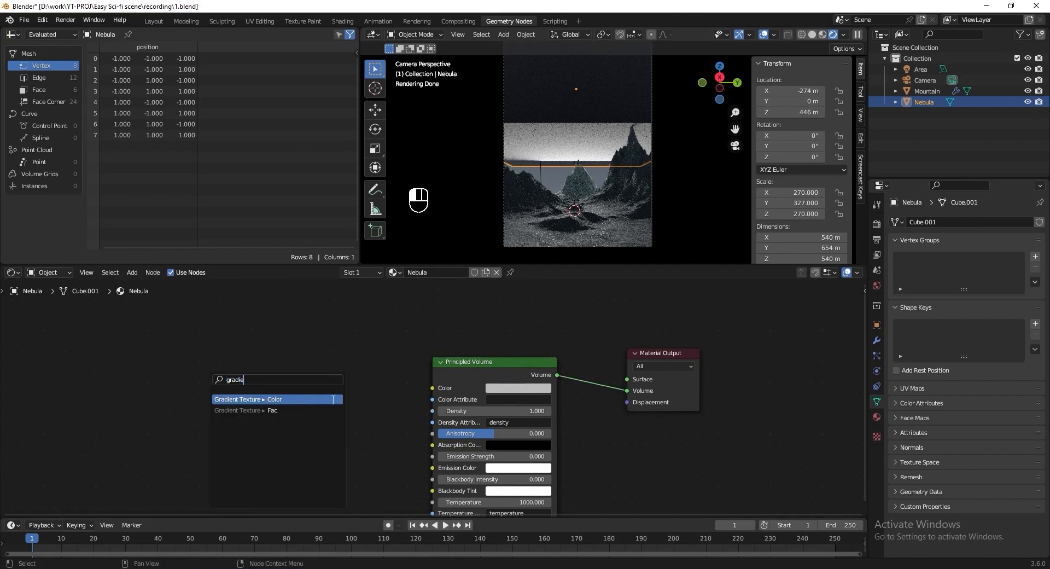
click(333, 400)
click(302, 450)
click(351, 428)
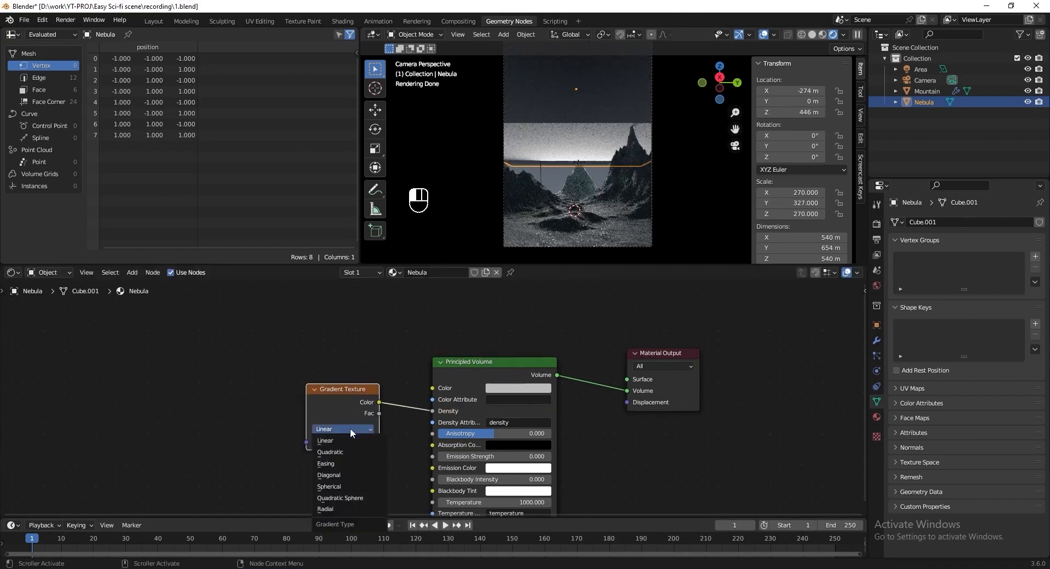
click(347, 481)
scroll(369, 372, up, 2)
mouse_move(356, 372)
mouse_down()
mouse_move(334, 376)
mouse_move(358, 360)
mouse_up()
Add Texture Coordinate and Mapping nodes to the Gradient Texture, using Object coordinates and the Texture mapping type.
key(ctrl+t)
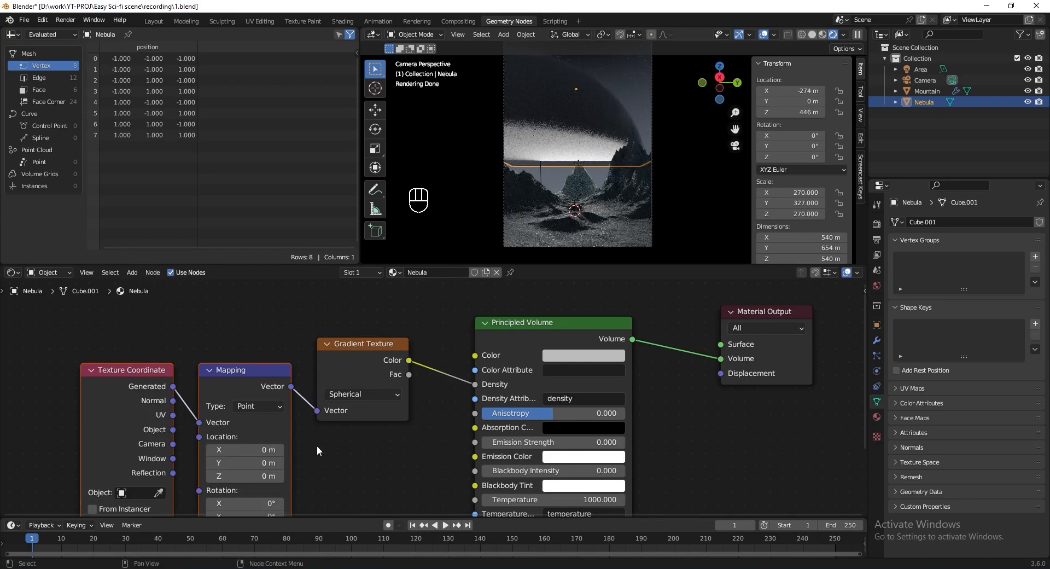
middle_drag(316, 446, 372, 411)
drag(194, 388, 254, 387)
drag(153, 356, 138, 361)
middle_drag(230, 356, 240, 342)
drag(304, 326, 231, 349)
click(314, 357)
click(323, 386)
drag(294, 336, 278, 331)
Put the Gradient Texture node in a frame labelled "Base shape" and save the file.
click(408, 320)
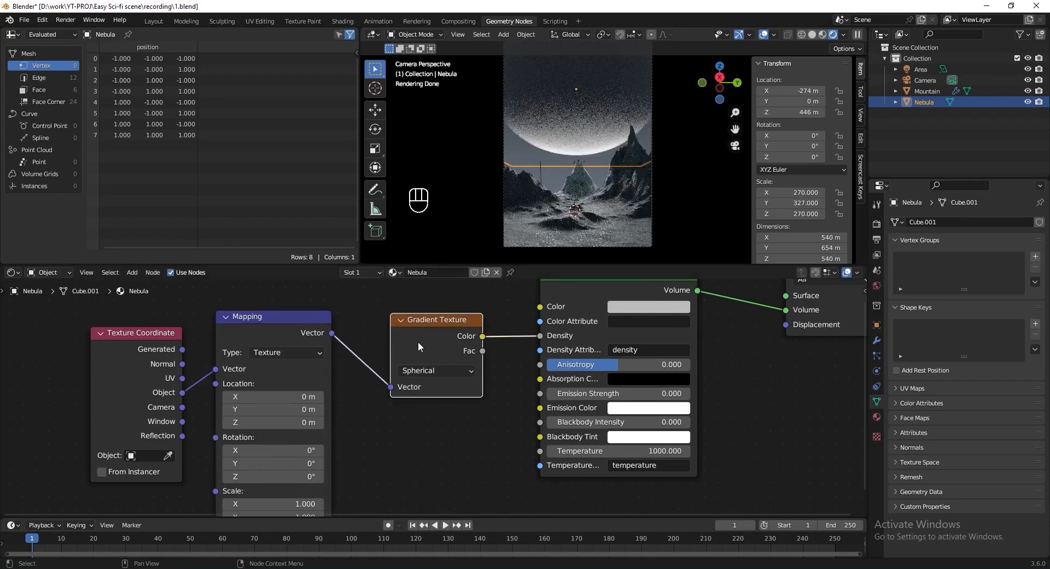
key(ctrl+j)
key(F2)
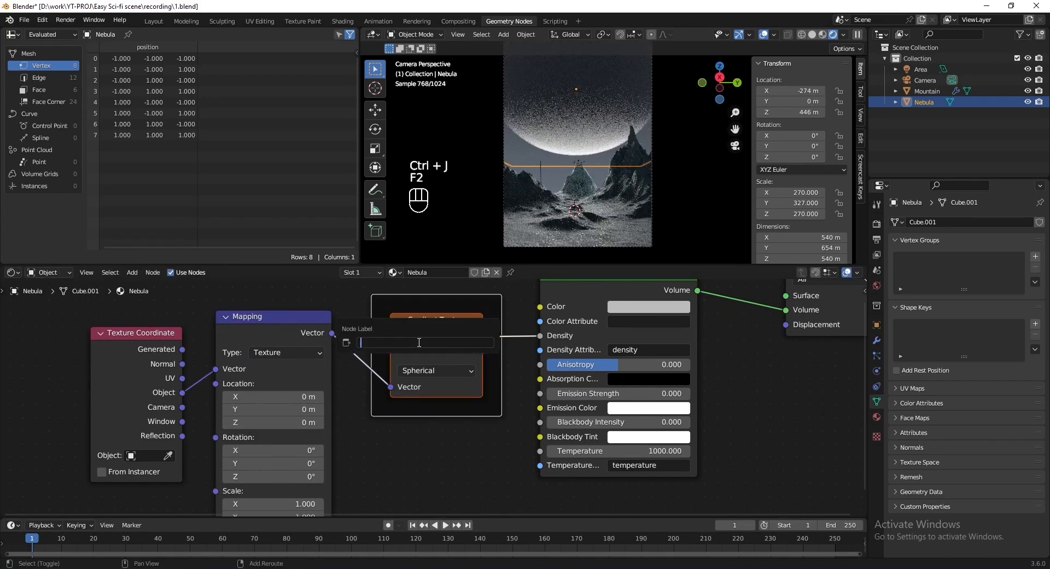
text(Base shape)
key(Return)
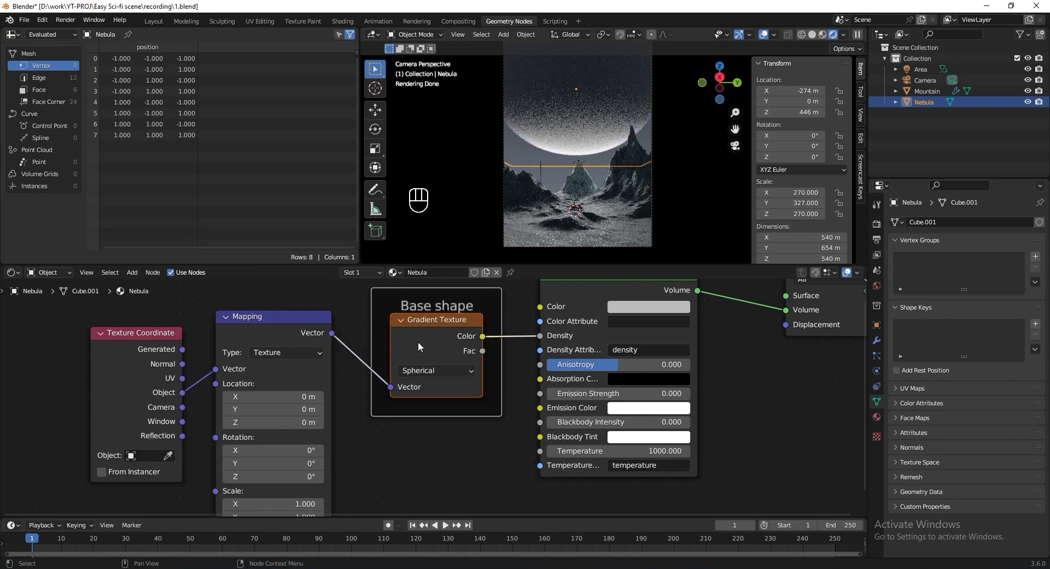
key(ctrl+s)
Add a Noise Texture node below the Base shape frame.
scroll(424, 392, down, 4)
scroll(424, 431, down, 1)
middle_drag(424, 431, 433, 383)
scroll(435, 386, up, 2)
key(shift+a)
text(noise)
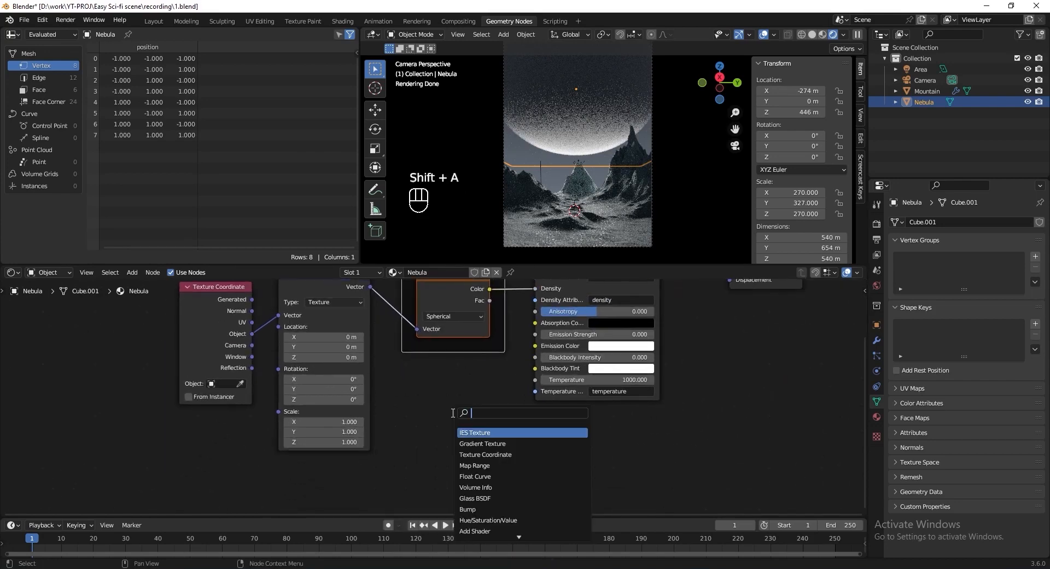
click(476, 433)
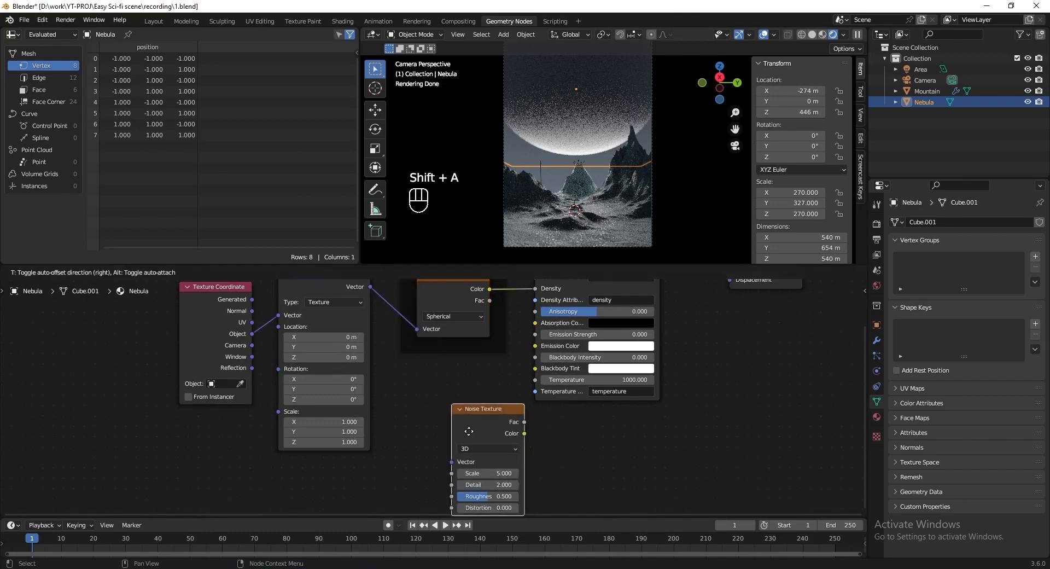
click(425, 440)
Connect the Noise Texture's Fac output to a new Color Ramp node placed beside it.
middle_drag(441, 459, 433, 394)
scroll(432, 397, up, 3)
drag(484, 357, 574, 432)
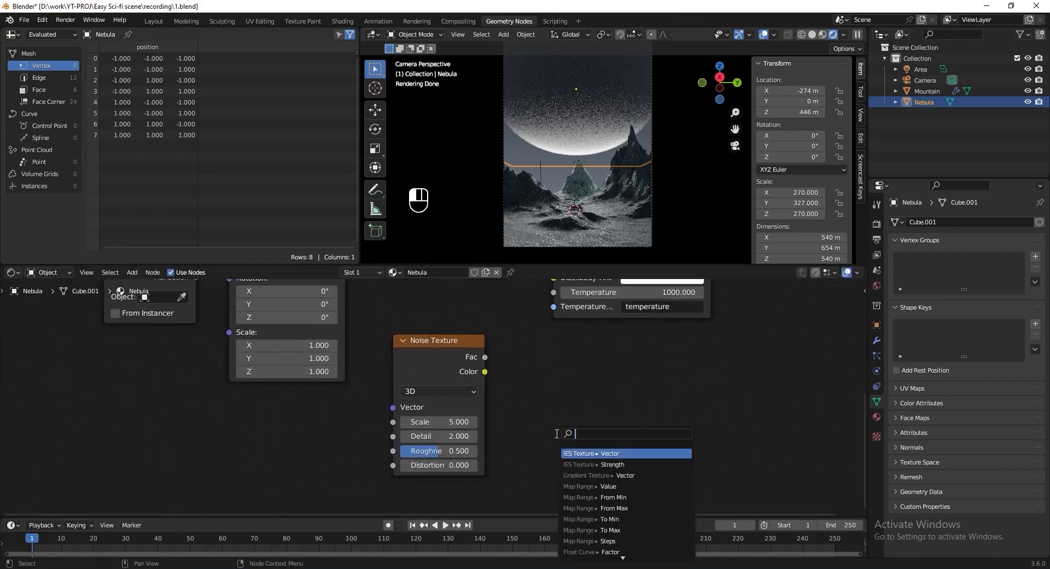
text(color)
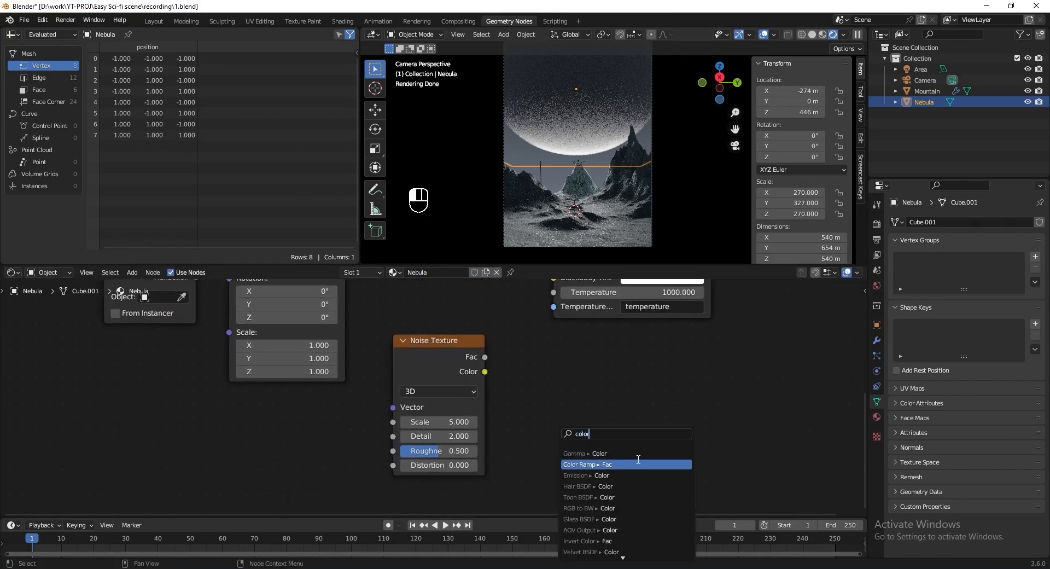
click(627, 464)
click(639, 389)
middle_drag(731, 418, 642, 418)
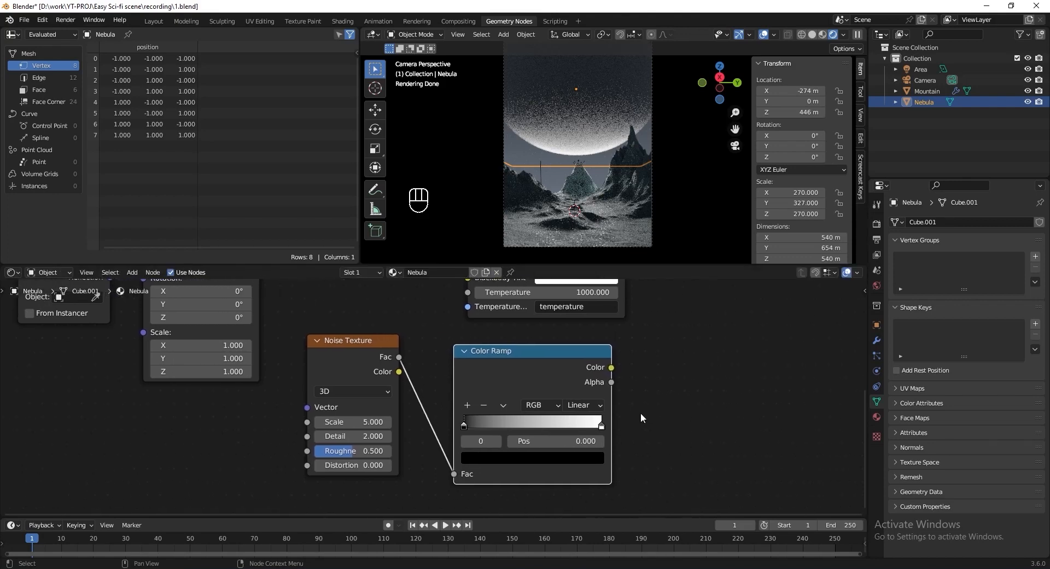
Feed the Color Ramp's Color output into a new Math node set to Multiply.
drag(611, 367, 676, 395)
text(multiply)
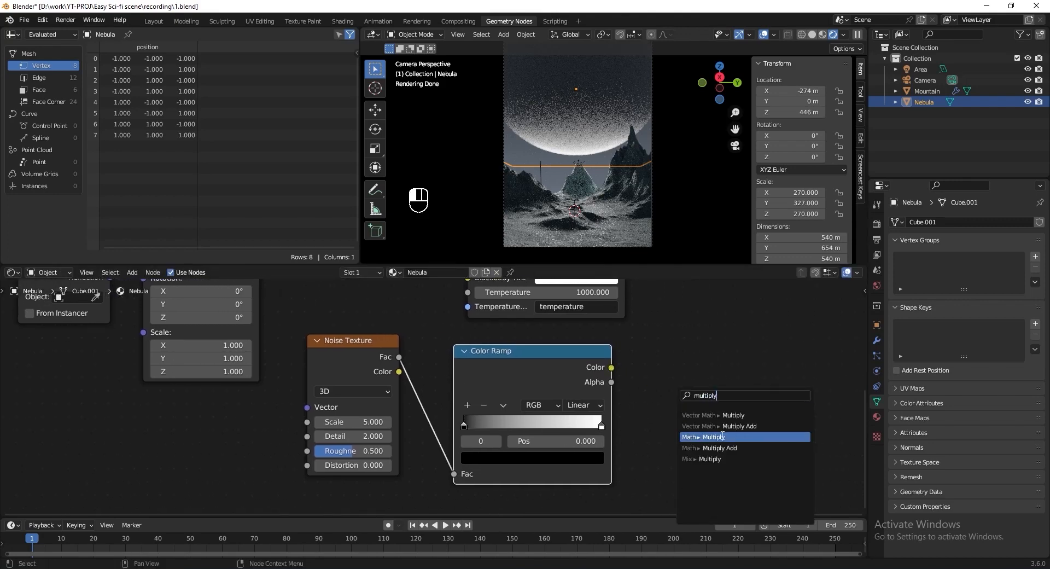
click(724, 436)
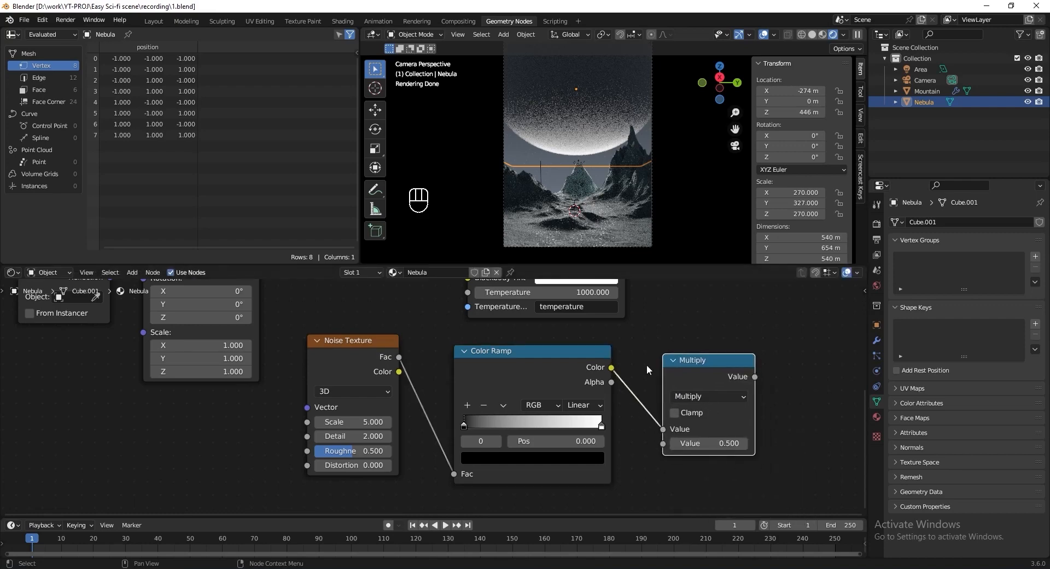
Move the Principled Volume and Material Output nodes further from the Gradient Texture to make room between them.
scroll(647, 364, down, 5)
middle_drag(620, 327, 601, 355)
scroll(581, 361, up, 4)
drag(624, 324, 452, 316)
key(g)
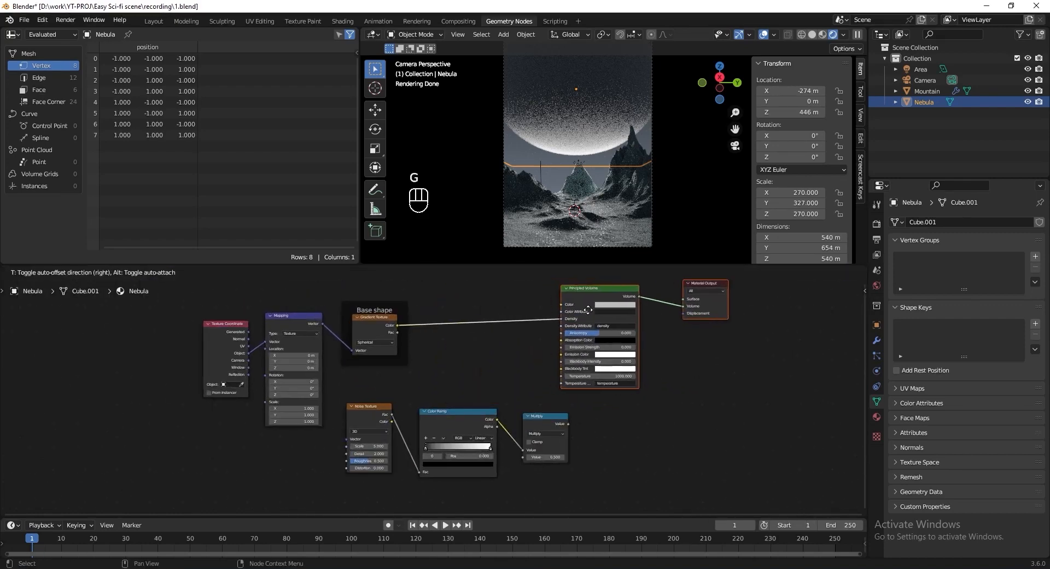
click(589, 311)
Insert a duplicate of the Multiply node before Density, set it to Subtract, and connect the original Multiply to its second value.
click(540, 420)
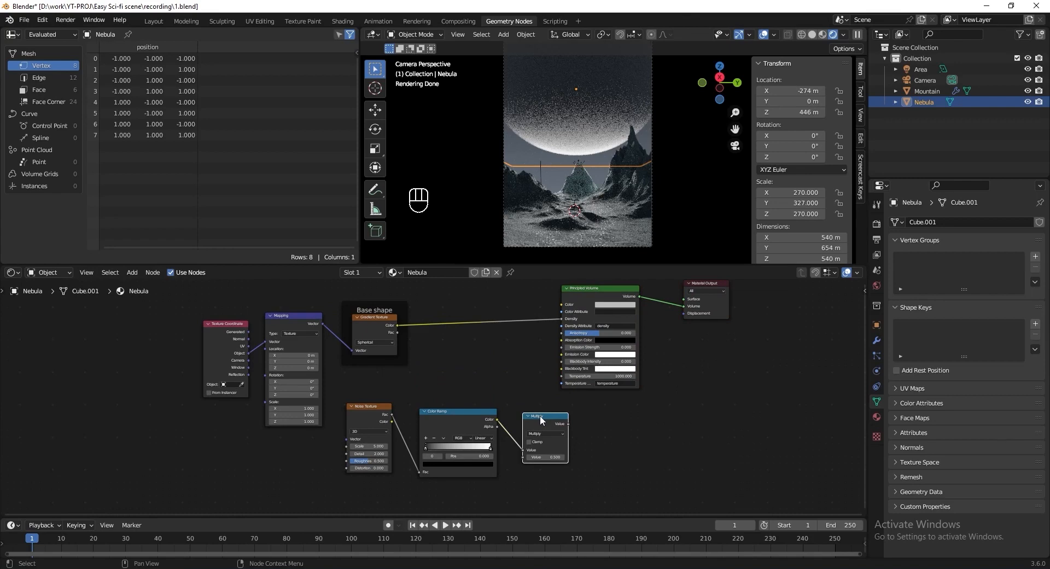
key(shift+d)
click(487, 313)
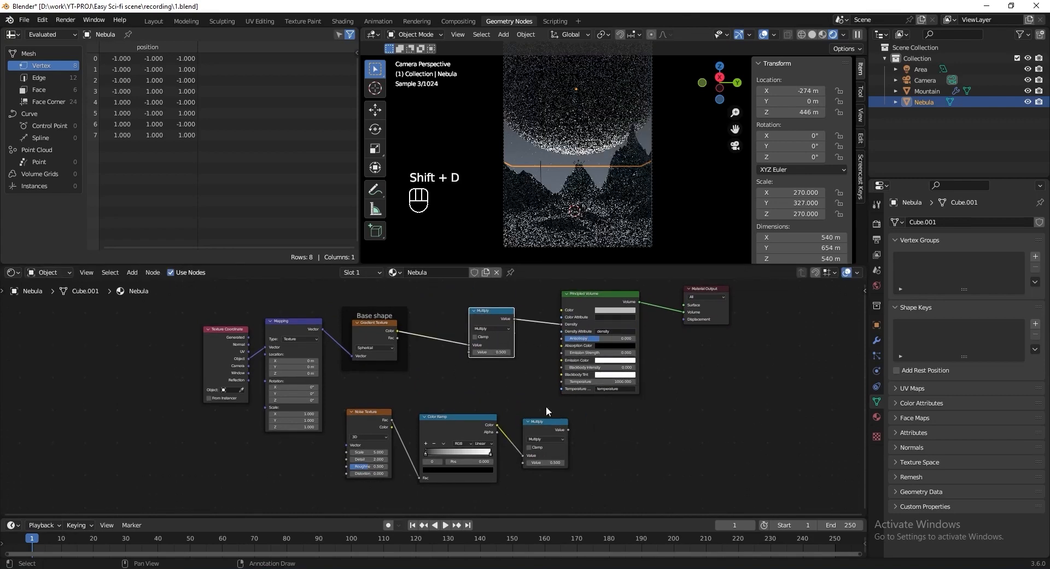
scroll(548, 330, up, 2)
click(542, 329)
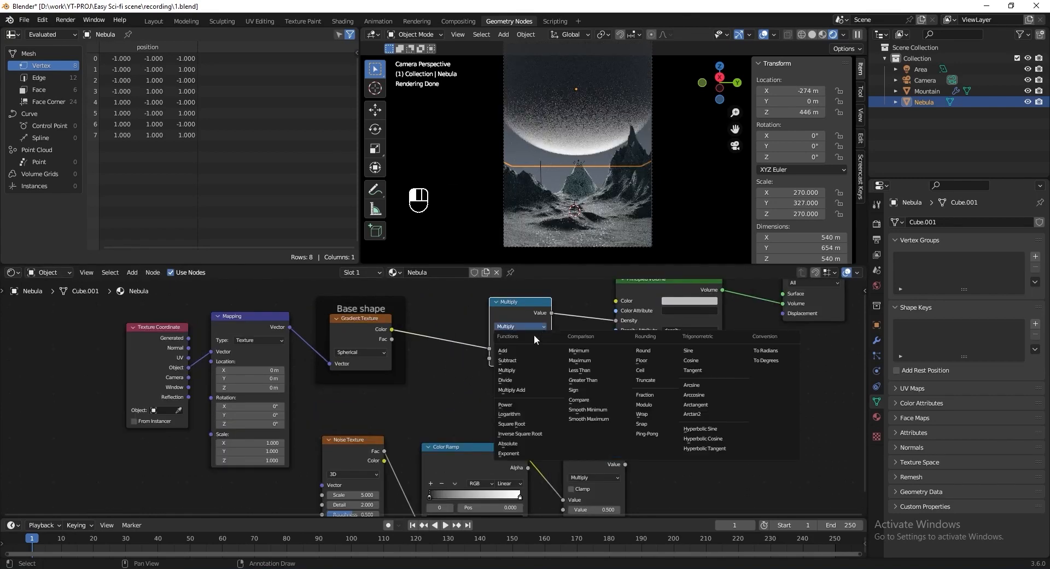
click(524, 362)
drag(625, 464, 493, 357)
Move the Noise Texture, Color Ramp and Multiply nodes together below the Mapping node and save the file.
scroll(493, 358, down, 2)
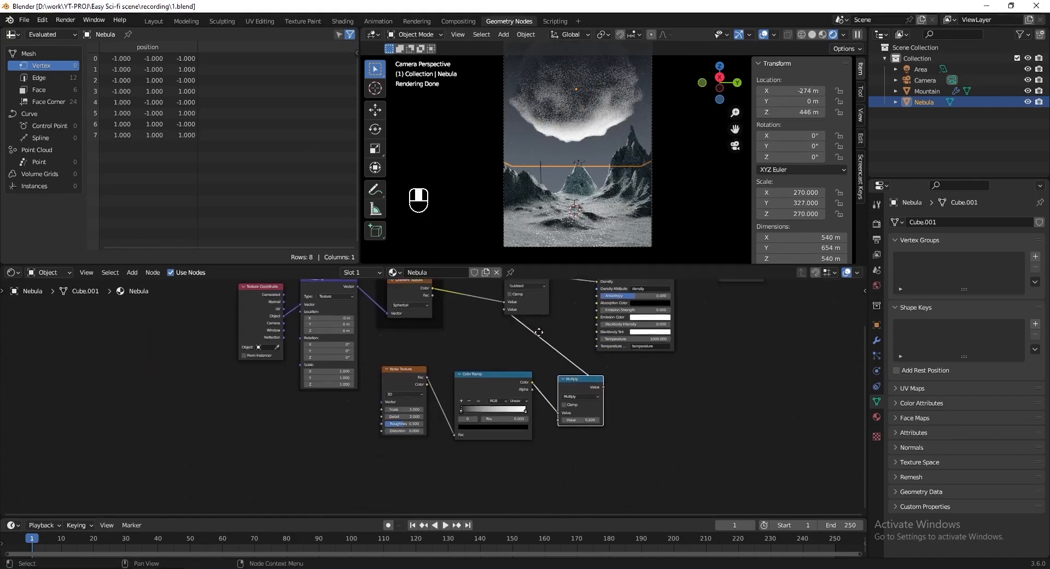
drag(608, 457, 413, 355)
key(g)
click(275, 408)
click(510, 376)
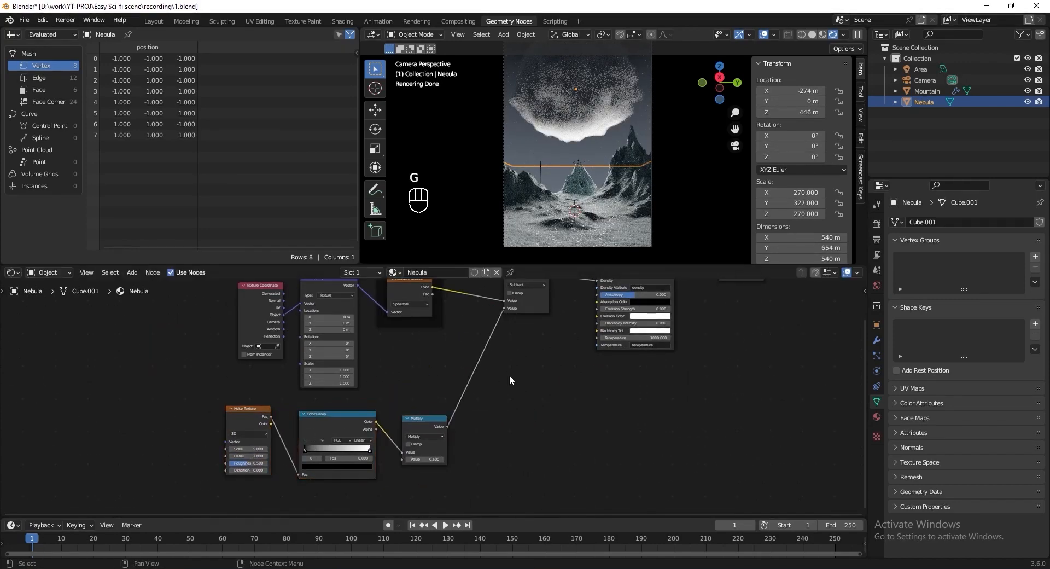
scroll(510, 375, up, 4)
middle_drag(510, 375, 531, 449)
key(ctrl+s)
Set the Noise Texture's Detail to 20 and Roughness to 0.8, and save the file.
shift+middle_drag(620, 151, 618, 189)
scroll(618, 190, up, 4)
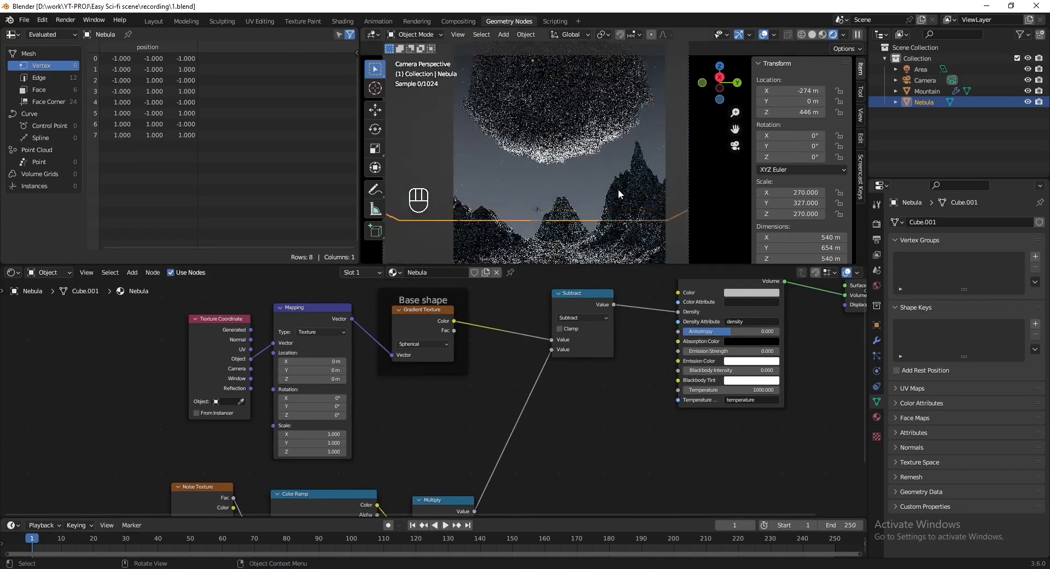
scroll(583, 154, up, 5)
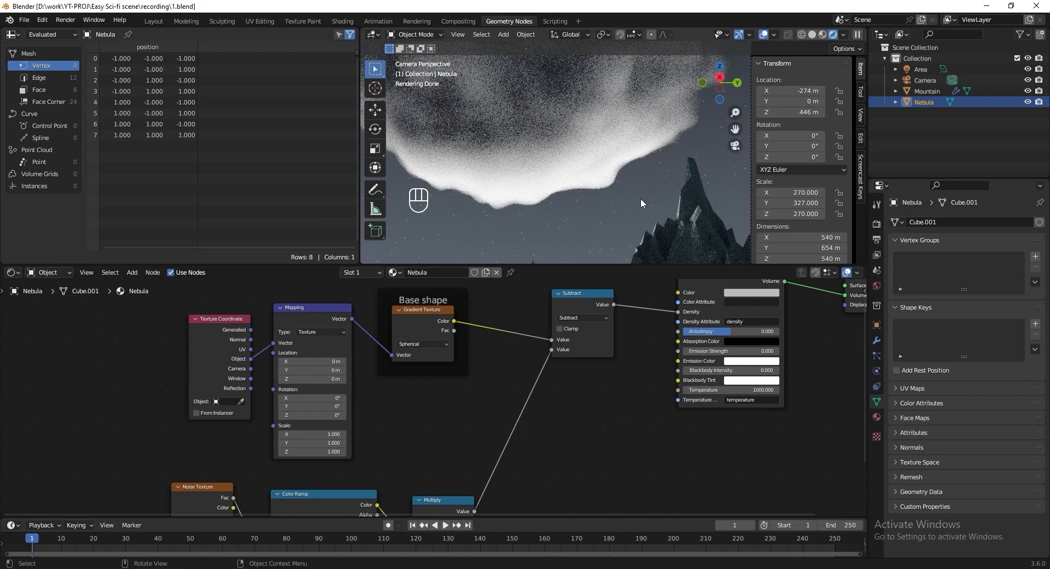
key(KP_Decimal)
middle_drag(433, 396, 441, 455)
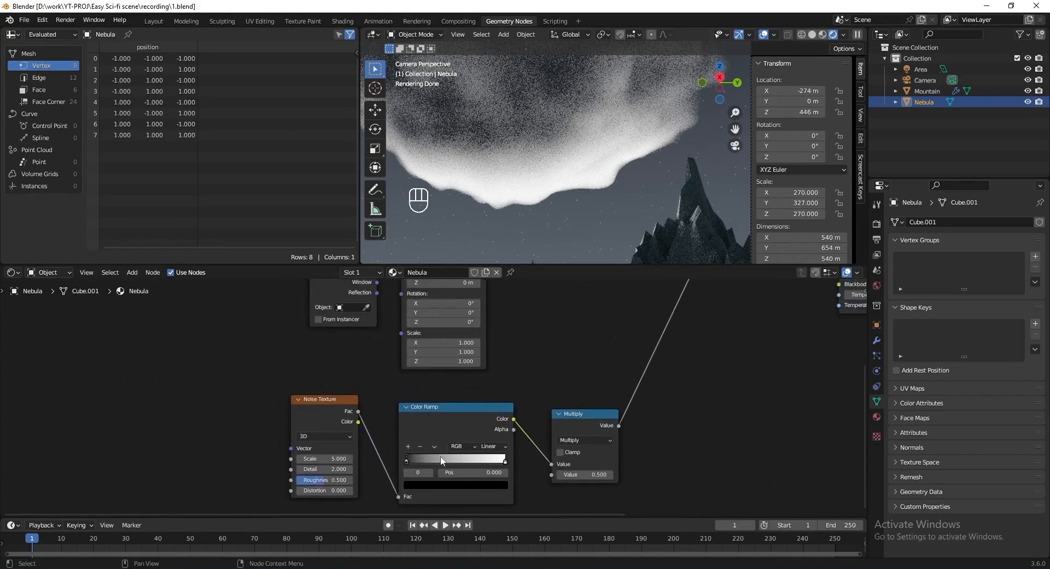
scroll(349, 471, up, 4)
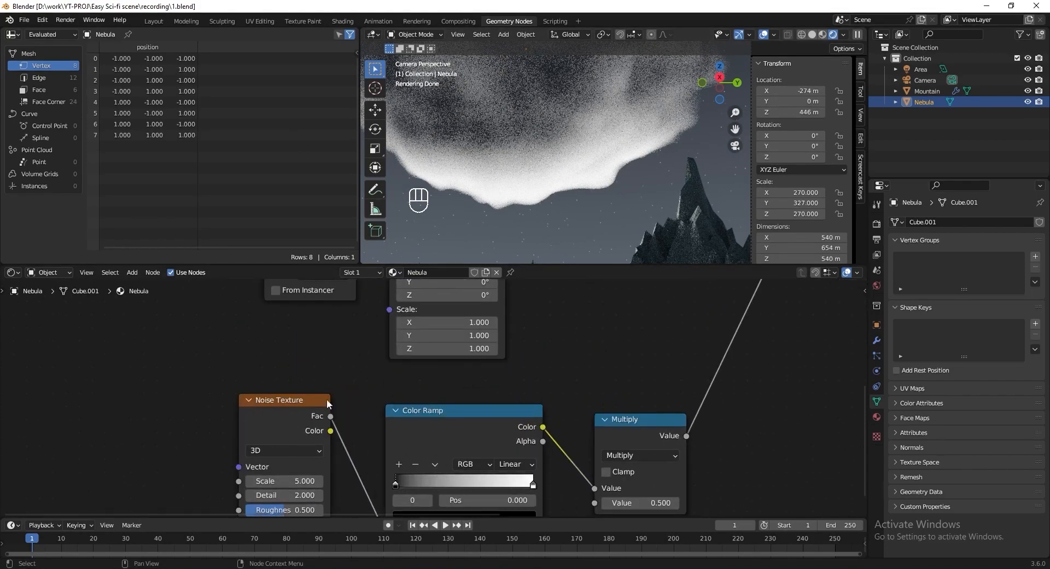
middle_drag(321, 500, 340, 448)
scroll(341, 448, up, 1)
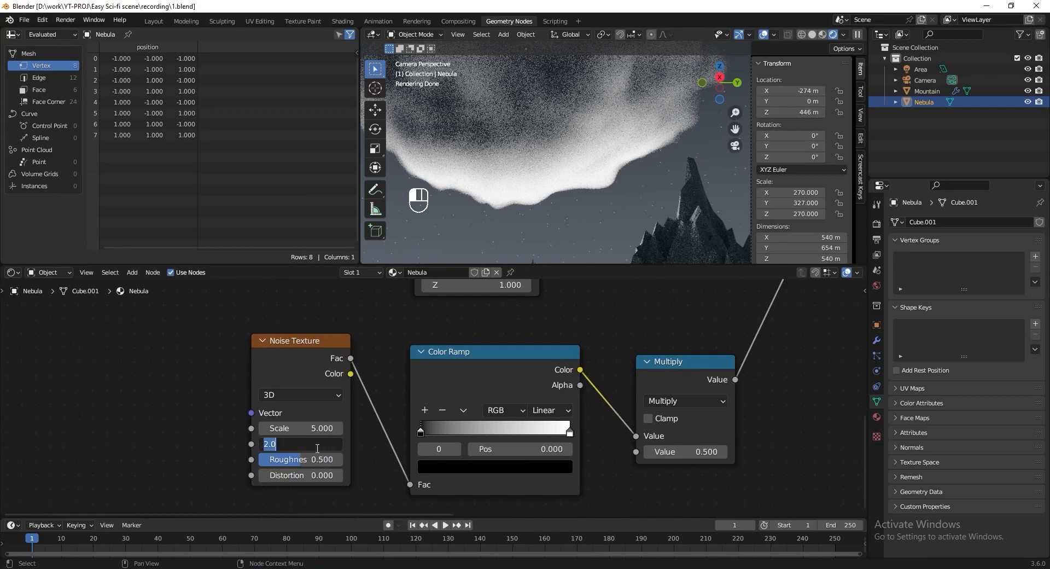
key(Tab)
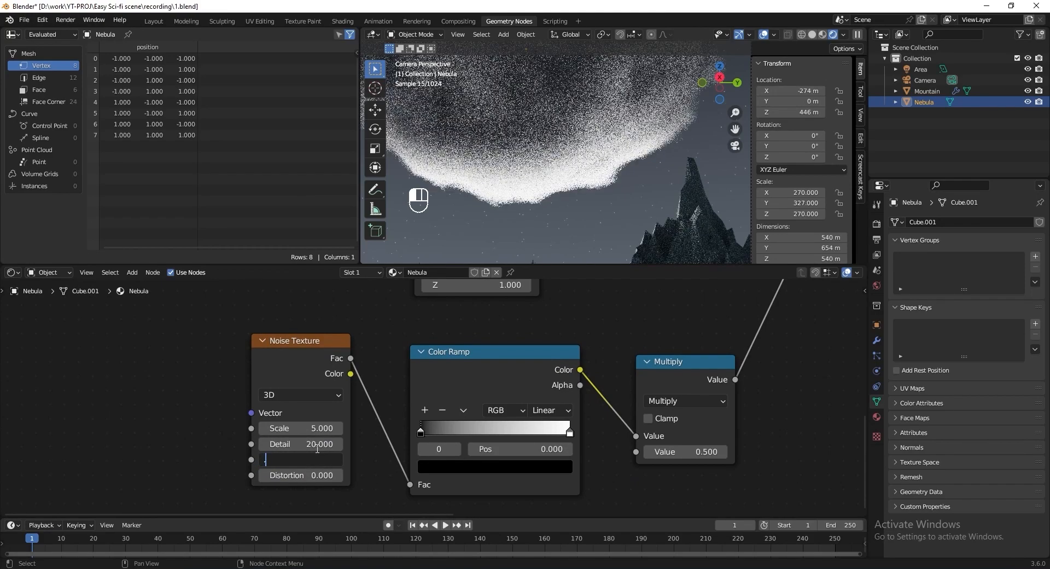
text(.8)
key(Return)
key(ctrl+s)
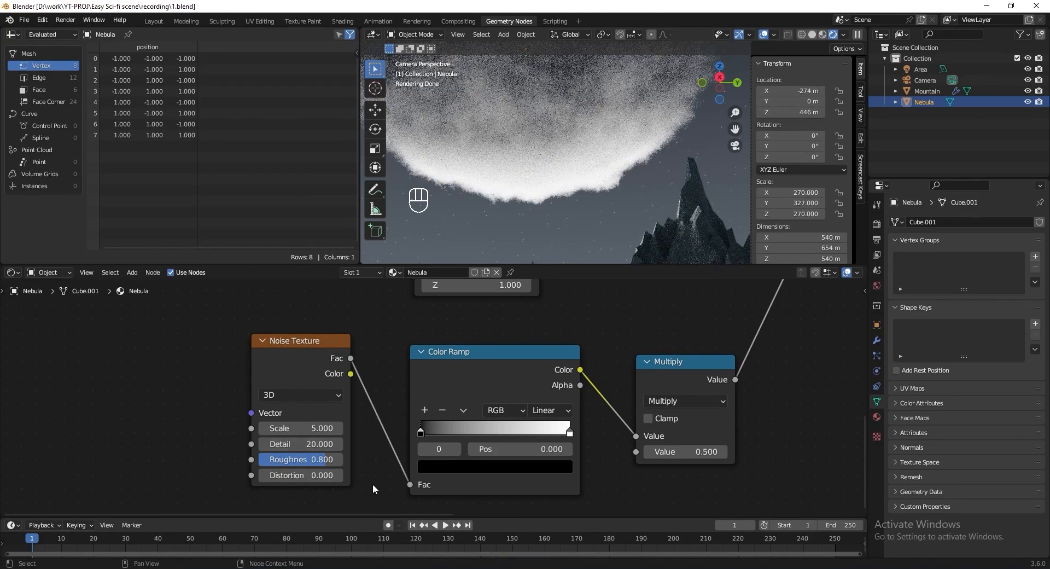
Set the Multiply node's second value to 3 and move both Color Ramp stops inward, the white one to about 0.777.
mouse_move(699, 380)
mouse_down()
mouse_move(698, 332)
mouse_move(677, 391)
mouse_move(711, 349)
mouse_move(694, 365)
mouse_up()
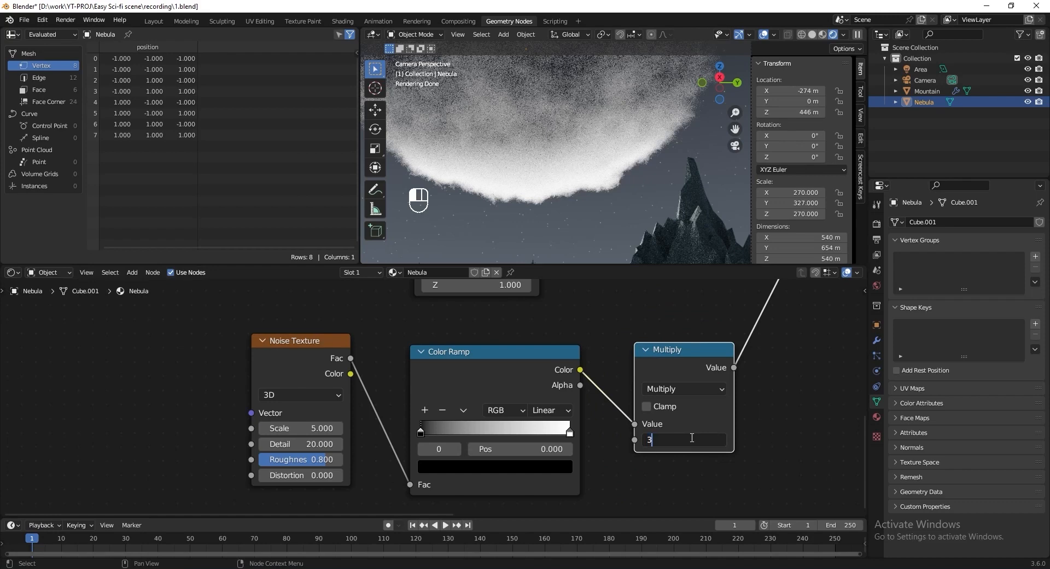
key(Return)
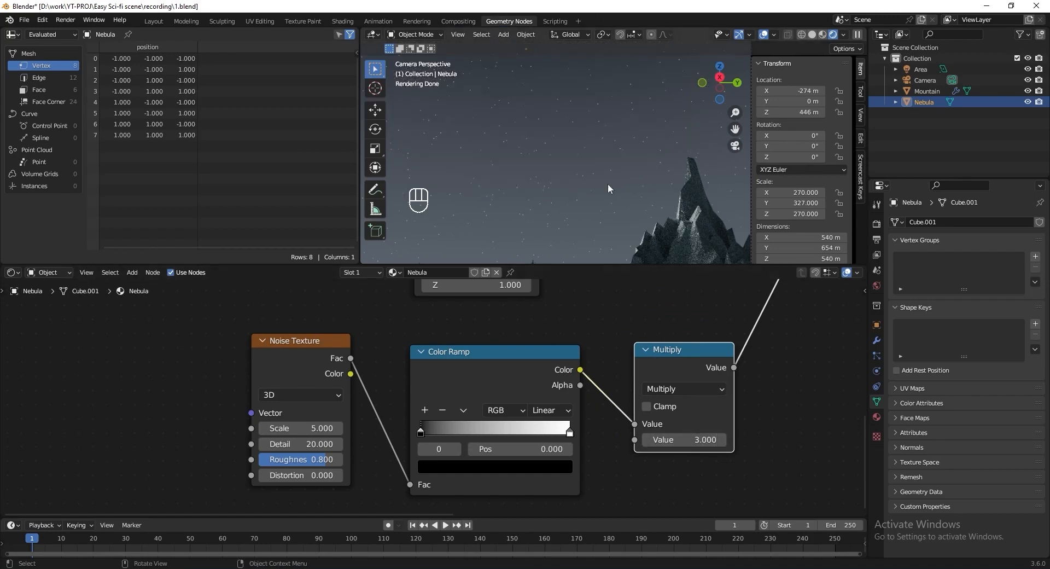
middle_drag(467, 428, 465, 420)
drag(418, 425, 462, 428)
drag(569, 426, 535, 428)
key(Home)
scroll(576, 163, up, 1)
shift+middle_drag(577, 163, 574, 193)
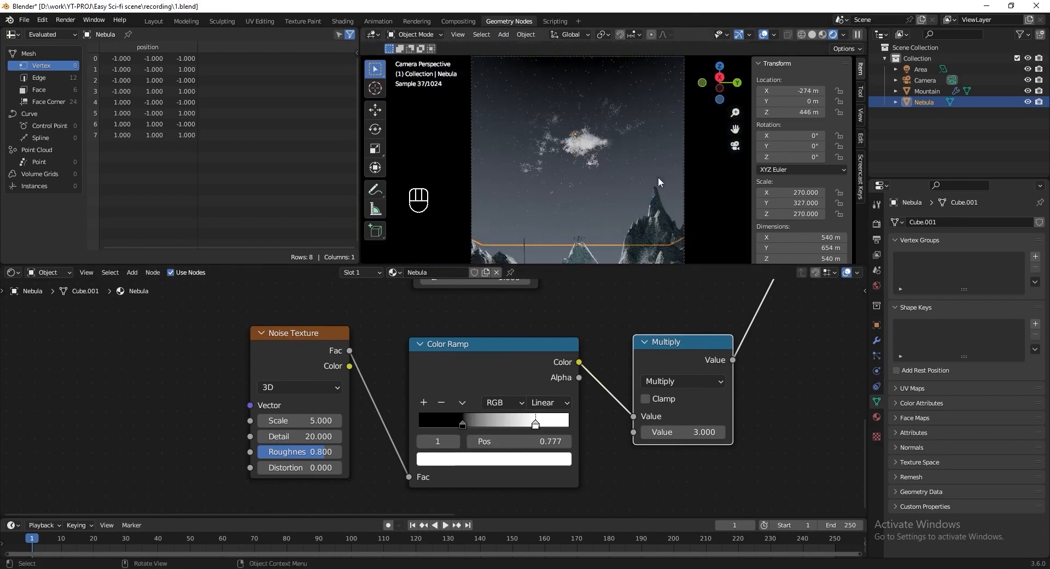
Set the Color Ramp's black stop position to 0.368 and its white stop position to 0.7, and save the file.
drag(461, 422, 463, 422)
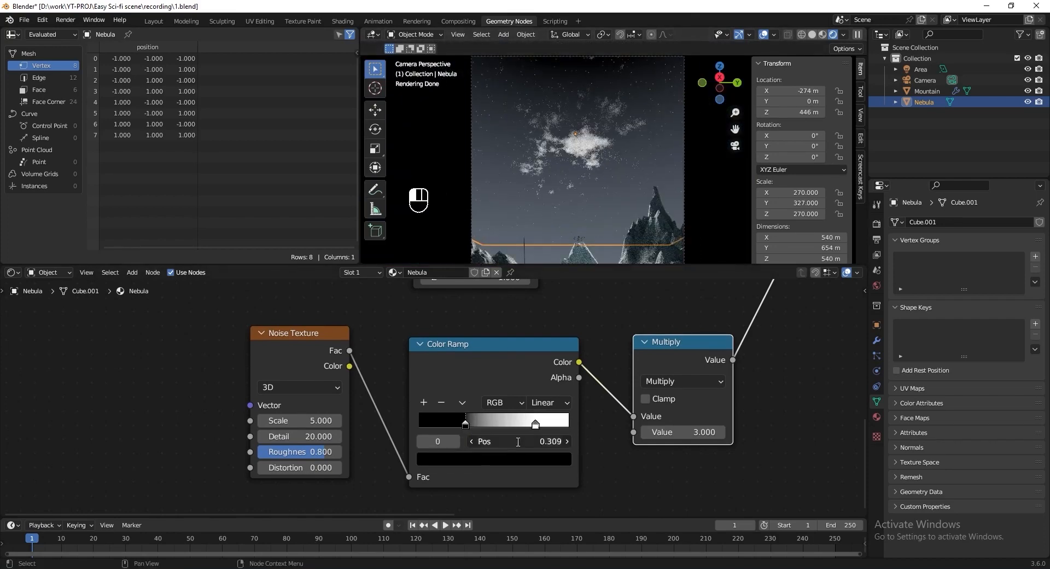
key(Return)
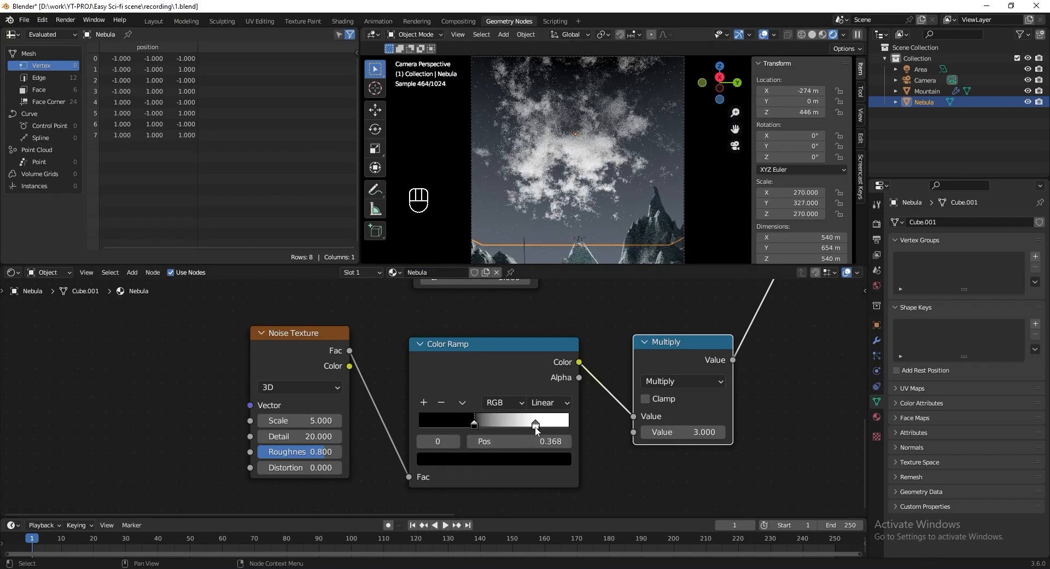
drag(535, 424, 532, 425)
click(540, 441)
text(.7)
key(Return)
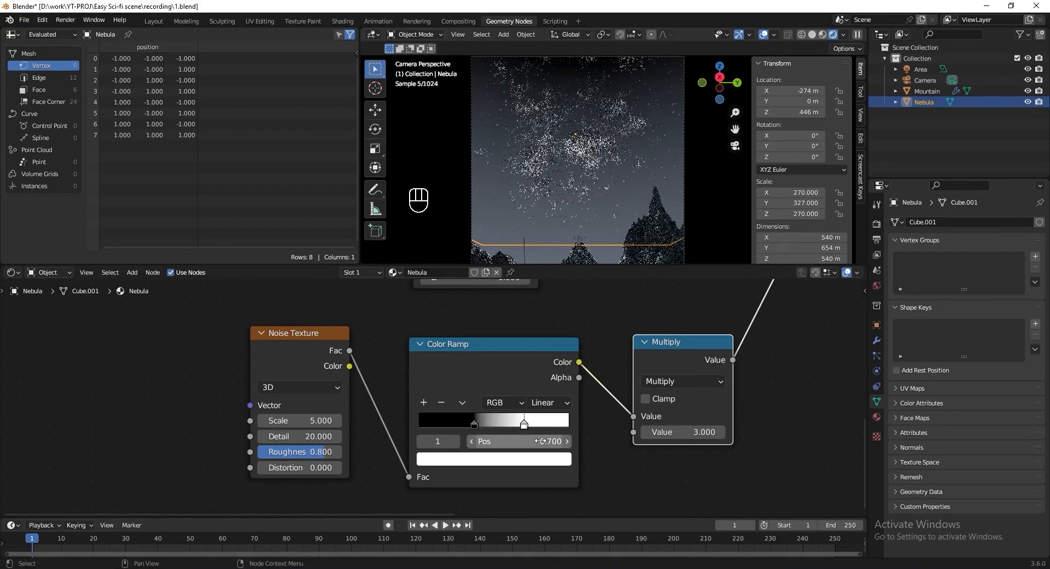
scroll(720, 179, down, 1)
key(ctrl+s)
shift+middle_drag(687, 181, 673, 157)
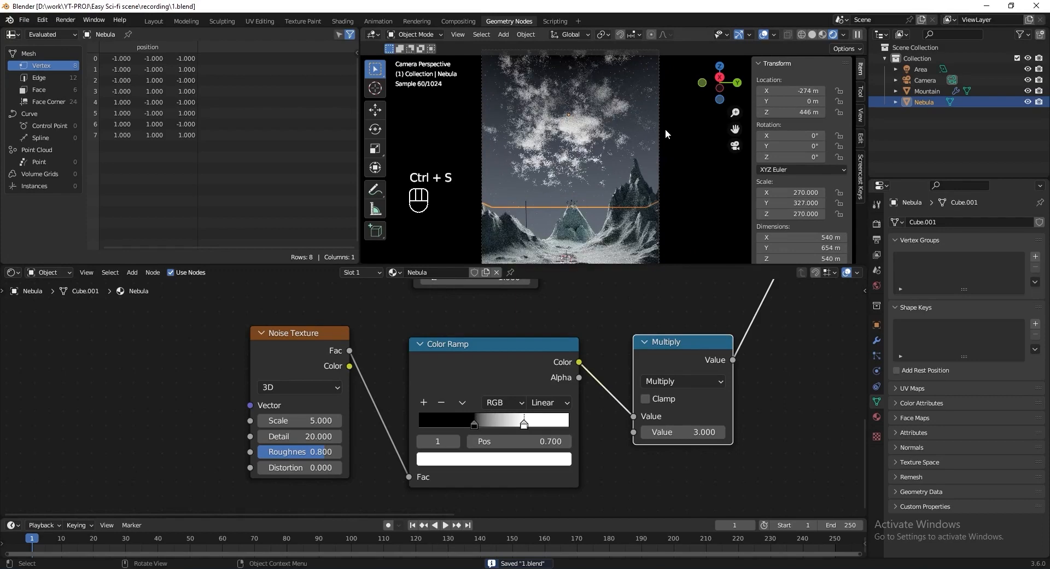
Join the Noise Texture, Color Ramp and Multiply nodes into one frame labelled "Nebula Edge".
scroll(402, 337, down, 3)
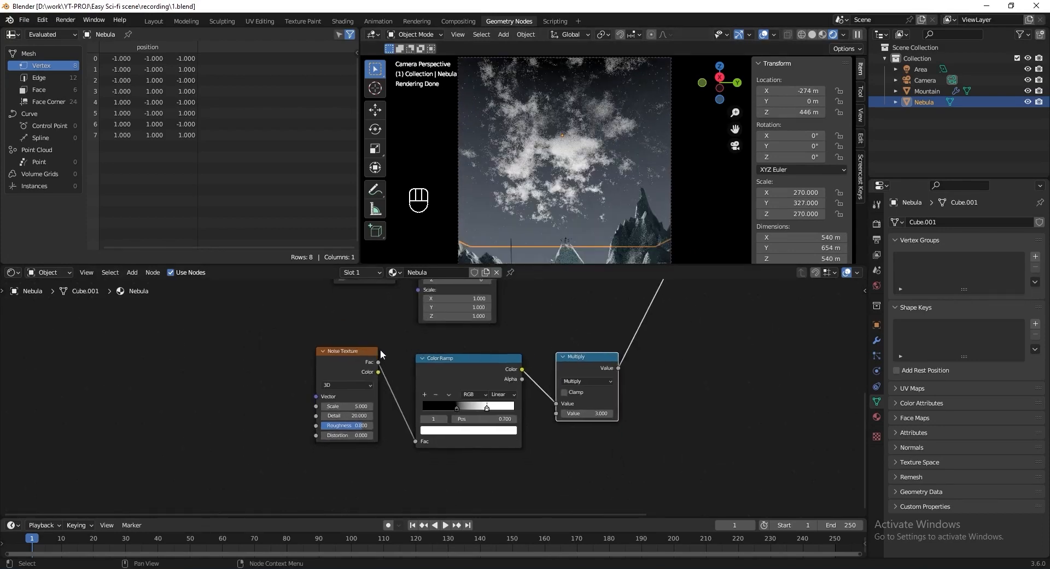
drag(281, 348, 601, 479)
key(ctrl+j)
scroll(520, 343, up, 1)
click(497, 363)
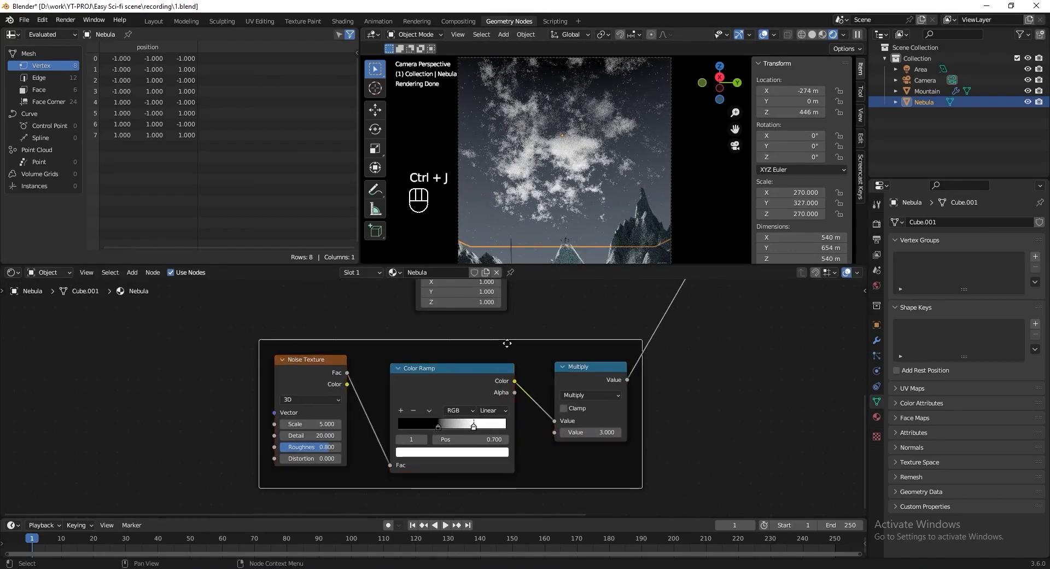
key(F2)
text(Nebula)
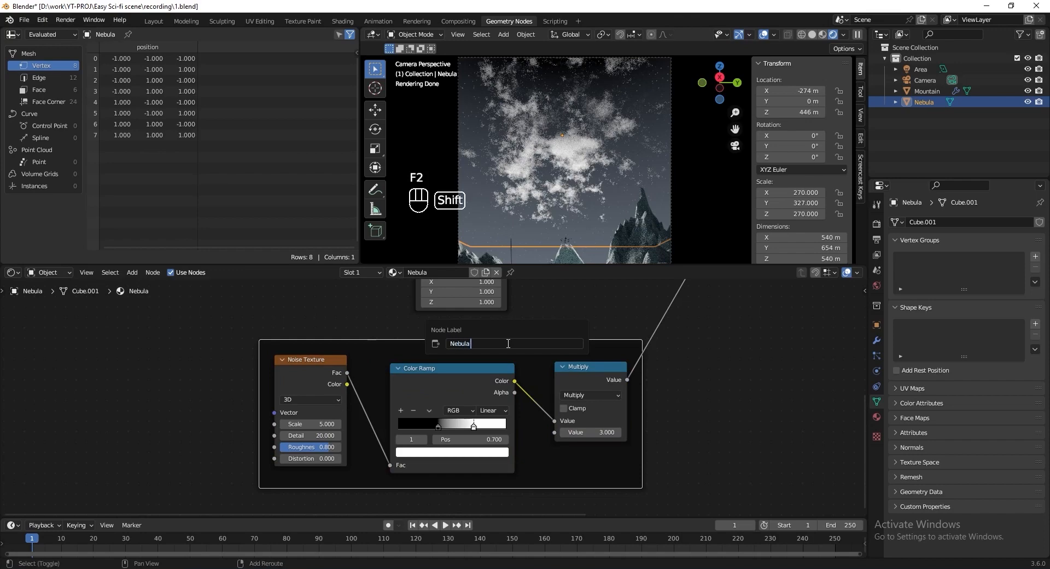
text( Edge)
key(Return)
Duplicate the Nebula Edge frame with its three nodes and place the copy below the original.
scroll(610, 330, down, 2)
scroll(602, 343, up, 1)
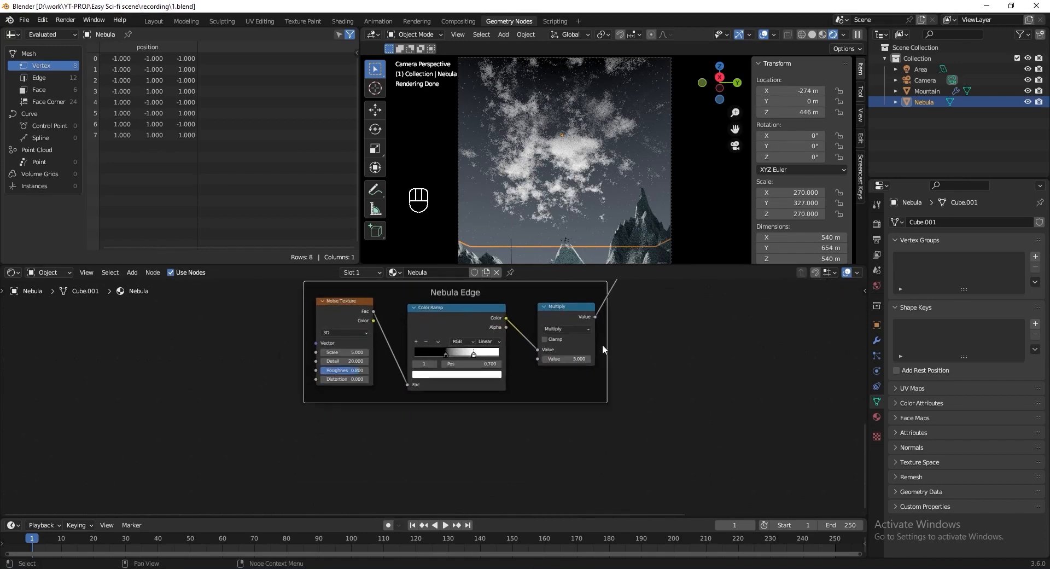
middle_drag(621, 357, 621, 368)
drag(617, 469, 228, 293)
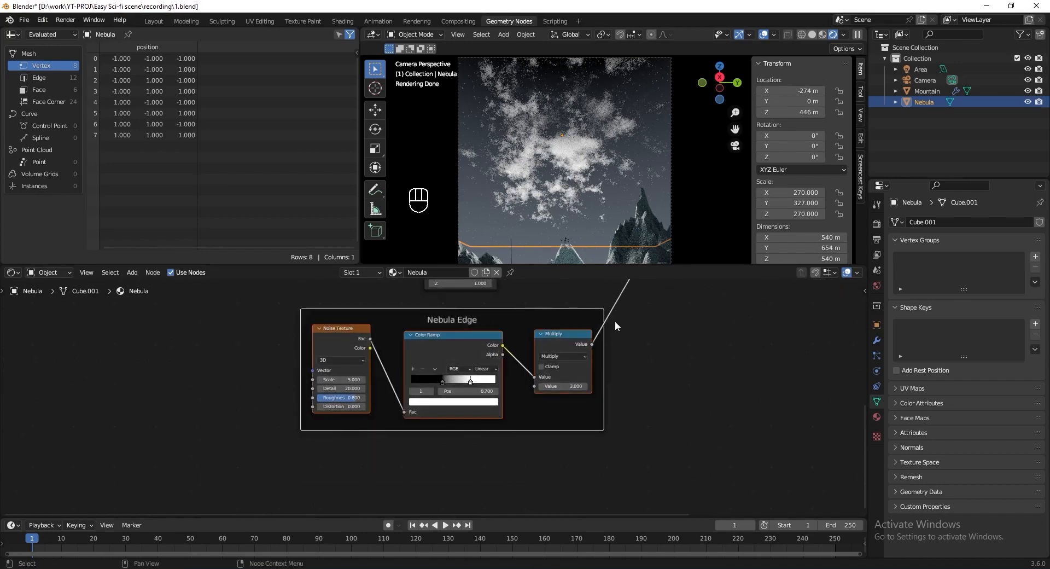
key(shift+d)
click(644, 441)
scroll(659, 398, up, 2)
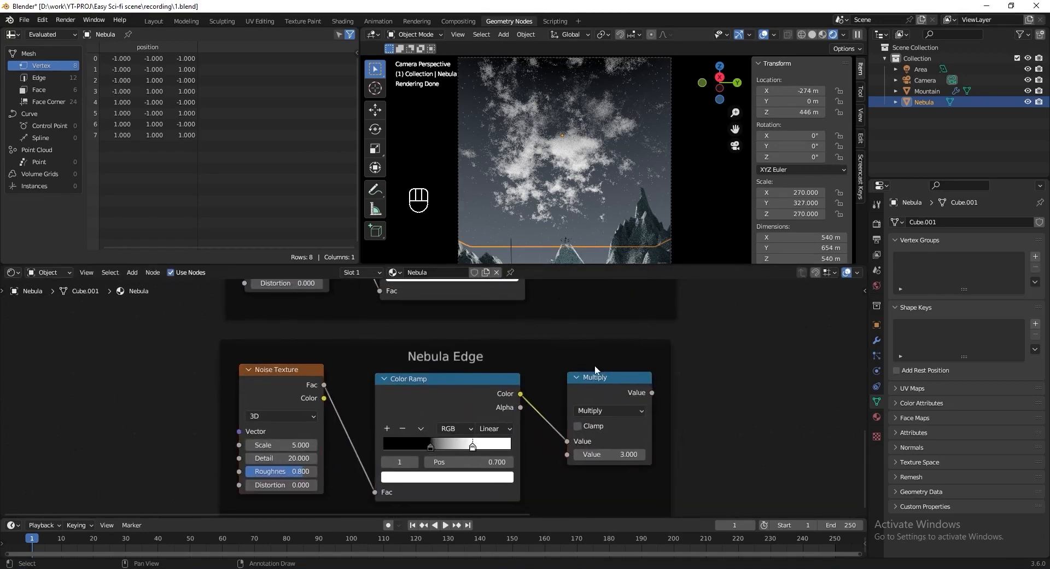
Label the duplicated frame "Nebula Texture" and save the file.
click(596, 365)
key(F2)
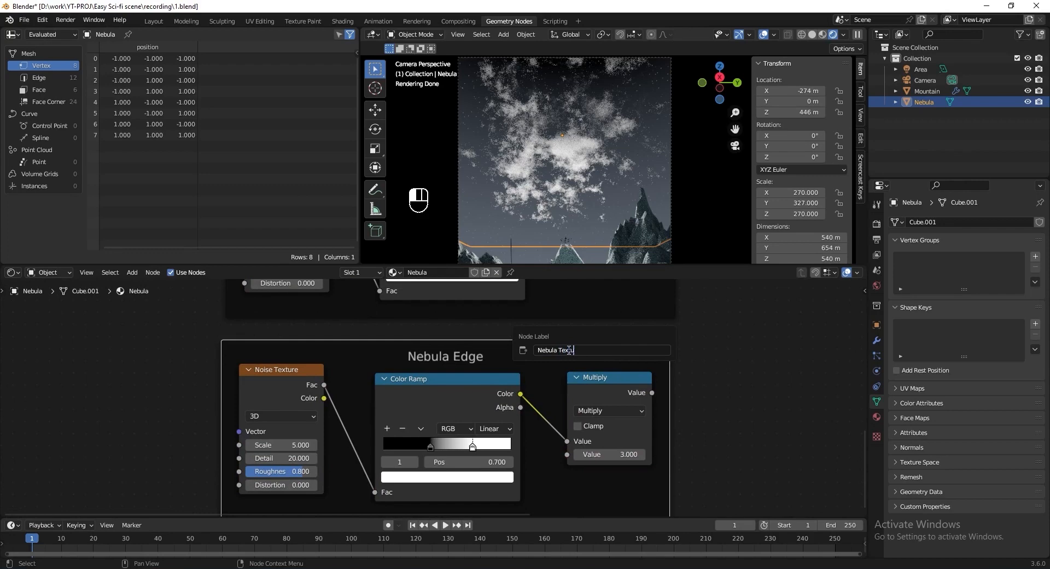
key(Return)
key(ctrl+s)
Duplicate the Texture Coordinate and Mapping nodes that feed the Base shape's Gradient Texture.
scroll(585, 381, down, 7)
middle_drag(558, 341, 549, 446)
scroll(533, 365, up, 2)
middle_drag(464, 366, 504, 398)
drag(497, 319, 326, 434)
key(shift+d)
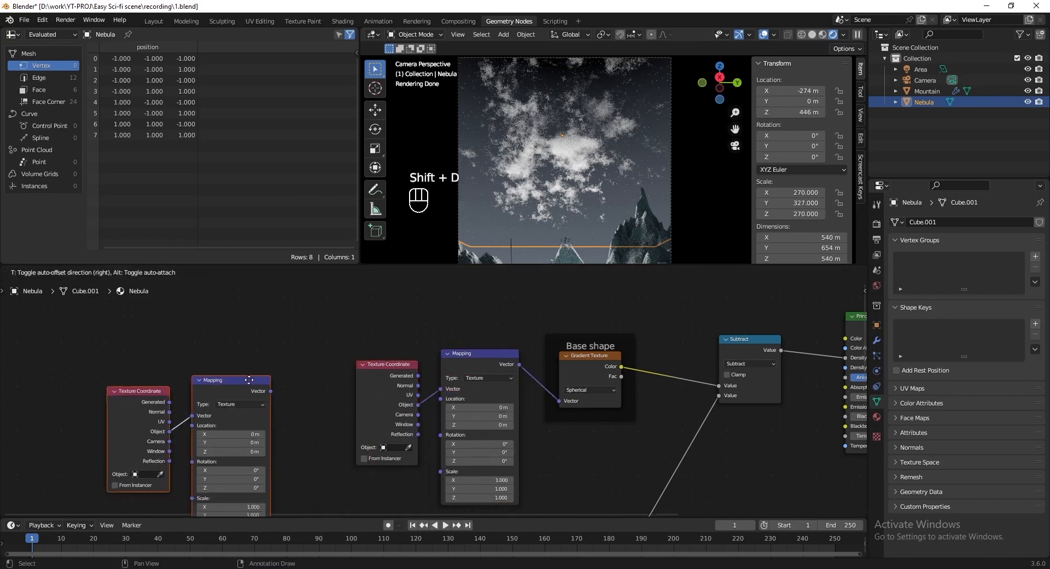
click(251, 381)
Move the duplicated Texture Coordinate and Mapping nodes beside the Nebula Texture frame and connect Mapping to its Noise Texture's Vector.
scroll(380, 429, down, 4)
middle_drag(378, 498, 424, 313)
key(g)
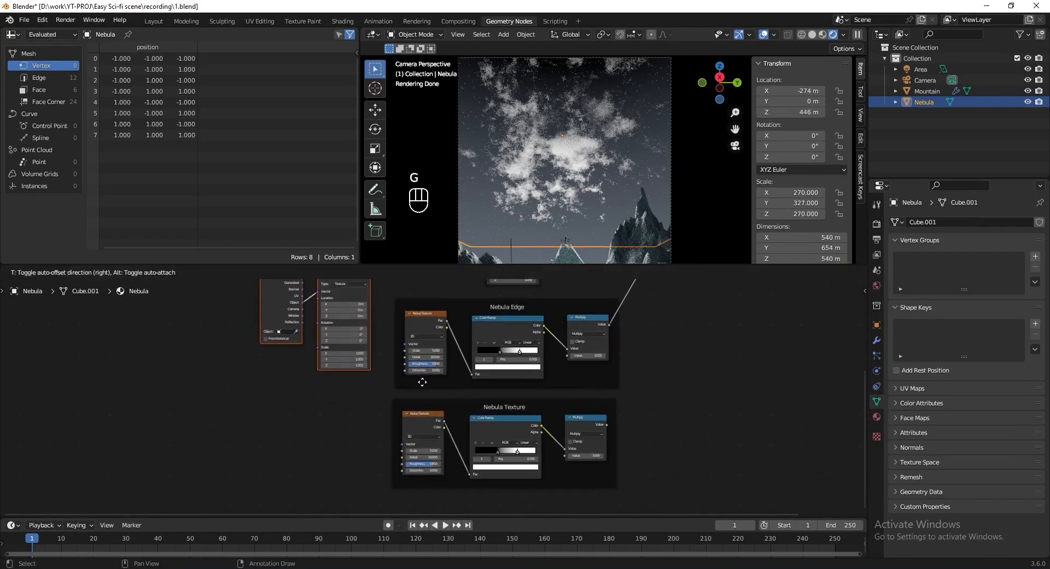
click(430, 490)
scroll(417, 421, up, 3)
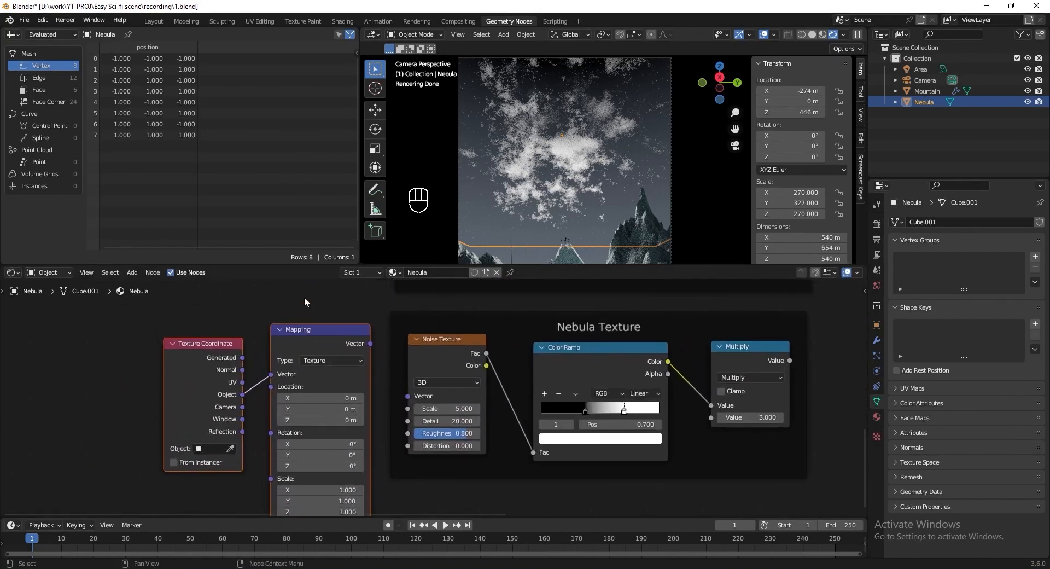
drag(298, 352, 284, 349)
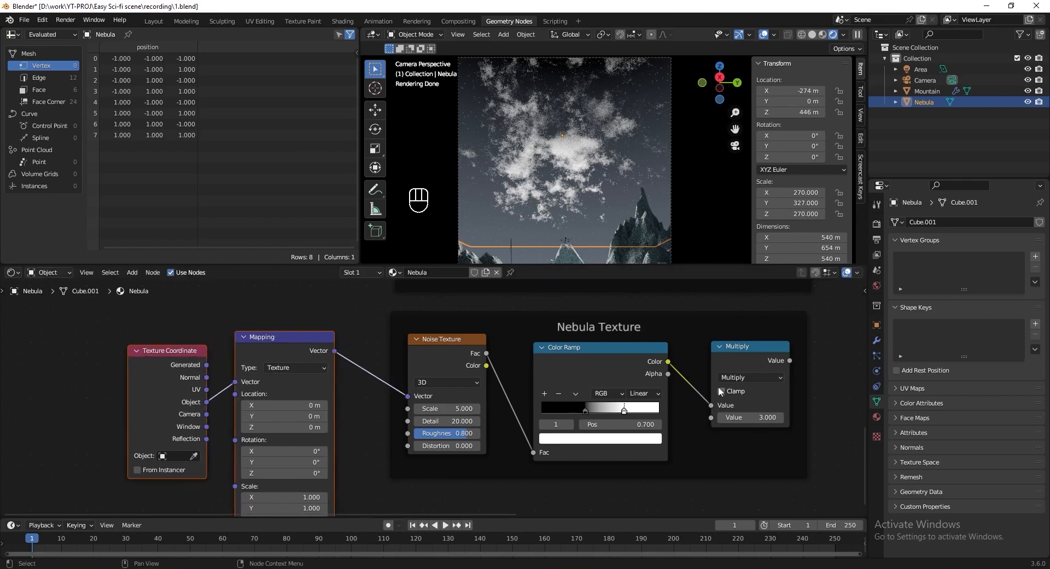
Insert a duplicate of the Subtract node between Subtract and the Principled Volume's Density, and set it to Multiply.
scroll(447, 315, down, 3)
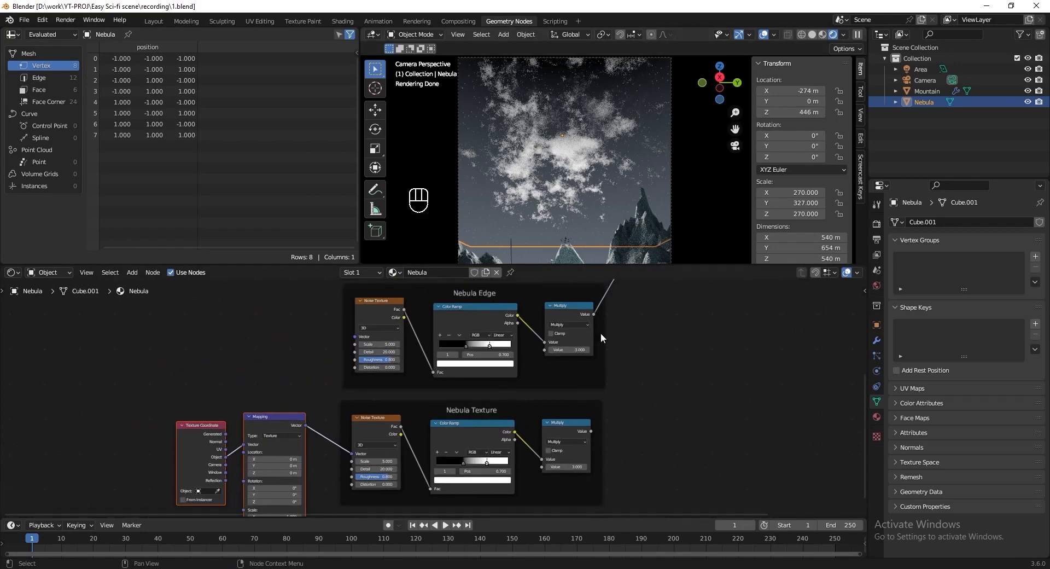
middle_drag(668, 300, 603, 428)
middle_drag(658, 345, 554, 435)
scroll(559, 415, up, 1)
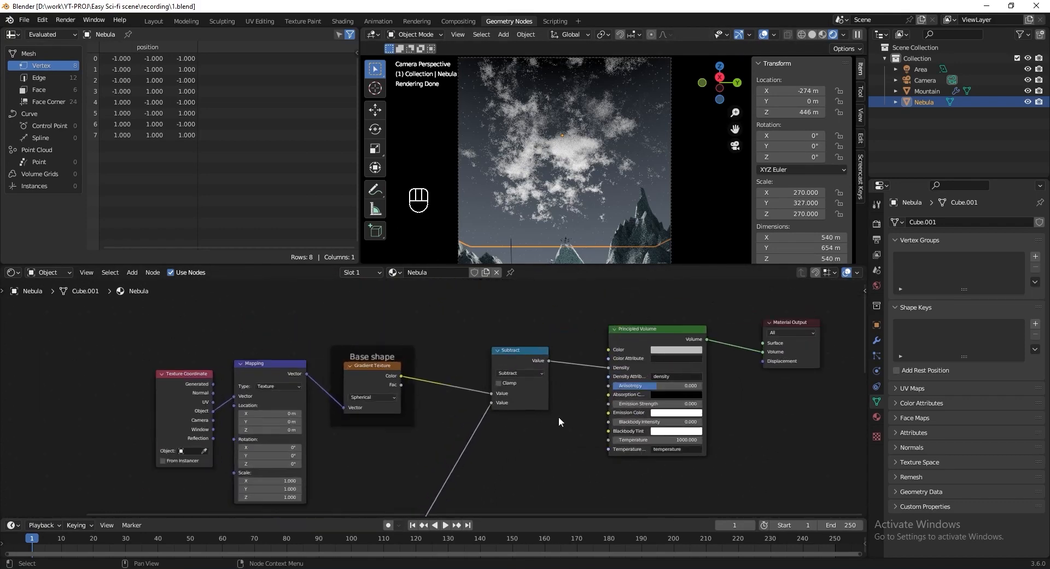
drag(525, 359, 543, 347)
key(shift+d)
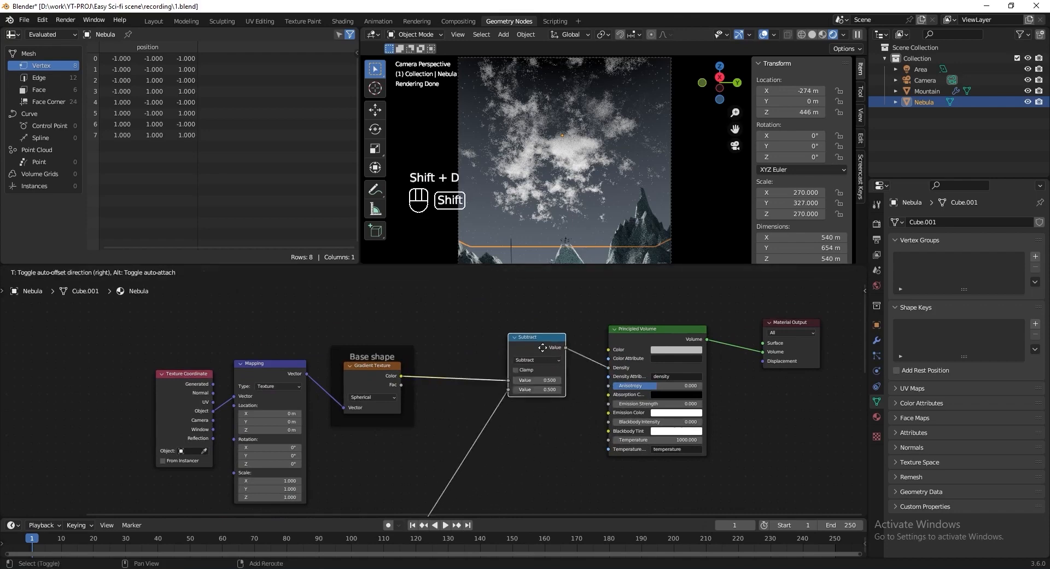
click(619, 353)
click(630, 366)
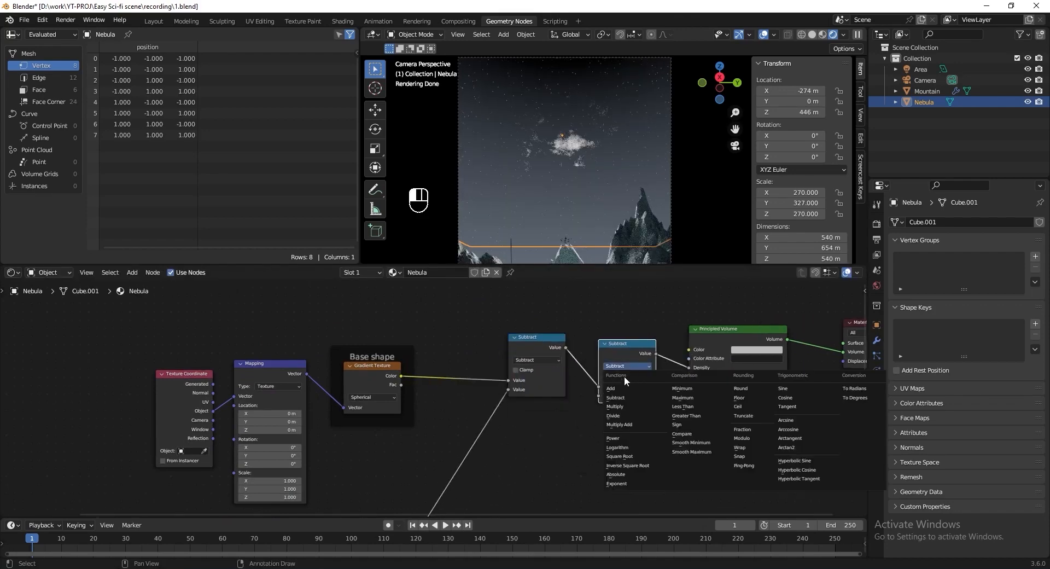
click(621, 409)
Connect the Nebula Texture frame's Multiply output to the second value of the new Multiply node before Density.
scroll(576, 401, down, 2)
middle_drag(577, 401, 575, 338)
scroll(610, 344, up, 2)
drag(534, 434, 633, 370)
middle_drag(674, 411, 632, 334)
scroll(625, 402, up, 3)
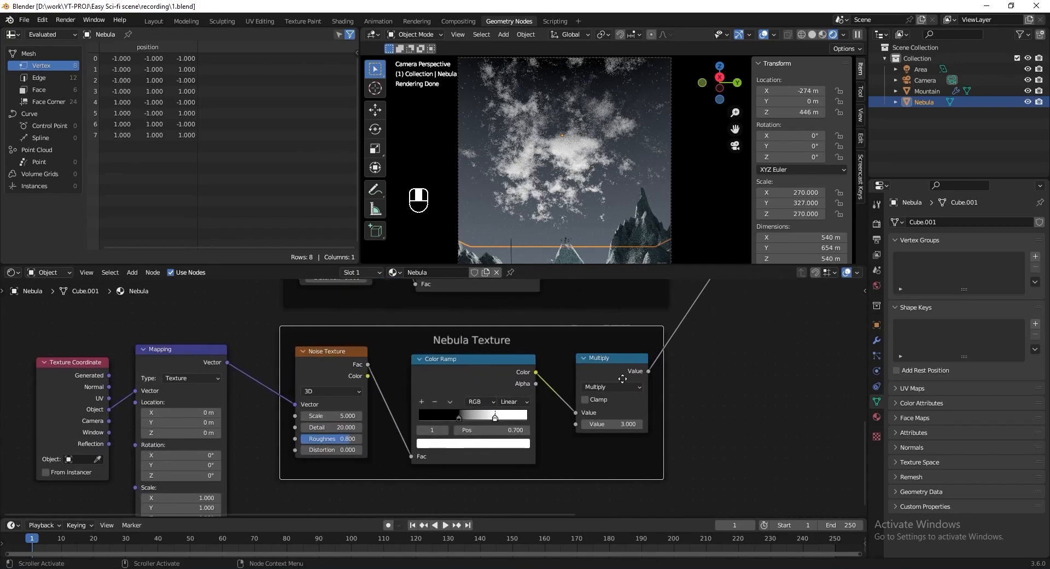
In the Nebula Texture Color Ramp, move the black stop to about the middle and set the white stop's position to 1.
drag(485, 371, 512, 345)
scroll(465, 389, up, 3)
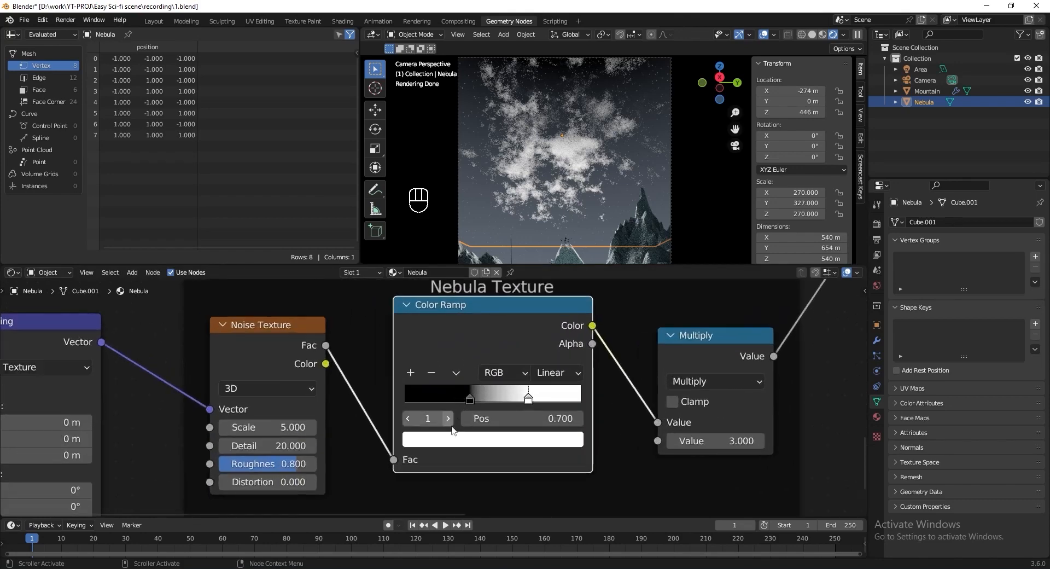
click(475, 404)
drag(477, 403, 589, 395)
click(524, 419)
key(Return)
scroll(628, 393, down, 1)
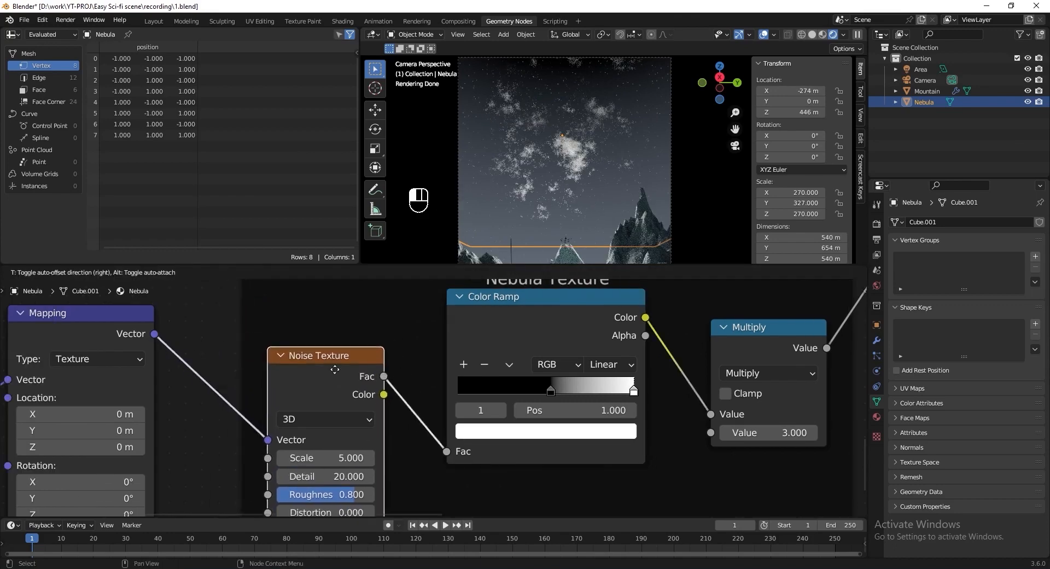
Set the Nebula Texture frame's Noise Texture to Detail 10, Roughness 0.5 and Distortion 0.
scroll(326, 351, up, 3)
middle_drag(399, 445, 425, 414)
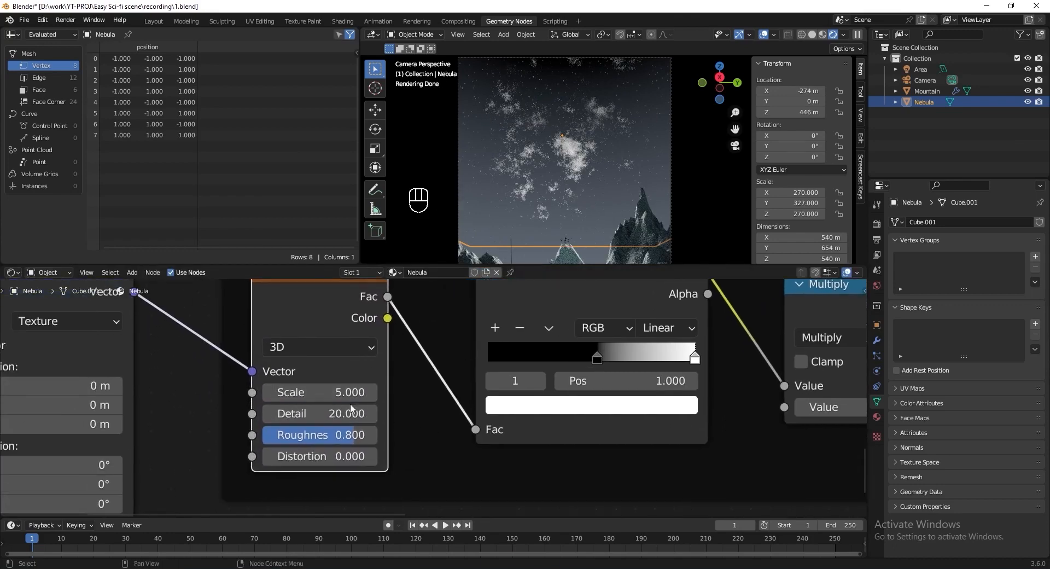
click(346, 417)
text(10)
key(Tab)
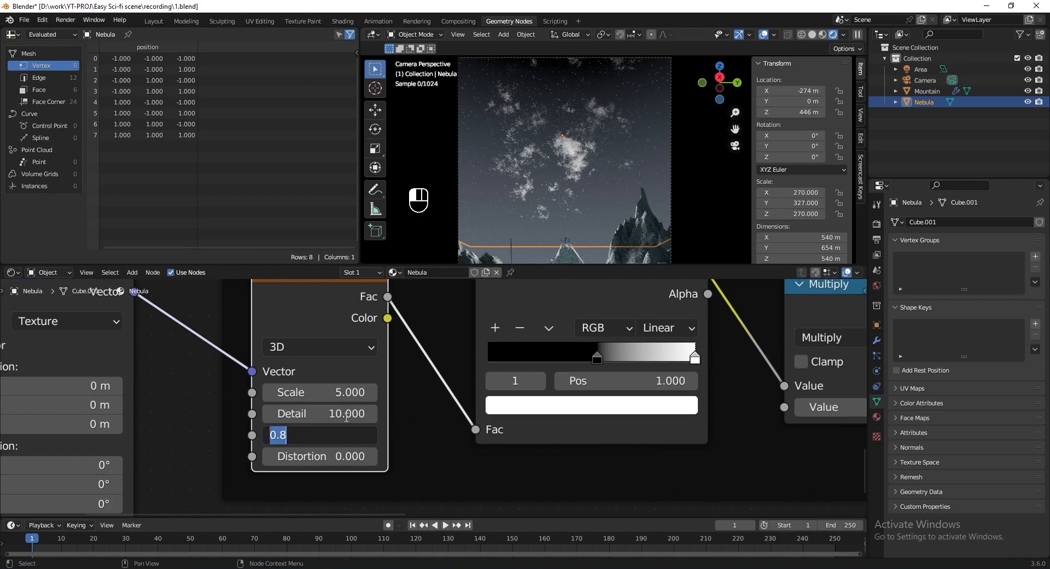
text(.5)
key(Return)
mouse_move(325, 457)
mouse_down()
mouse_move(307, 456)
mouse_move(325, 458)
mouse_up()
click(325, 460)
text(00)
key(Return)
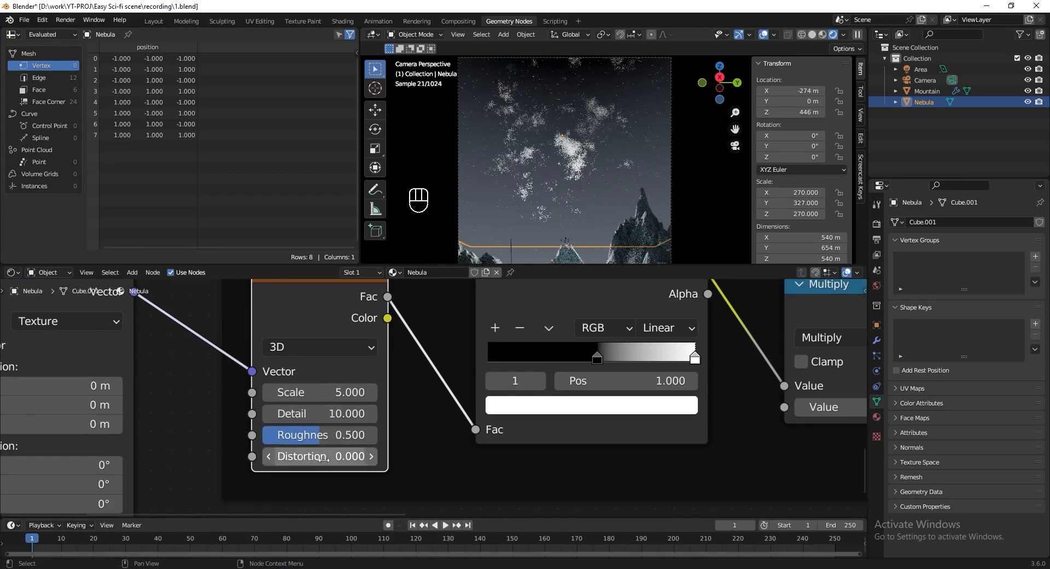
Make room before the Mapping node and insert a duplicate of the Noise Texture between Texture Coordinate and Mapping.
scroll(470, 383, down, 4)
scroll(469, 383, up, 1)
middle_drag(470, 384, 517, 382)
drag(236, 359, 131, 354)
click(513, 341)
key(shift+d)
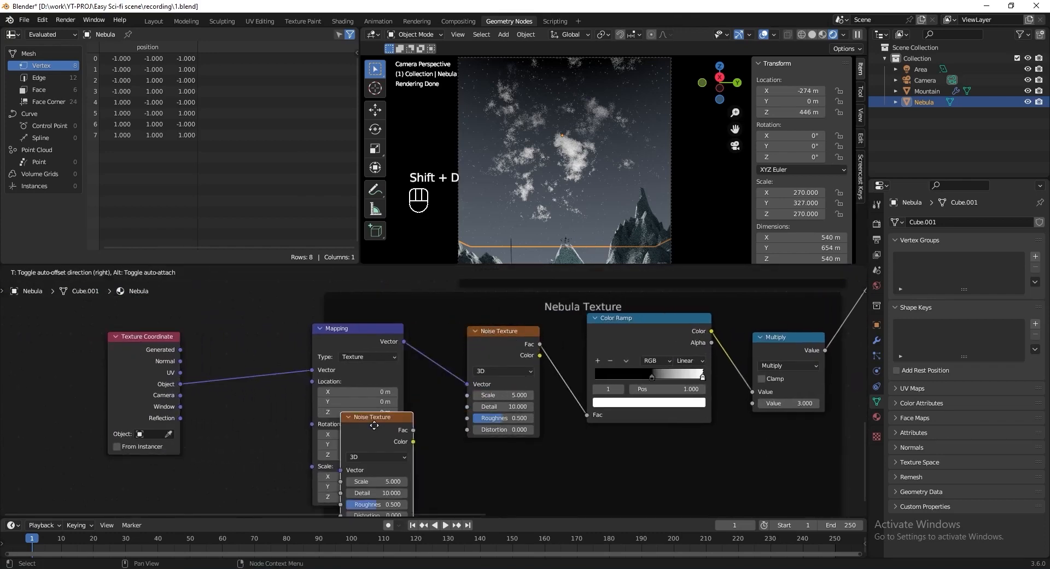
click(268, 344)
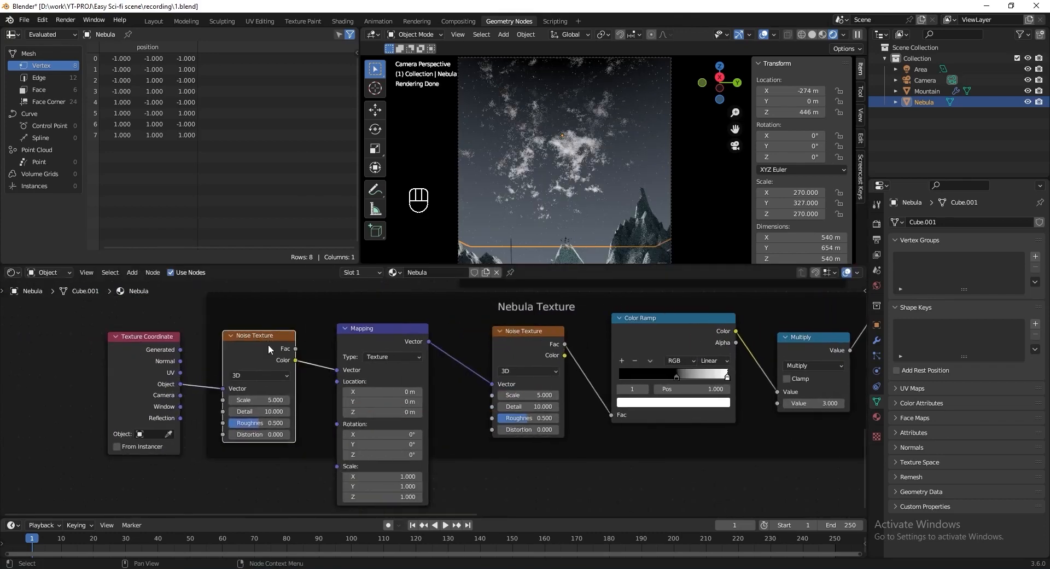
Remove the duplicated Noise Texture from the Nebula Texture frame and connect its Fac output to Mapping's Vector.
key(alt+p)
drag(296, 348, 317, 322)
drag(336, 372, 337, 371)
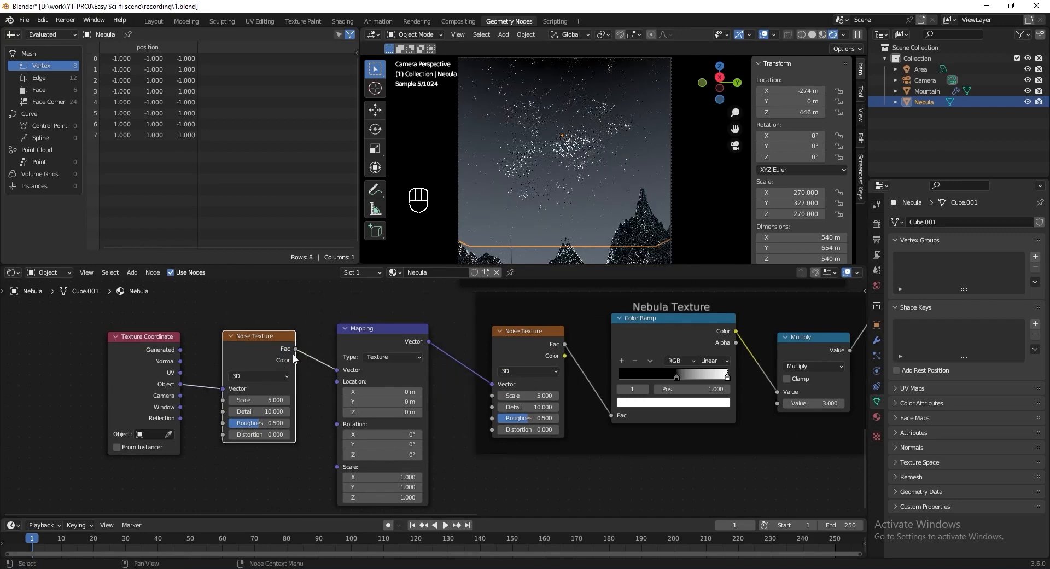
Set the Noise Texture before Mapping to Scale 0.2 and Detail 9, and save the file.
scroll(239, 461, up, 2)
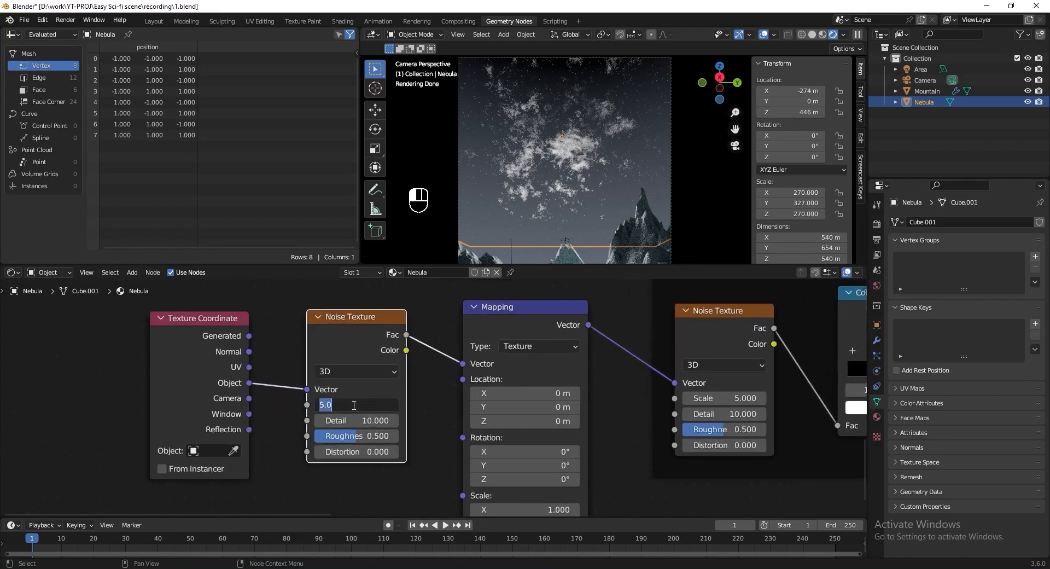
key(Tab)
text(9)
key(Return)
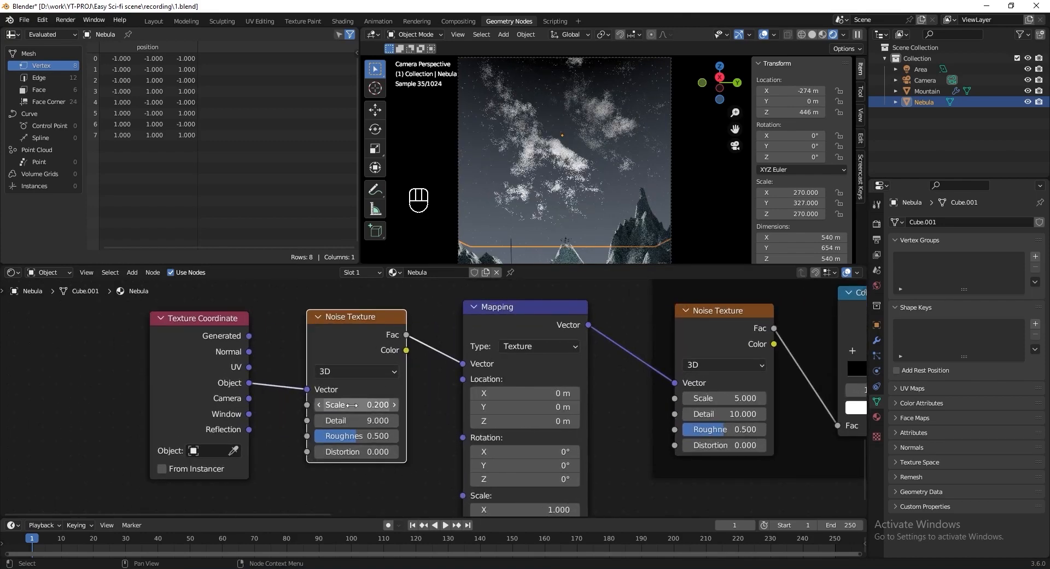
key(ctrl+s)
drag(343, 421, 316, 420)
key(ctrl+z)
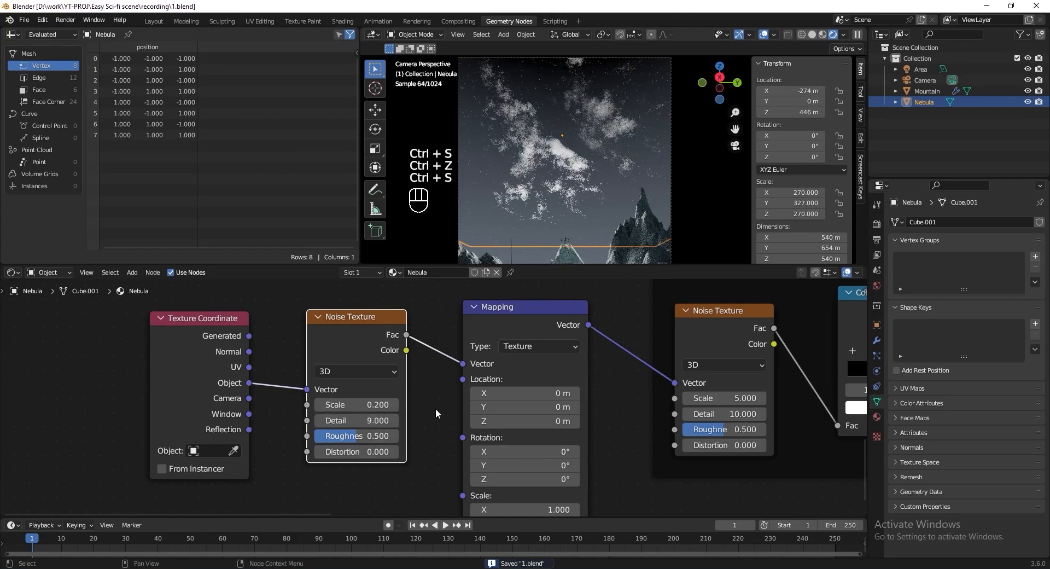
scroll(437, 400, down, 2)
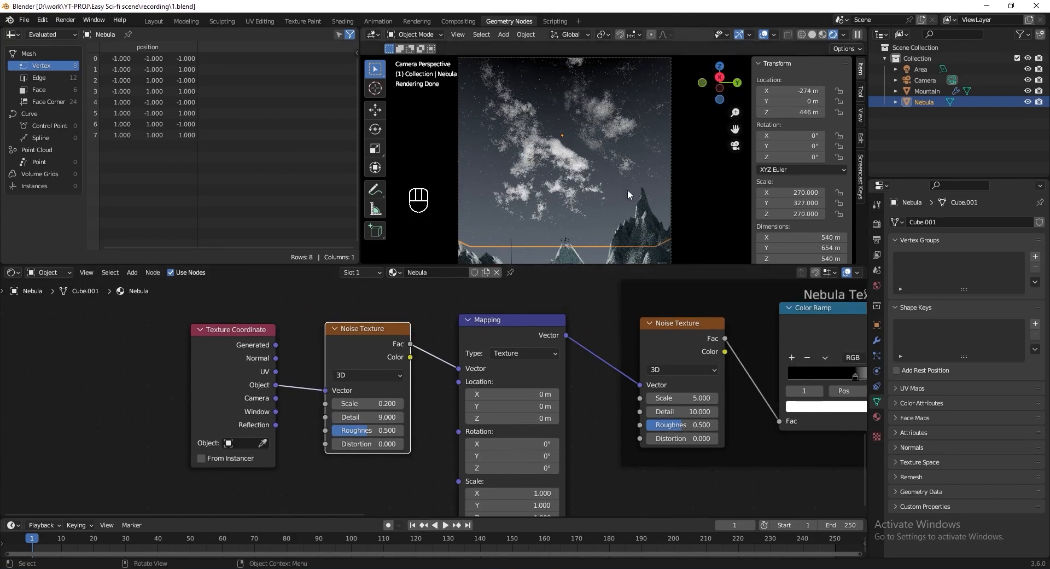
Duplicate the Multiply node above the original and connect the Subtract node's Value output to its first Value input.
scroll(589, 417, down, 11)
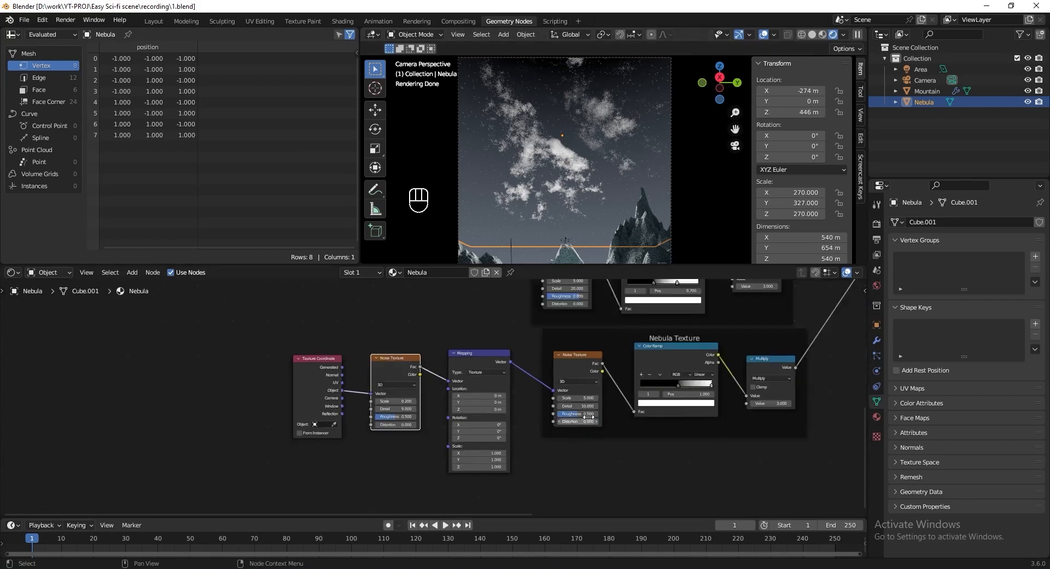
middle_drag(692, 323, 499, 492)
middle_drag(646, 354, 605, 407)
scroll(605, 405, up, 4)
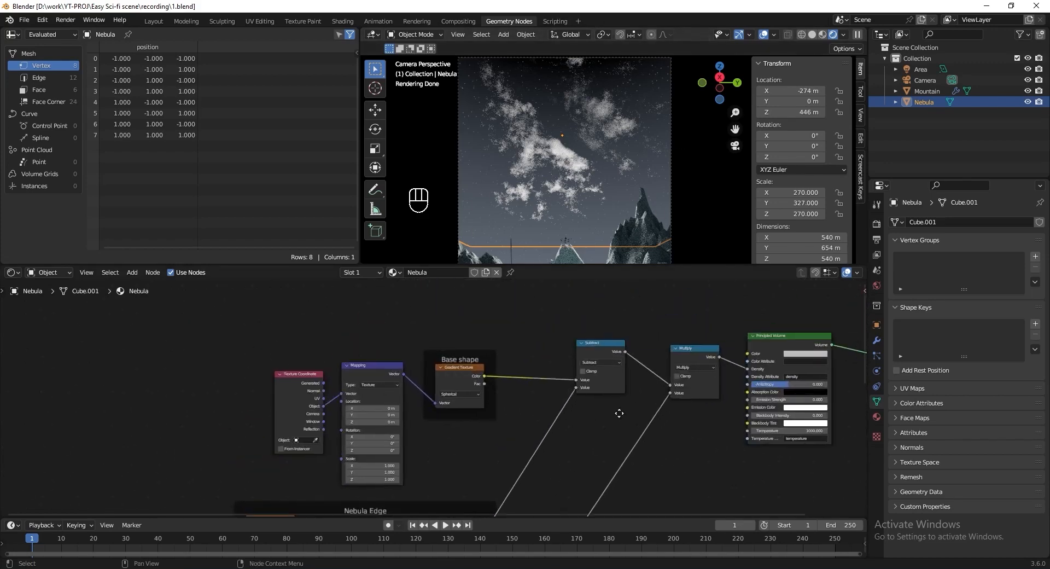
mouse_move(508, 382)
mouse_down()
mouse_move(515, 359)
mouse_move(524, 377)
mouse_up()
key(shift+d)
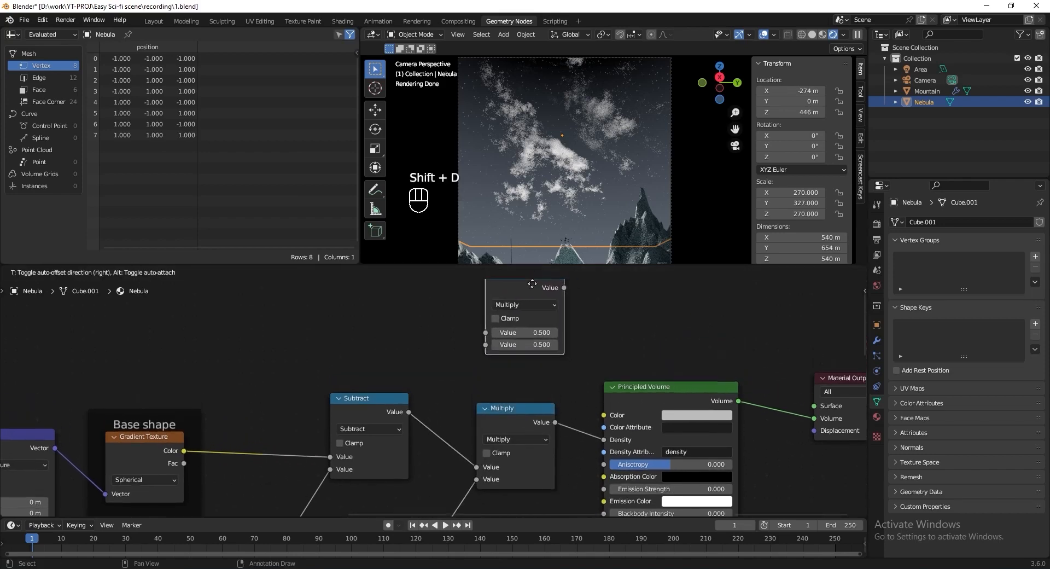
click(527, 310)
drag(409, 422, 481, 366)
Add a Color Ramp fed by the duplicated Multiply node and place it above the Principled Volume.
middle_drag(635, 334, 515, 407)
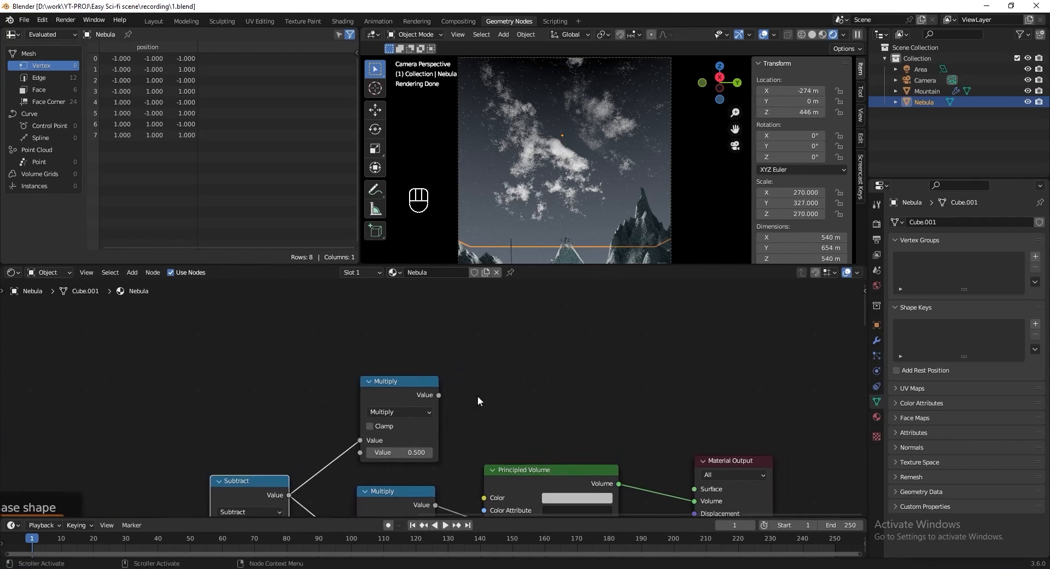
drag(439, 394, 514, 349)
text(color Ram)
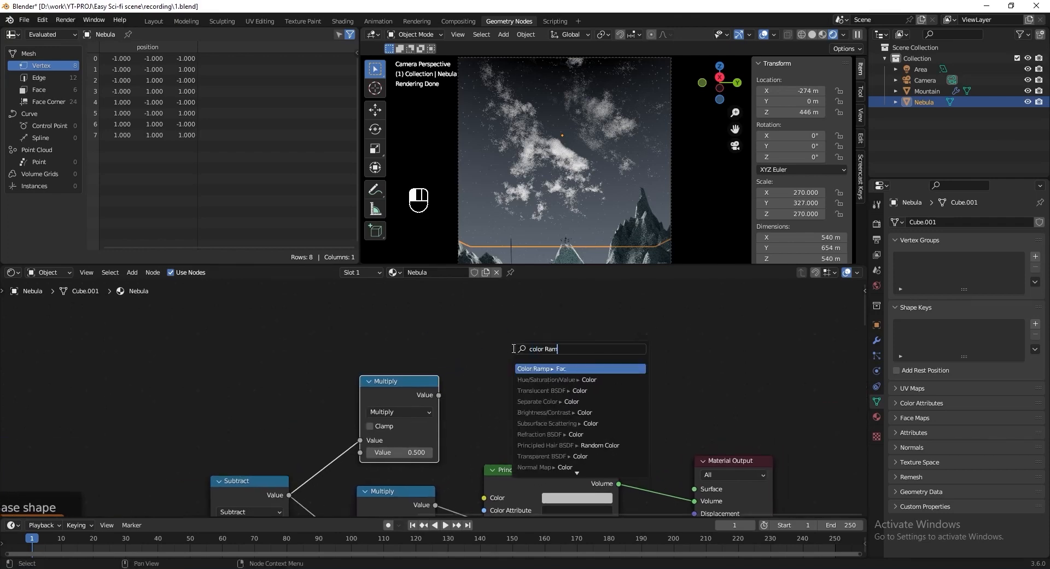
click(545, 370)
click(515, 343)
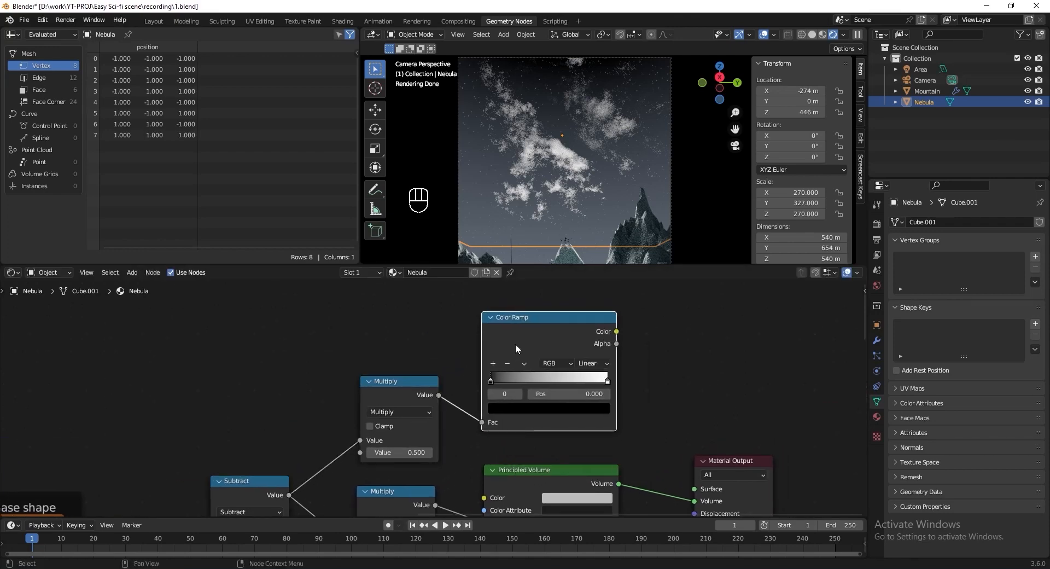
scroll(530, 373, down, 2)
key(g)
click(599, 399)
Connect the Color Ramp's Color output to the Principled Volume's Color input and save the file.
scroll(586, 383, up, 5)
middle_drag(547, 342, 542, 381)
scroll(543, 381, down, 1)
drag(505, 321, 605, 436)
scroll(629, 437, up, 1)
key(ctrl+s)
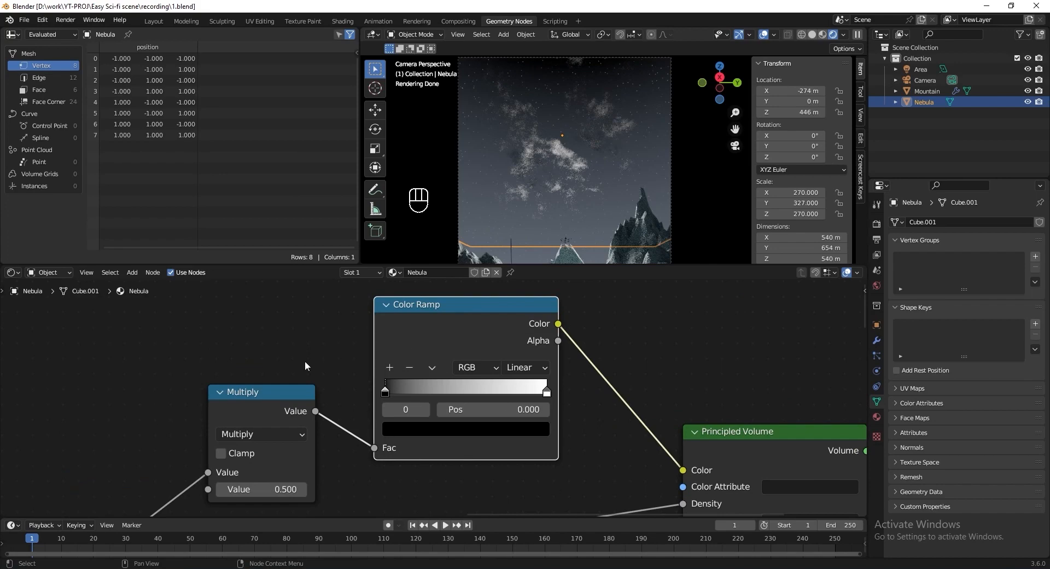
Set the Color Ramp's white end stop to hex colour CEFCFF.
click(530, 429)
click(546, 391)
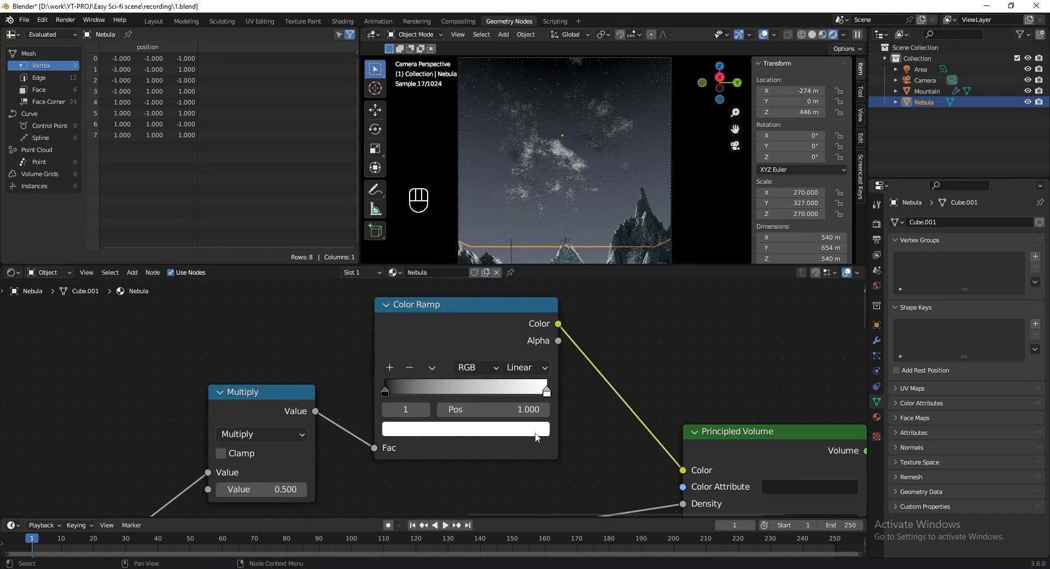
click(539, 430)
click(479, 363)
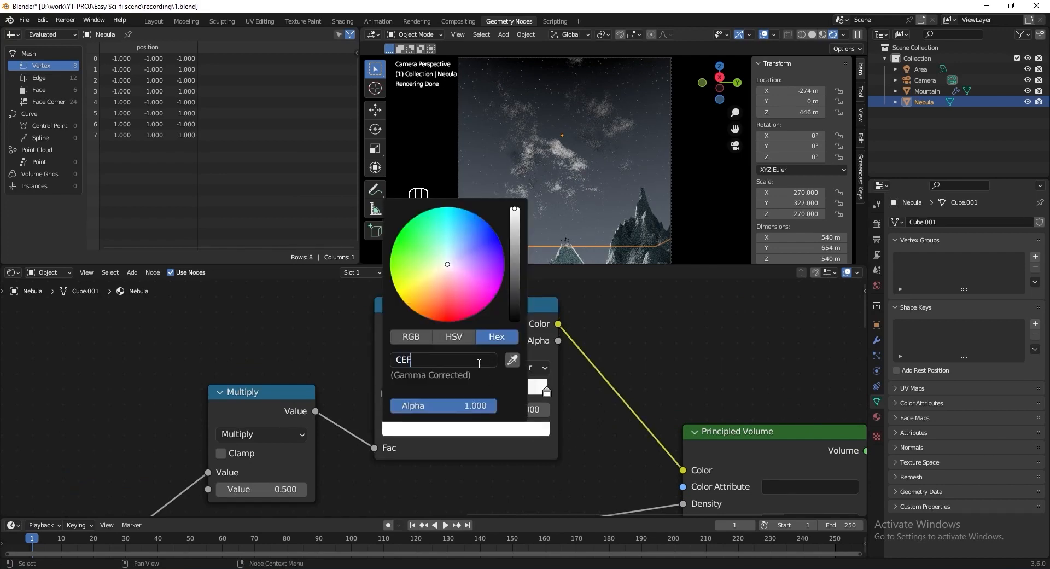
key(Return)
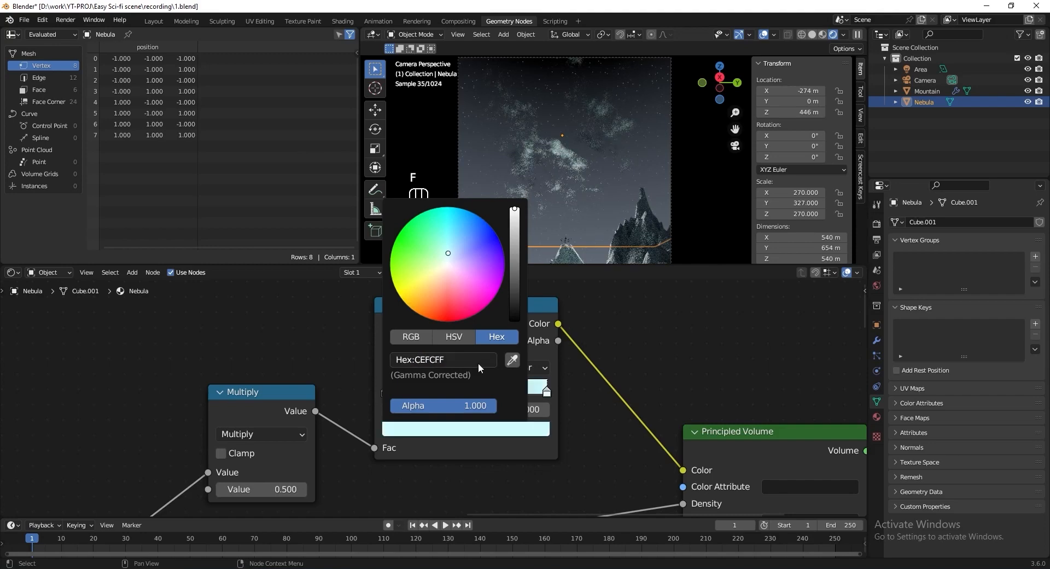
Add a Color Ramp stop with hex colour A390FF and place it at about position 0.664.
click(392, 370)
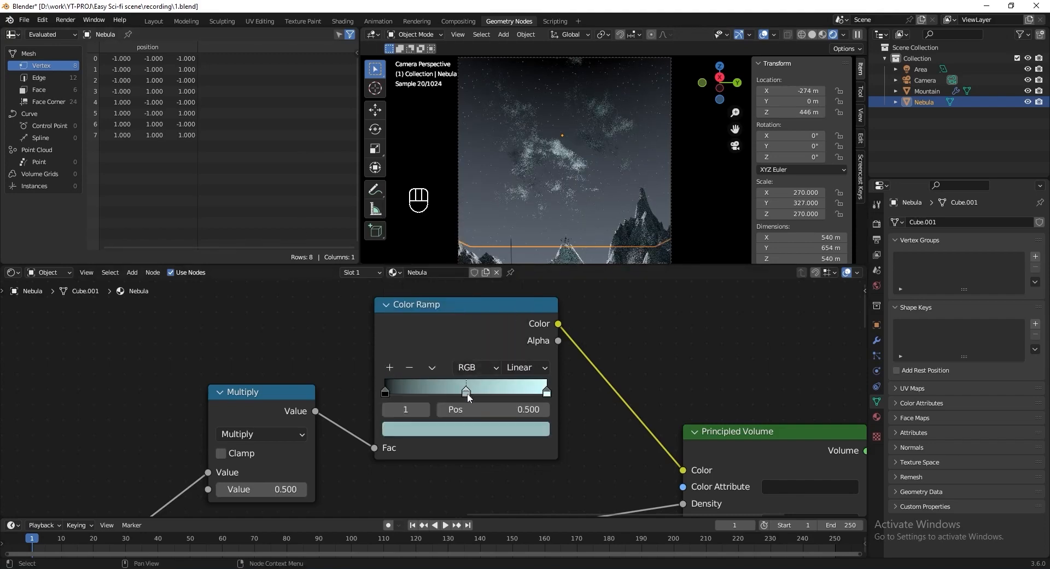
drag(466, 392, 505, 392)
click(488, 428)
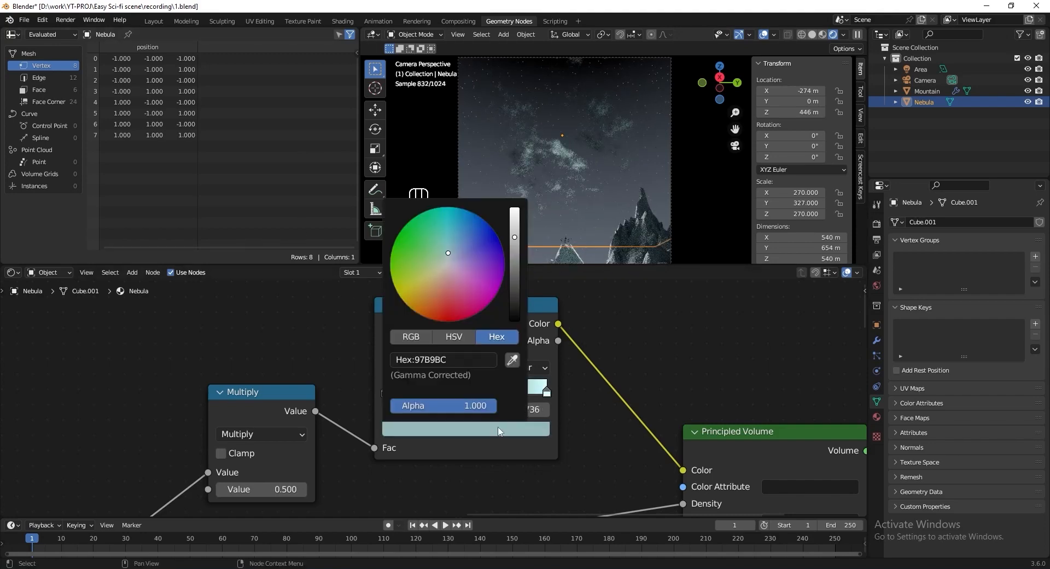
click(439, 359)
text(A390FF)
key(Return)
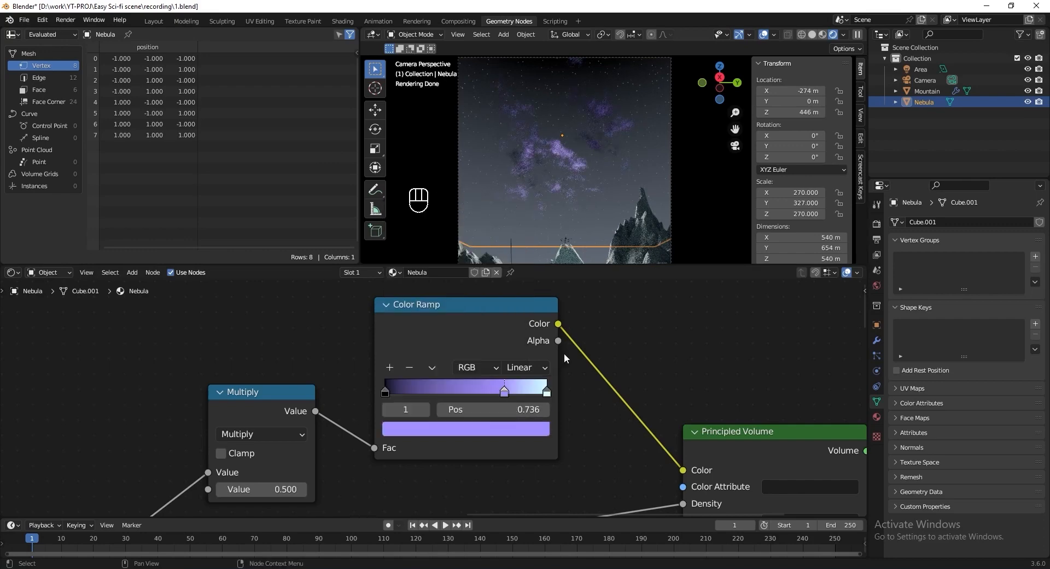
drag(499, 393, 488, 392)
Add another Color Ramp stop near the black end, at about 0.077, with hex colour 458ADC.
middle_drag(397, 397, 404, 396)
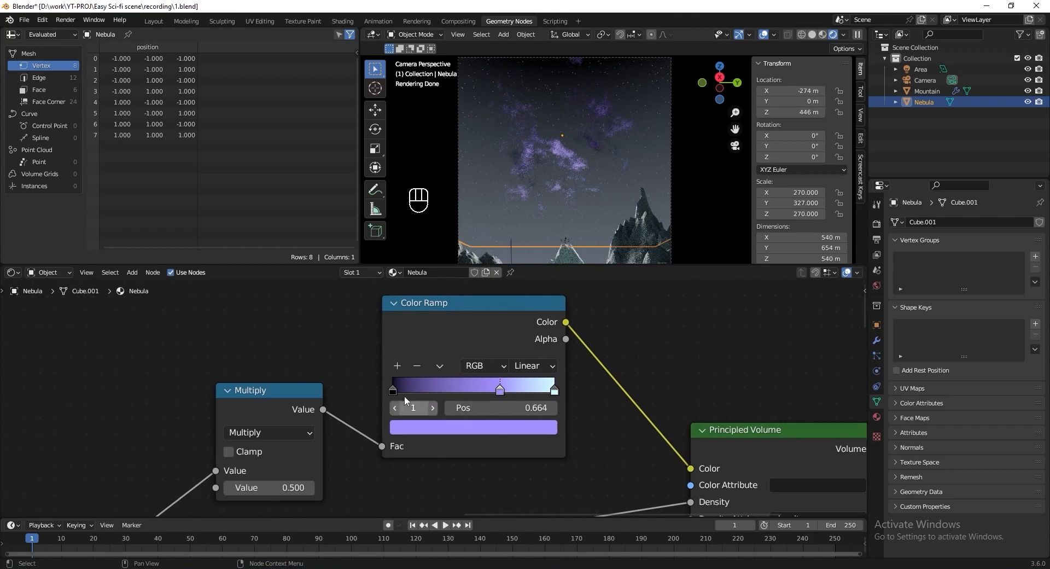
click(397, 366)
drag(445, 390, 405, 390)
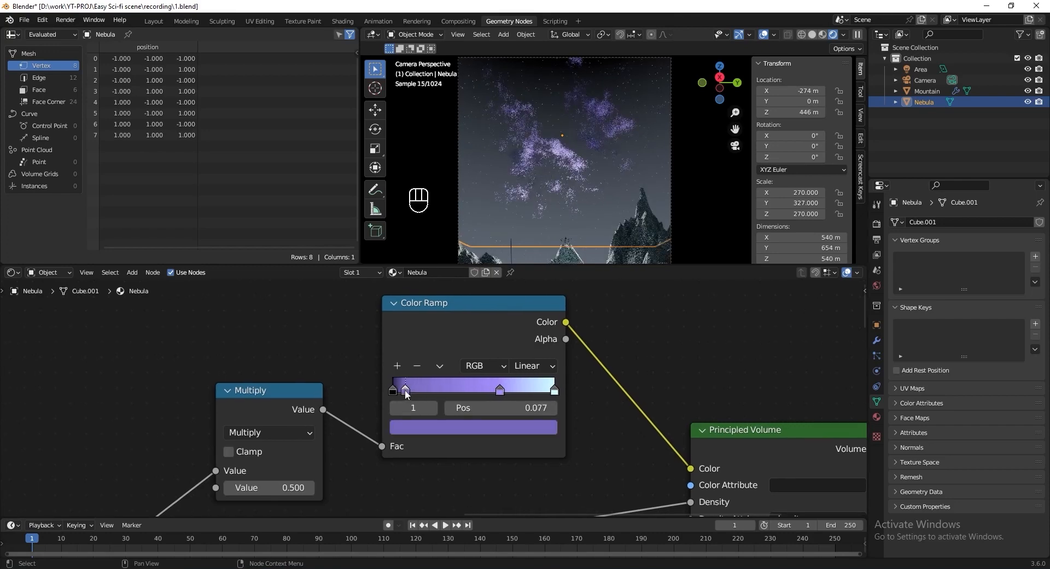
click(431, 426)
click(461, 357)
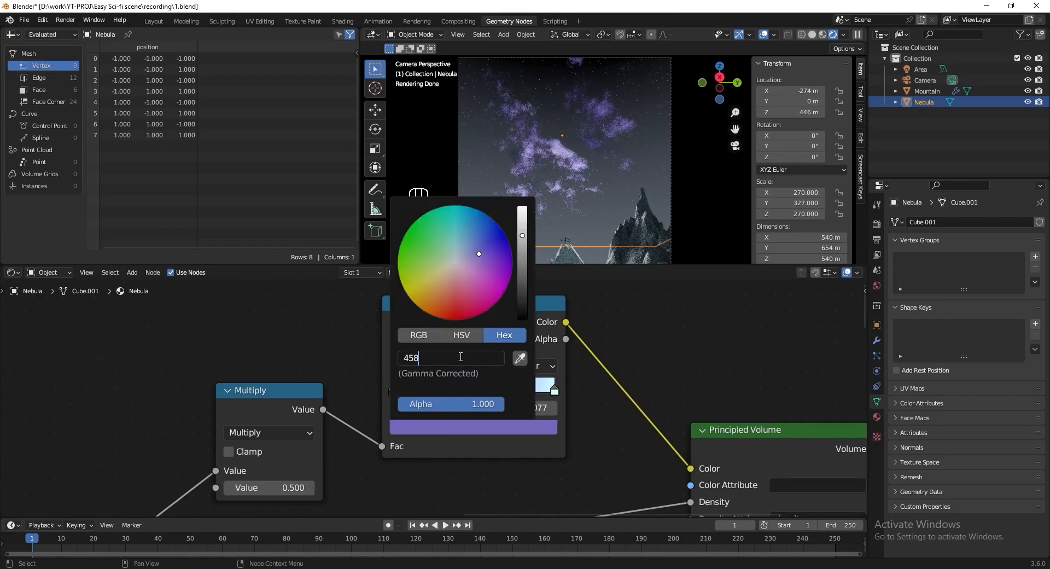
text(458adc)
key(Return)
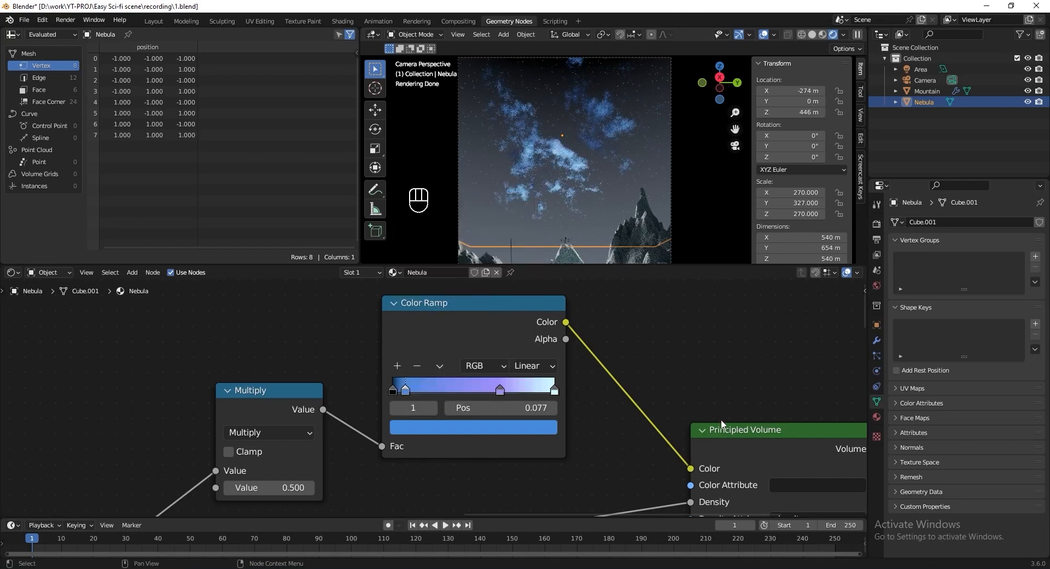
Set the blue Color Ramp stop's position to 0.1 and save the file.
drag(406, 389, 411, 389)
click(505, 403)
text(.1)
key(Return)
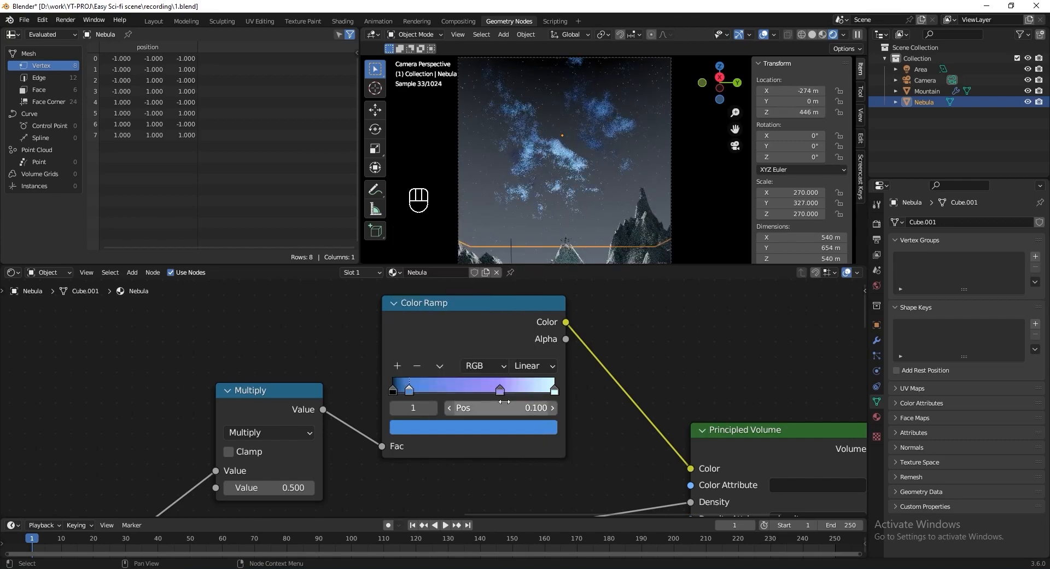
key(ctrl+s)
Move the Multiply node before the Color Ramp slightly up, set its Value to 1, and save the file.
middle_drag(345, 477, 385, 486)
drag(310, 425, 312, 398)
click(343, 464)
text(1)
click(405, 466)
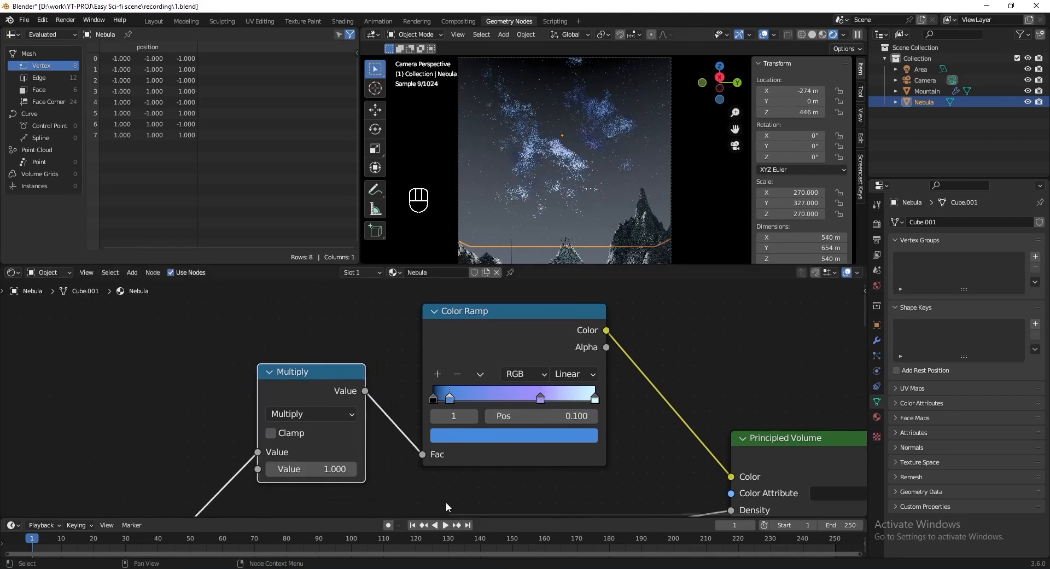
key(ctrl+s)
Insert a duplicate of the lower Multiply node before the Principled Volume's Density, switch it to Divide and set its Value to 200.
scroll(441, 497, down, 5)
middle_drag(417, 477, 420, 328)
scroll(420, 328, up, 3)
click(343, 390)
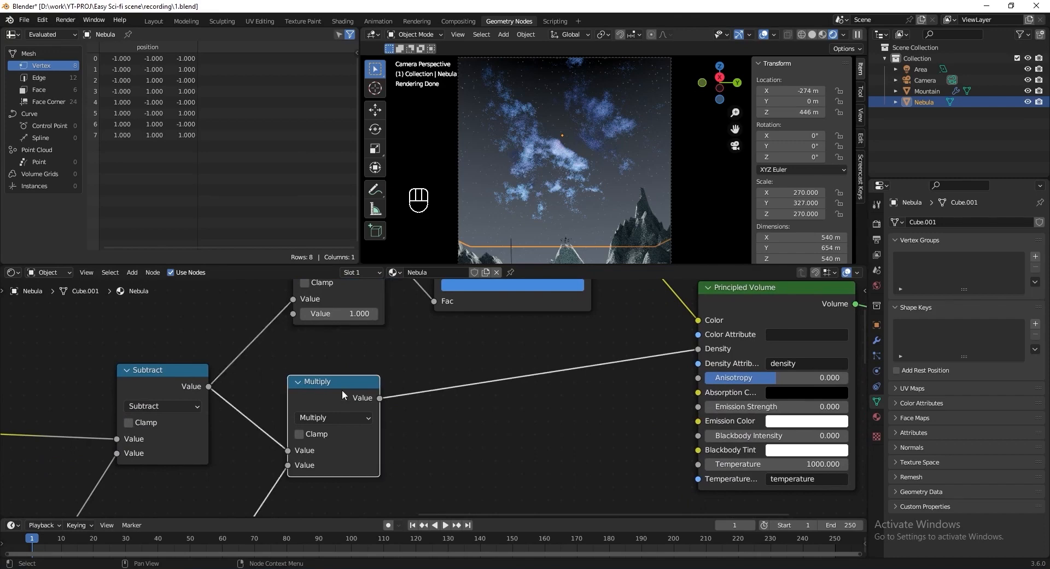
key(shift+d)
click(519, 395)
click(519, 395)
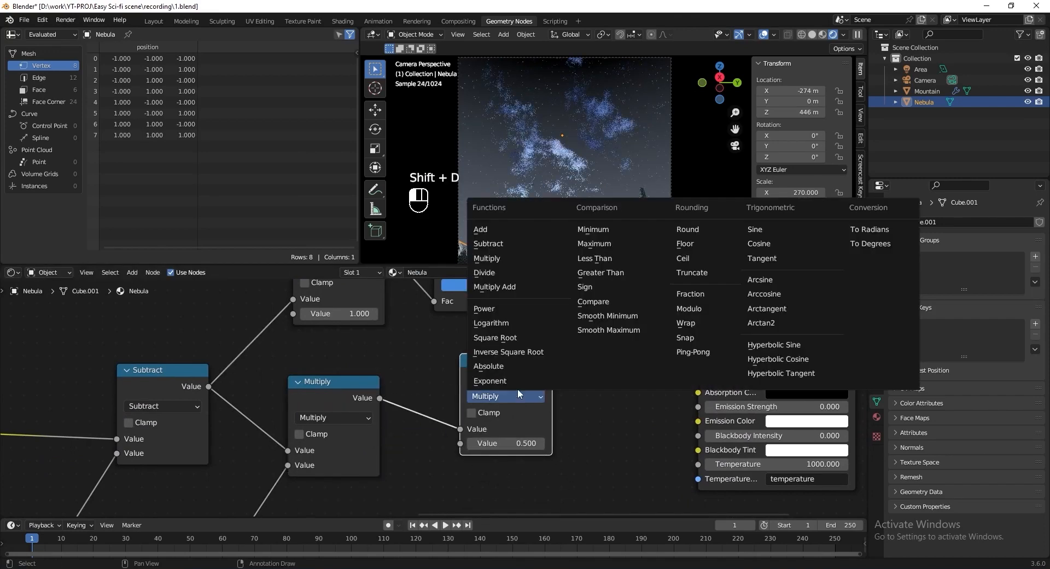
click(514, 412)
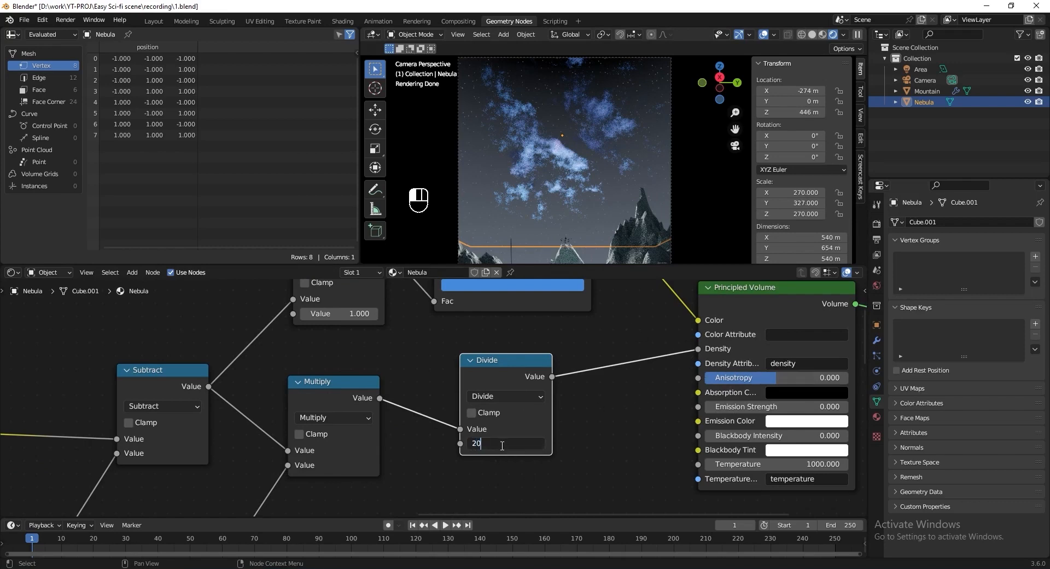
key(Return)
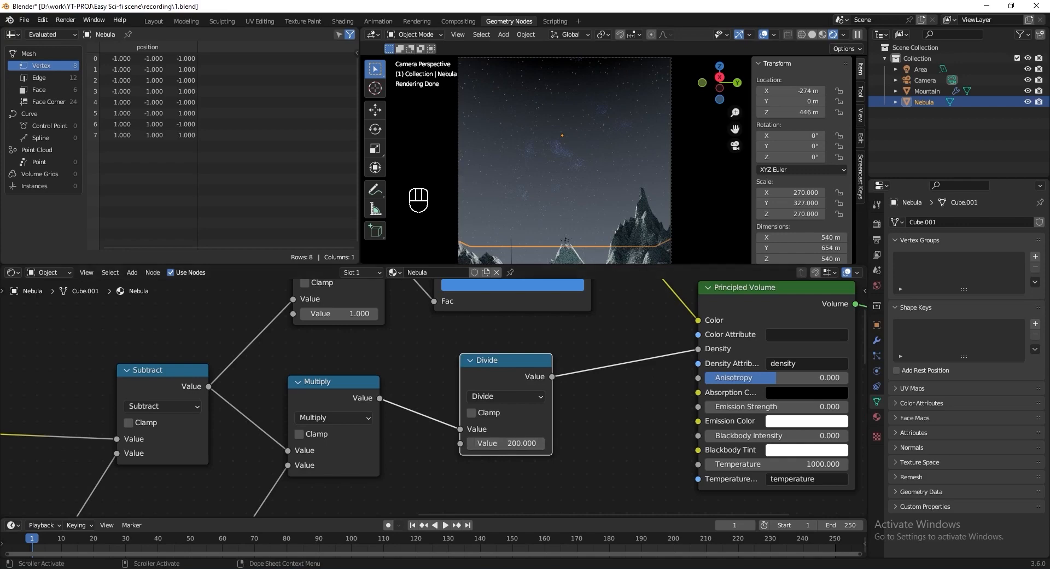
Insert a Hue/Saturation/Value node between the Color Ramp and the Principled Volume's Color input.
scroll(530, 421, down, 3)
middle_drag(613, 333, 529, 422)
scroll(529, 421, up, 3)
key(shift+a)
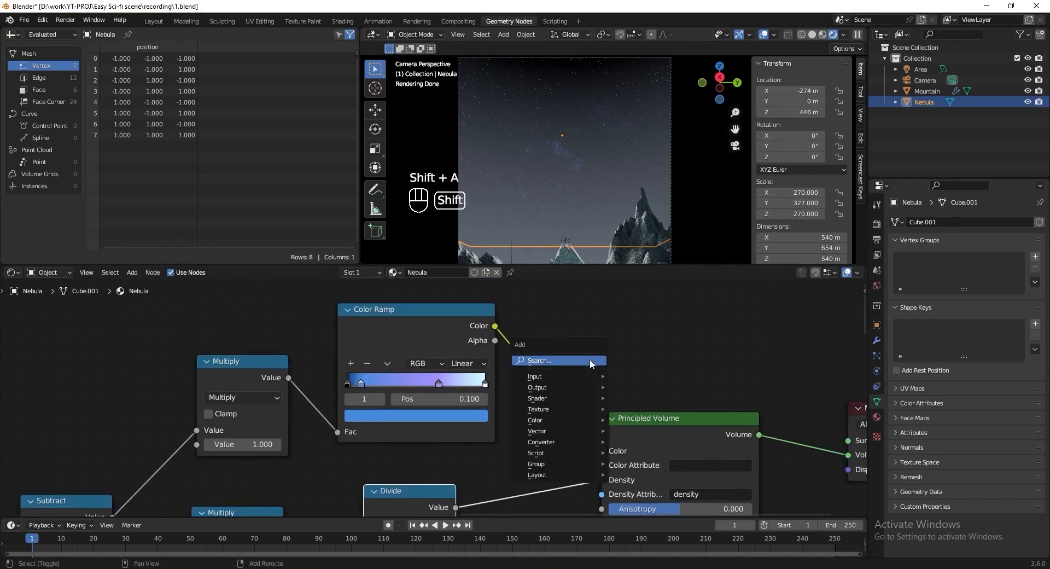
click(590, 359)
text(hue)
text(a)
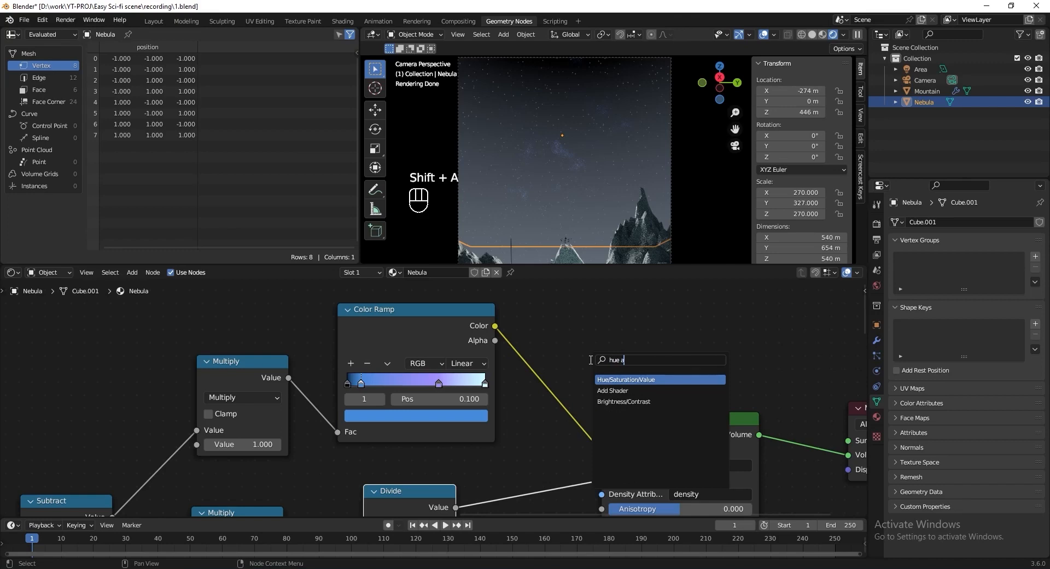
key(Return)
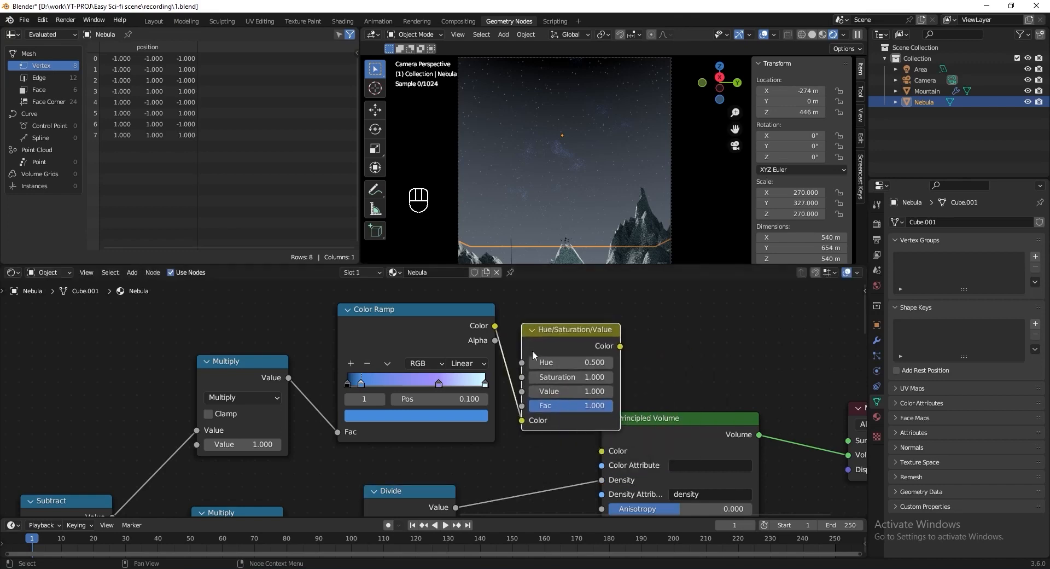
click(549, 329)
Set the Hue/Saturation/Value node's Saturation to 1.2 and Value to 2.
click(605, 377)
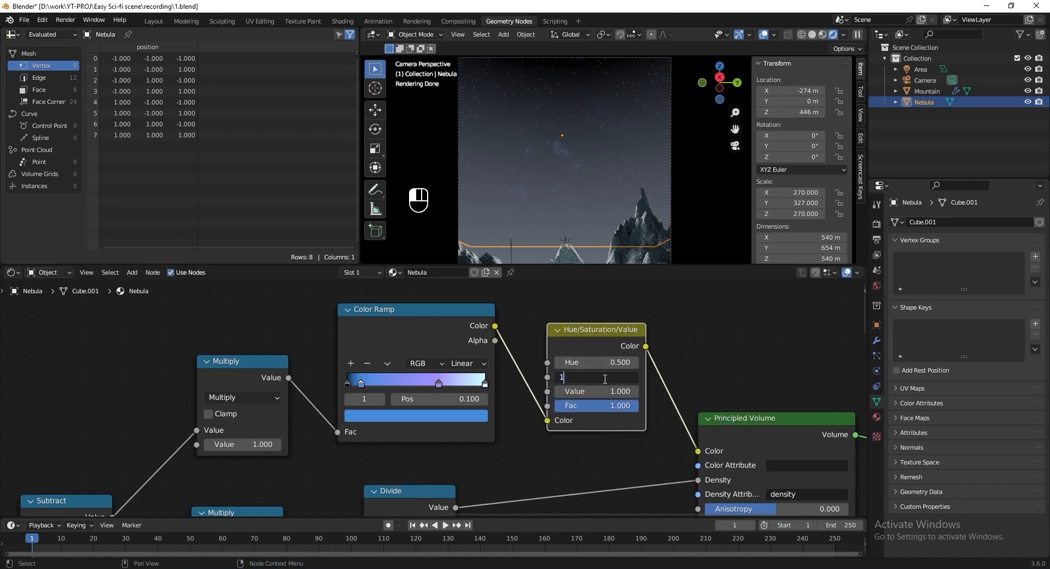
key(Return)
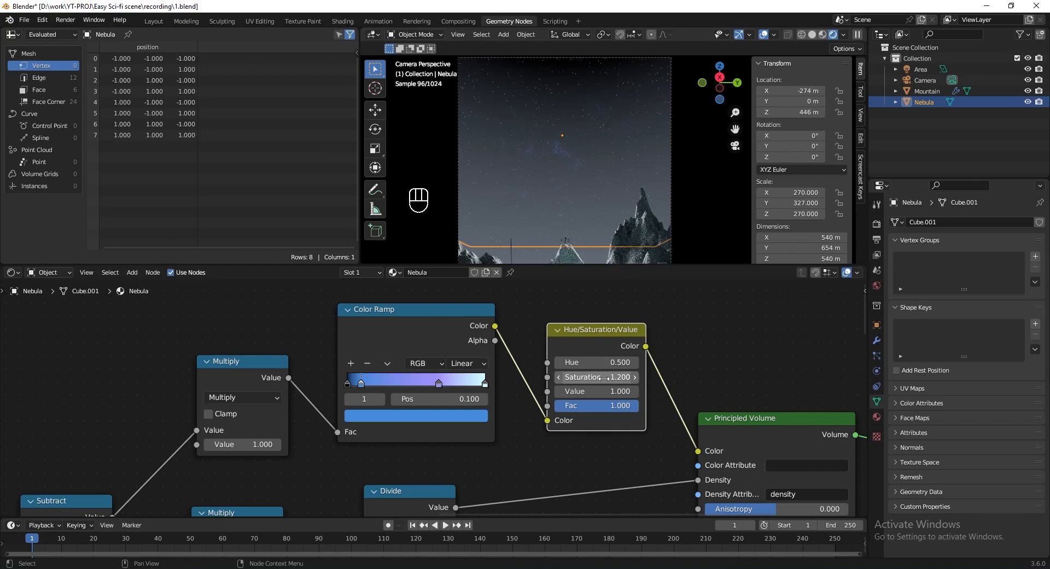
double_click(601, 391)
text(2)
key(Return)
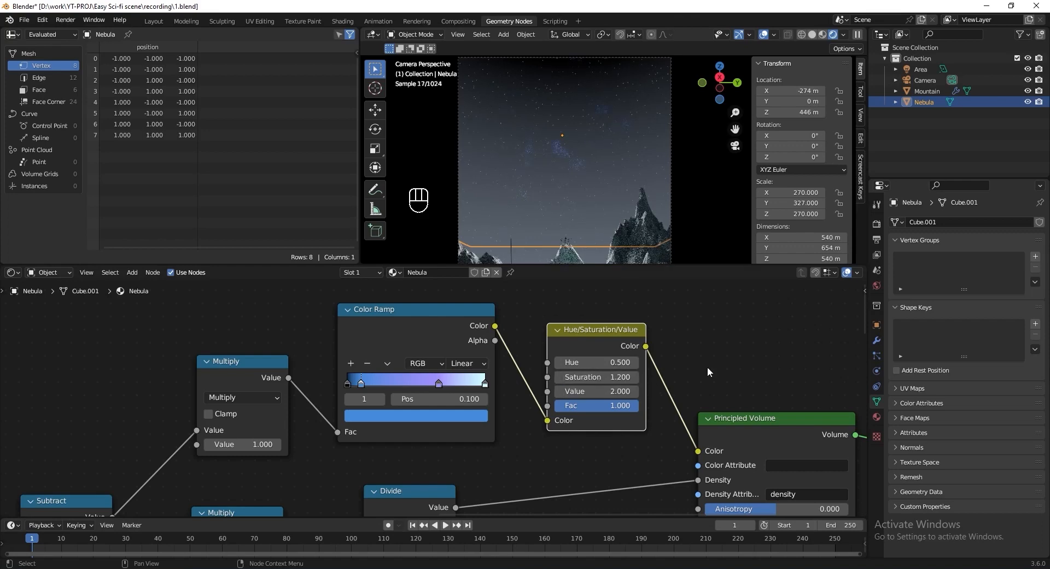
Reposition the Divide node slightly and set its Value to 100.
middle_drag(501, 469, 507, 345)
scroll(441, 354, up, 2)
drag(431, 384, 413, 363)
double_click(401, 453)
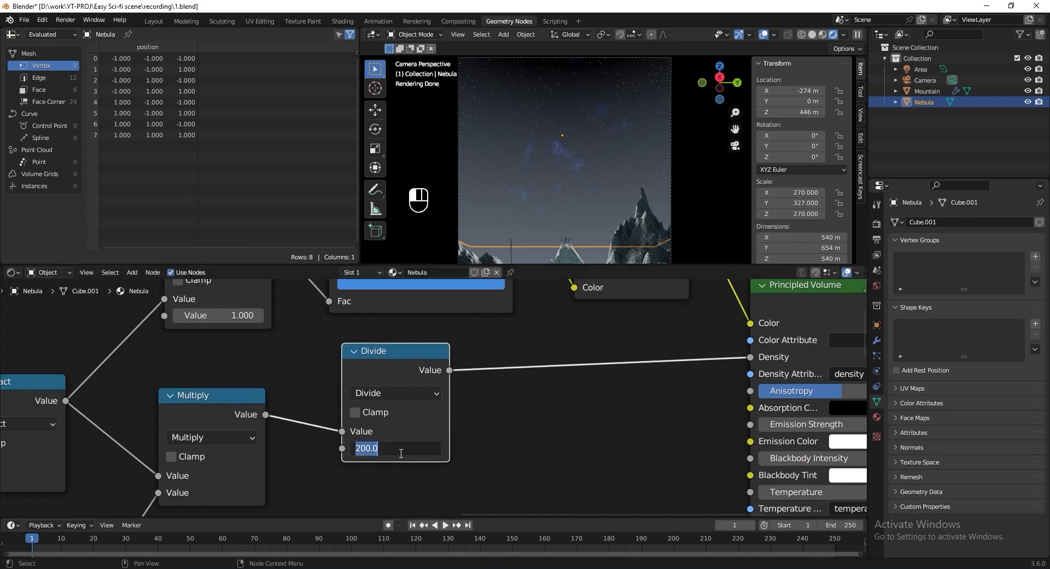
text(100)
key(Return)
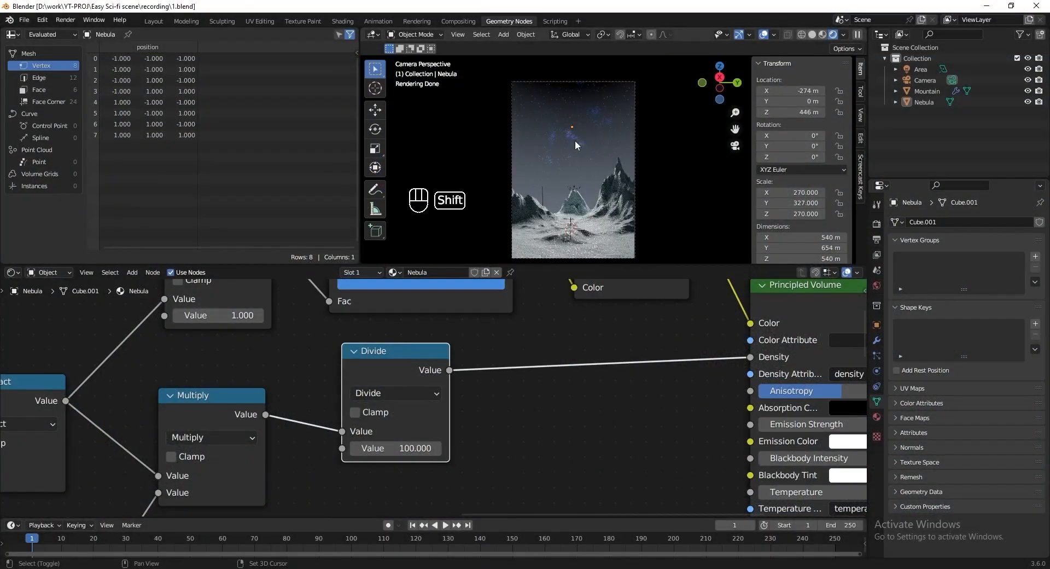
Add a UV sphere to the scene and rename it planet.
key(shift+a)
click(642, 172)
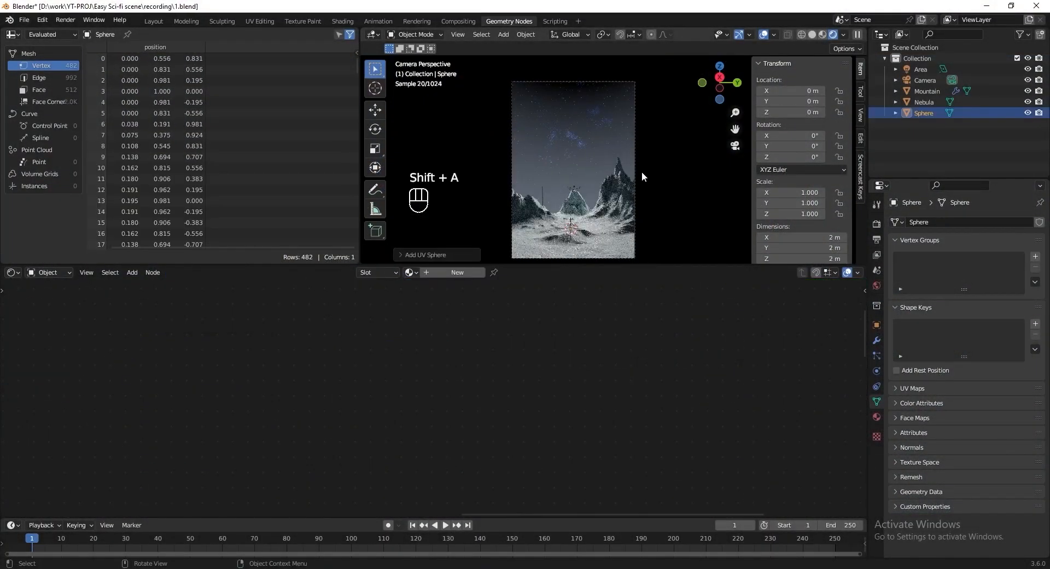
double_click(928, 112)
text(planet)
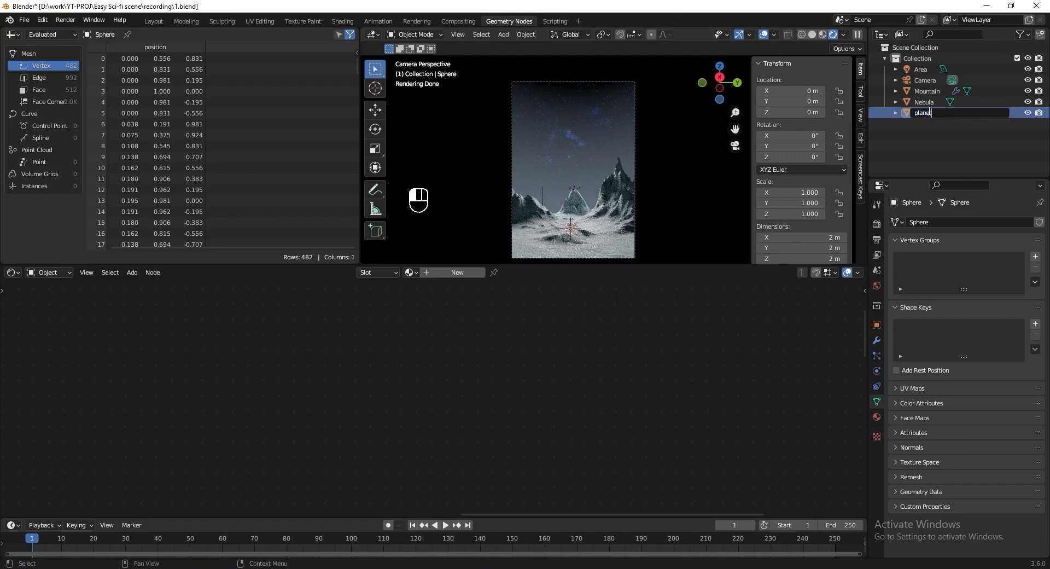
key(Return)
Set the planet's X, Y and Z dimensions to 760 m.
scroll(799, 235, down, 1)
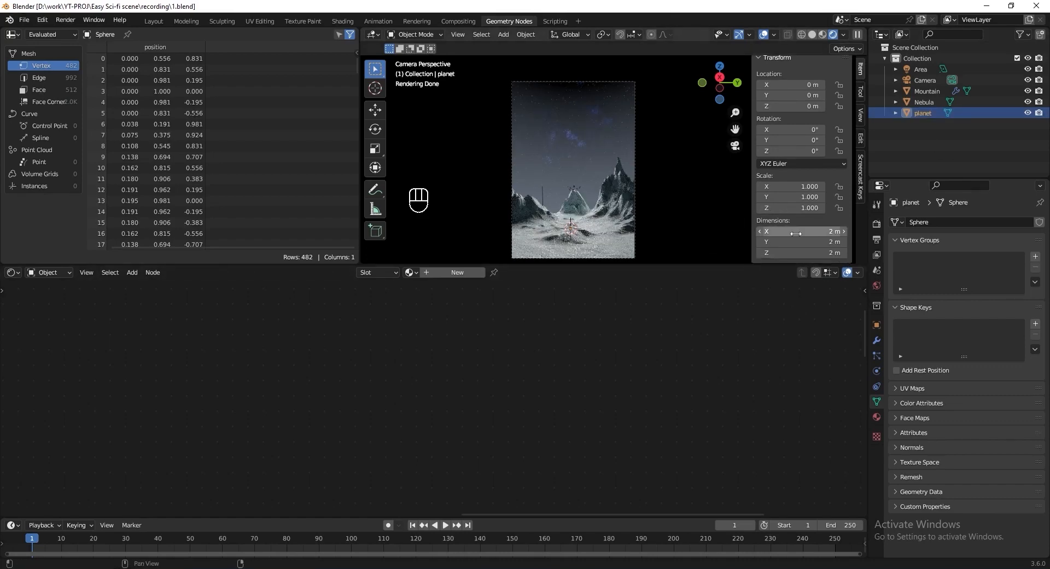
click(799, 232)
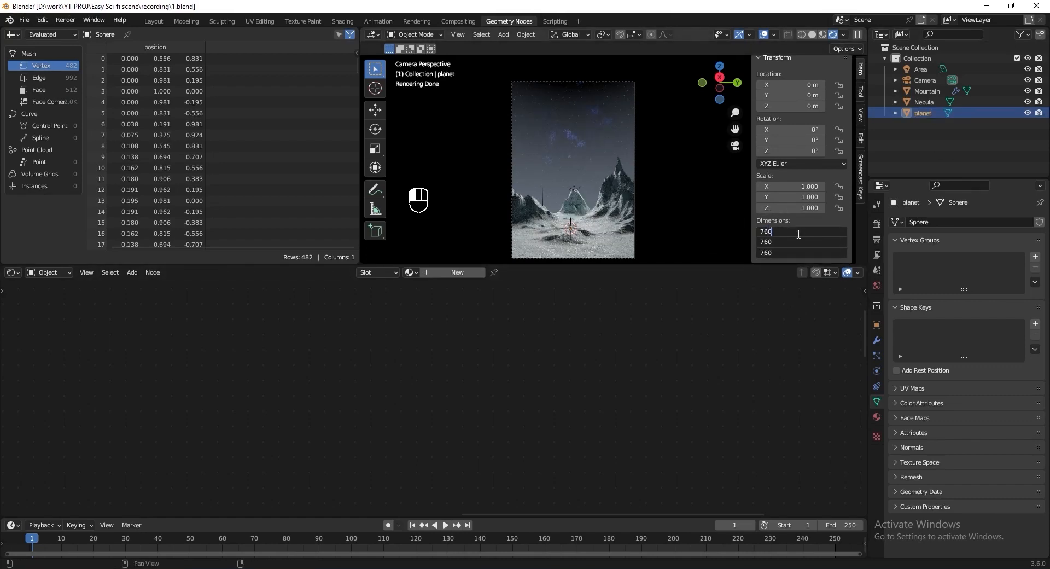
key(Return)
Set the planet's location to X -970 m and Z 281 m.
click(800, 85)
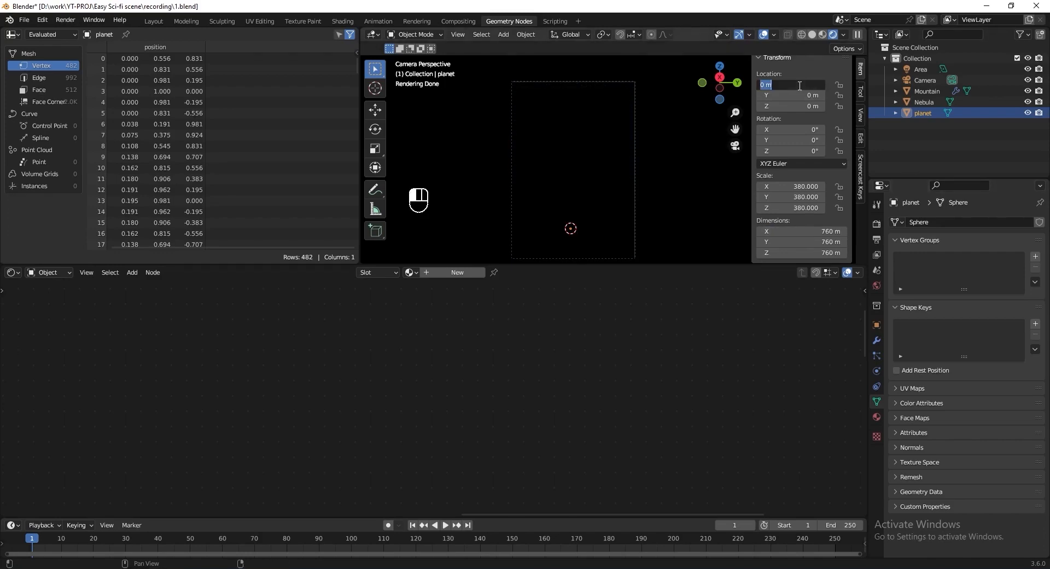
key(Tab)
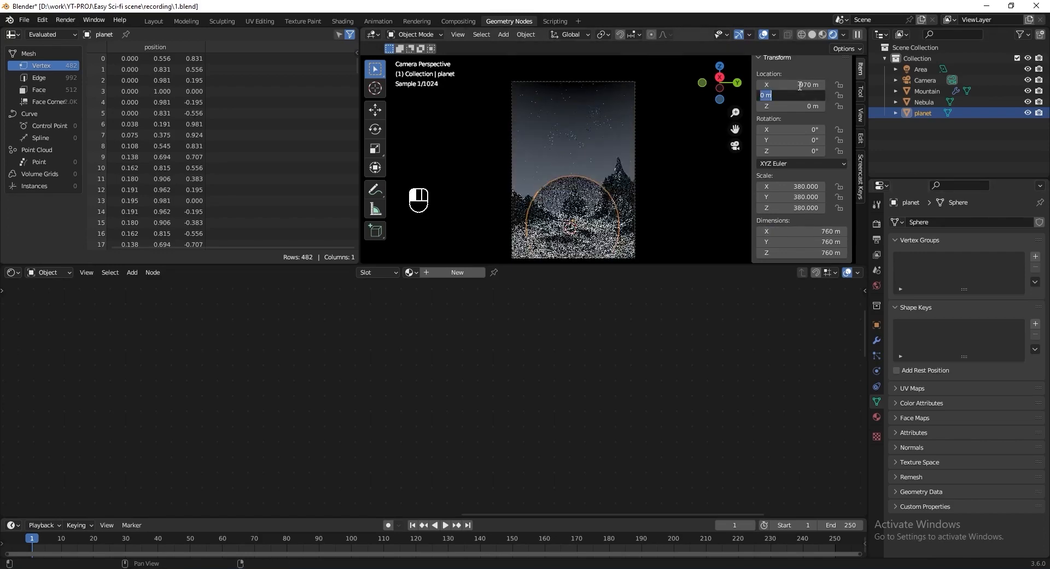
key(Tab)
text(281)
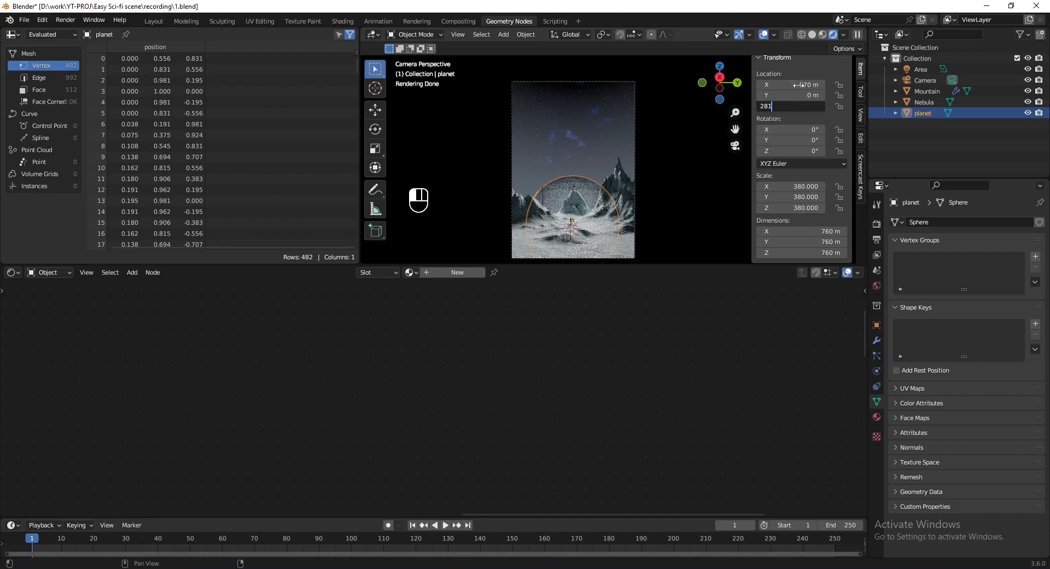
key(Return)
Apply smooth shading to the planet sphere.
scroll(638, 153, up, 2)
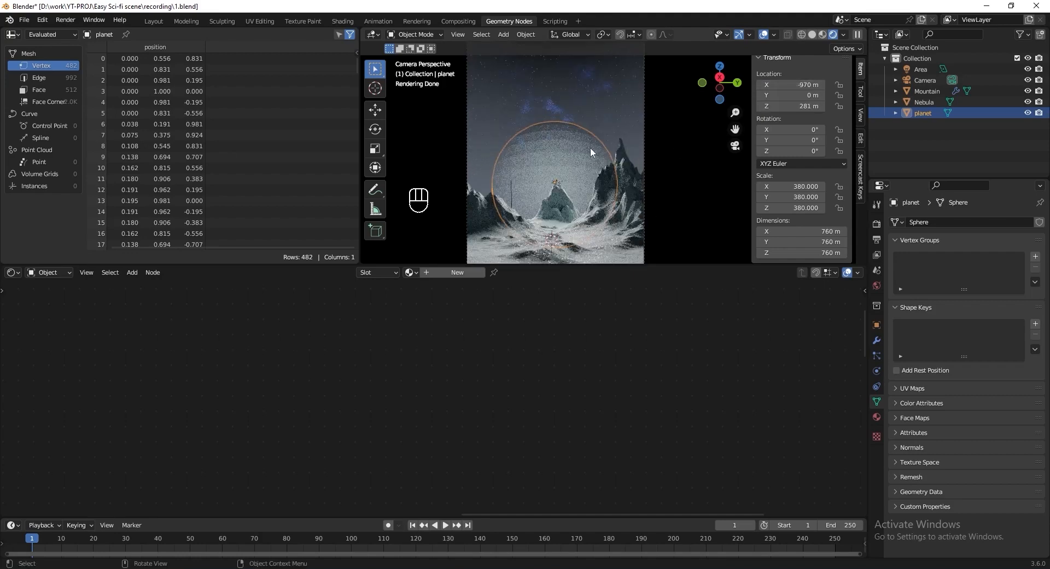
right_click(591, 154)
click(567, 150)
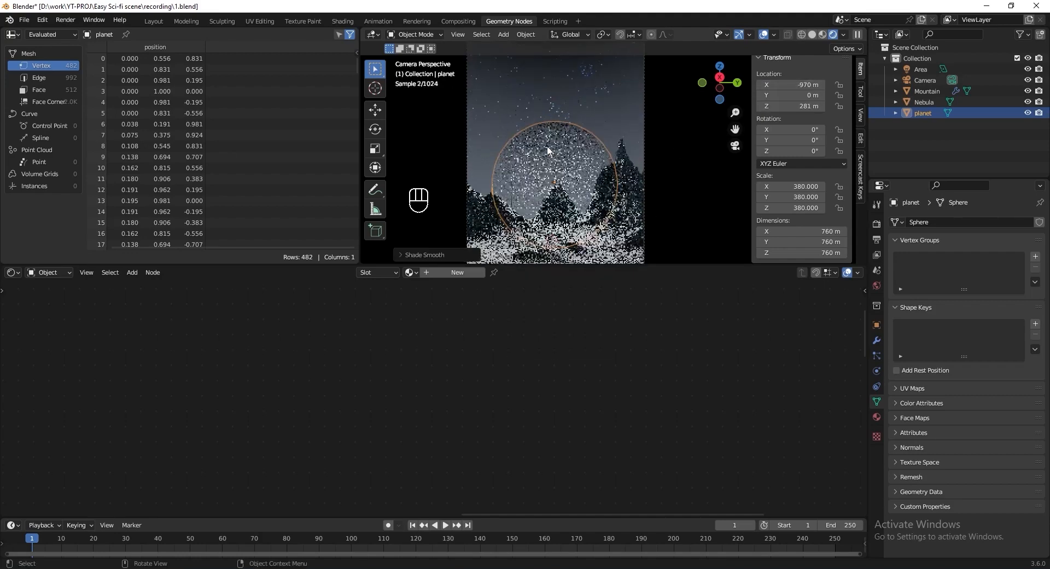
Create a new material for the planet sphere and name it Planet.
click(464, 271)
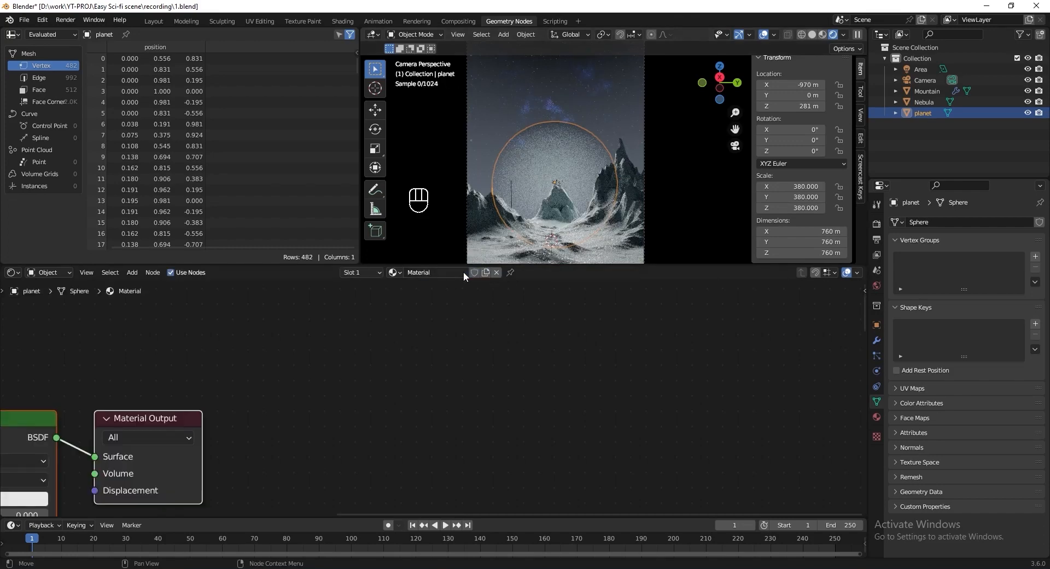
double_click(445, 272)
text(Planet)
key(Return)
key(Home)
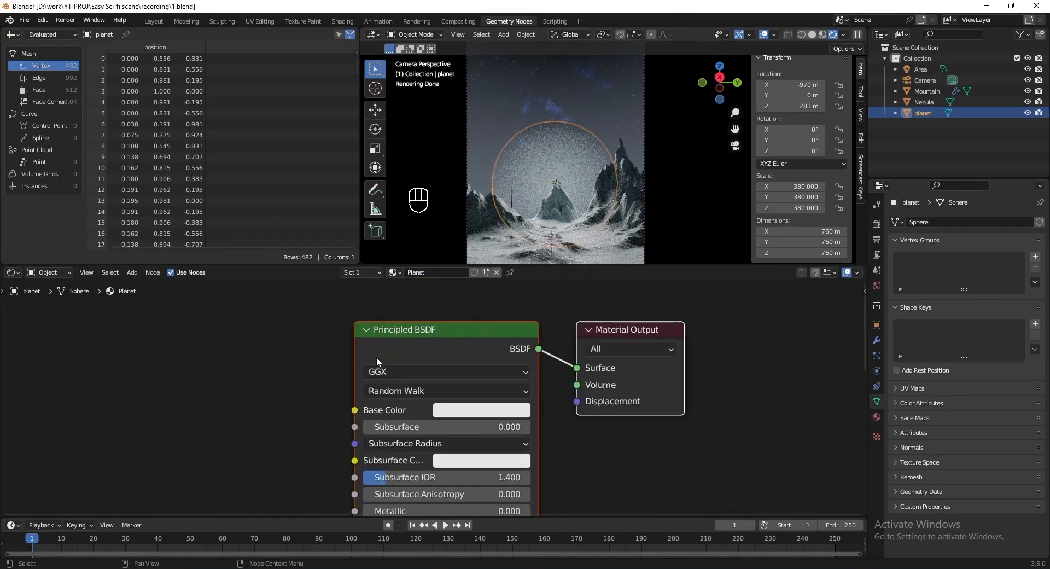
Add a Musgrave Texture node and connect its Height output to the Principled BSDF's Base Color.
key(shift+a)
text(musgrave)
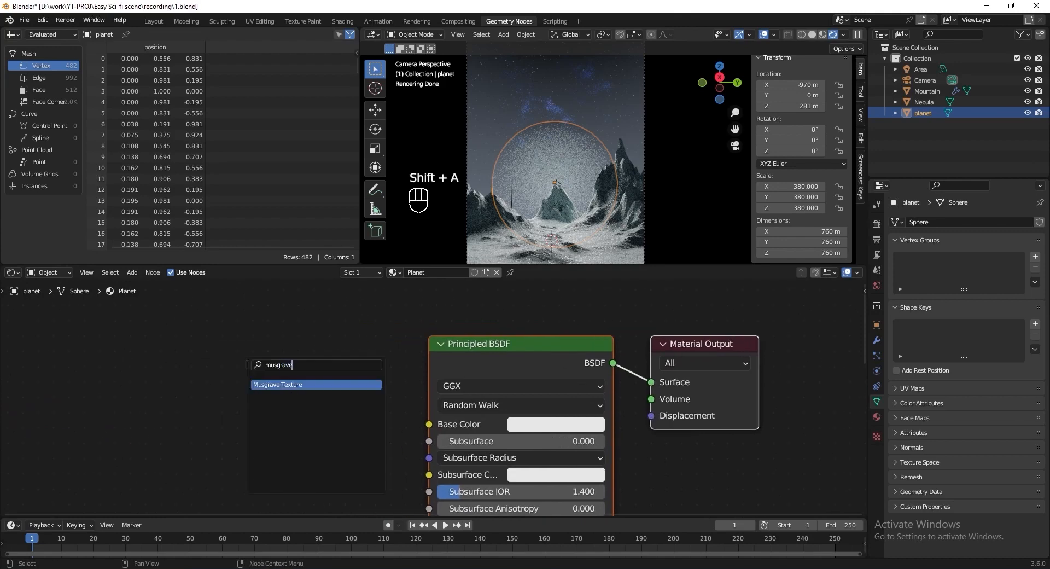
click(272, 384)
click(256, 362)
drag(300, 374, 333, 357)
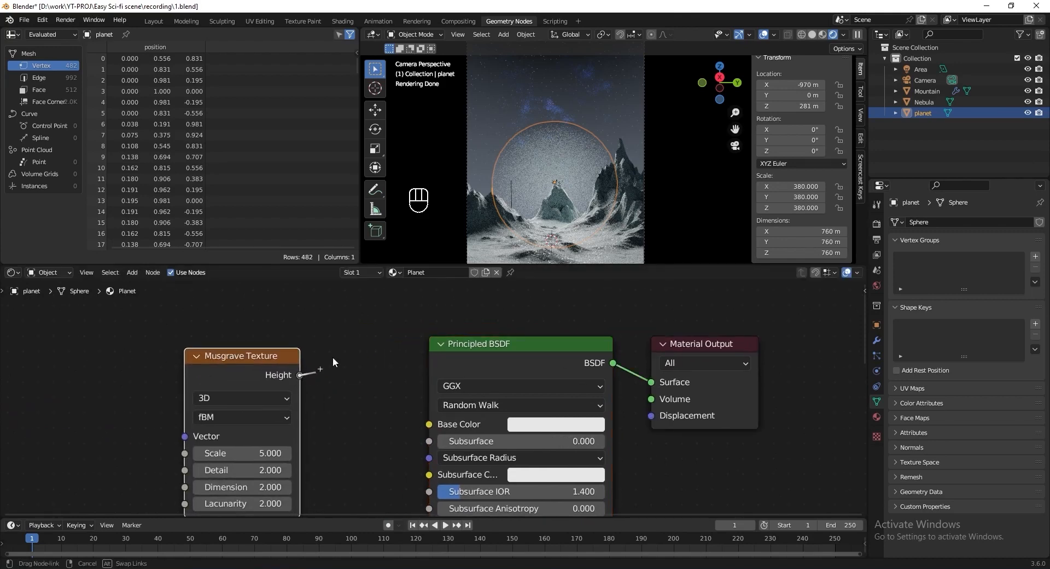
drag(385, 337, 429, 424)
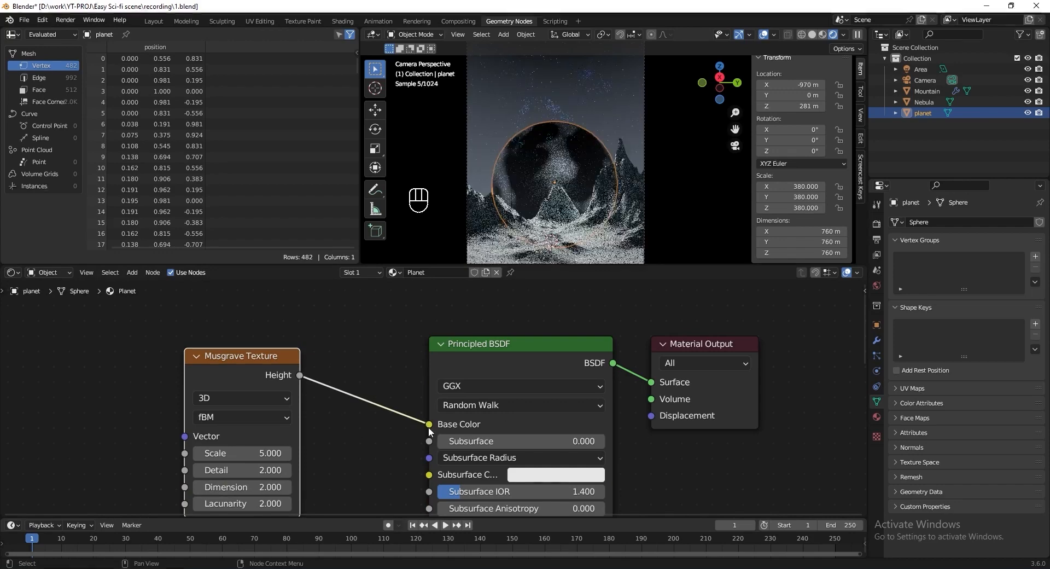
Set the Principled BSDF's Roughness to 1.
scroll(337, 445, down, 4)
middle_drag(339, 428, 335, 328)
scroll(363, 390, up, 2)
middle_drag(386, 417, 363, 383)
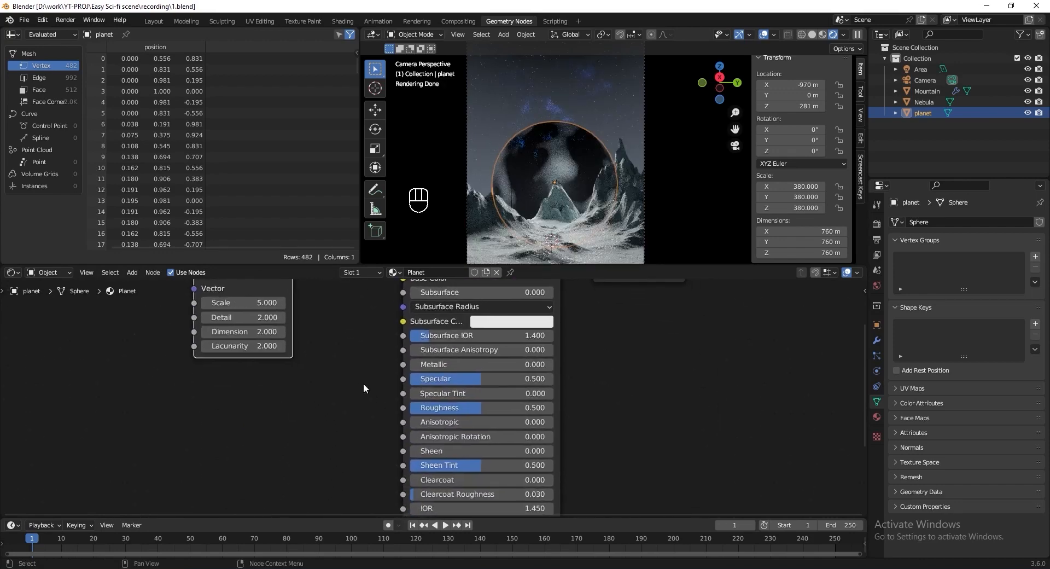
drag(448, 408, 449, 408)
text(1)
key(Return)
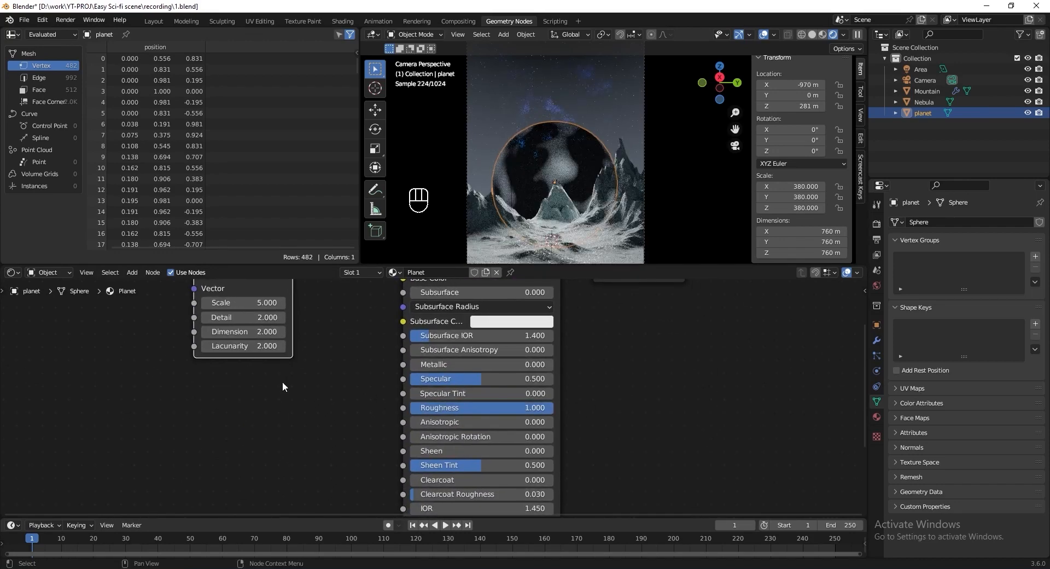
Change the Musgrave Texture's type to Ridged Multifractal.
middle_drag(312, 358, 361, 459)
scroll(358, 451, up, 4)
middle_drag(343, 405, 365, 419)
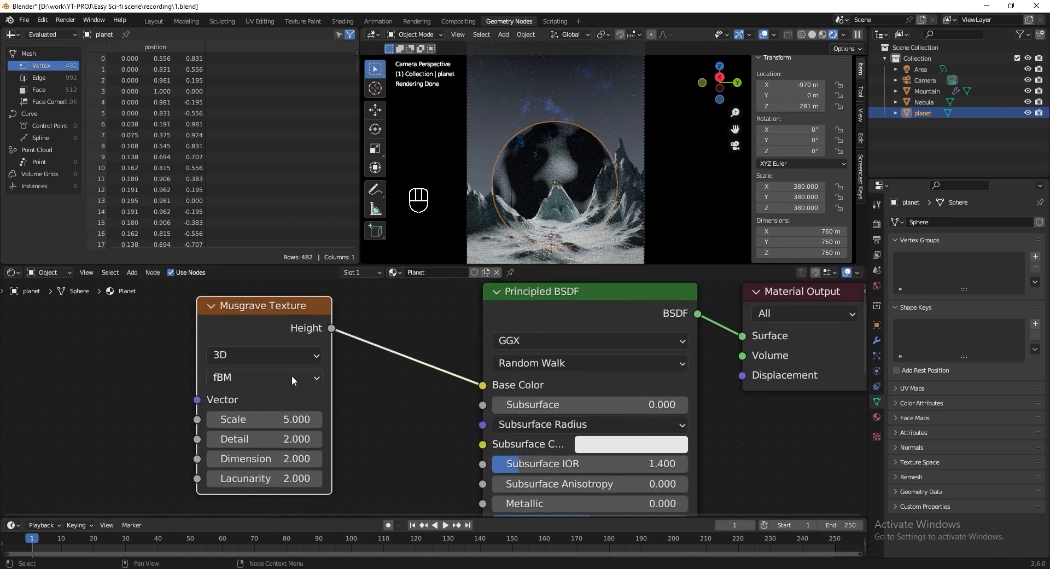
click(292, 377)
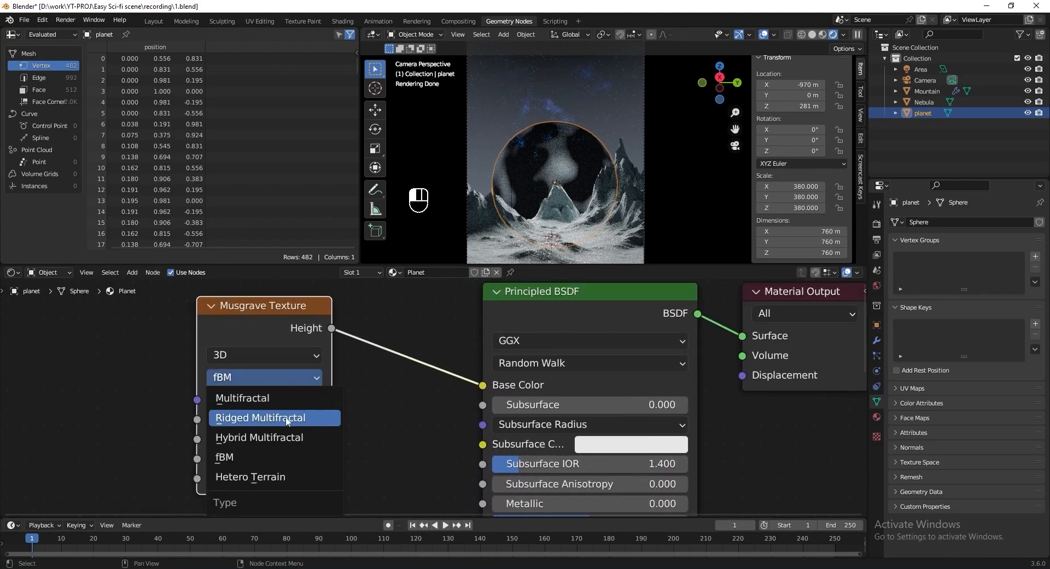
click(319, 415)
Set the Musgrave Texture's Dimension to 0.3, Gain to 51 and Detail to 15, and save the file.
middle_drag(385, 436, 386, 417)
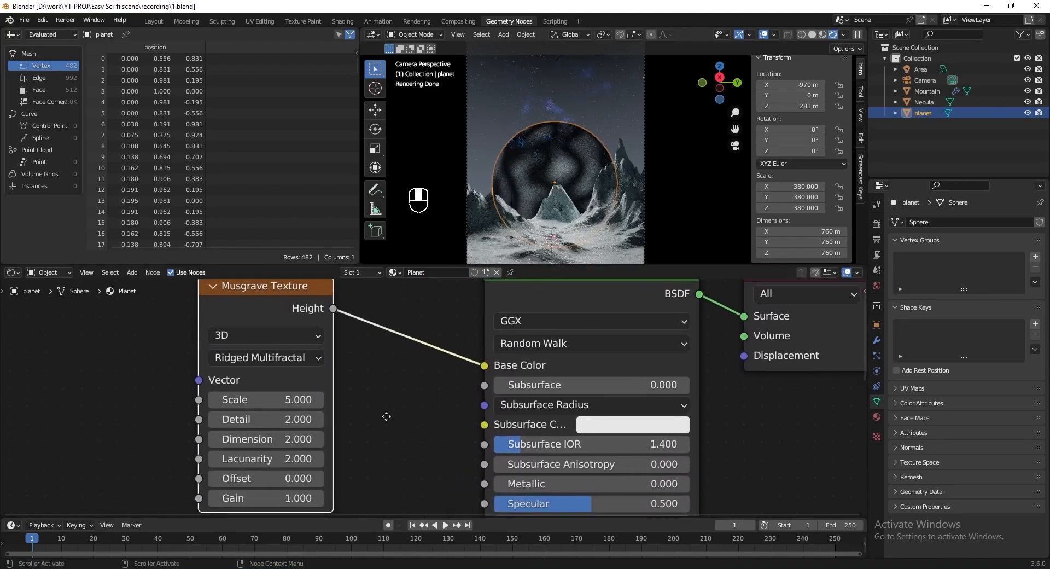
double_click(292, 439)
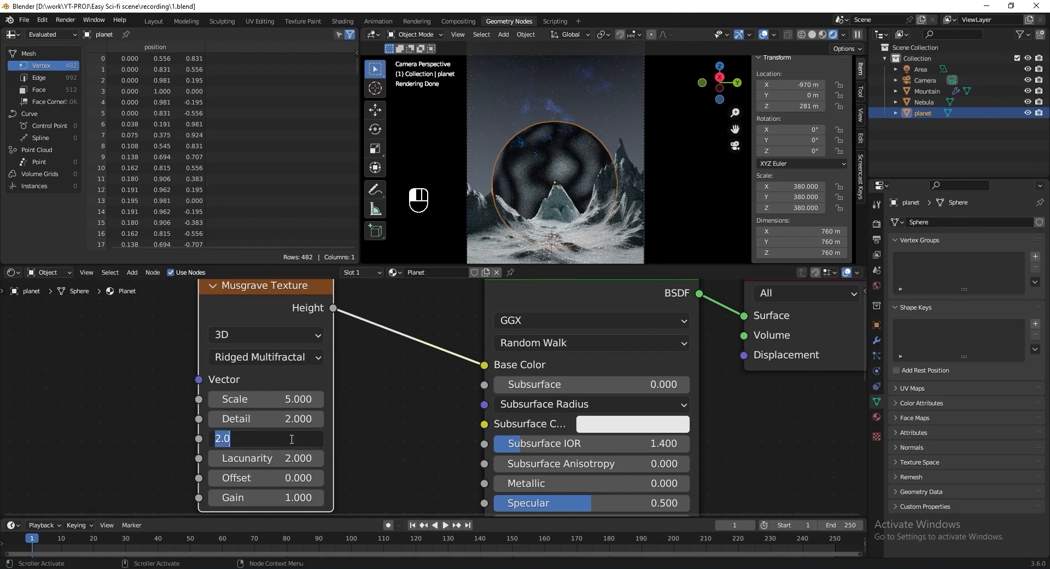
text(0.3)
key(Return)
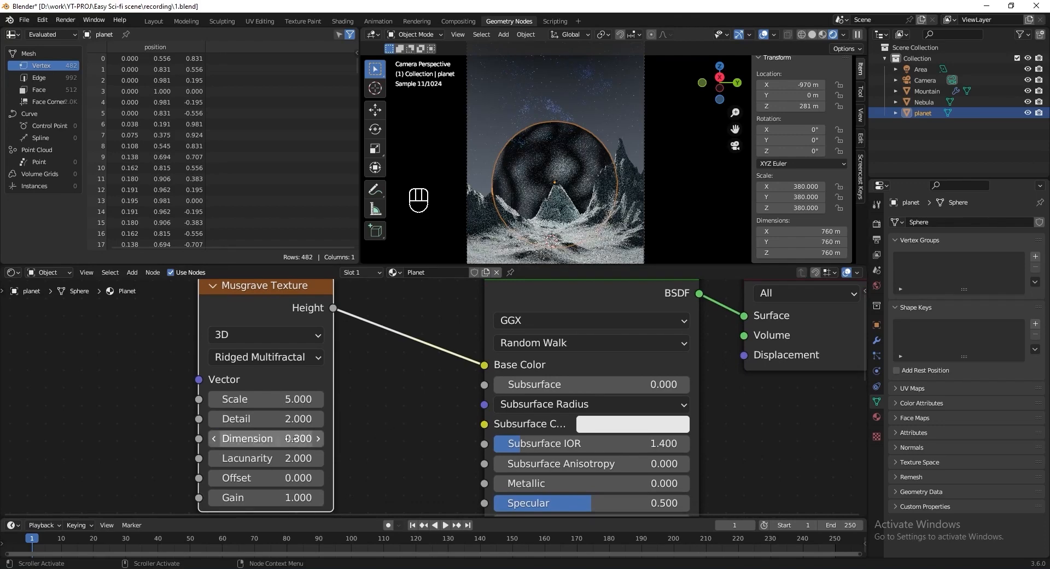
double_click(272, 497)
text(51)
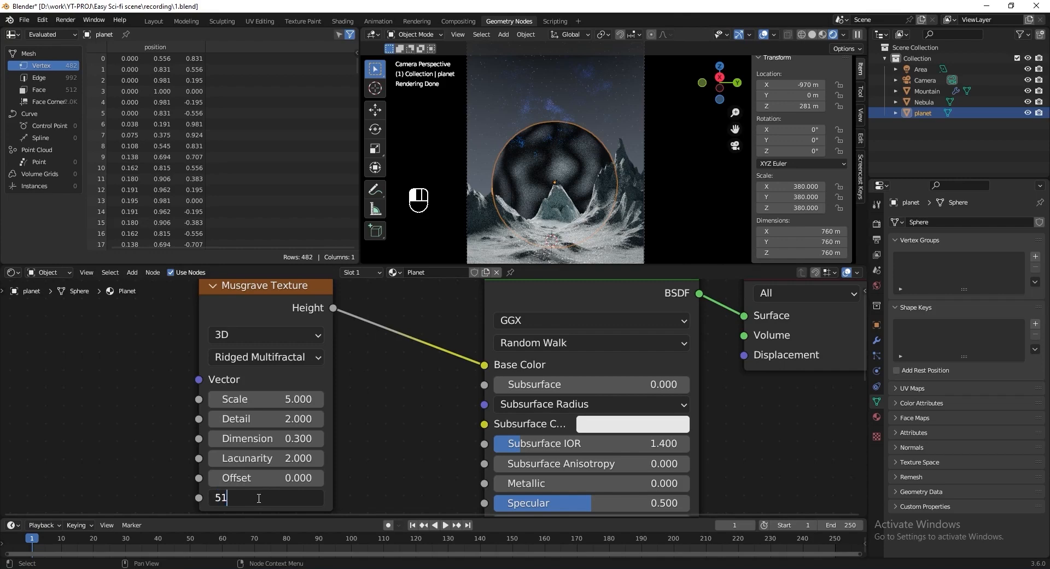
key(Return)
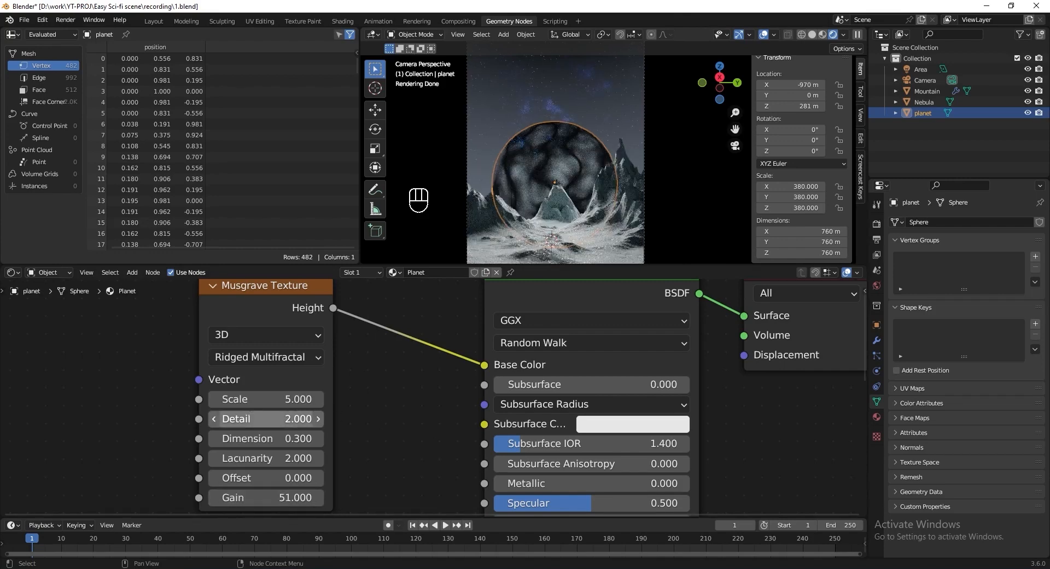
double_click(254, 414)
text(15)
key(Return)
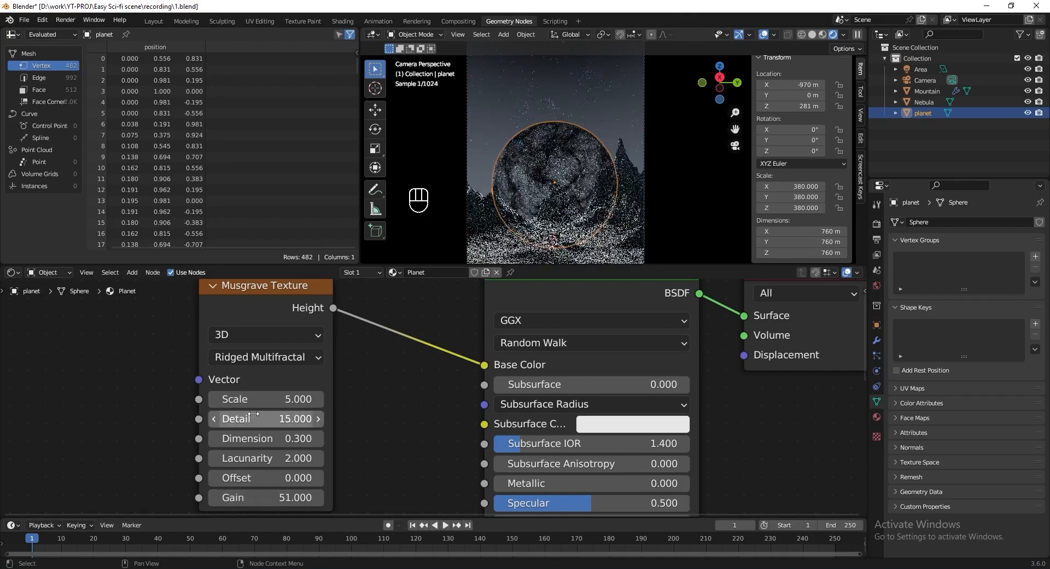
key(ctrl+s)
Attach Texture Coordinate and Mapping nodes to the Musgrave Texture's Vector input.
scroll(378, 360, down, 2)
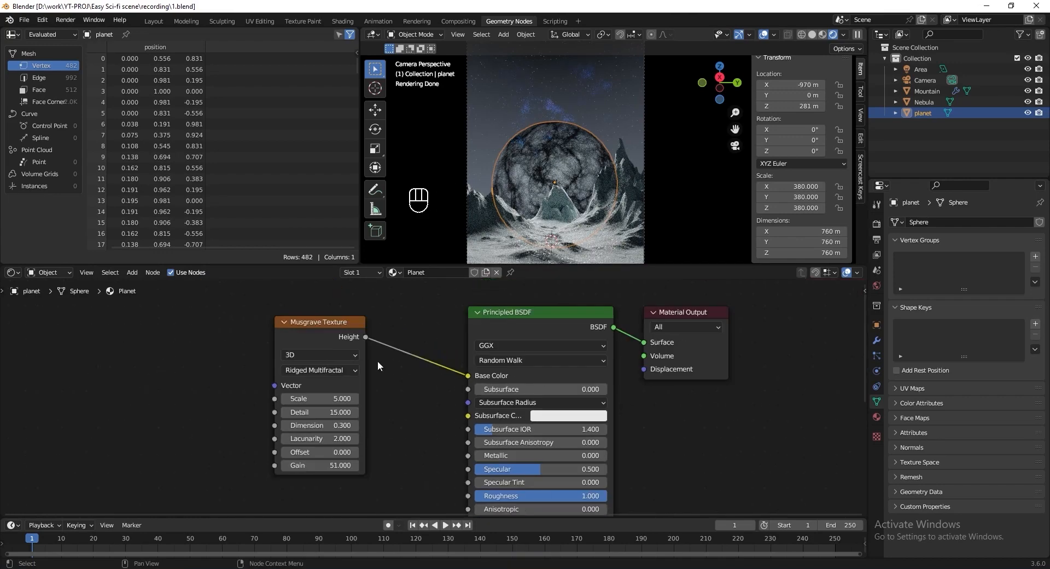
click(402, 334)
key(ctrl+t)
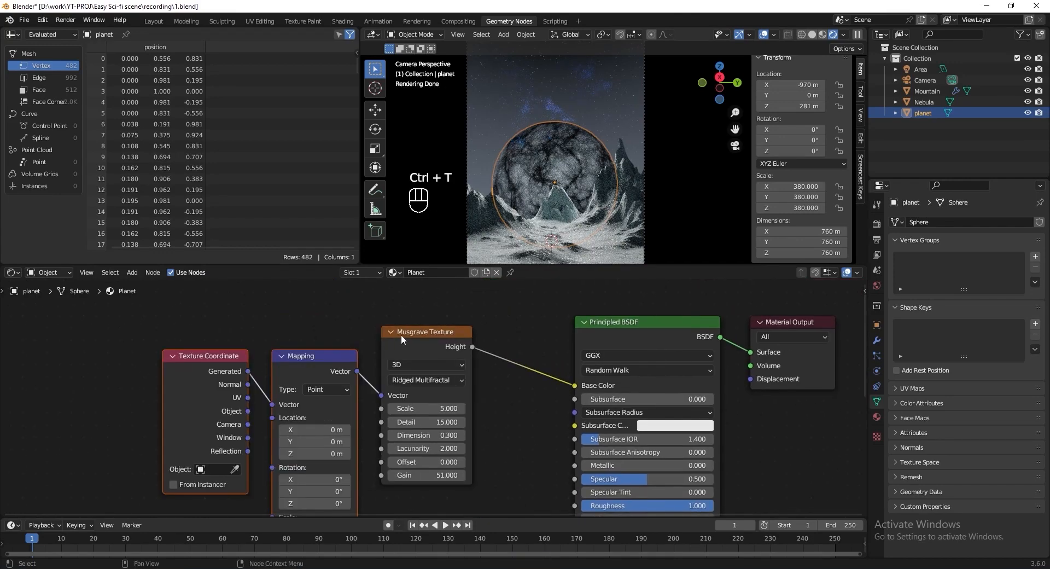
scroll(402, 340, down, 1)
middle_drag(402, 339, 409, 305)
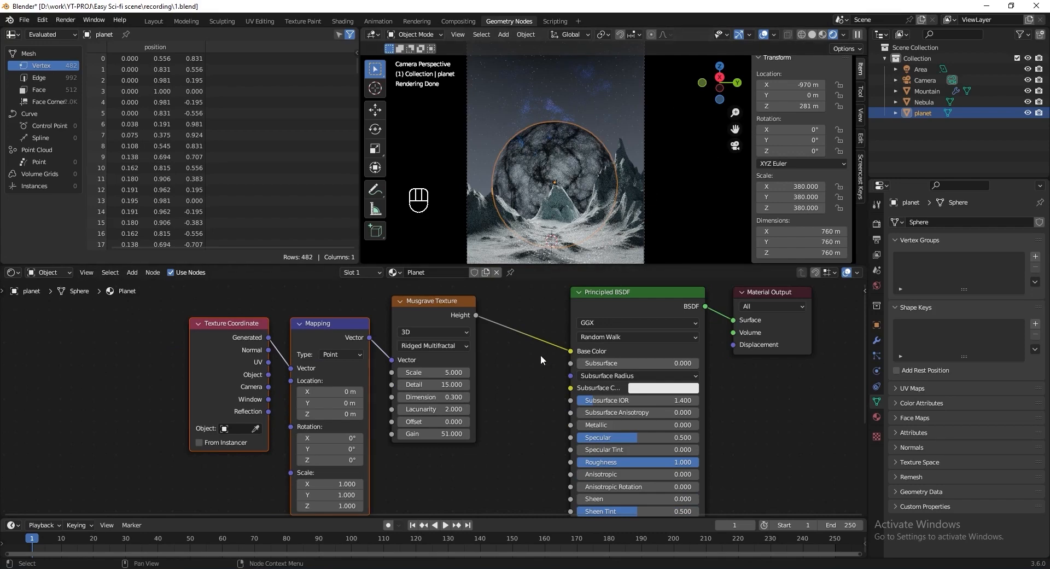
Duplicate the Musgrave Texture node and place the copy below the Texture Coordinate node.
scroll(576, 389, down, 3)
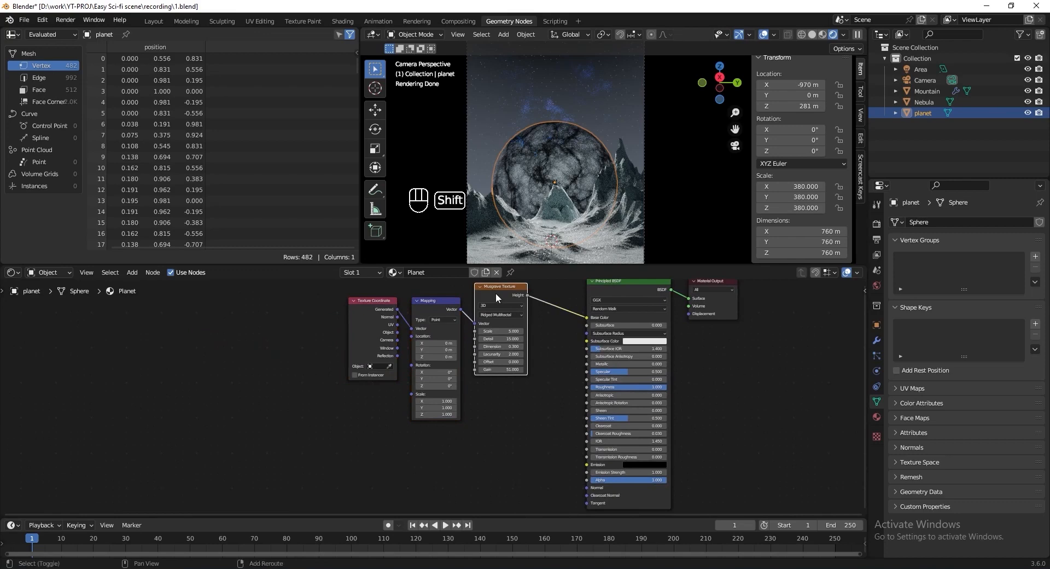
key(shift+d)
click(361, 401)
scroll(428, 353, up, 2)
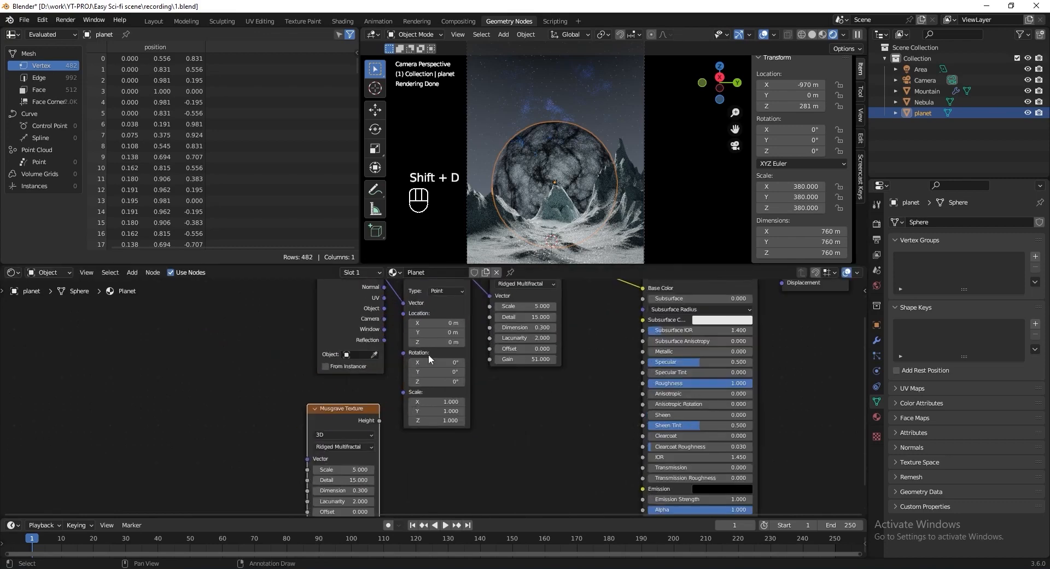
middle_drag(429, 353, 428, 393)
Enlarge the node editor area upward and save the file.
drag(520, 266, 520, 219)
scroll(595, 137, up, 2)
shift+middle_drag(609, 135, 623, 125)
key(ctrl+s)
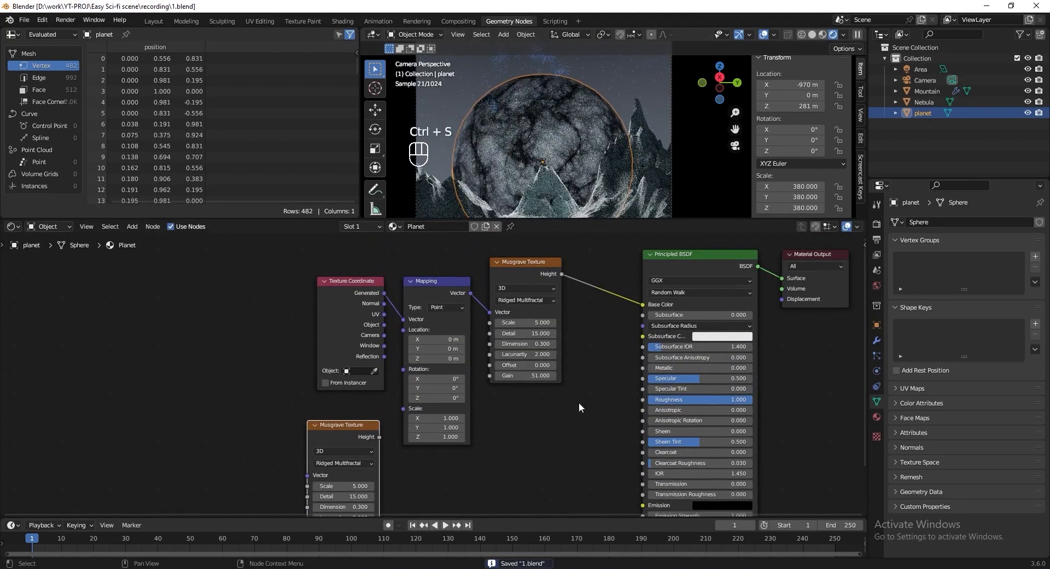
Attach a separate pair of Texture Coordinate and Mapping nodes to the duplicated Musgrave Texture.
scroll(579, 407, up, 1)
key(ctrl+t)
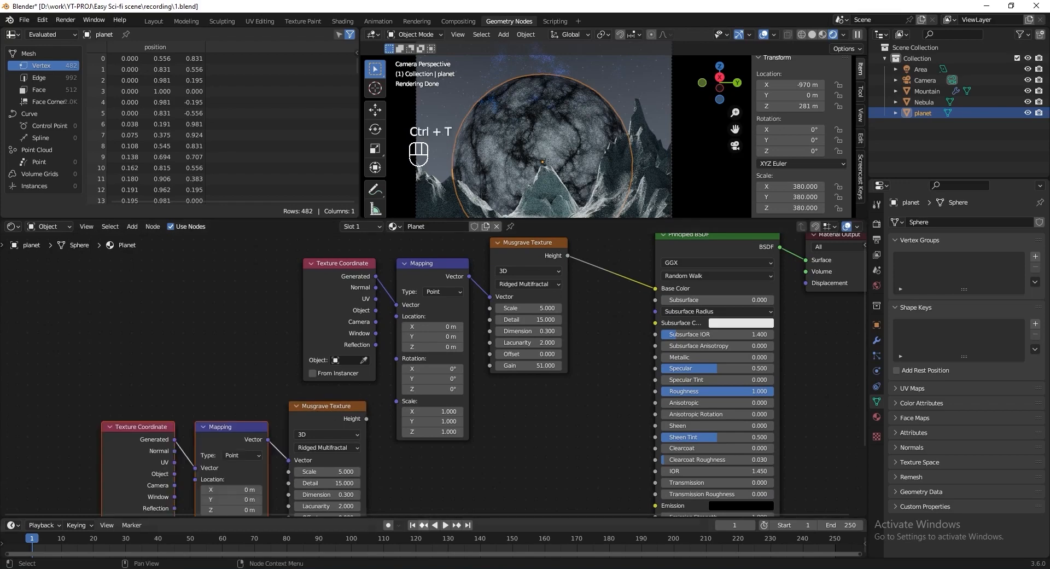
middle_drag(530, 424, 540, 427)
Insert a Mix Color node between the upper Texture Coordinate and Mapping nodes, and link the duplicated Musgrave's Height to its B input.
drag(337, 281, 252, 277)
key(shift+a)
click(364, 312)
text(mix)
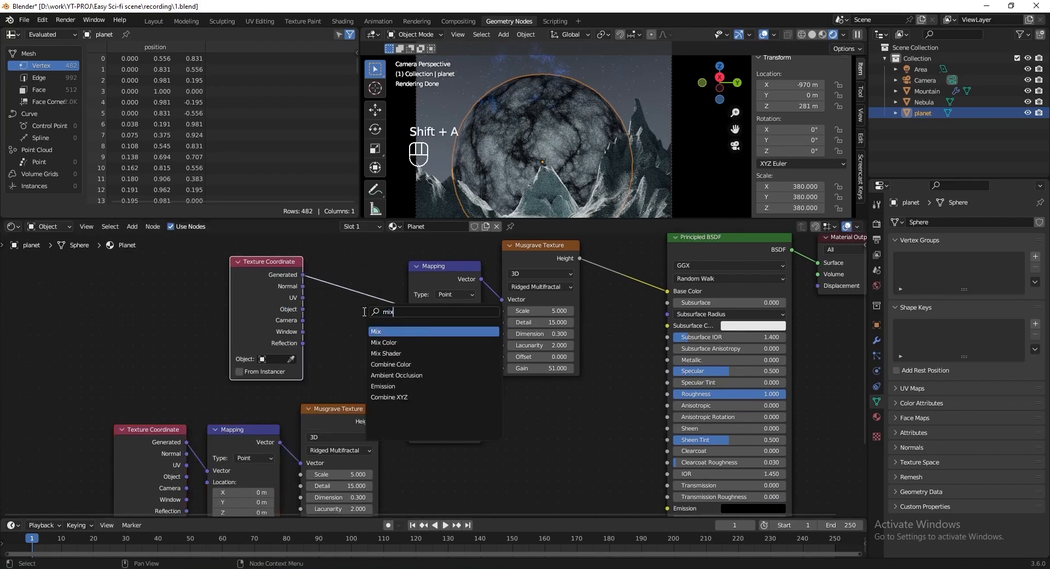
text( colo)
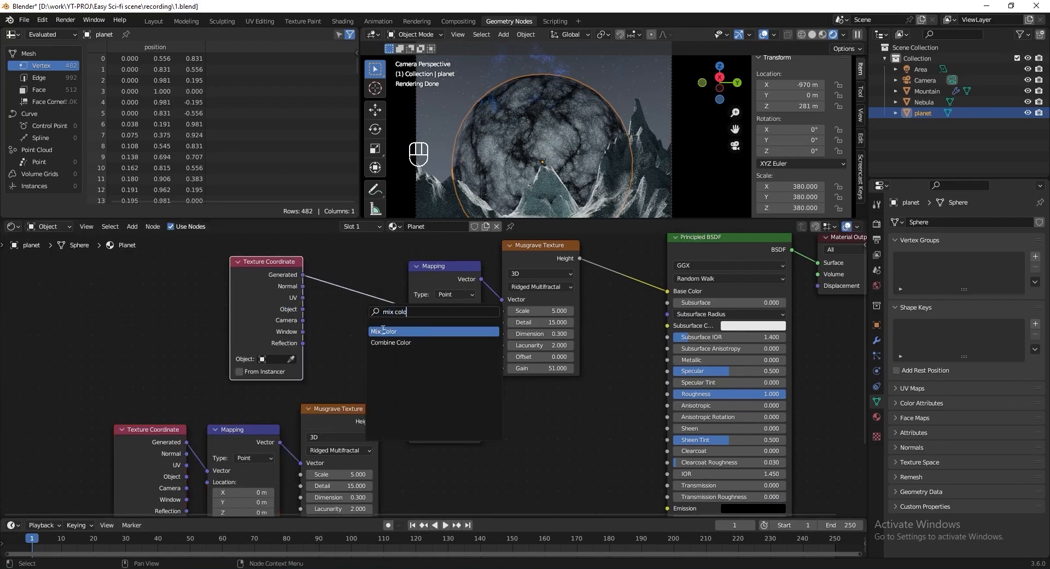
click(383, 331)
click(378, 312)
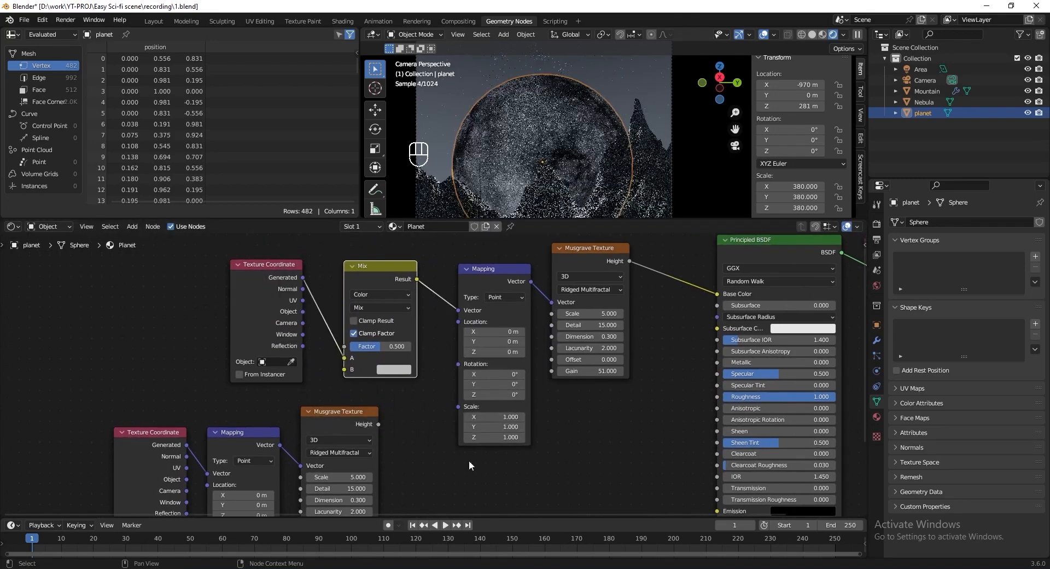
drag(379, 424, 418, 434)
drag(431, 397, 345, 370)
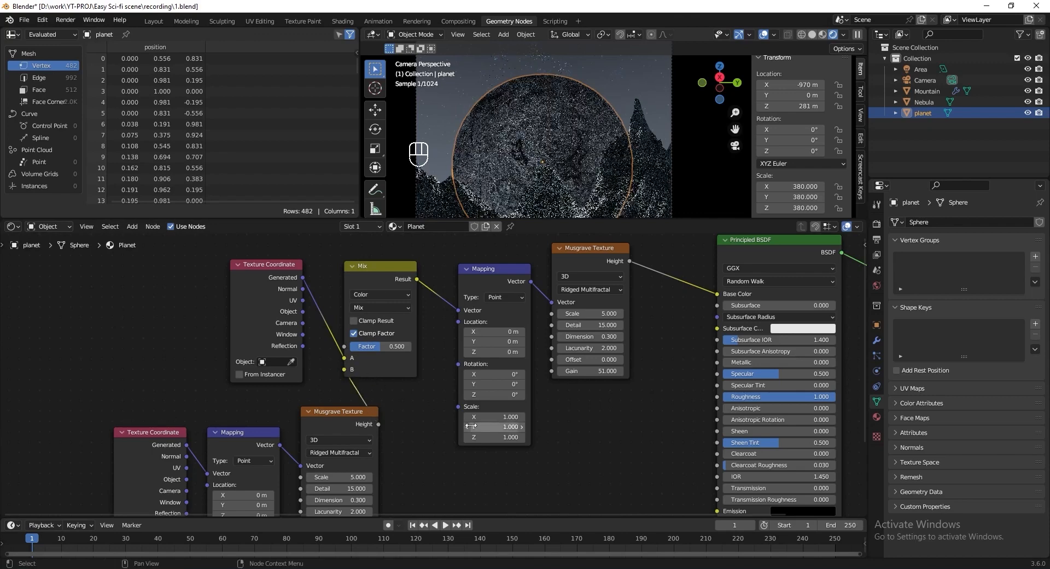
Move the lower Texture Coordinate, Mapping and Musgrave nodes together, clear of the Mix node, and save the file.
middle_drag(399, 426, 481, 419)
drag(482, 419, 200, 468)
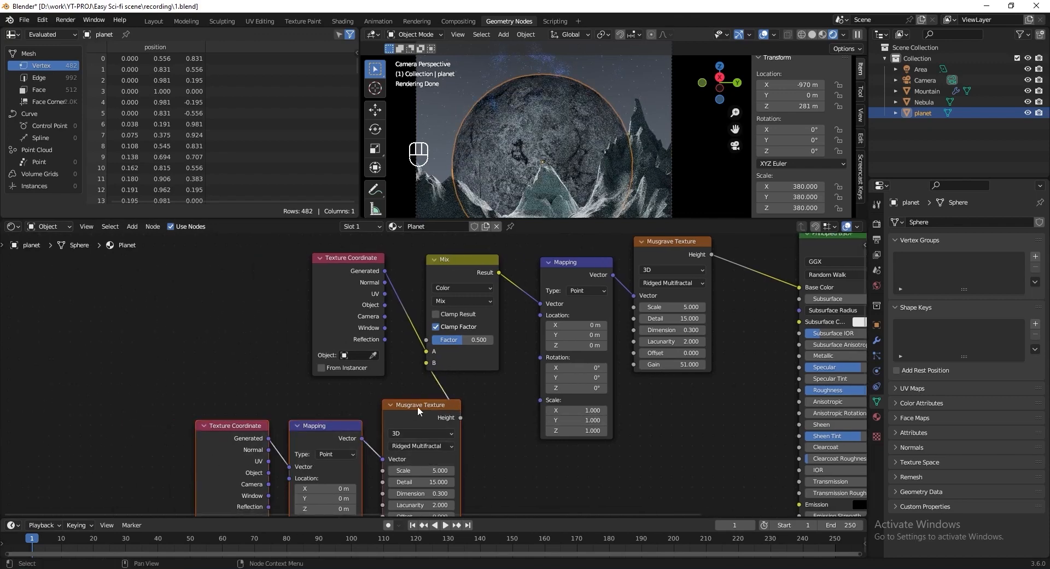
key(g)
click(345, 410)
middle_drag(442, 478, 510, 405)
scroll(508, 406, up, 4)
key(ctrl+s)
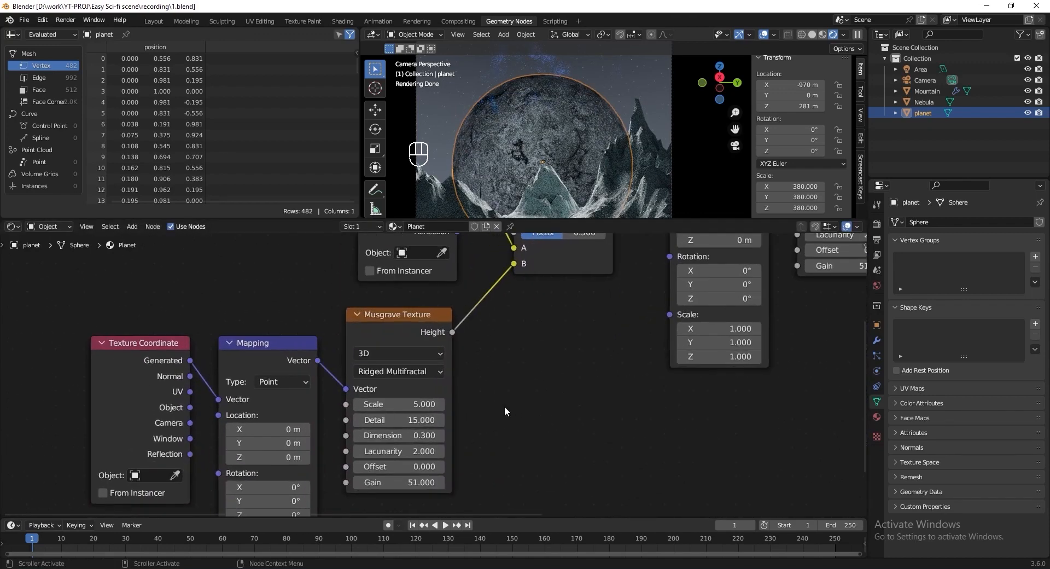
Set the Scale of the lower Musgrave Texture to 0.8 and save the file.
click(409, 408)
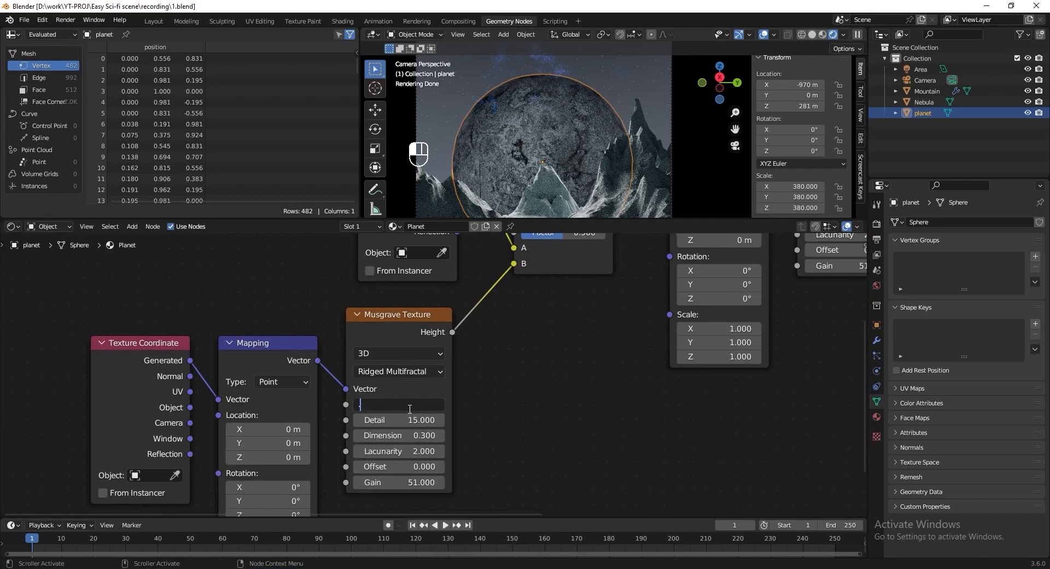
text(.8)
key(Return)
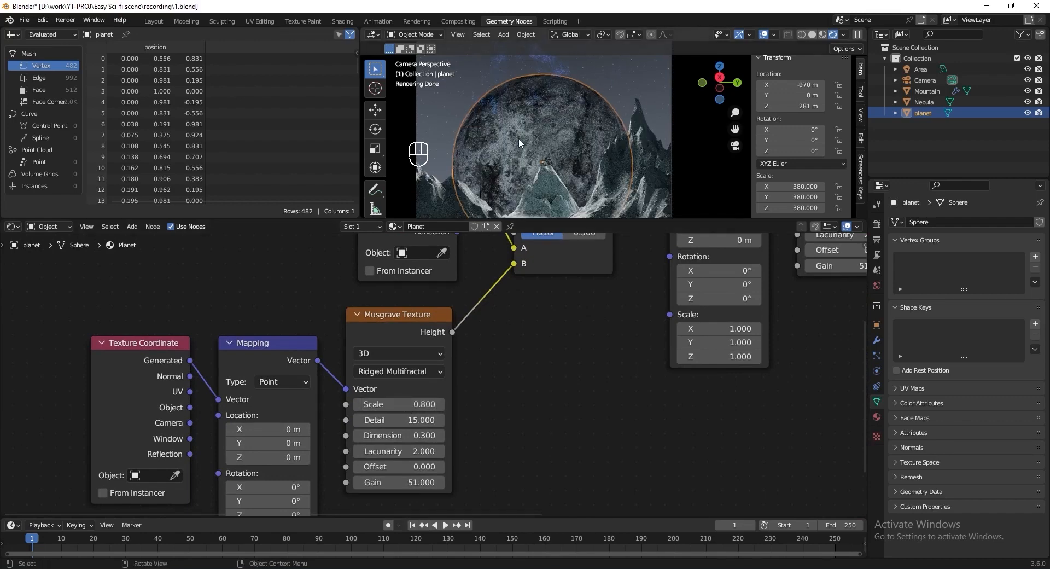
scroll(580, 406, down, 4)
key(ctrl+s)
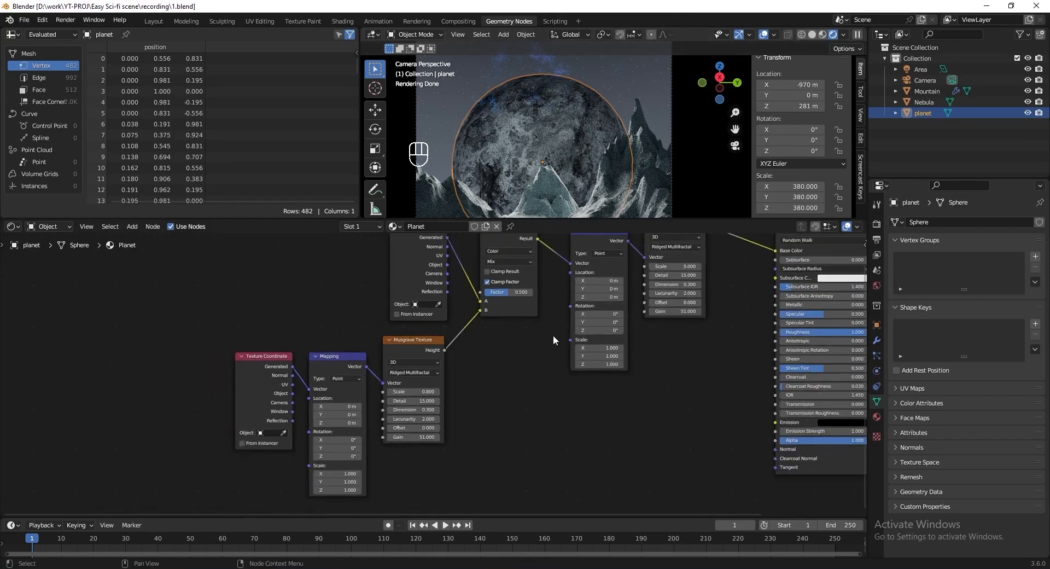
Move the Principled BSDF and Material Output aside and insert a Color Ramp between the upper Musgrave's Height and the Base Color.
scroll(511, 376, up, 4)
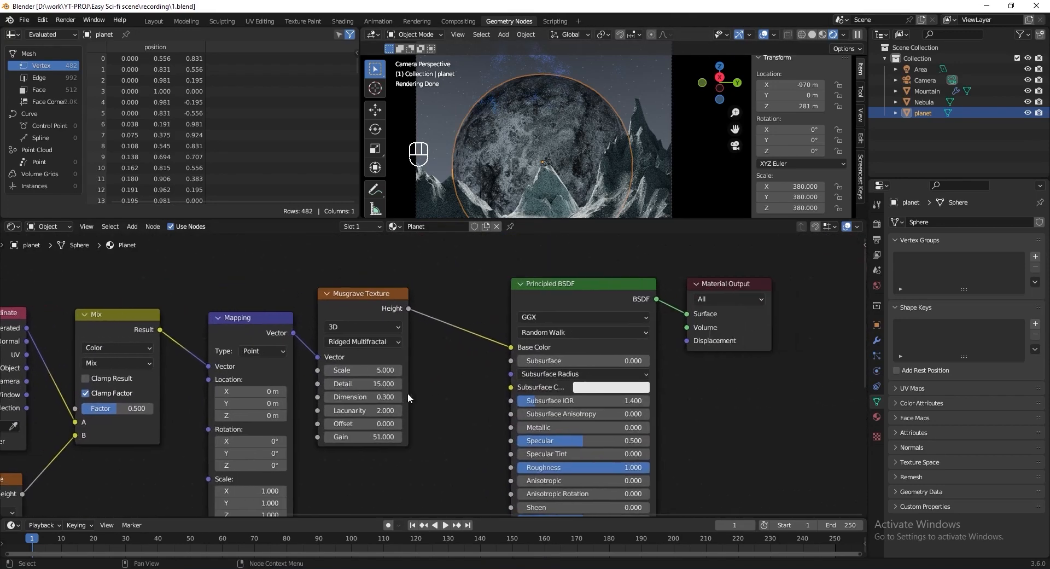
drag(625, 308, 731, 299)
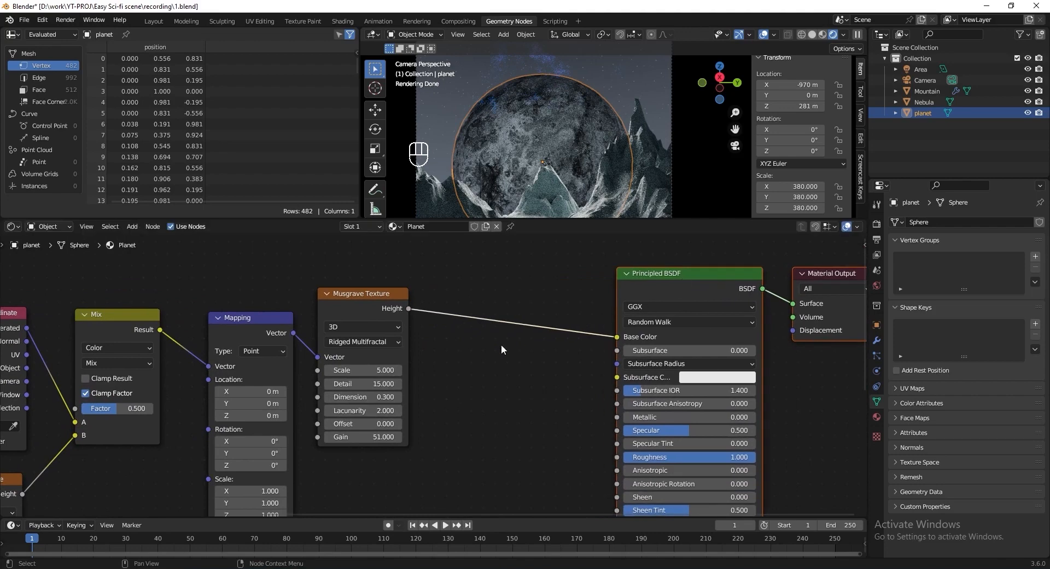
key(shift+a)
text(color)
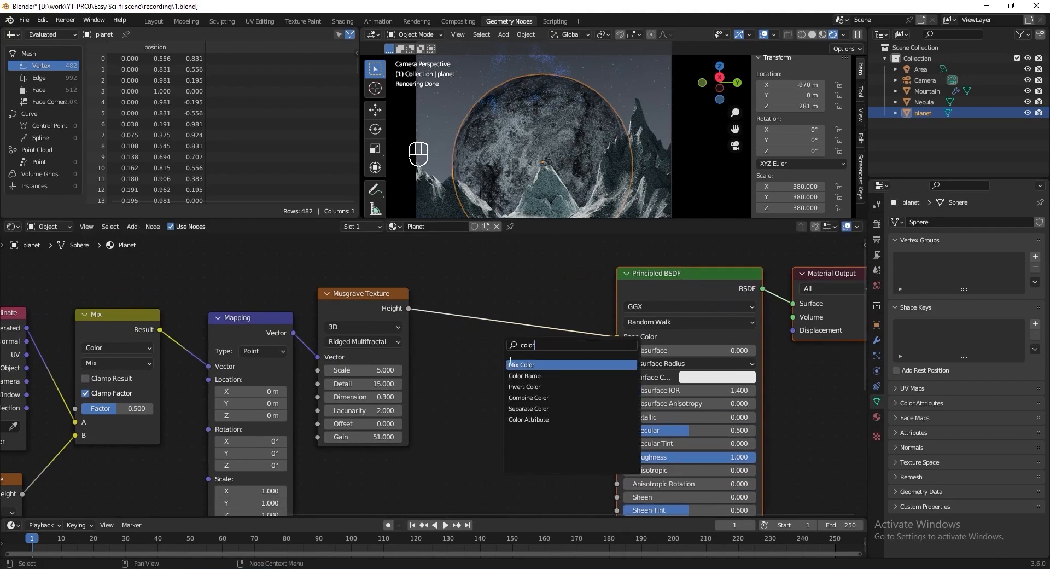
key(Down)
key(Return)
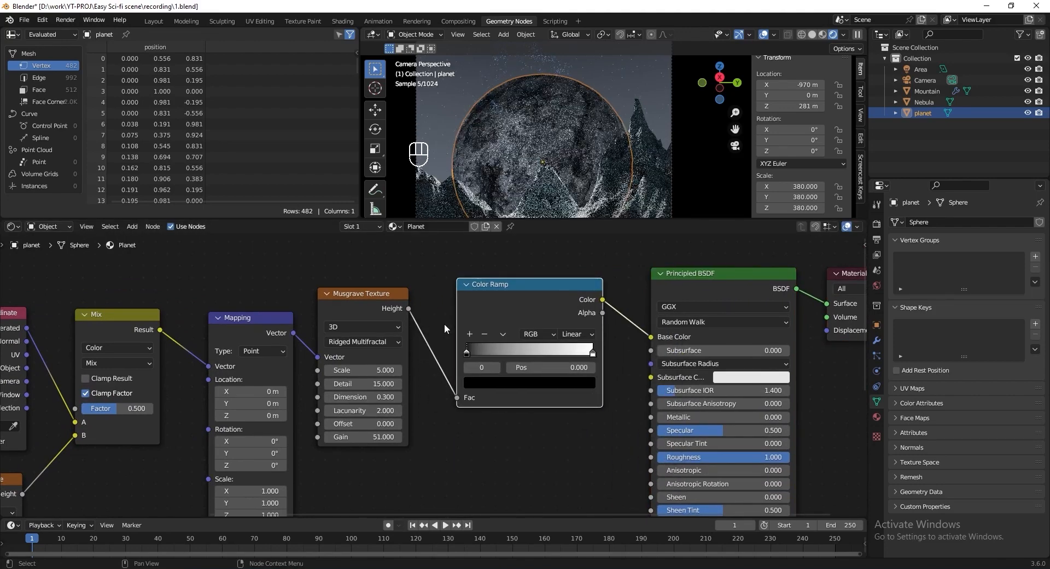
click(444, 323)
Move the Color Ramp's black stop to position 0.114 and recolour it dark slate blue.
drag(448, 364, 463, 363)
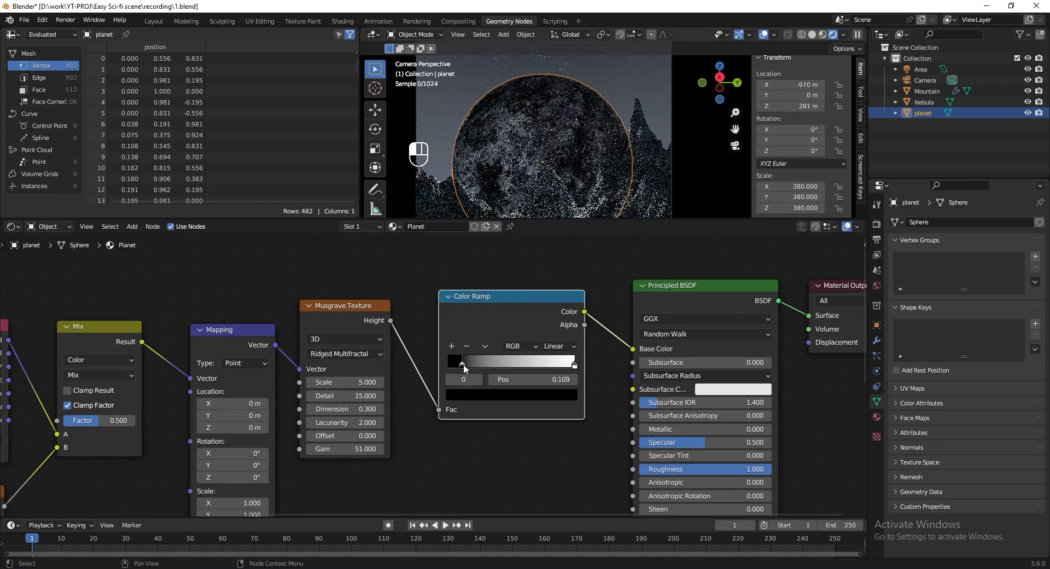
click(487, 400)
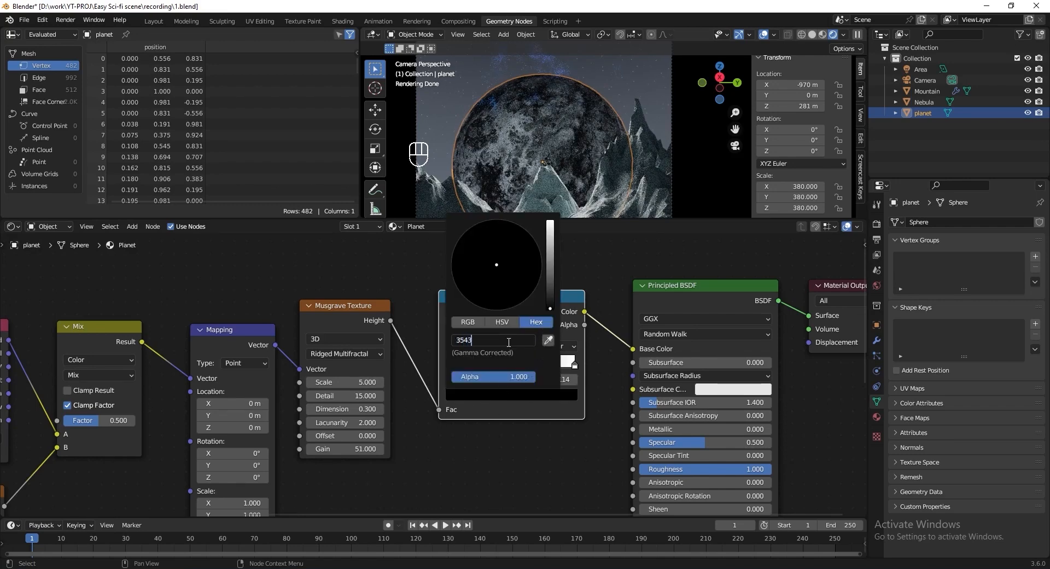
key(Return)
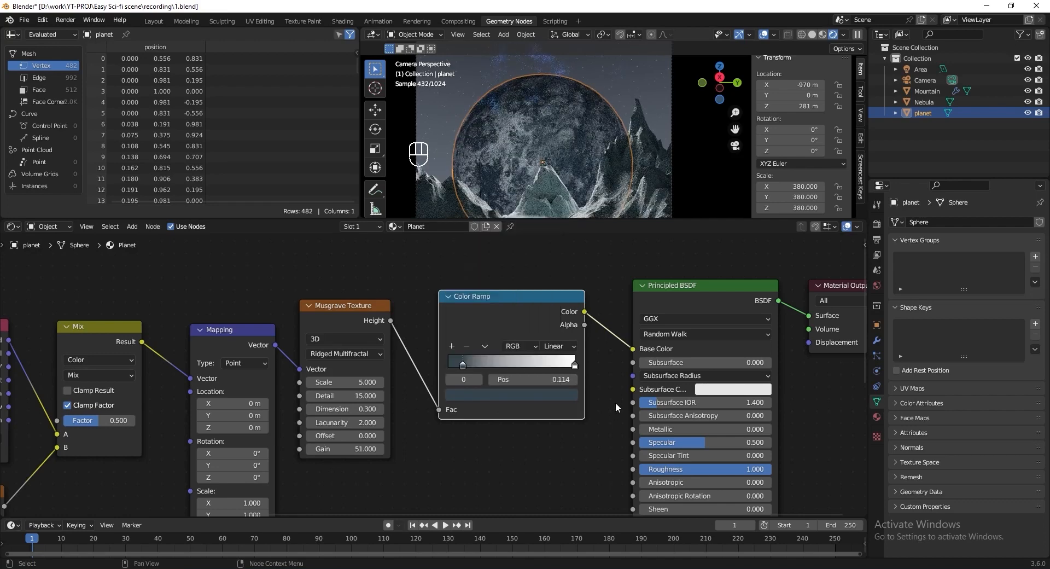
Set the colour of the Color Ramp's white stop to hex E1EFFF.
click(574, 365)
click(512, 395)
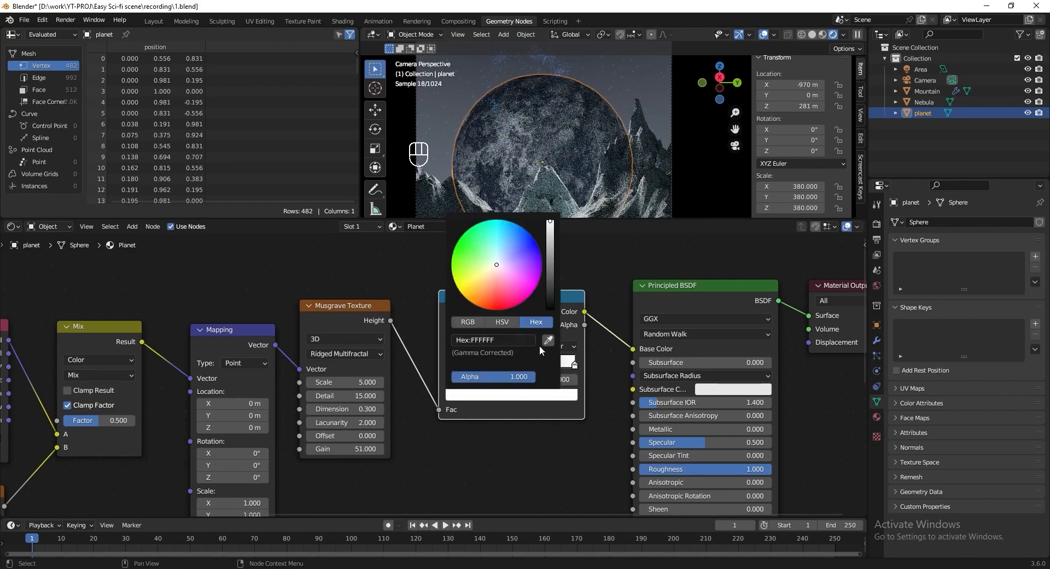
click(518, 341)
text(E1EFFF)
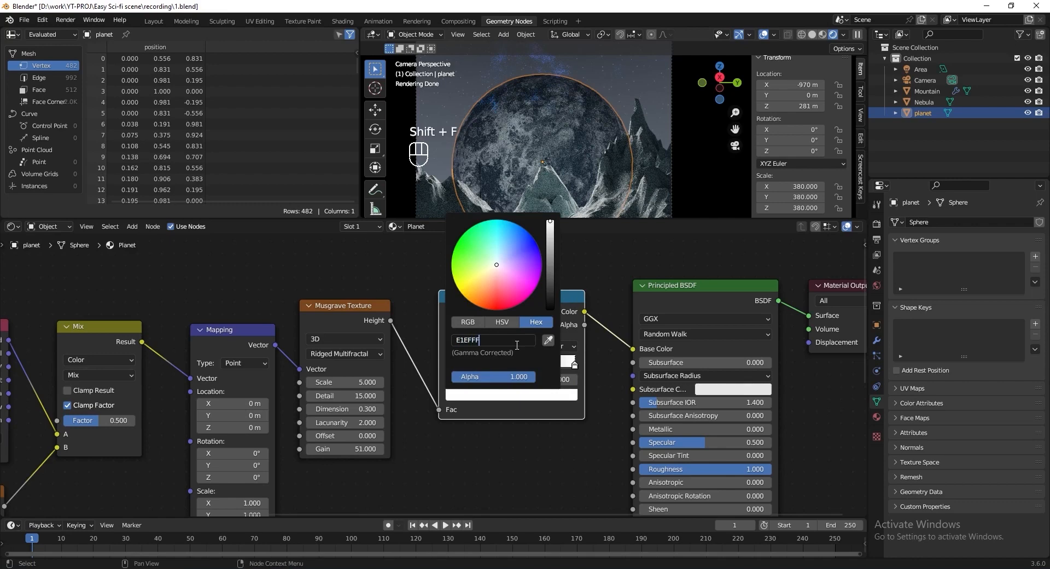
key(Return)
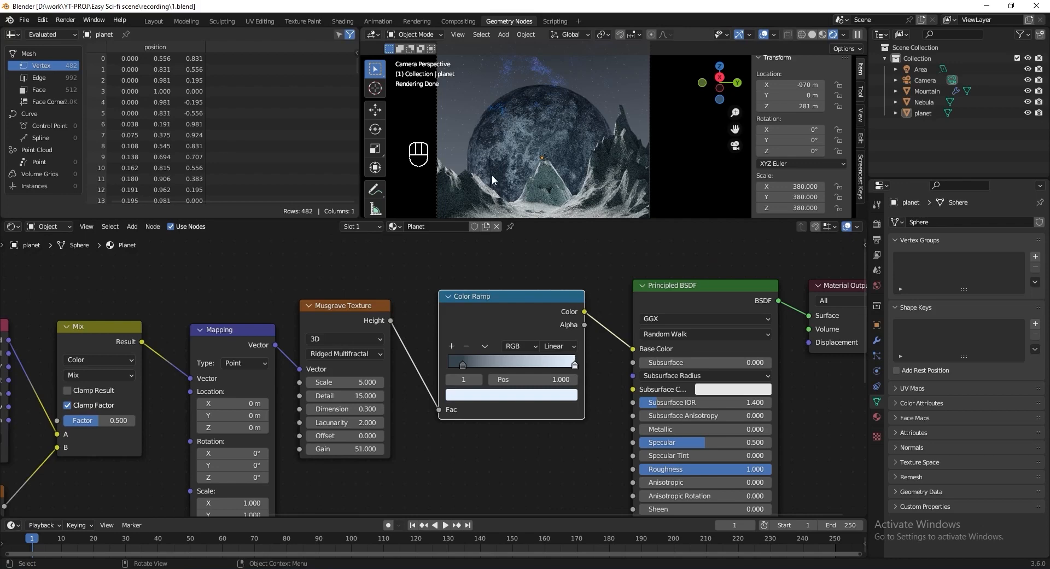
Insert a Mix Color node between the Color Ramp and Principled BSDF, set its blending mode to Add, and save the file.
middle_drag(610, 348, 490, 393)
key(shift+a)
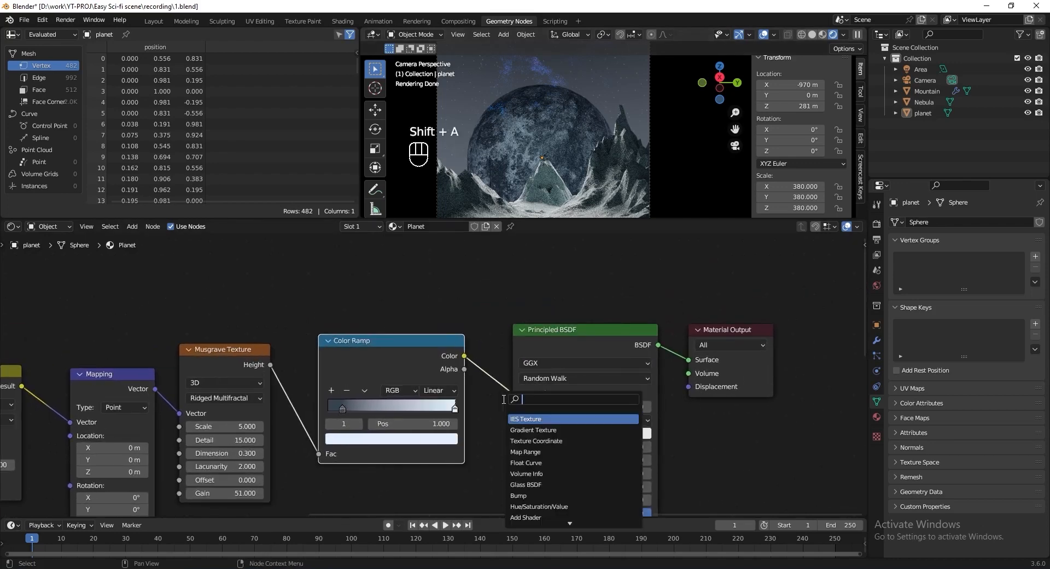
text(mix)
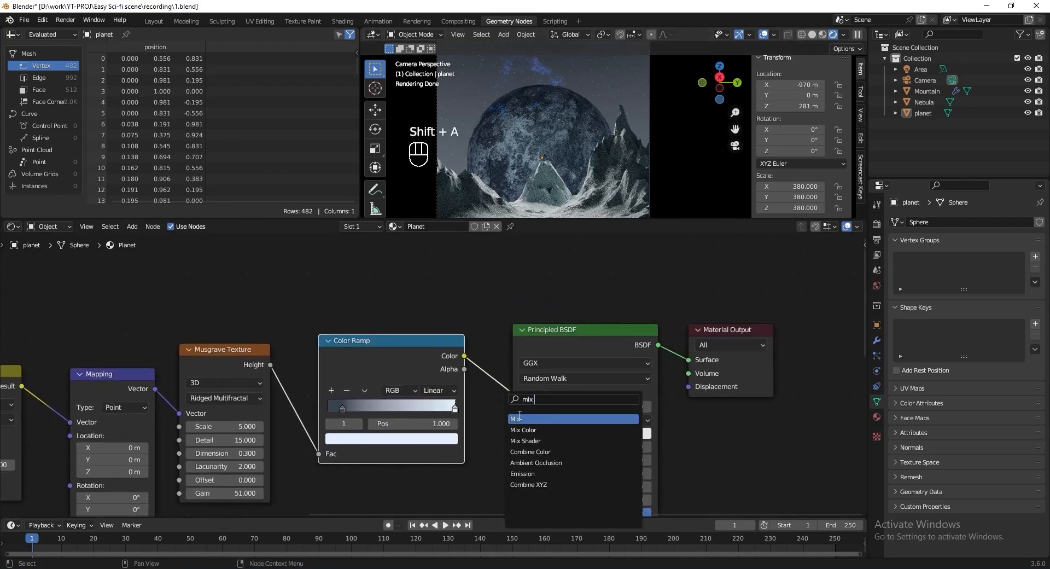
click(519, 418)
click(502, 339)
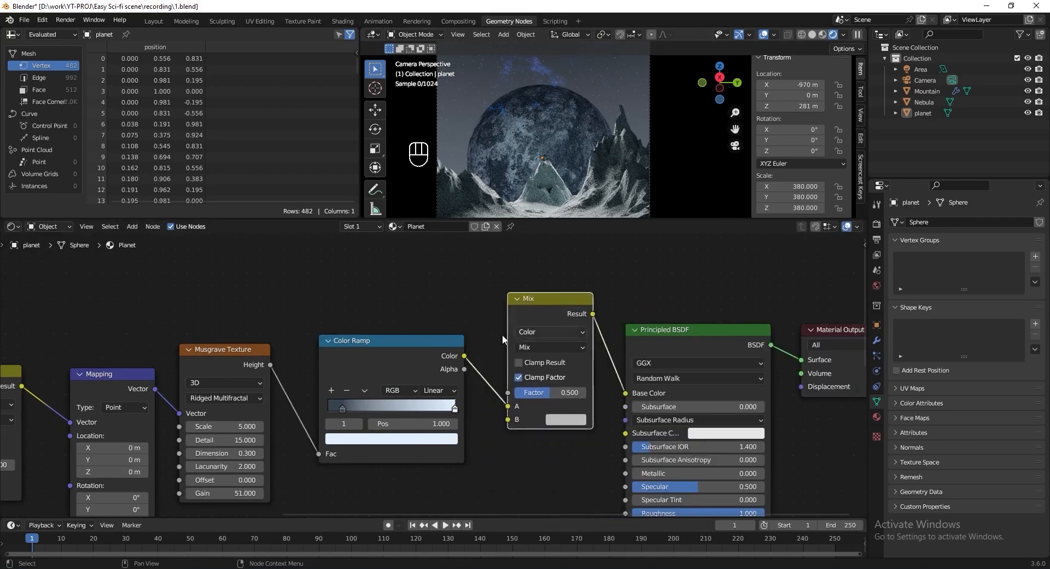
click(576, 347)
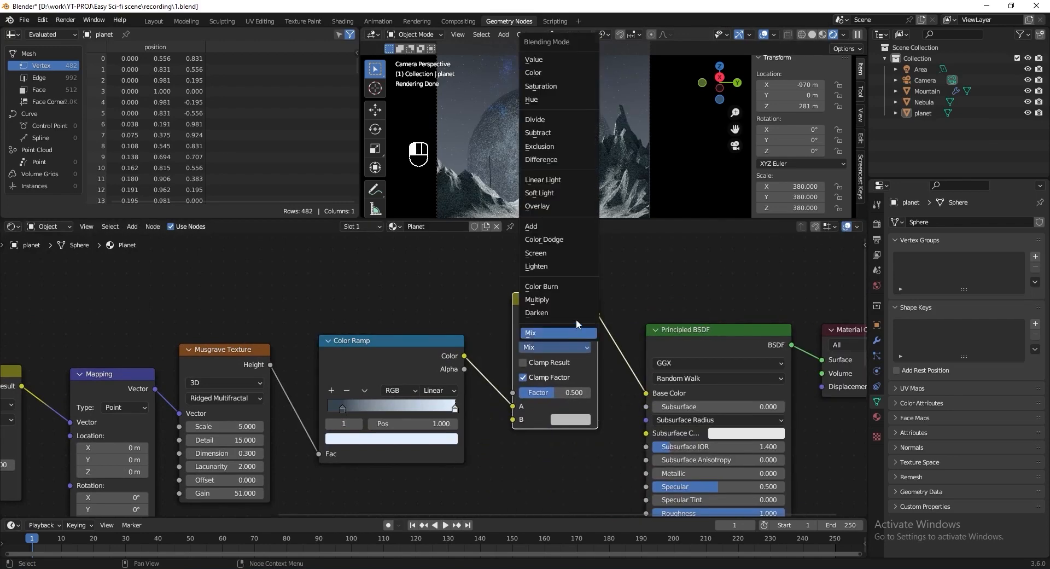
click(573, 229)
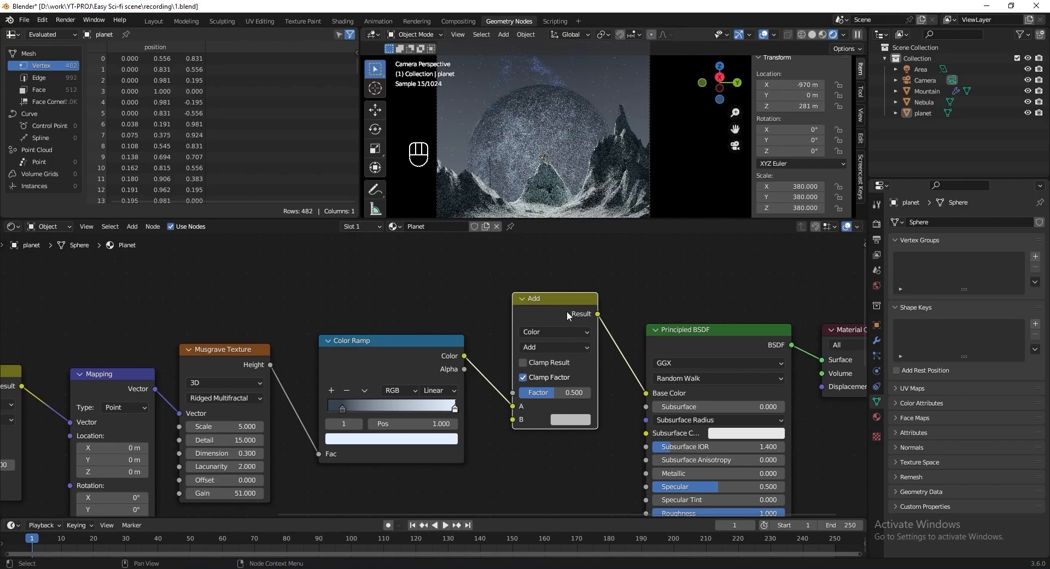
key(ctrl+s)
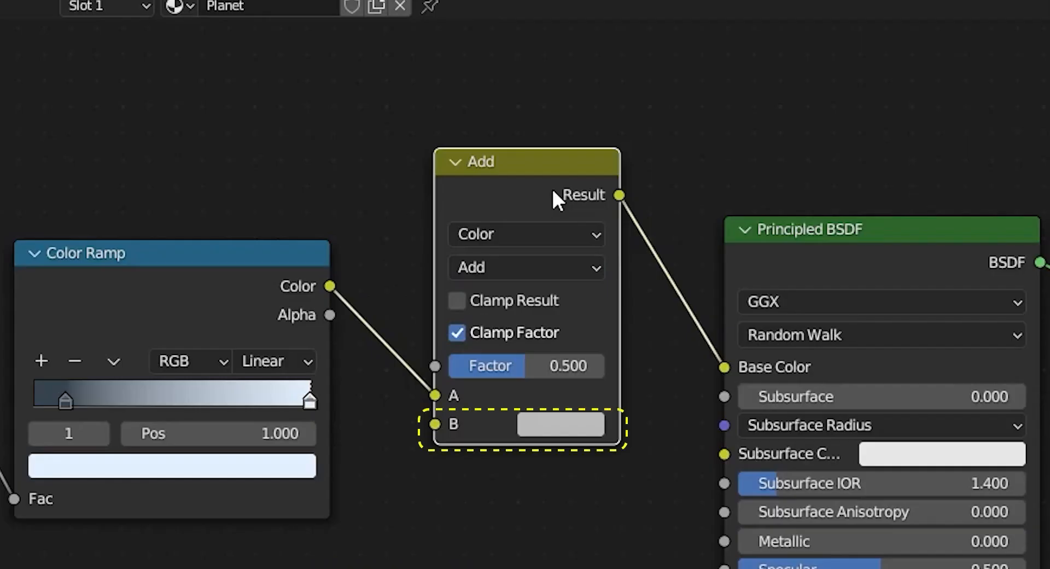
Add a Layer Weight node in the empty area above the Musgrave Texture and Color Ramp nodes.
middle_drag(481, 299, 476, 365)
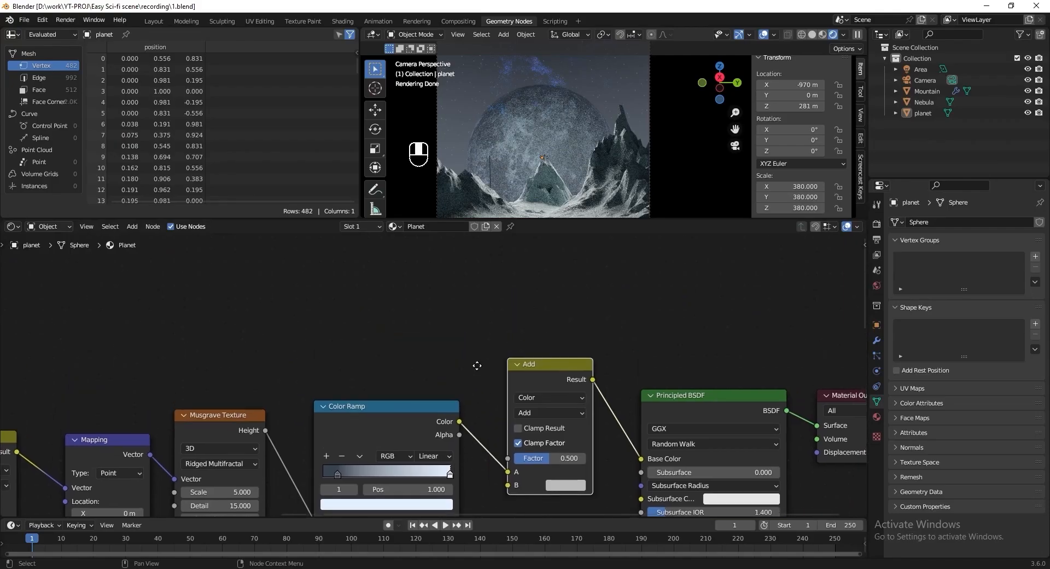
scroll(441, 328, up, 1)
key(shift+a)
click(424, 305)
text(layer)
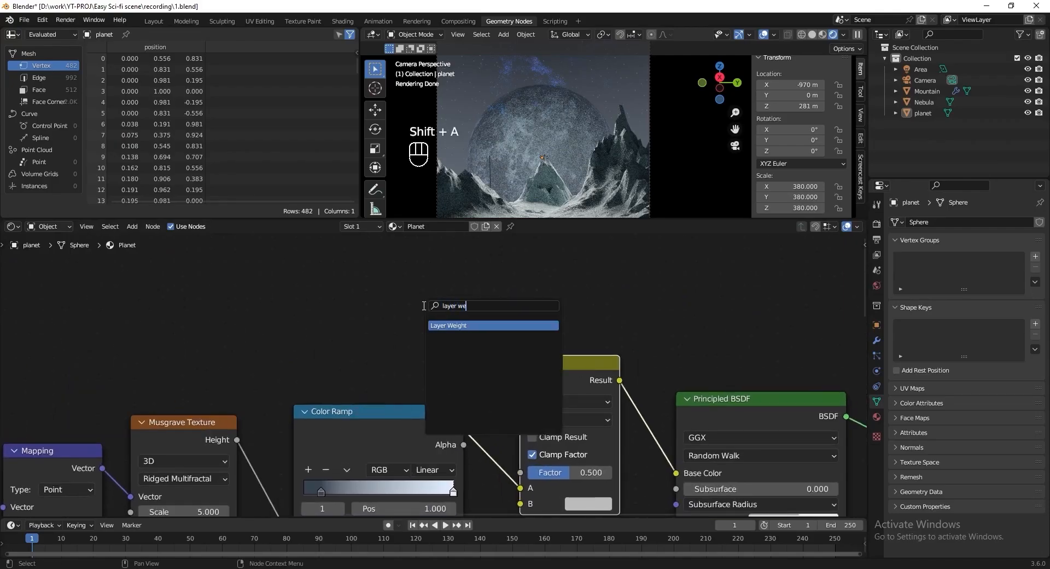
text( we)
key(Return)
click(324, 311)
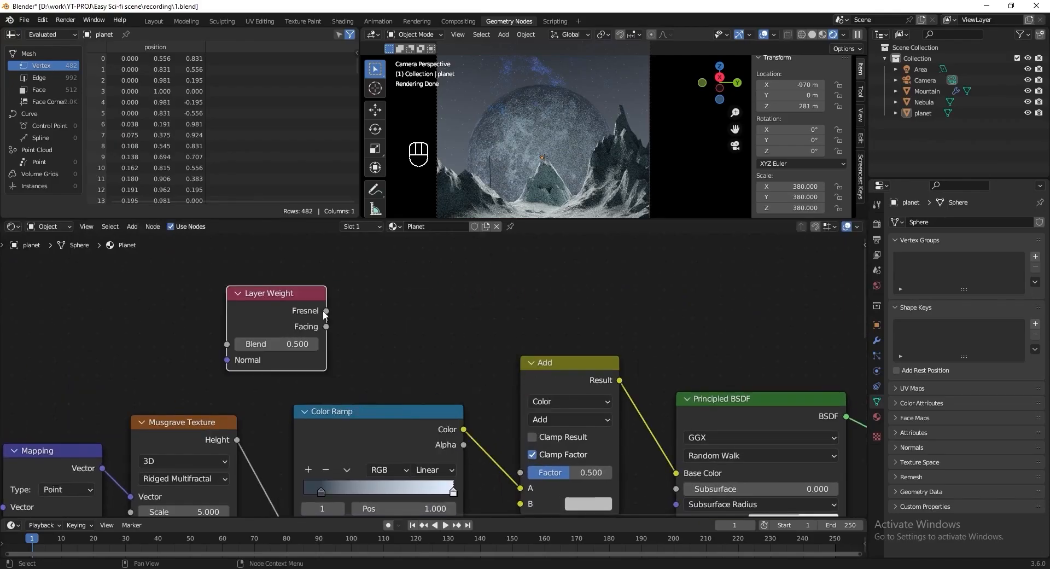
Attach a Math node to the Layer Weight's Fresnel, set it to Divide by 2, and link its Value to the Add node's Factor.
drag(326, 310, 384, 288)
text(math)
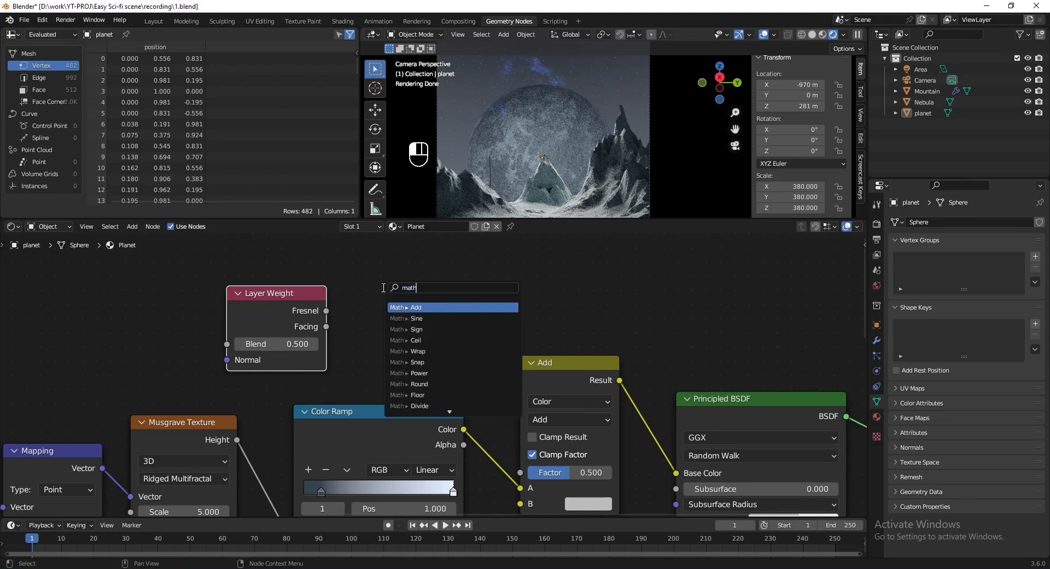
key(Return)
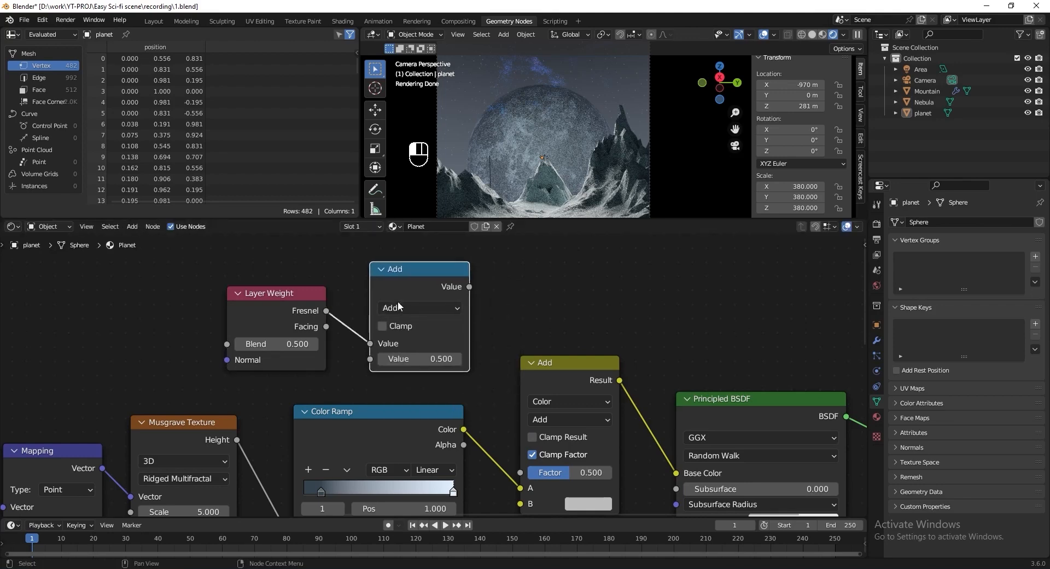
click(420, 307)
click(420, 307)
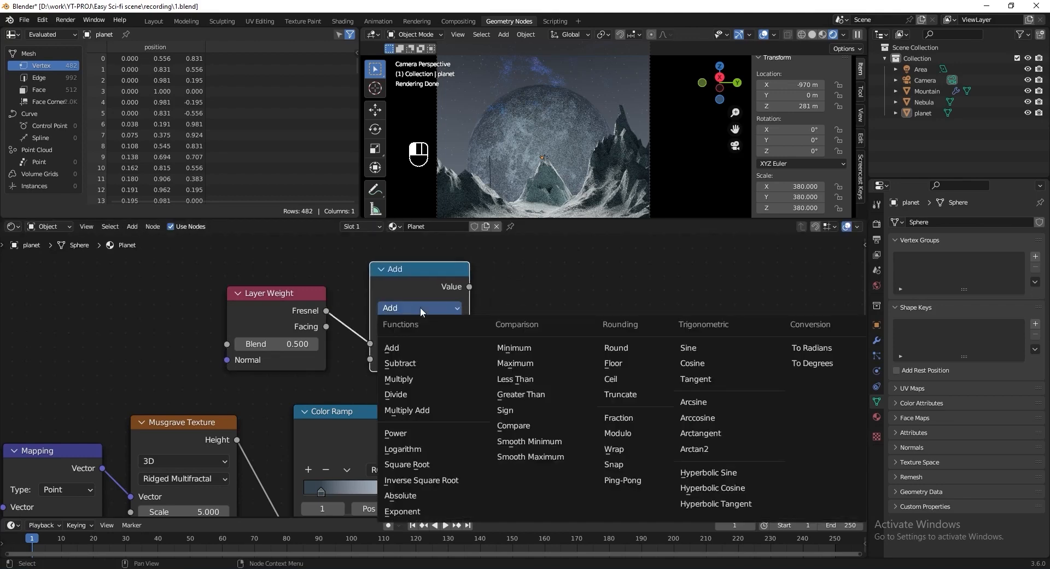
click(415, 393)
click(424, 362)
text(2)
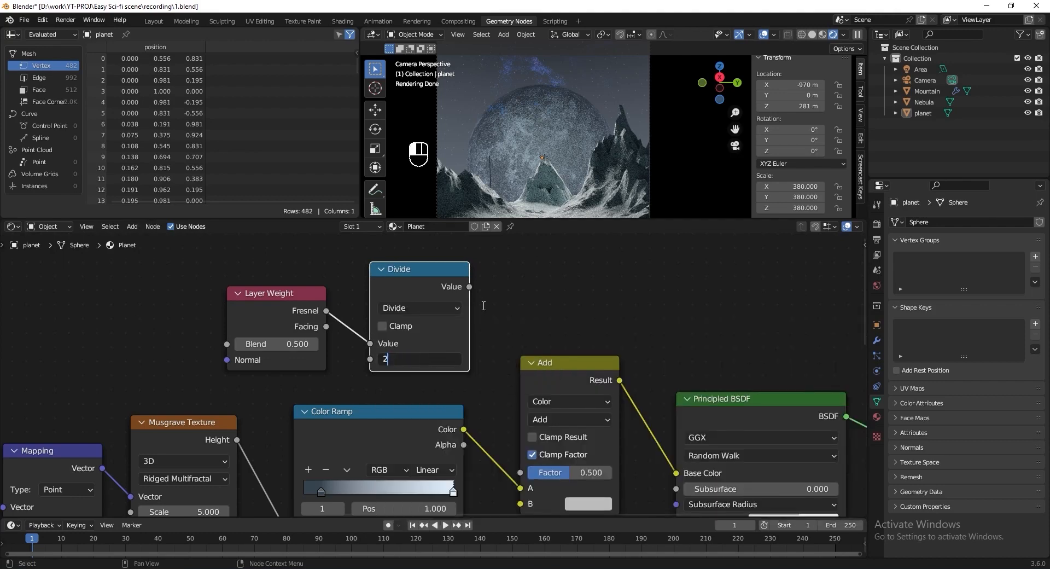
key(Return)
drag(470, 287, 520, 473)
Move the Layer Weight node away, insert a Color Ramp before the Divide node, and move its white stop to position 0.355.
middle_drag(553, 281, 681, 309)
drag(420, 329, 166, 315)
key(shift+a)
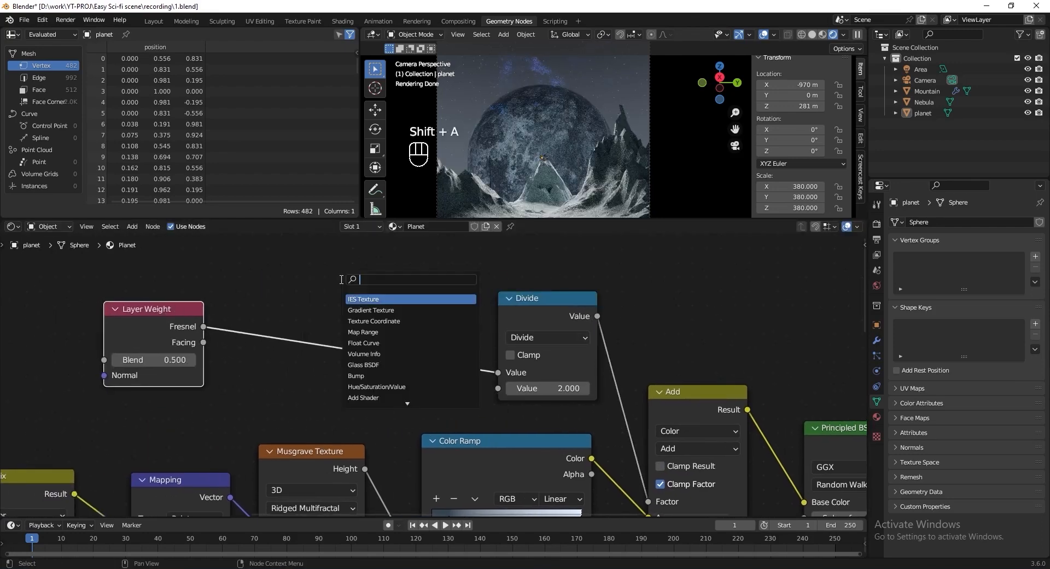
text(colo ra)
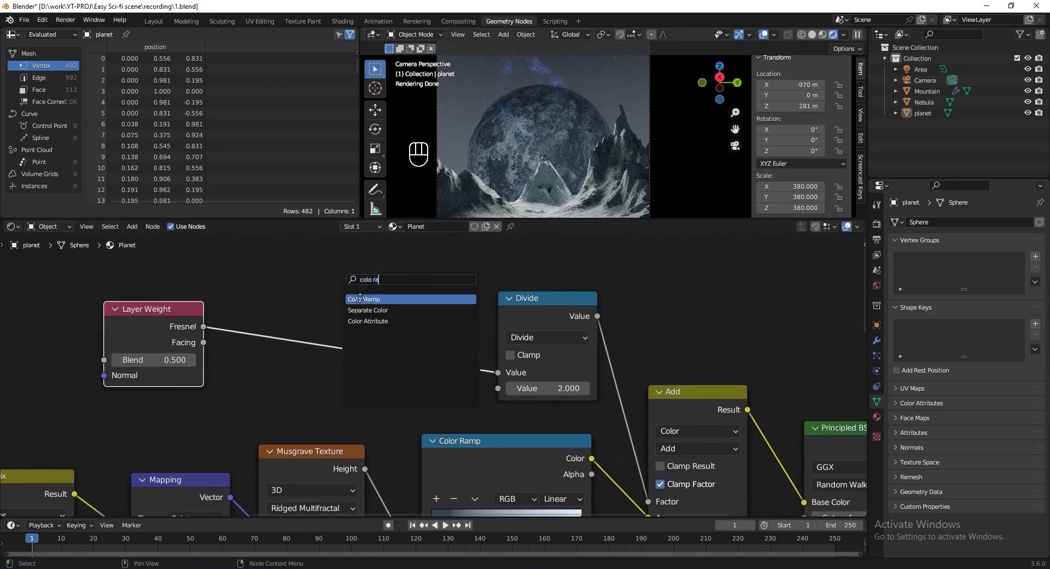
click(360, 299)
click(431, 334)
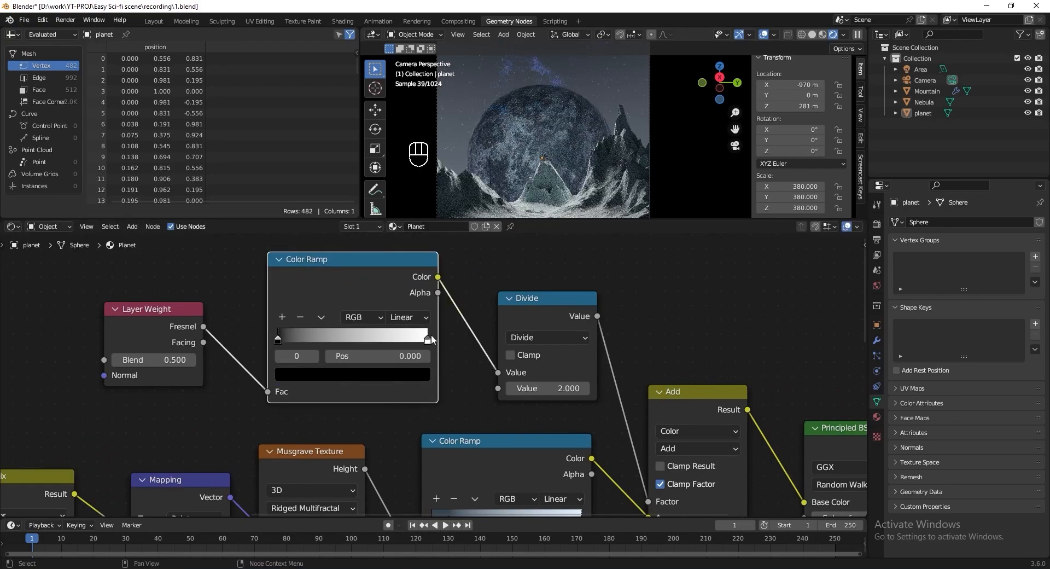
drag(432, 336, 327, 342)
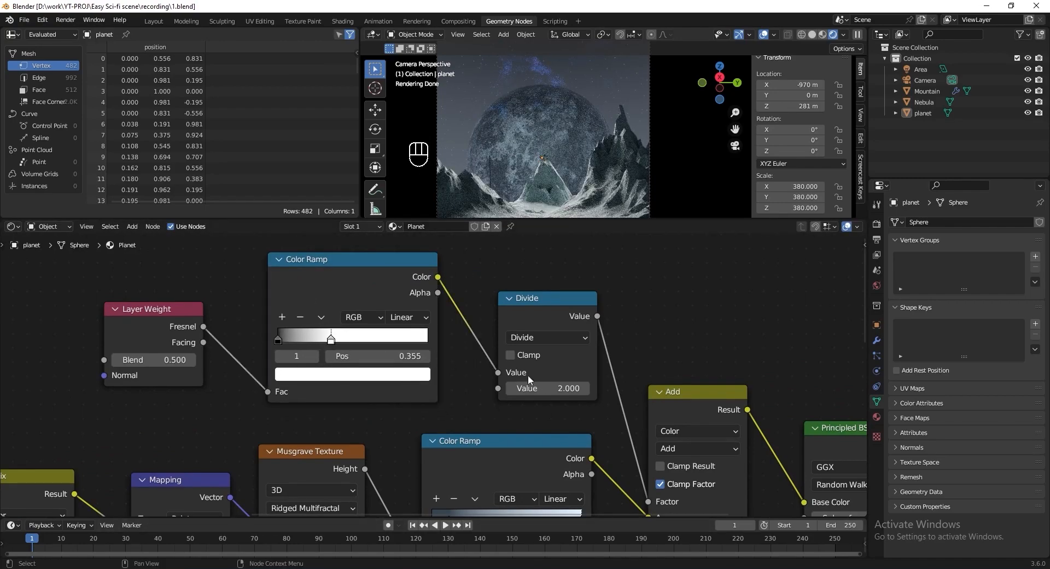
Link the Color output of the blue-toned Color Ramp to the Principled BSDF's Emission input.
scroll(434, 382, down, 3)
middle_drag(423, 374, 446, 286)
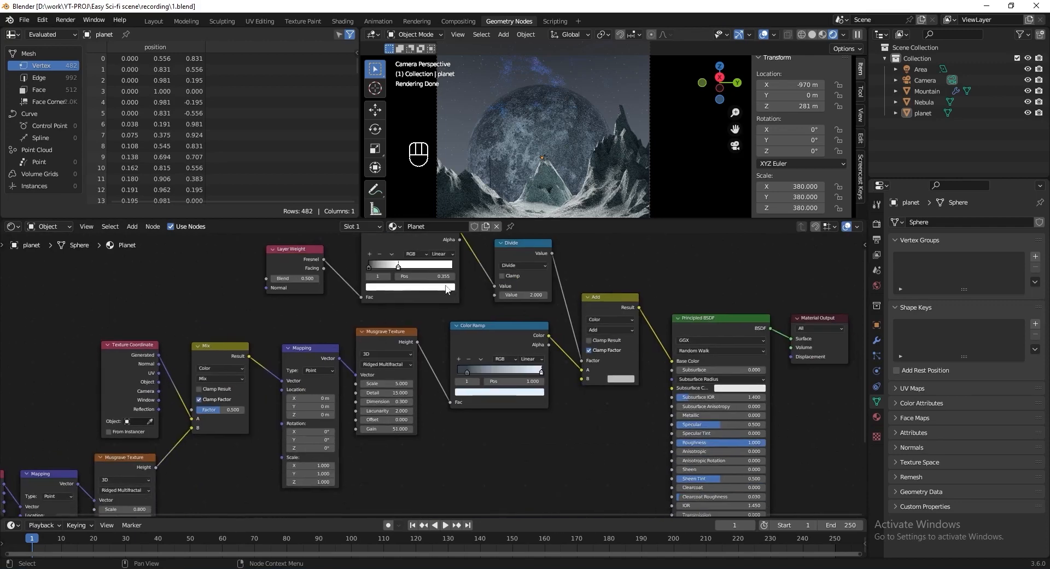
middle_drag(554, 320, 379, 277)
scroll(379, 277, up, 4)
drag(348, 261, 514, 357)
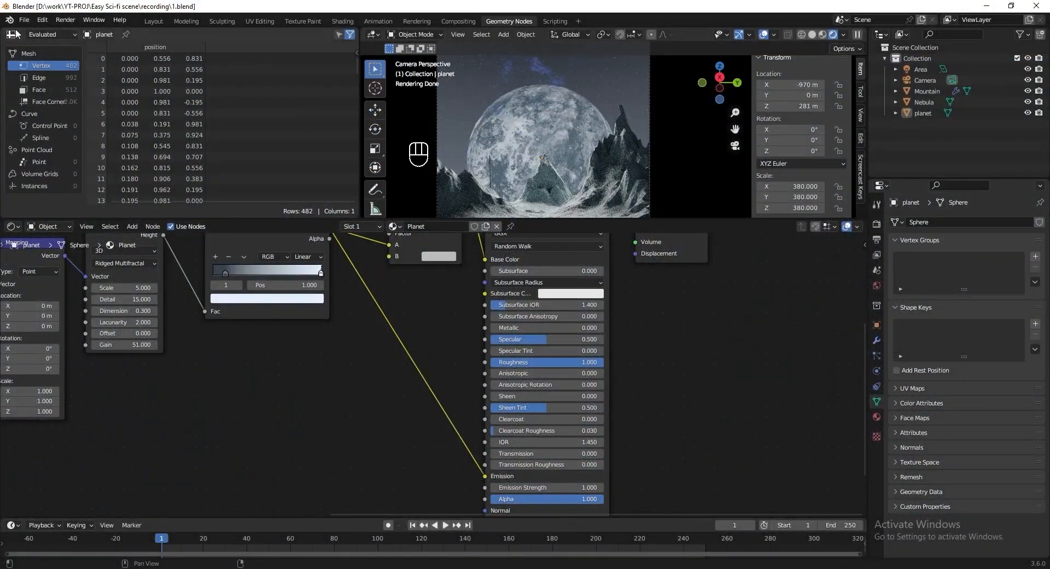
Import the STL model astronaut.stl from the Assets folder into the scene.
click(28, 22)
mouse_move(54, 166)
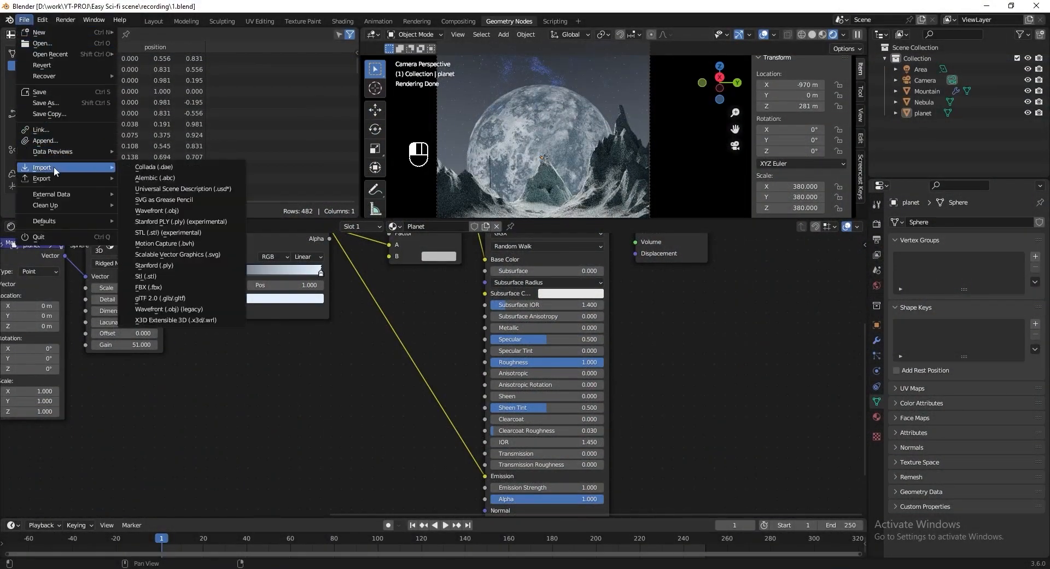
click(169, 275)
click(414, 171)
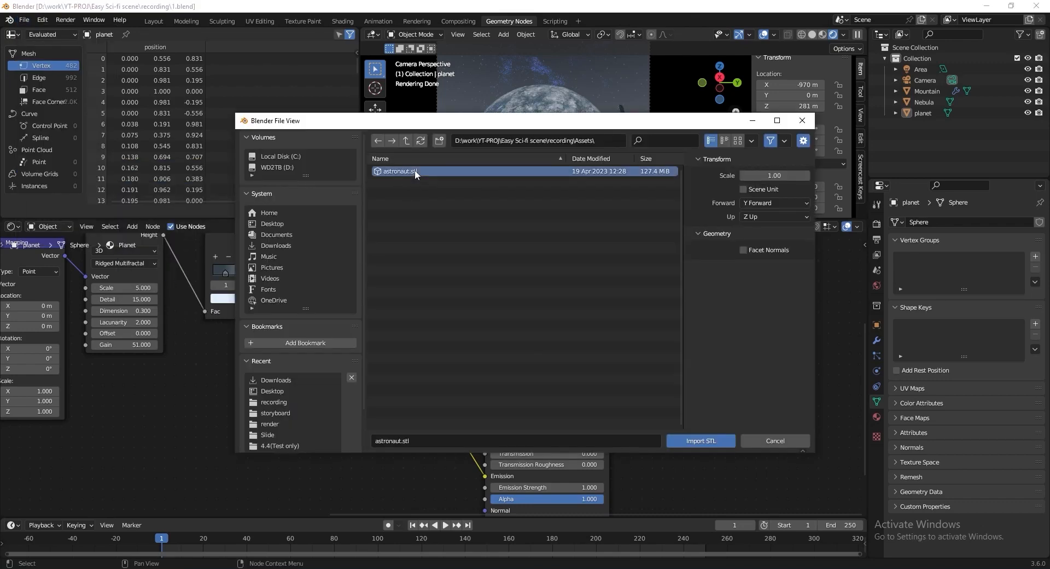
click(703, 440)
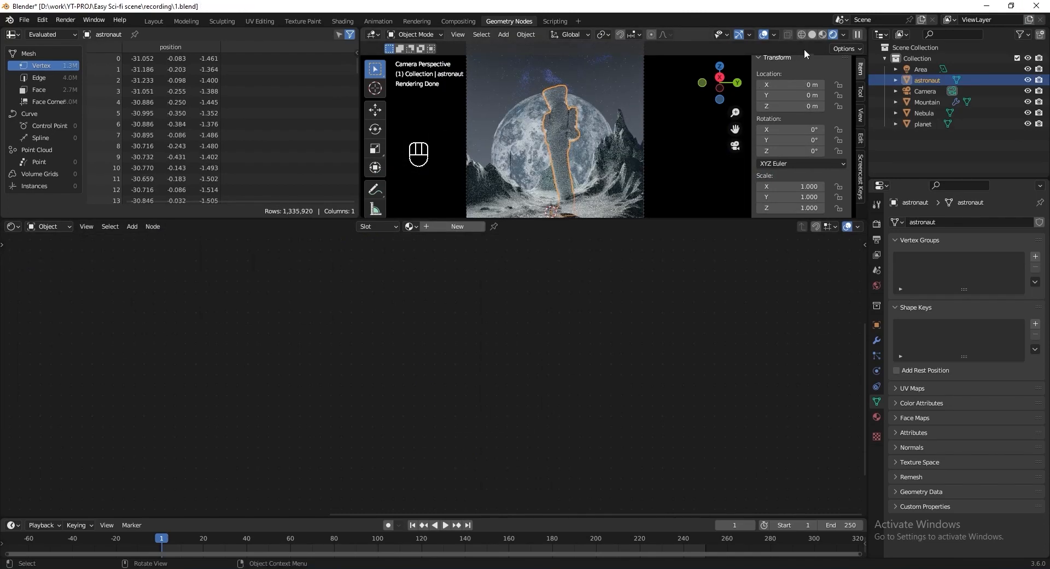
Switch the viewport to solid shading and turn on the wireframe overlay to examine the astronaut's mesh density.
click(813, 35)
mouse_move(530, 182)
middle_down()
mouse_move(595, 158)
mouse_move(598, 113)
middle_up()
scroll(638, 122, up, 4)
click(786, 34)
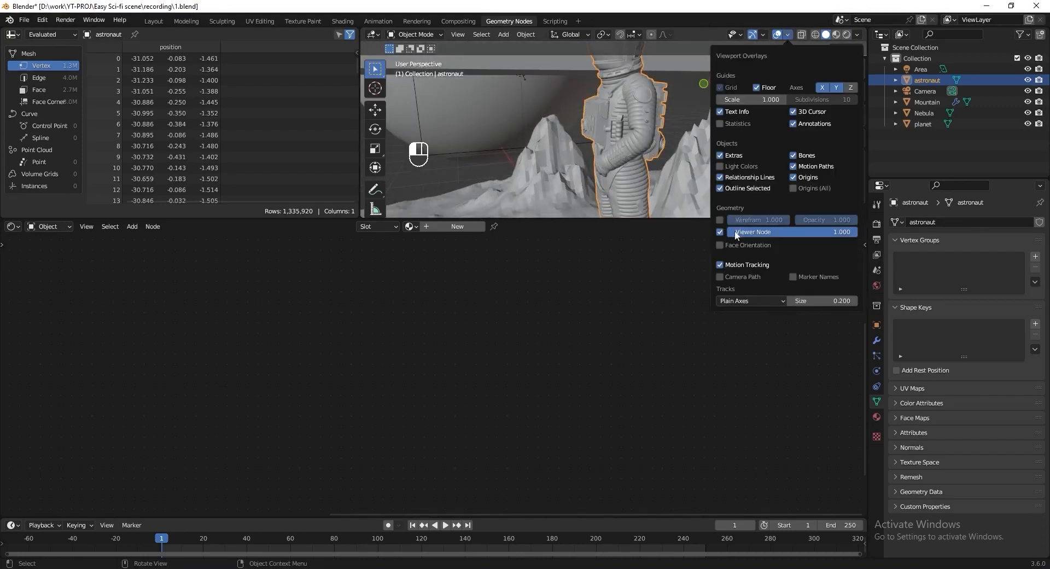
click(720, 220)
scroll(622, 139, up, 4)
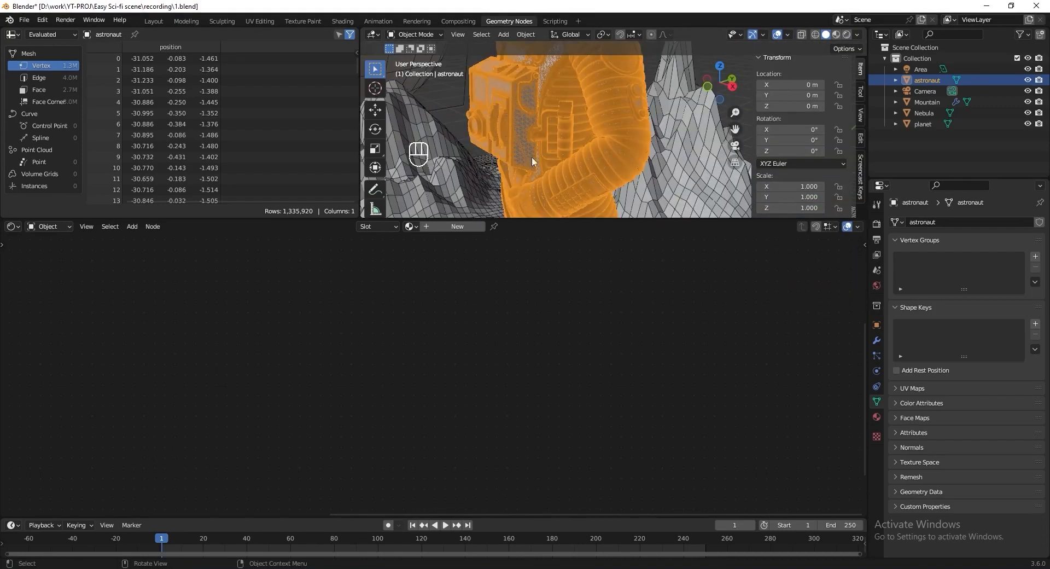
middle_drag(516, 118, 552, 164)
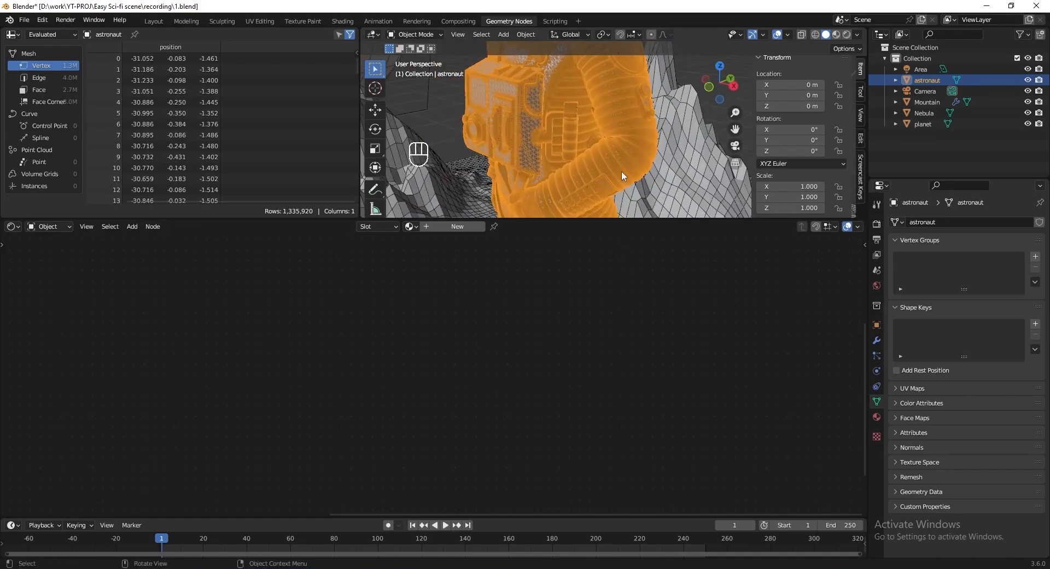
Add a Decimate modifier to the astronaut and set its Collapse ratio to 0.05.
click(877, 340)
click(927, 222)
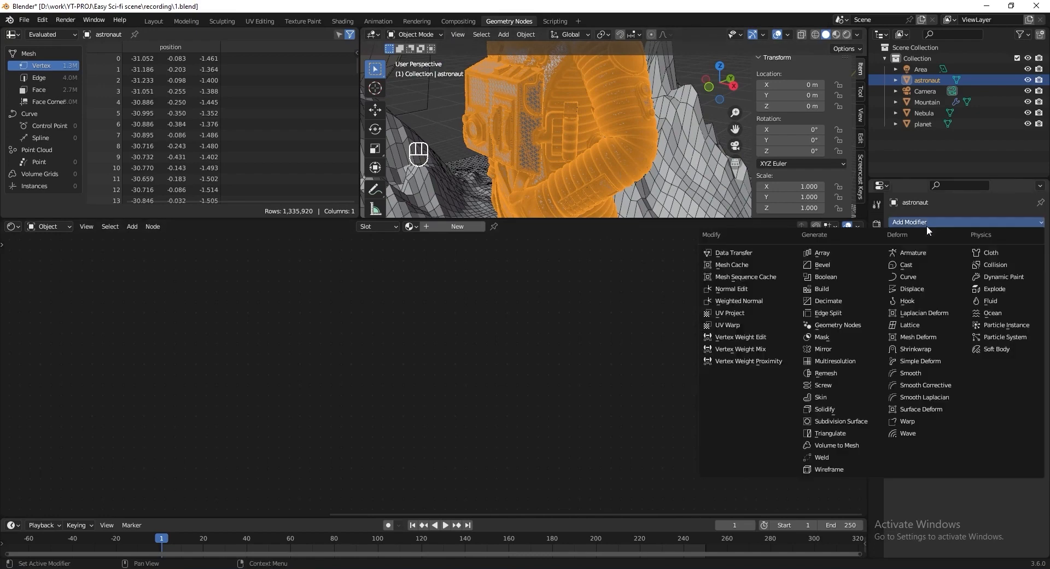
click(855, 301)
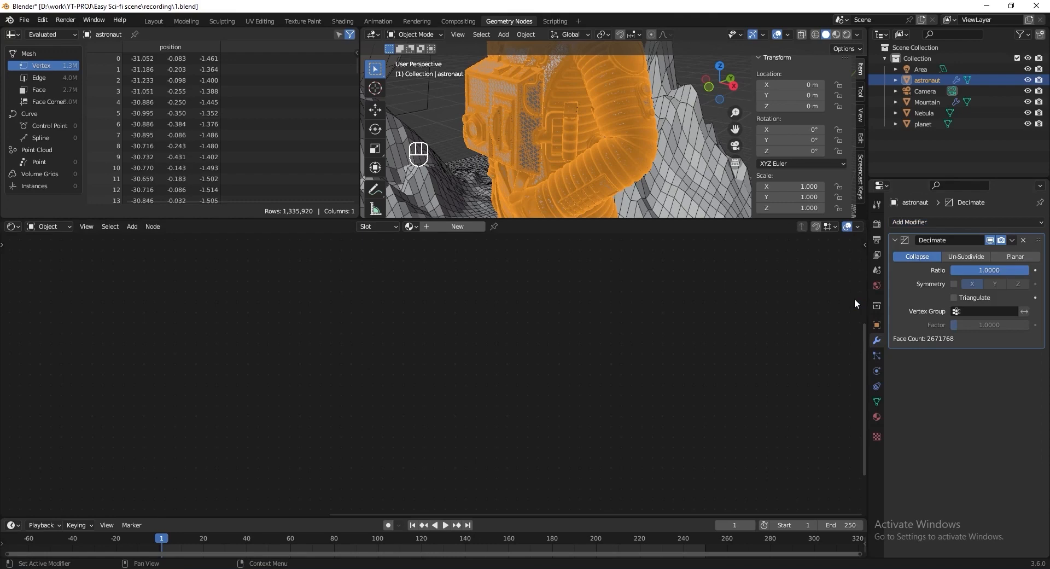
click(995, 271)
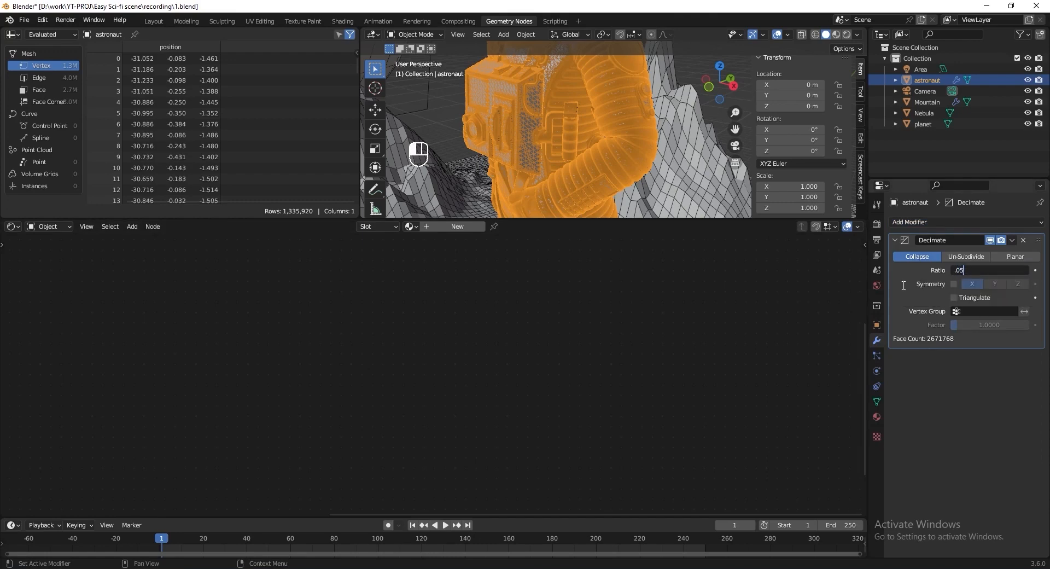
key(Return)
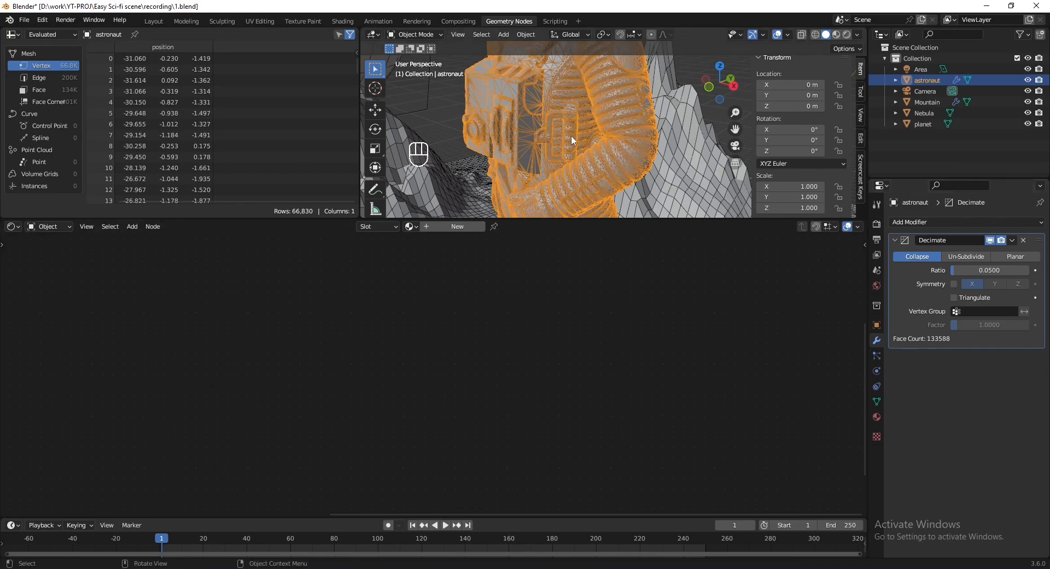
middle_drag(572, 136, 612, 163)
Save the file and apply the Decimate modifier to the astronaut.
key(ctrl+s)
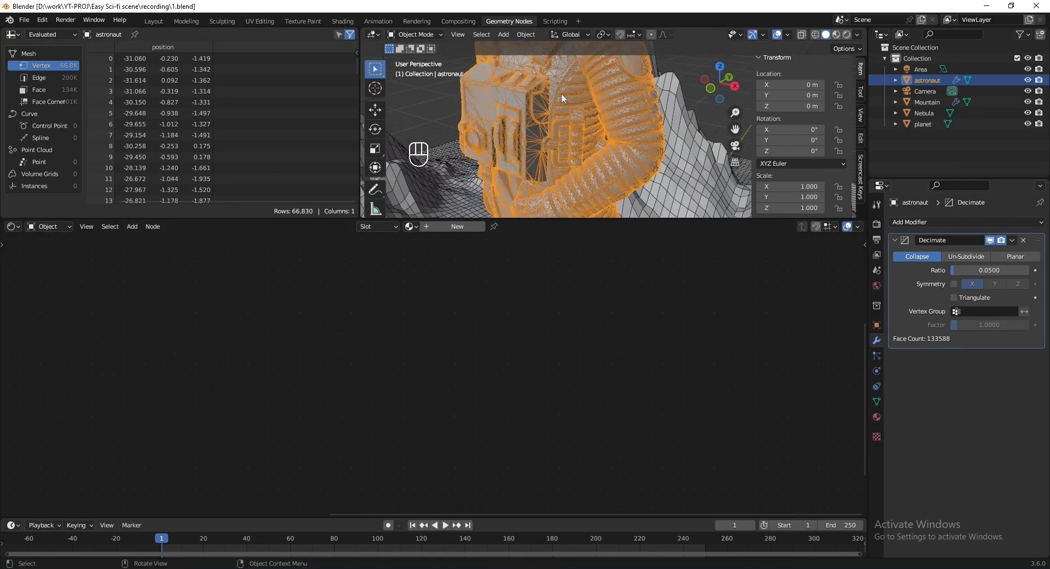
click(1012, 241)
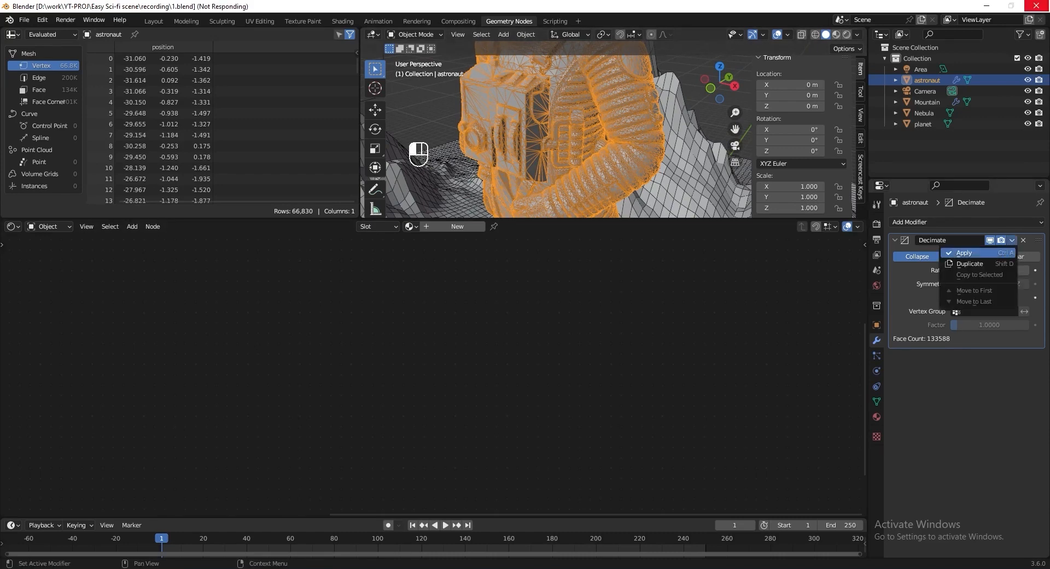
click(964, 253)
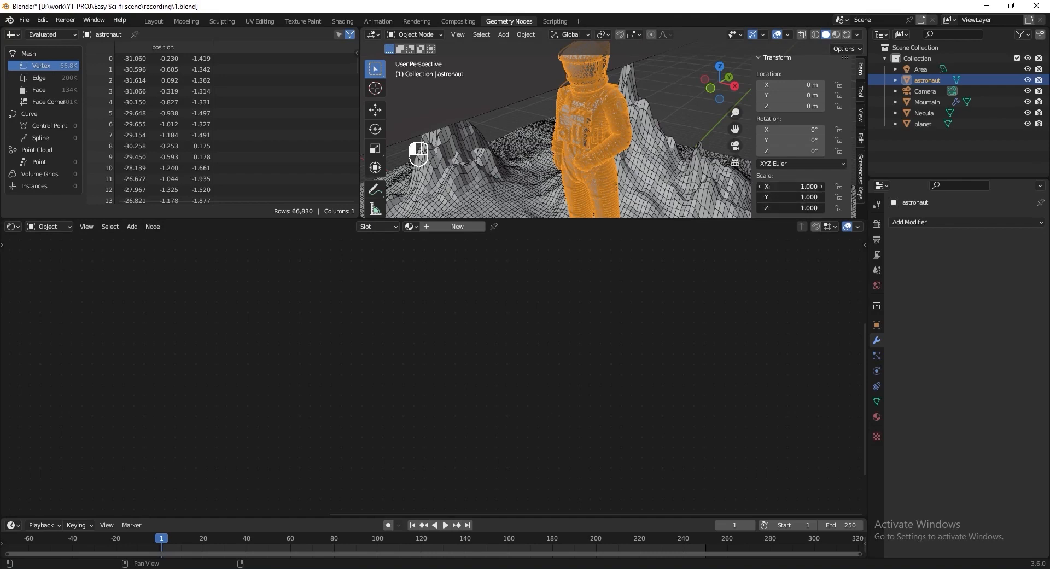
Set the astronaut's scale to 0.041 on all three axes.
drag(797, 186, 797, 208)
text(.041)
key(Return)
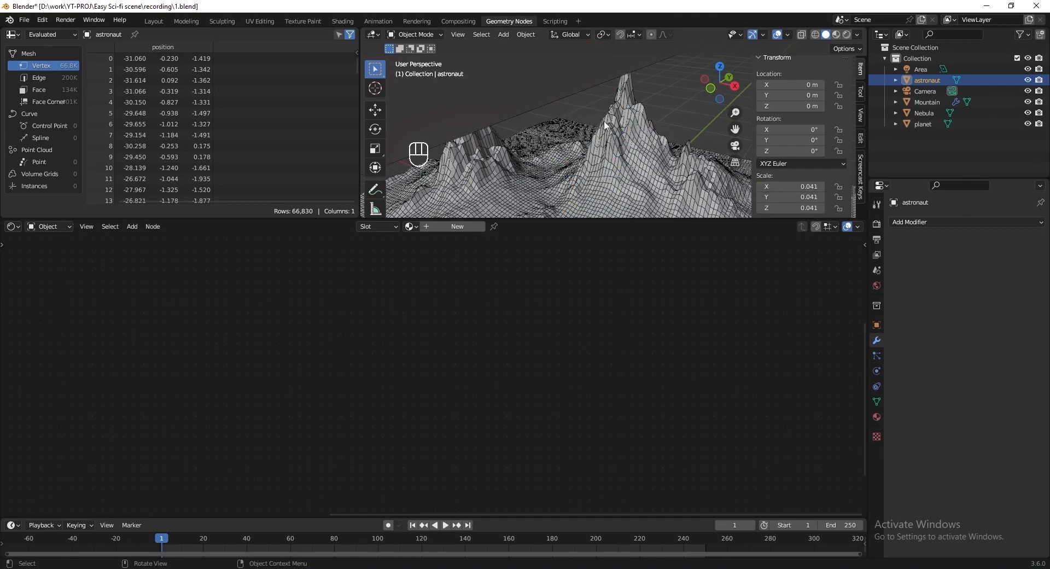
From the top view, hide the Nebula volume covering the terrain in the viewport and reselect the astronaut.
key(KP_7)
mouse_move(604, 120)
shift+middle_down()
mouse_move(640, 134)
mouse_move(613, 124)
shift+middle_up()
scroll(639, 133, up, 1)
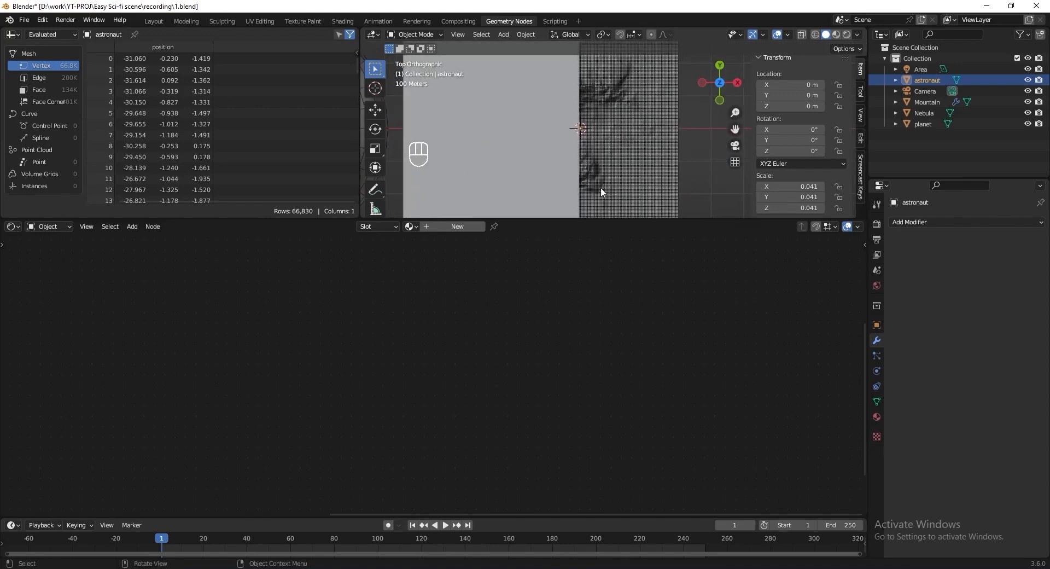
click(537, 139)
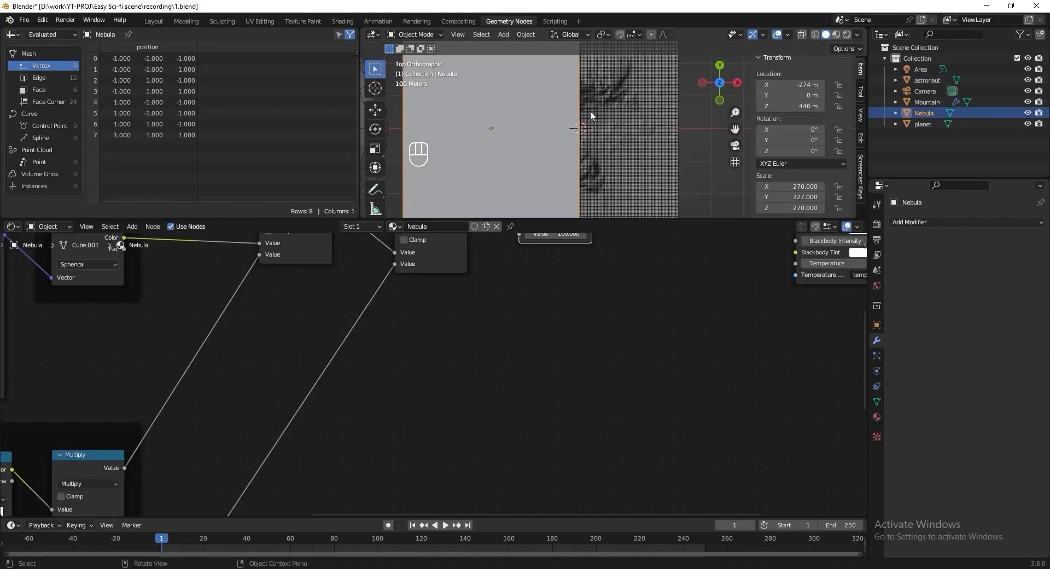
click(1028, 113)
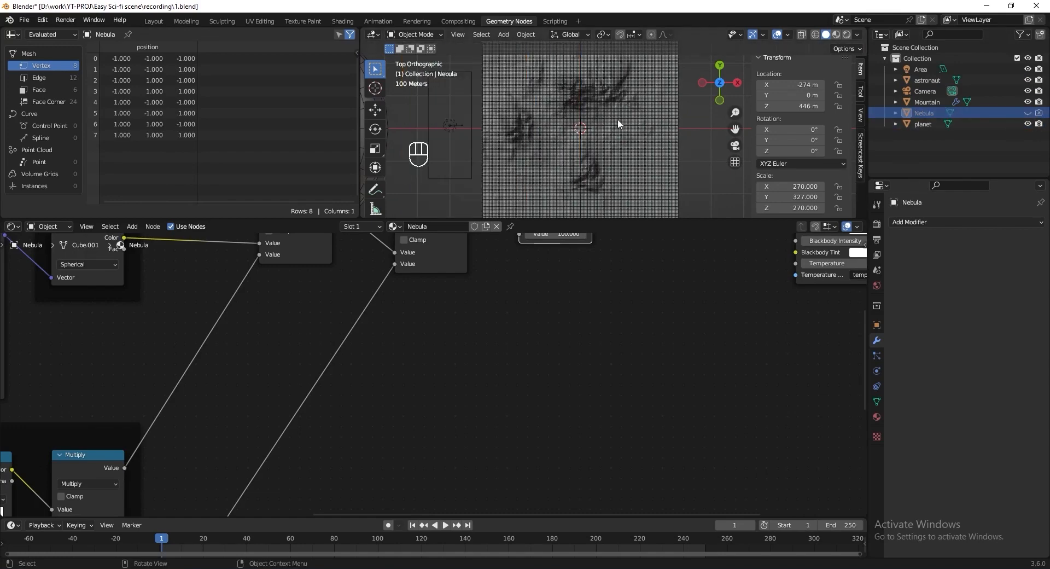
click(931, 82)
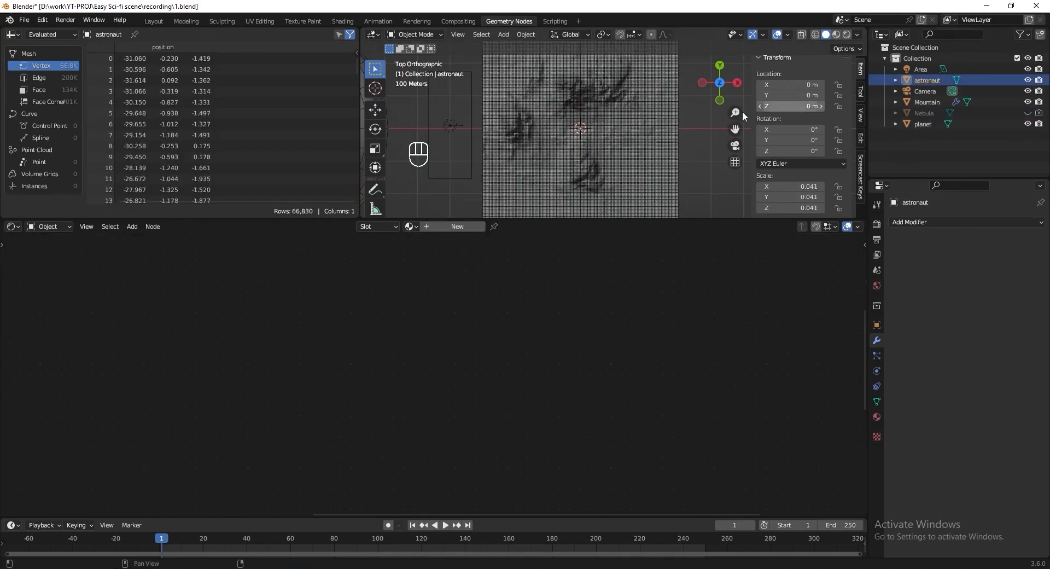
Move the astronaut freehand over the terrain to about X 51.7 m, Y -12.6 m, Z 9.6 m.
scroll(651, 136, up, 1)
key(g)
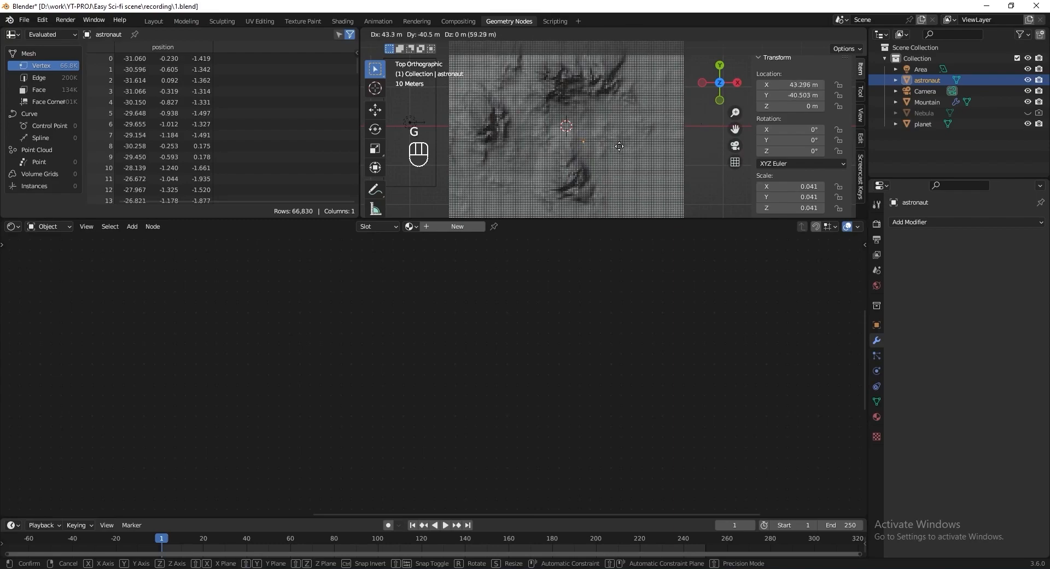
click(602, 102)
middle_drag(602, 101, 602, 93)
scroll(614, 145, up, 4)
mouse_move(614, 146)
middle_down()
mouse_move(579, 164)
mouse_move(602, 136)
mouse_move(606, 157)
mouse_move(608, 145)
middle_up()
scroll(602, 137, up, 3)
scroll(599, 165, up, 1)
key(g)
key(z)
click(599, 142)
scroll(599, 142, up, 2)
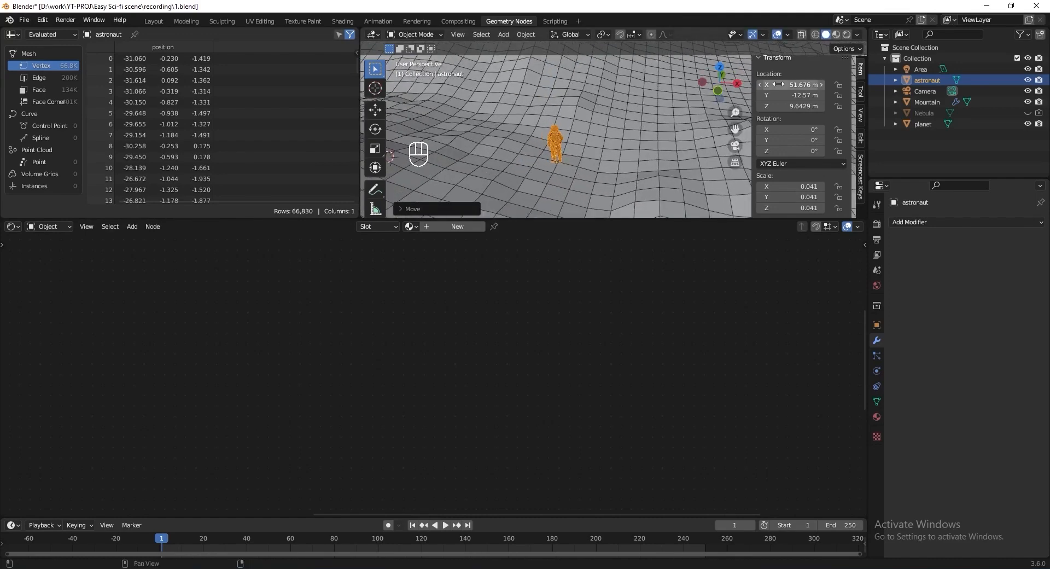
Set the astronaut's location to X 90 m, Y 29 m and Z 15 m.
click(779, 84)
text(90)
key(Tab)
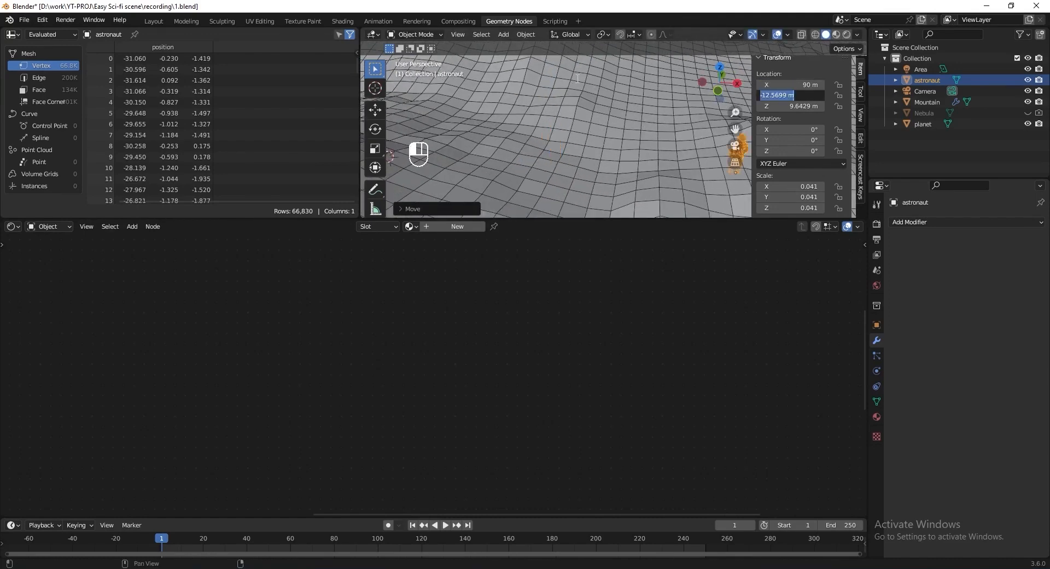
text(29)
key(Tab)
text(15)
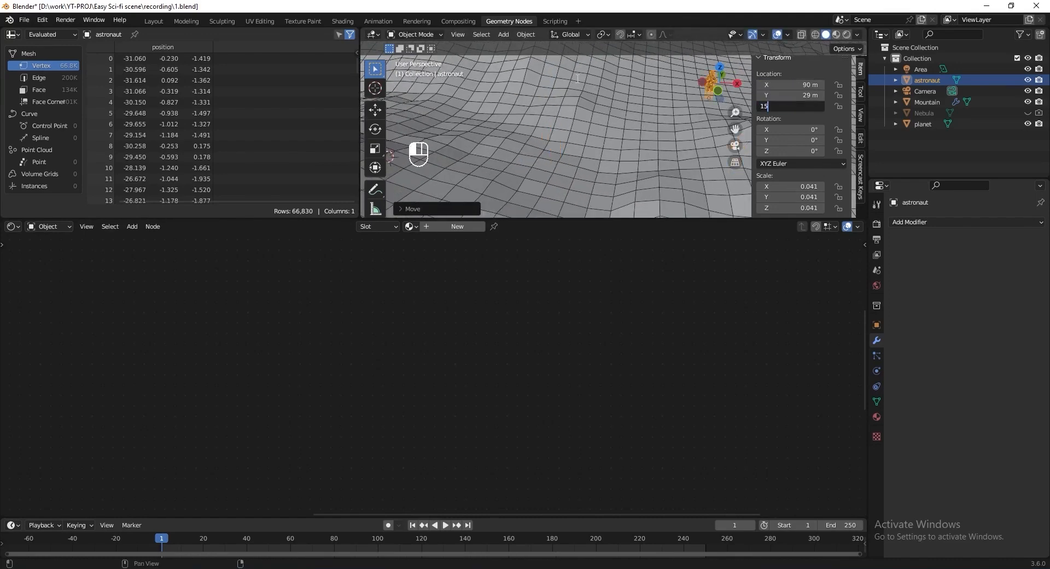
key(Return)
shift+middle_drag(578, 79, 598, 137)
key(shift+b)
drag(635, 66, 669, 116)
middle_drag(520, 149, 564, 153)
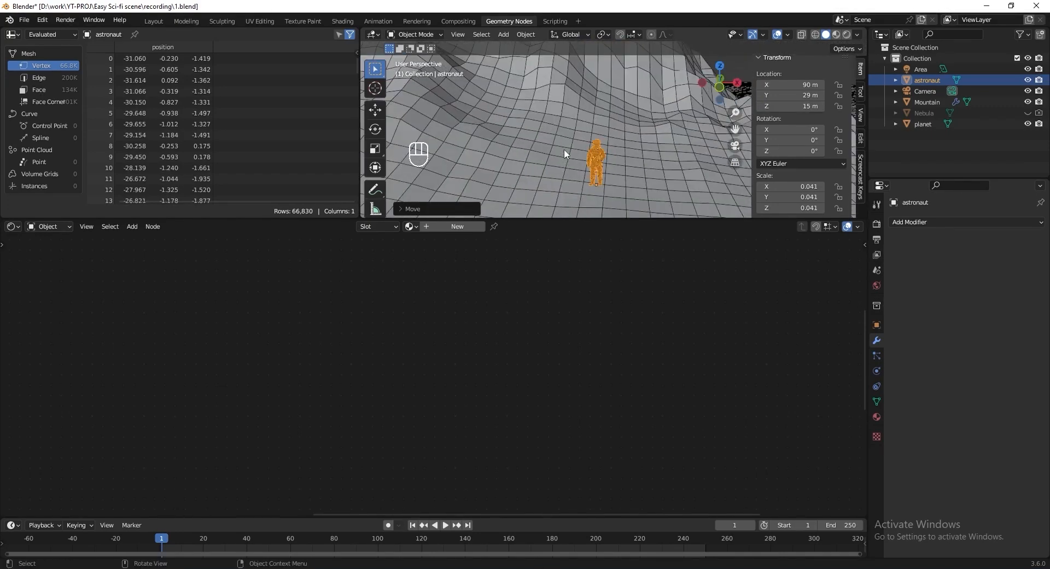
Set the astronaut's Z rotation to -56°, return to the camera view and save the file.
click(795, 151)
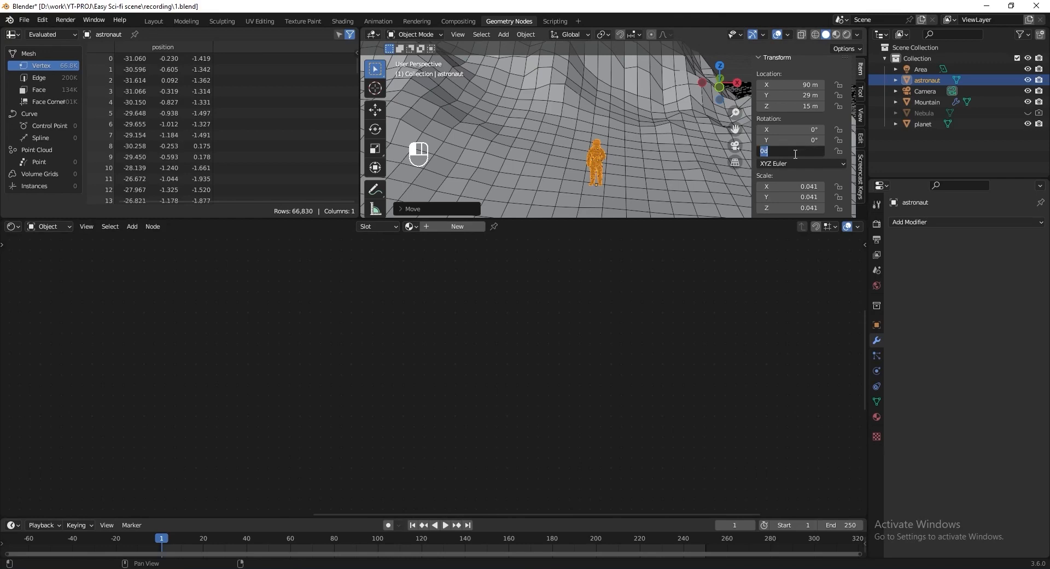
key(Return)
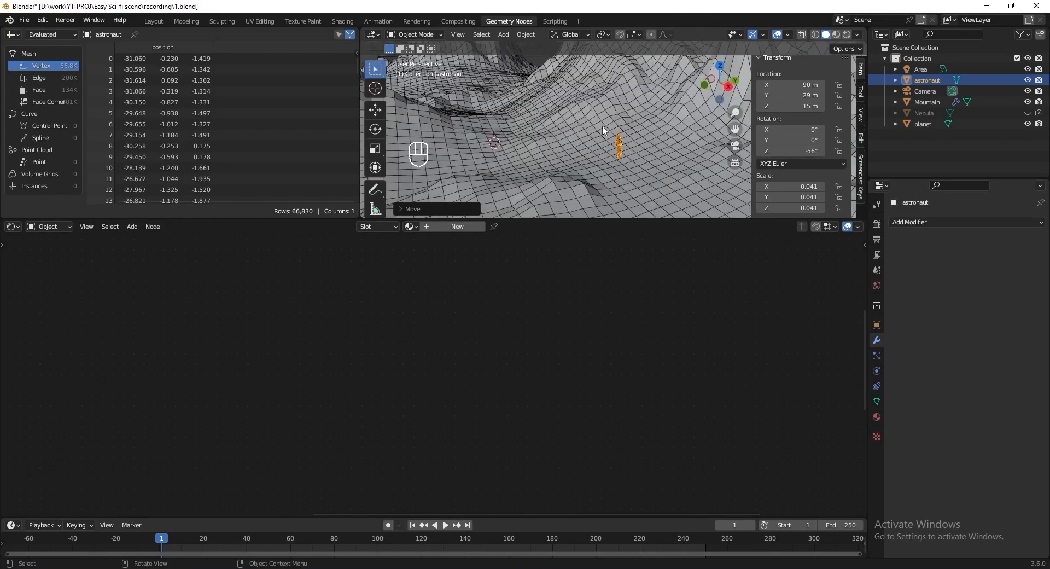
key(KP_0)
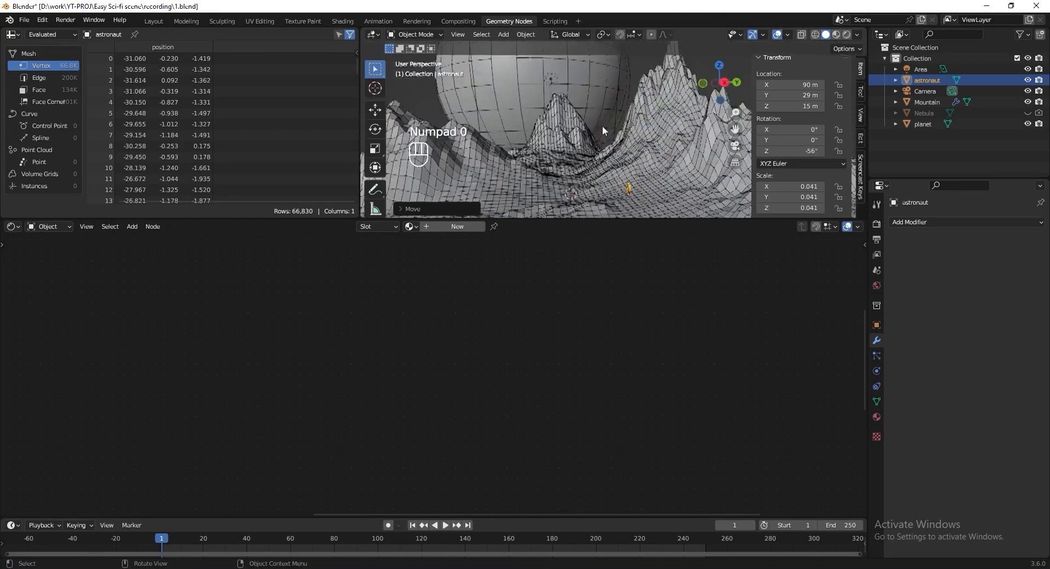
key(ctrl+s)
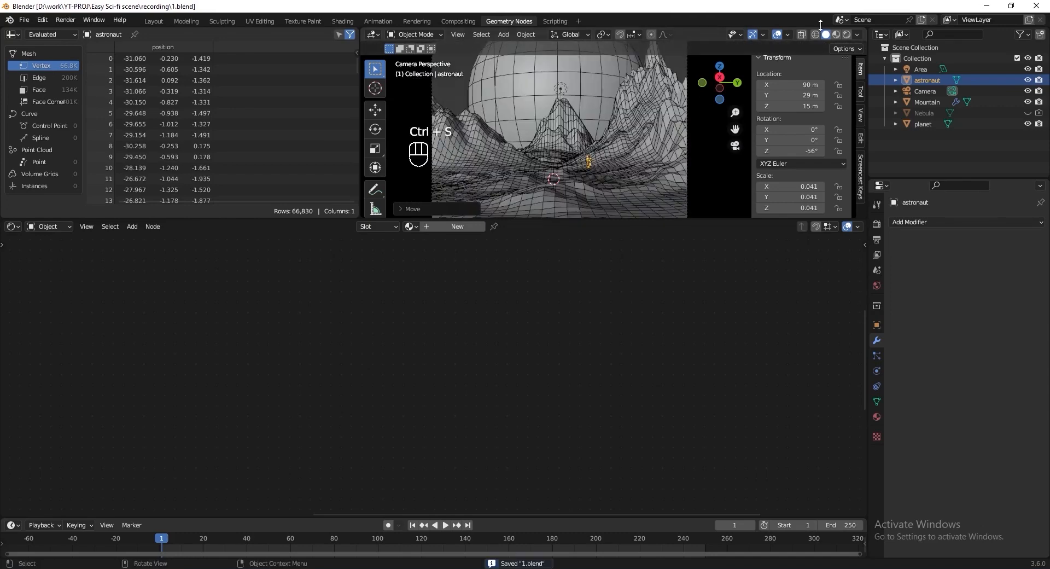
Turn off the wireframe overlay and switch the viewport to rendered shading.
click(789, 35)
click(720, 220)
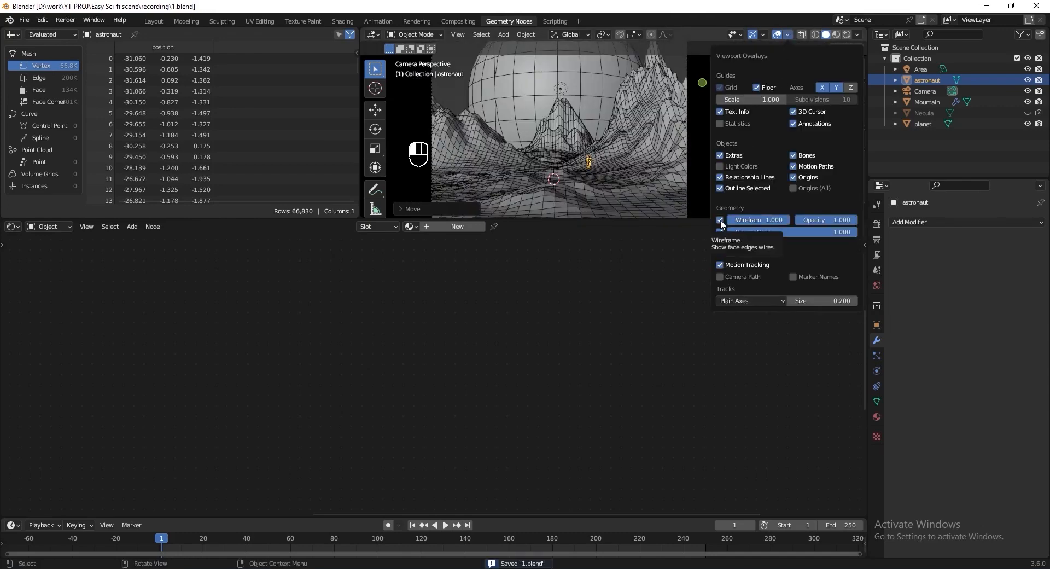
click(847, 34)
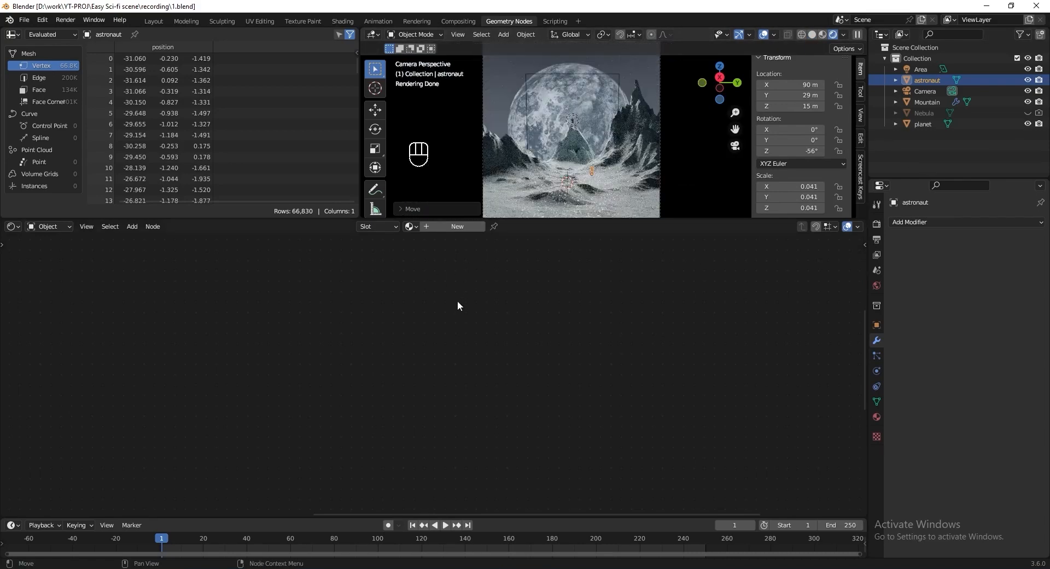
Create a new material for the astronaut and set its Base Color to hex E75214.
click(477, 227)
click(437, 349)
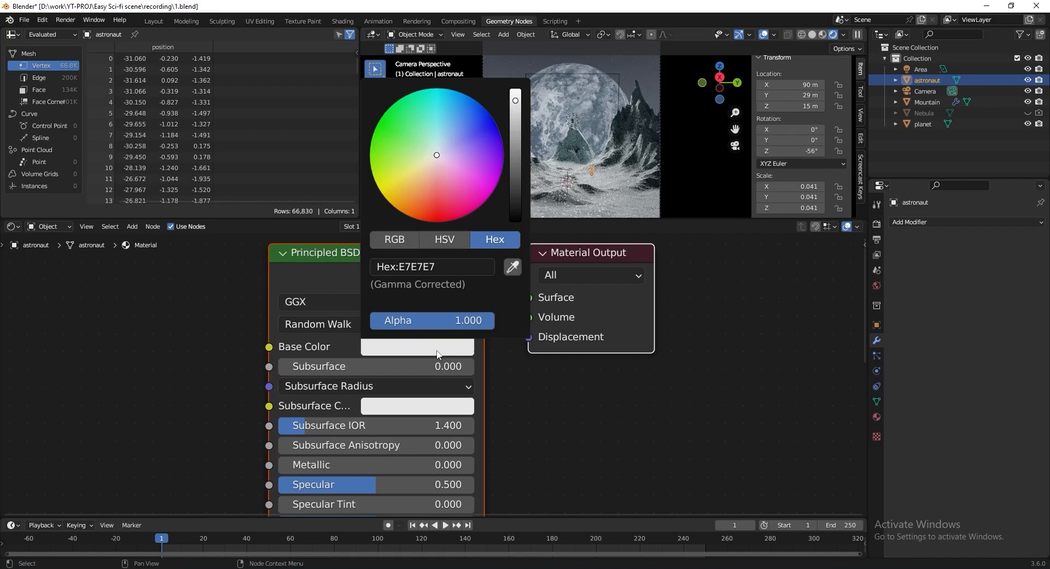
click(444, 264)
text(E75214)
key(Return)
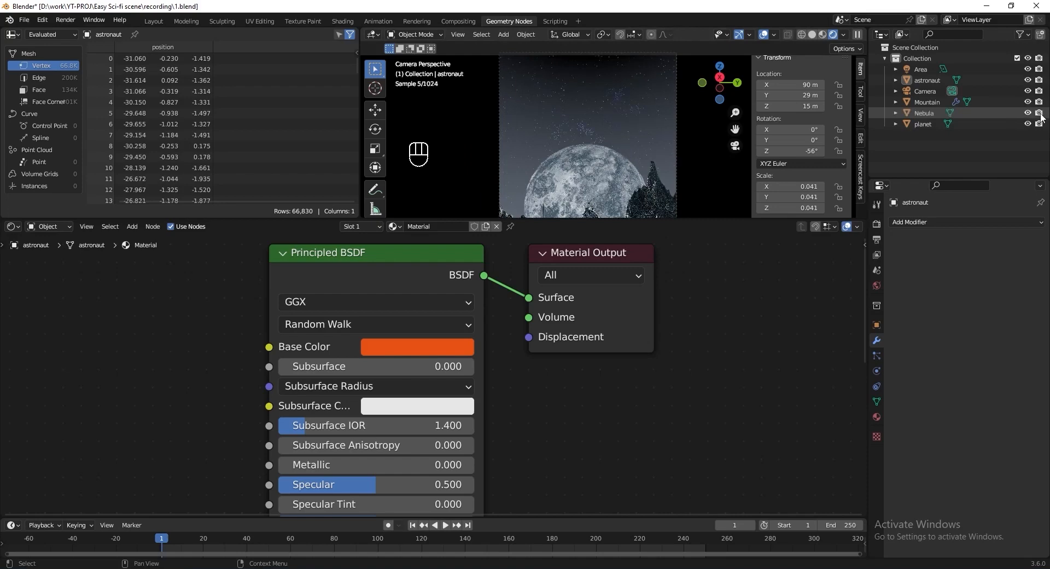
Unhide the Nebula volume in the viewport, select it and enlarge the 3D view area.
click(1029, 113)
click(928, 113)
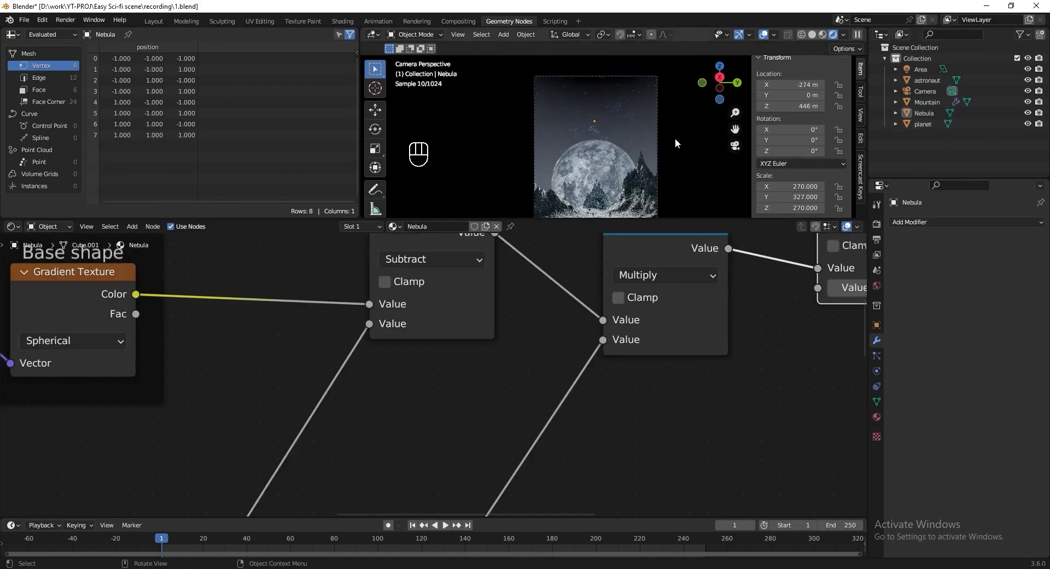
drag(682, 220, 662, 324)
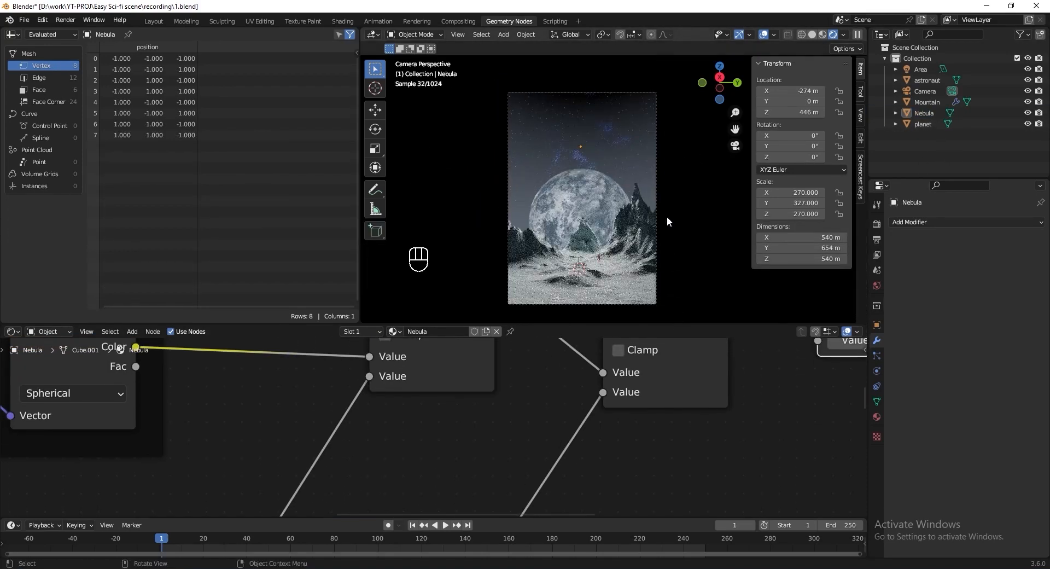